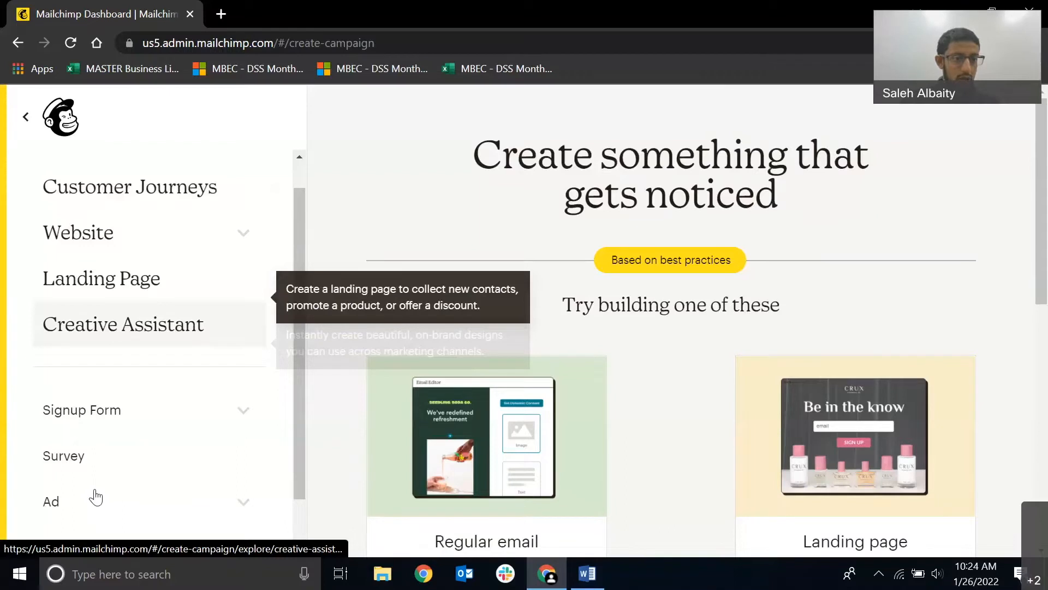
# View all contacts in the audience and look over the list of all campaigns.
pyautogui.click(132, 213)
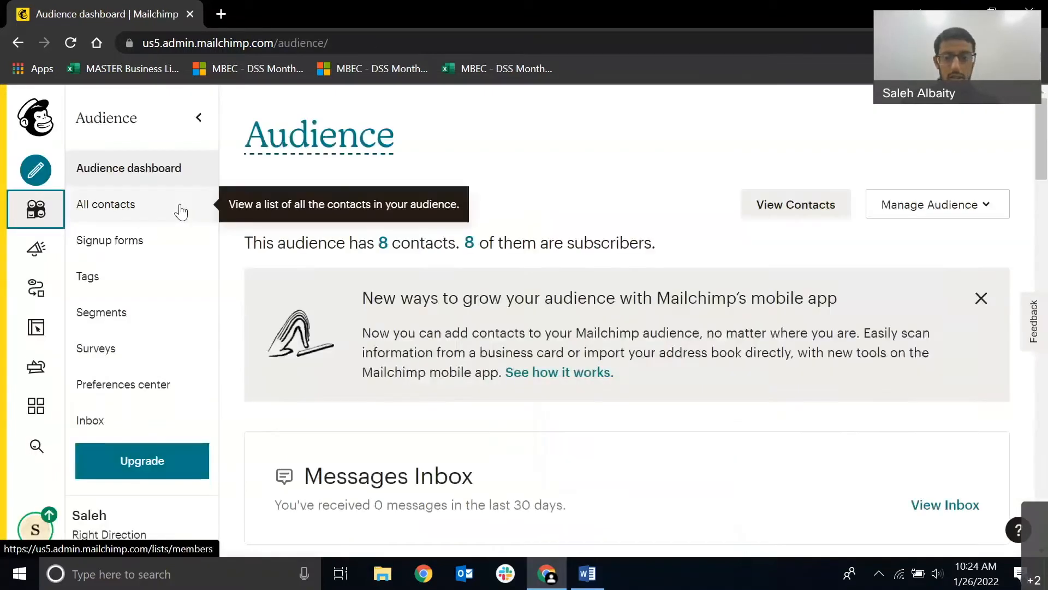
pyautogui.click(180, 211)
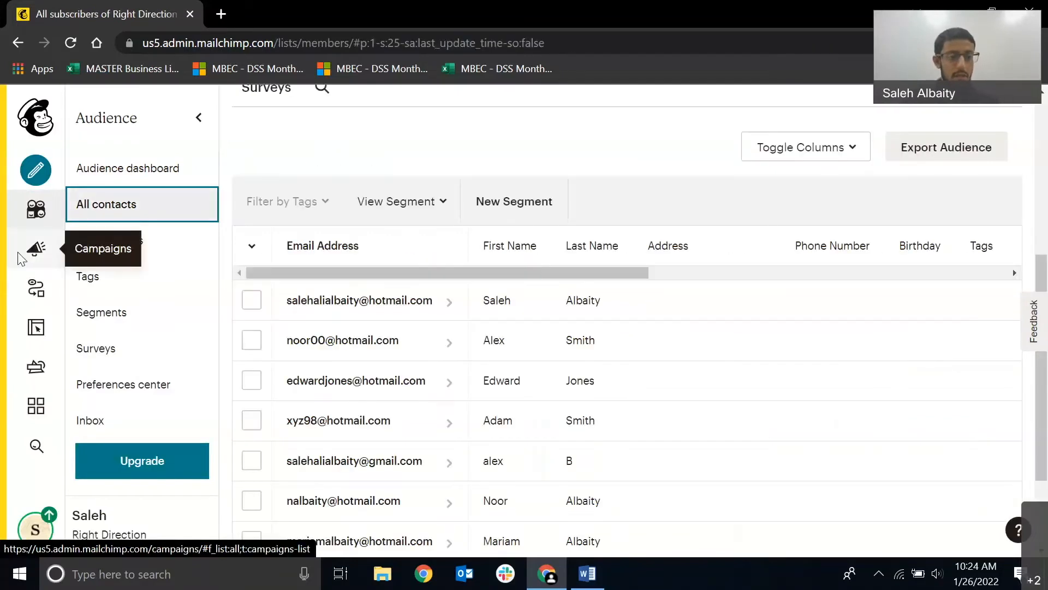
pyautogui.click(34, 250)
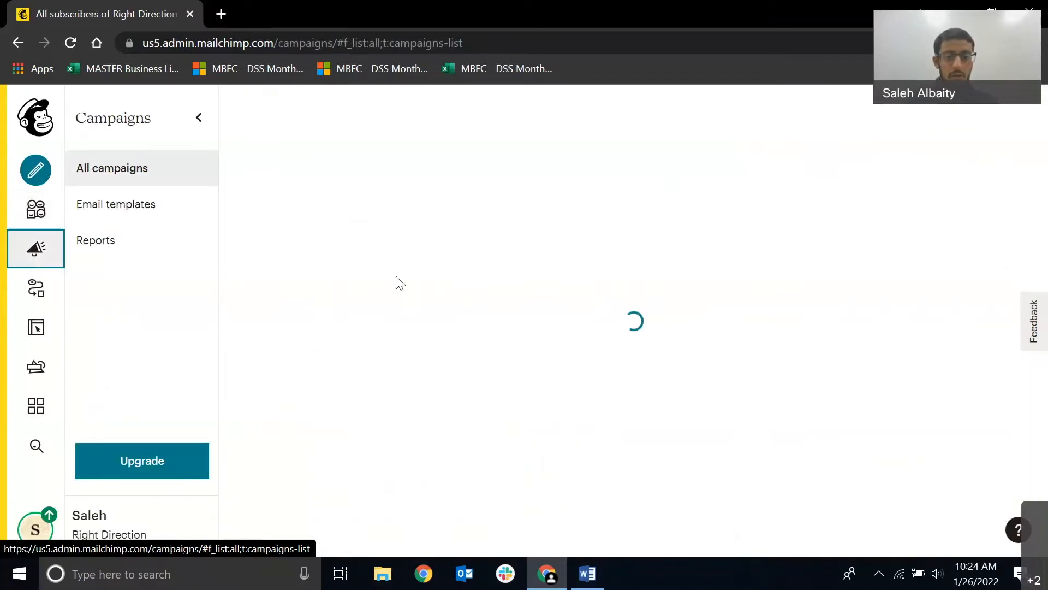
pyautogui.scroll(-3, 565, 385)
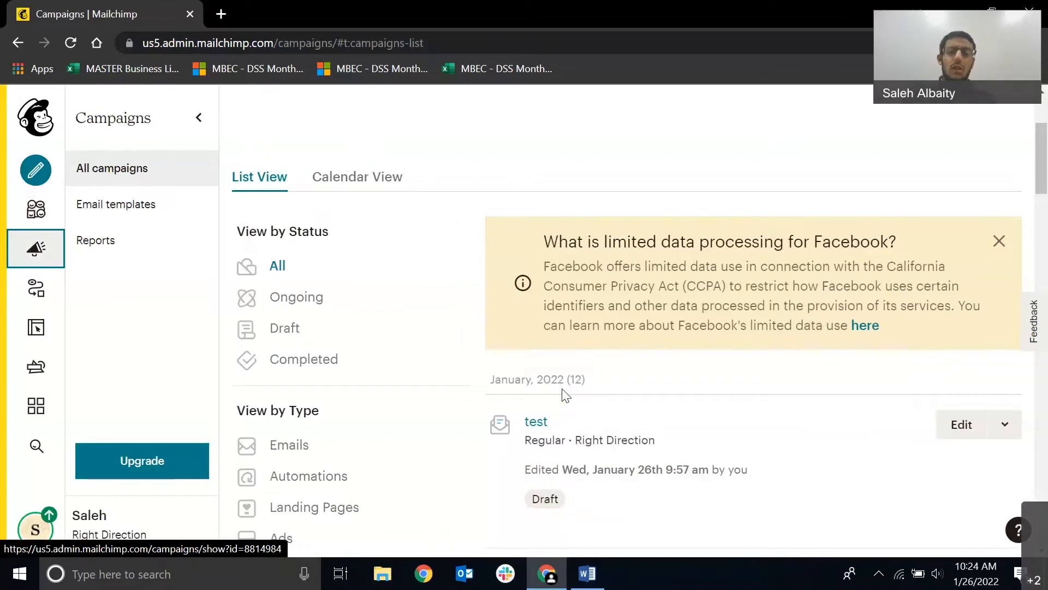
pyautogui.scroll(-5, 565, 394)
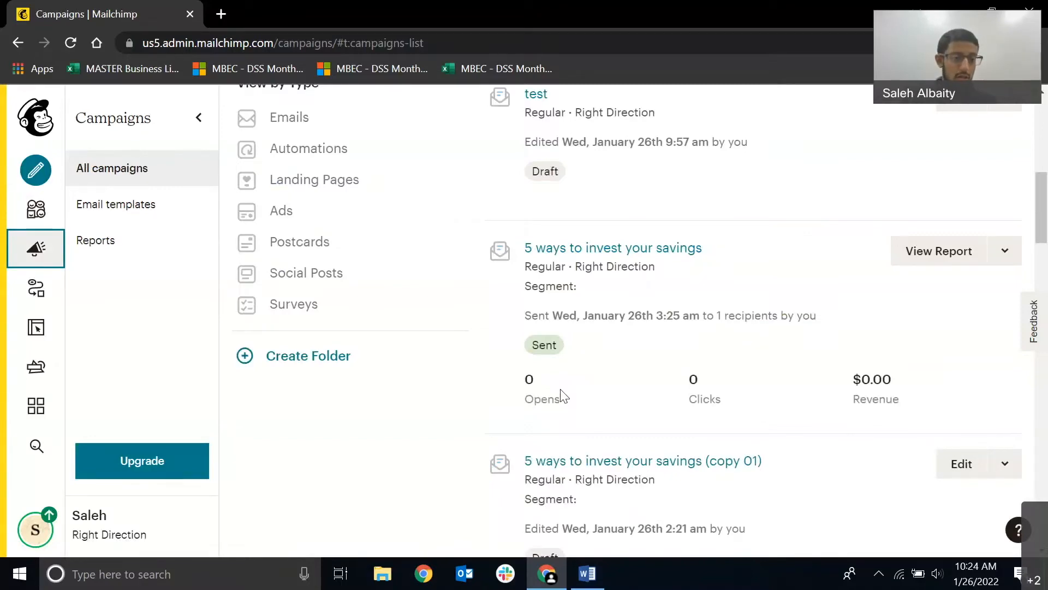
pyautogui.scroll(4, 565, 395)
pyautogui.scroll(5, 565, 394)
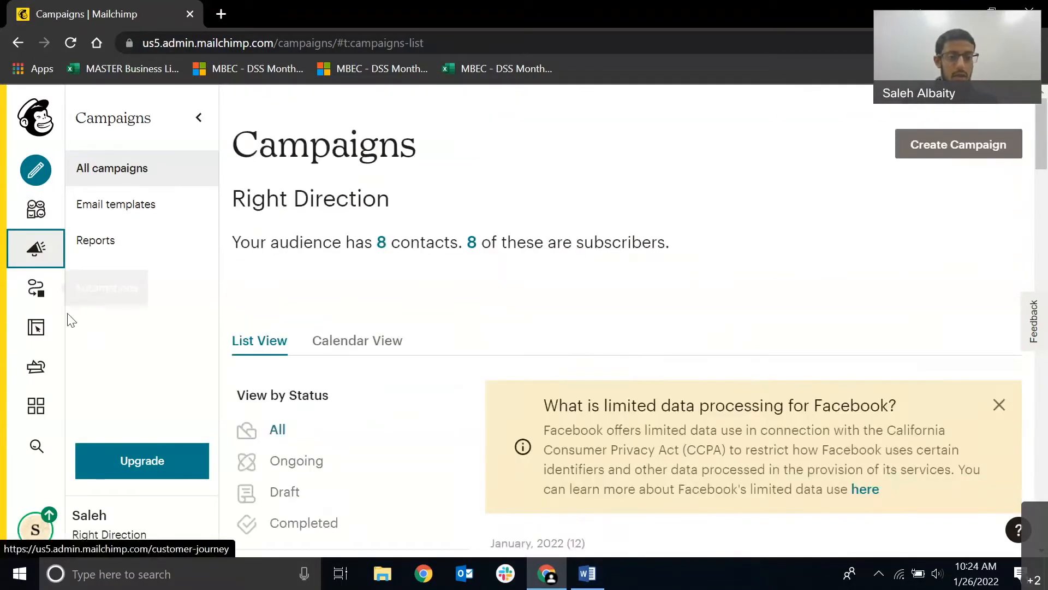
# Look over the Customer Journeys automation page and the website setup options.
pyautogui.click(38, 289)
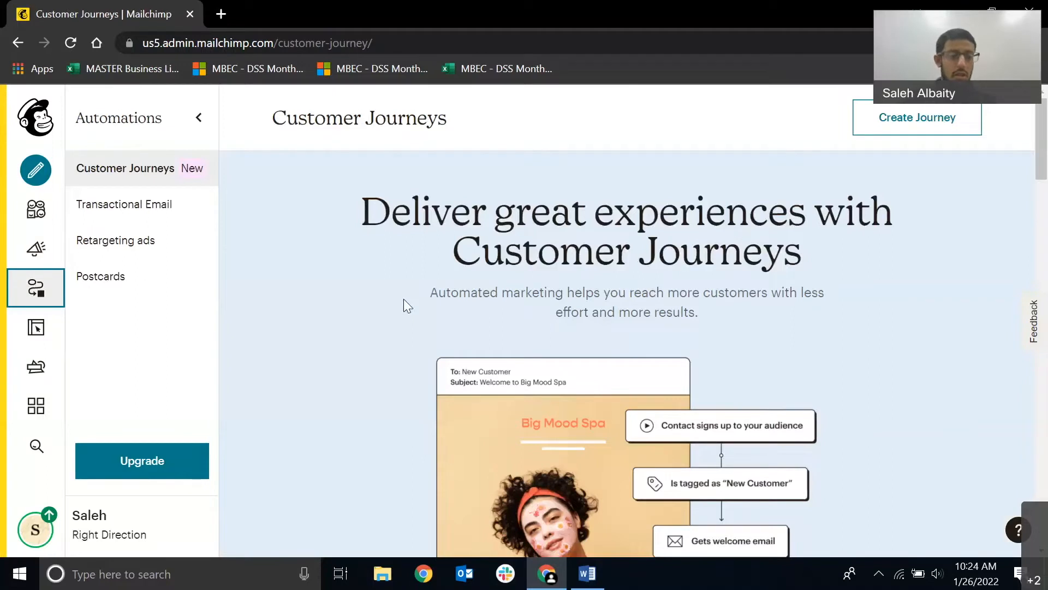
pyautogui.click(33, 331)
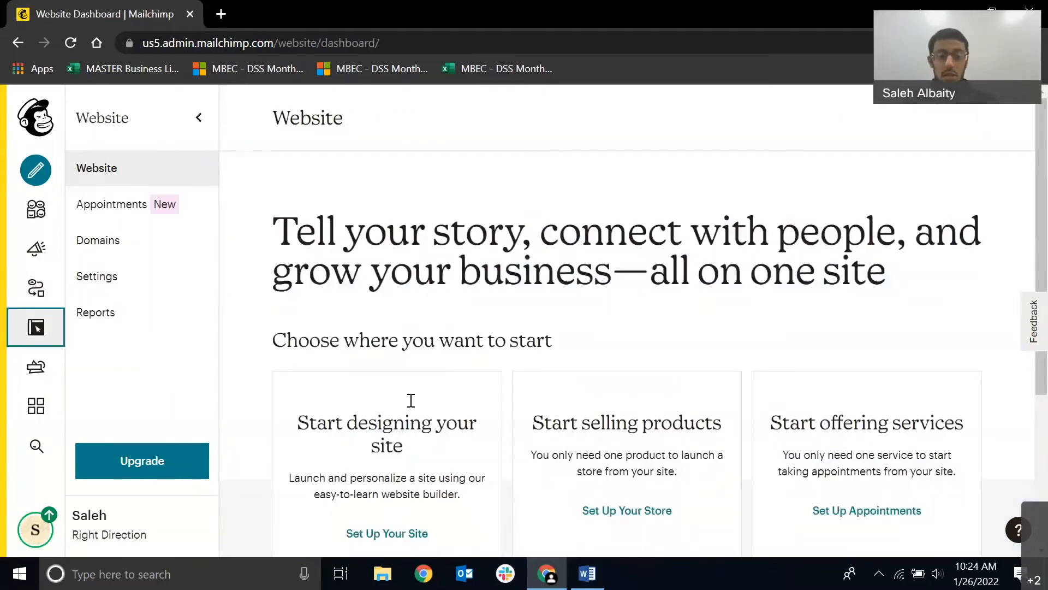
pyautogui.scroll(-2, 411, 401)
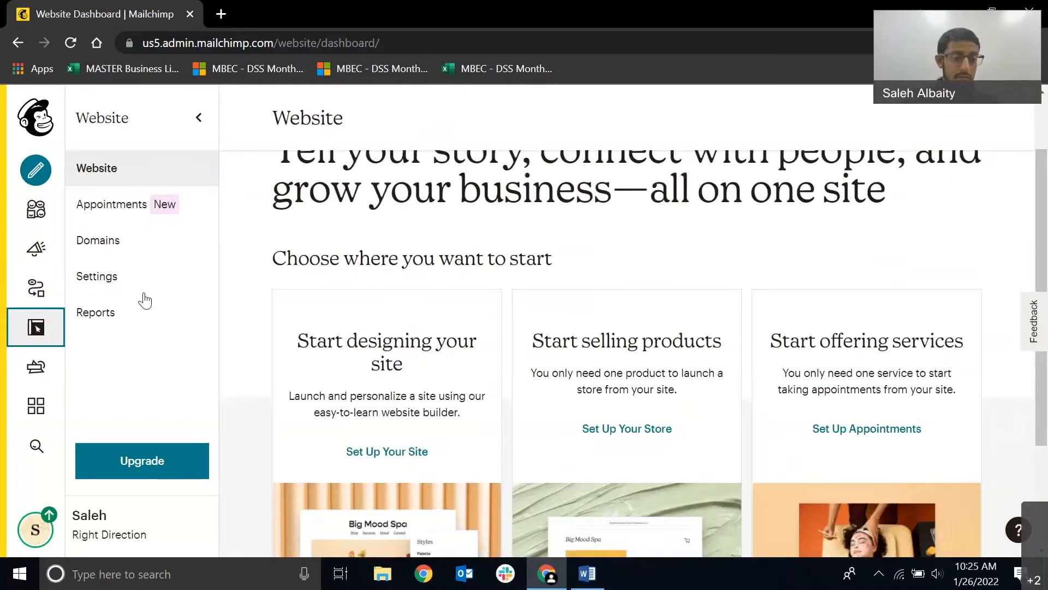
# View the stored files and product images in the Content Studio.
pyautogui.click(36, 366)
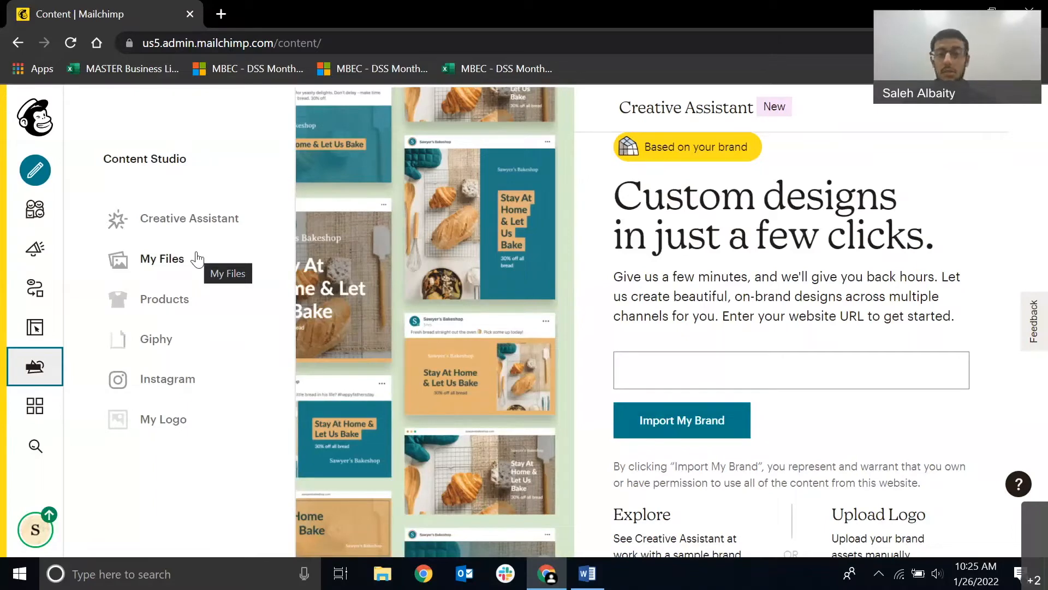
pyautogui.click(197, 260)
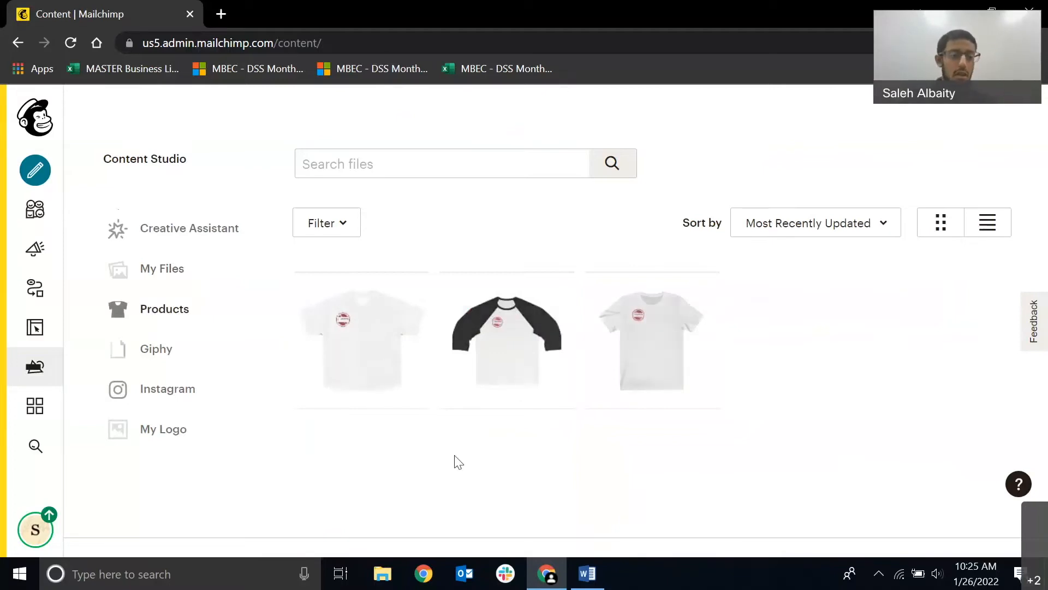
# Browse the available integrations, including the E-commerce and Design categories.
pyautogui.click(33, 420)
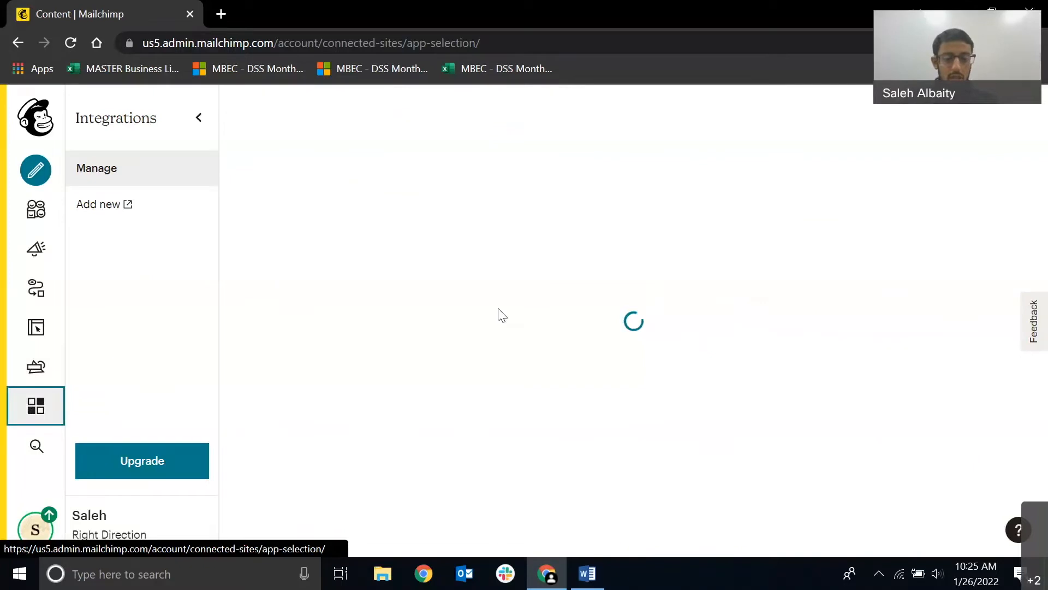
pyautogui.scroll(-5, 457, 324)
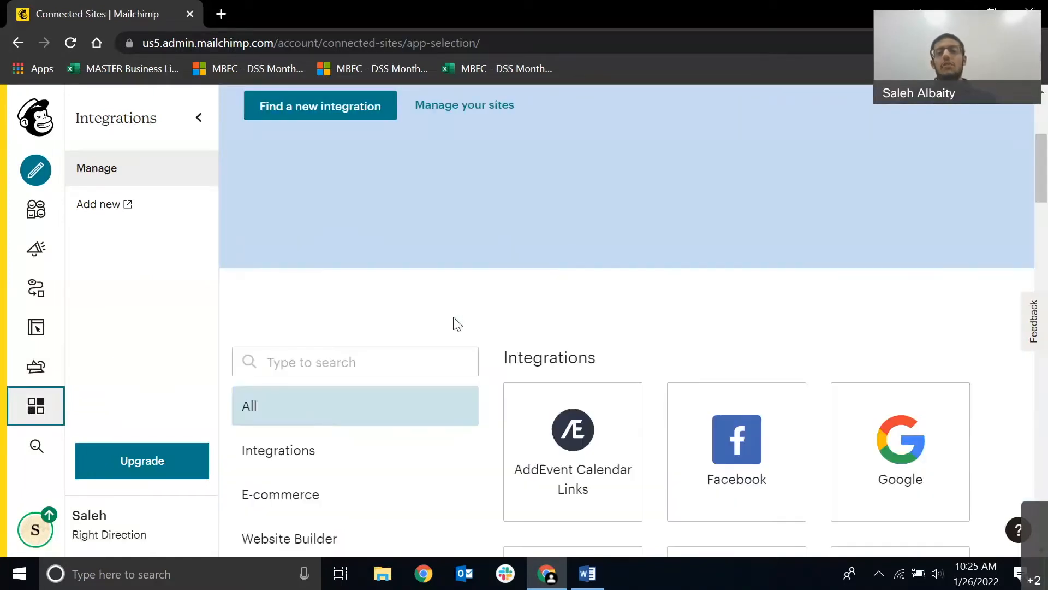
pyautogui.scroll(5, 458, 323)
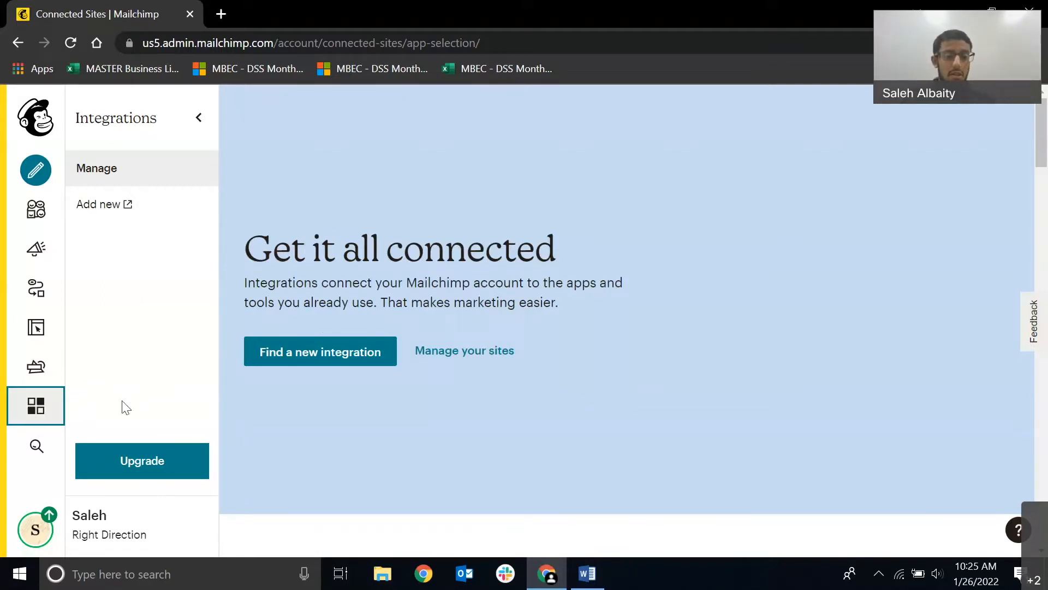
pyautogui.scroll(-3, 297, 417)
pyautogui.scroll(-3, 297, 418)
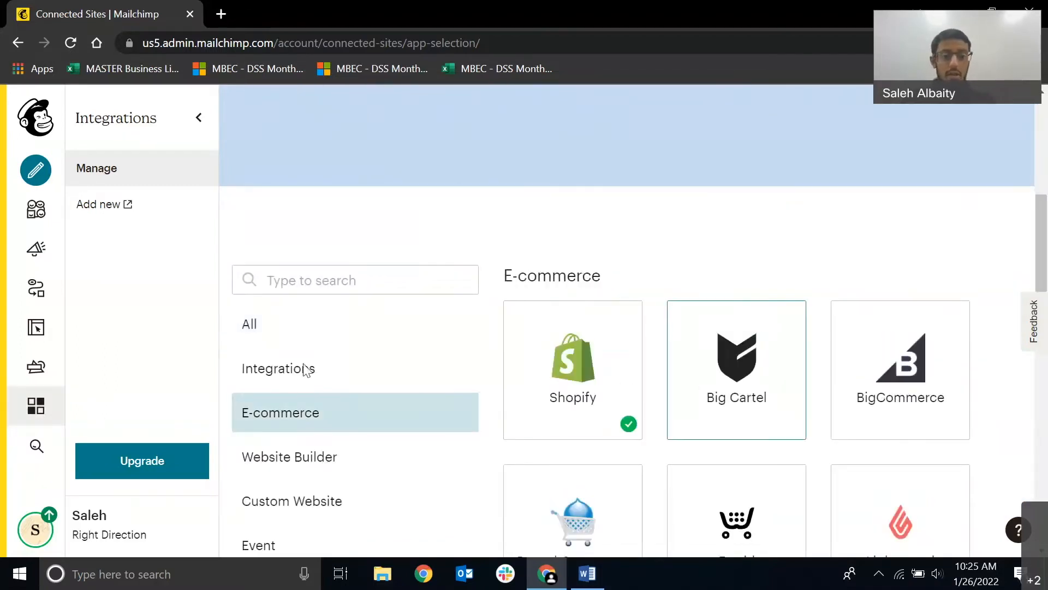
pyautogui.scroll(-3, 306, 370)
pyautogui.scroll(-10, 548, 335)
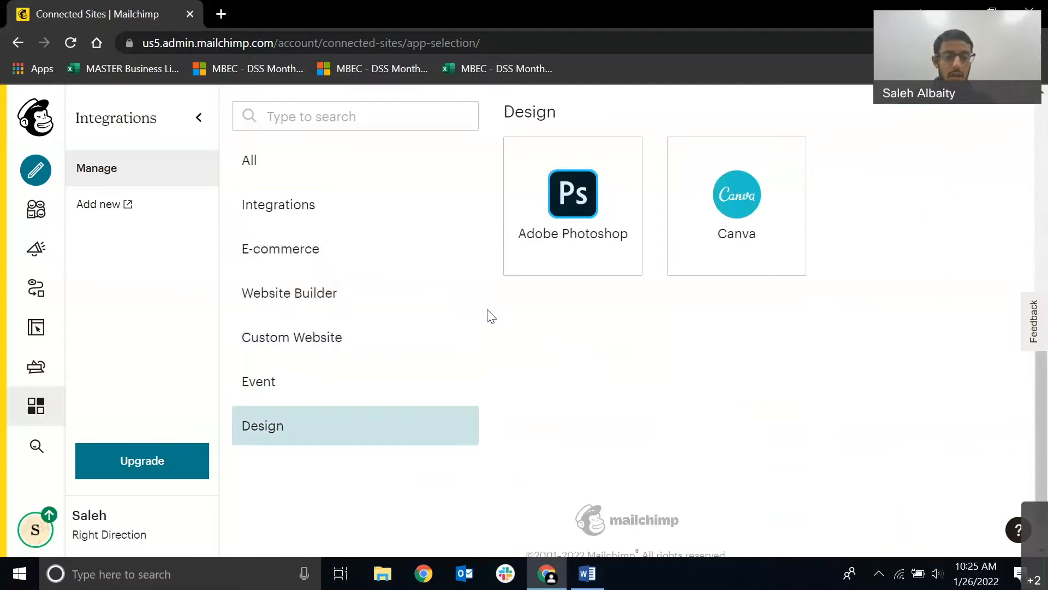
pyautogui.scroll(8, 255, 280)
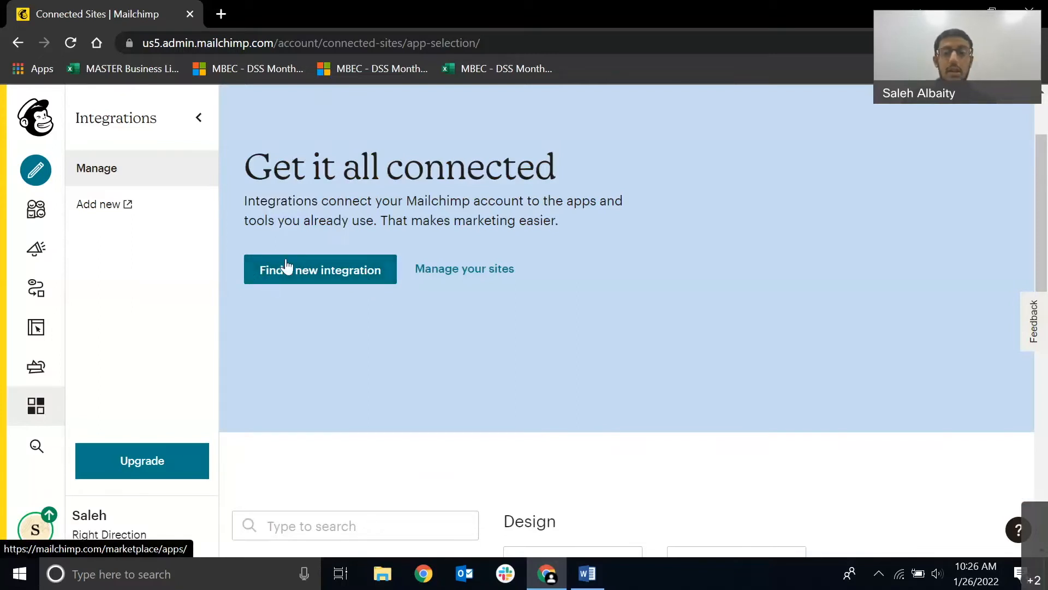
# Look over the audience dashboard, including its message inbox, recent growth and tags sections.
pyautogui.click(29, 223)
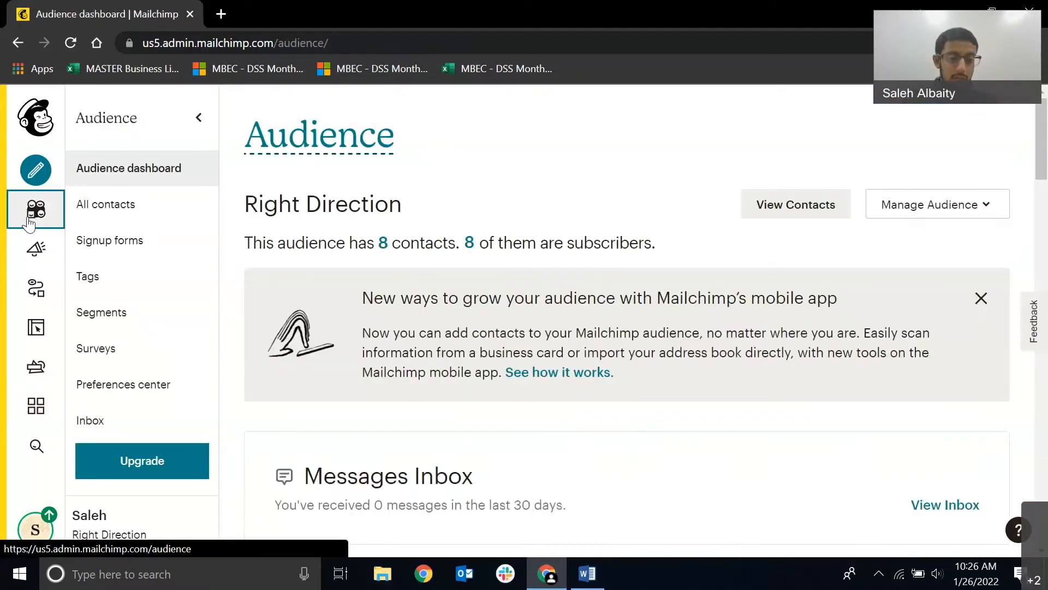
pyautogui.scroll(-3, 474, 271)
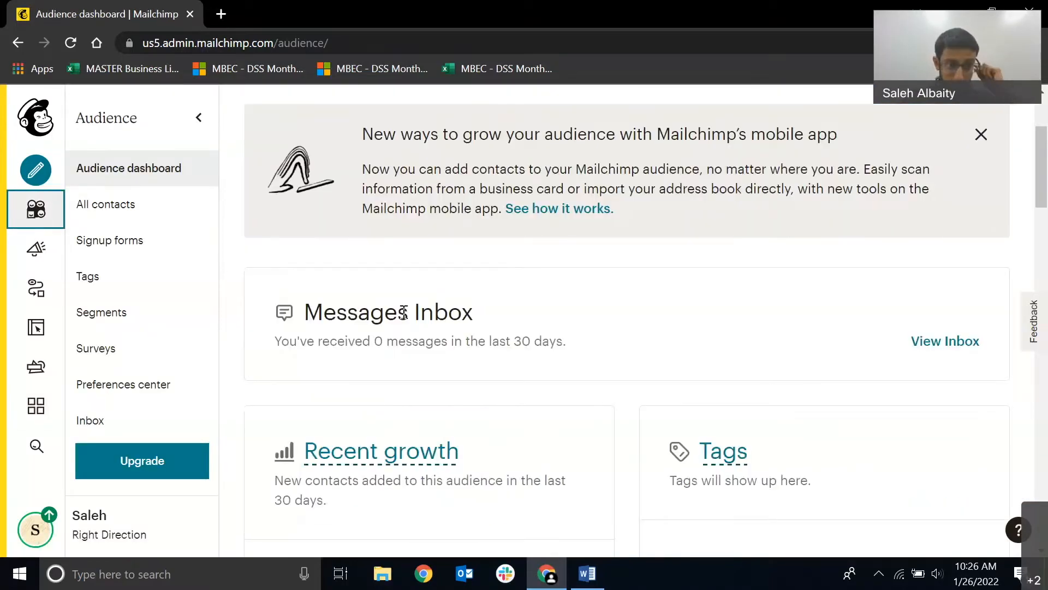
pyautogui.scroll(3, 403, 313)
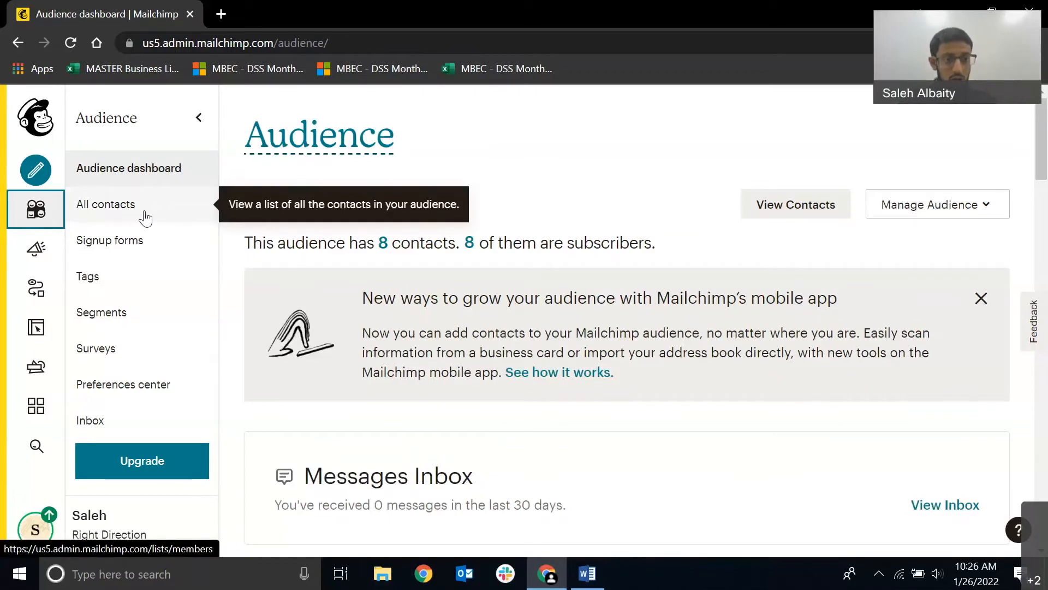
# View the methods for importing contacts into the audience from the all-contacts list, and leave the import without choosing one.
pyautogui.click(146, 215)
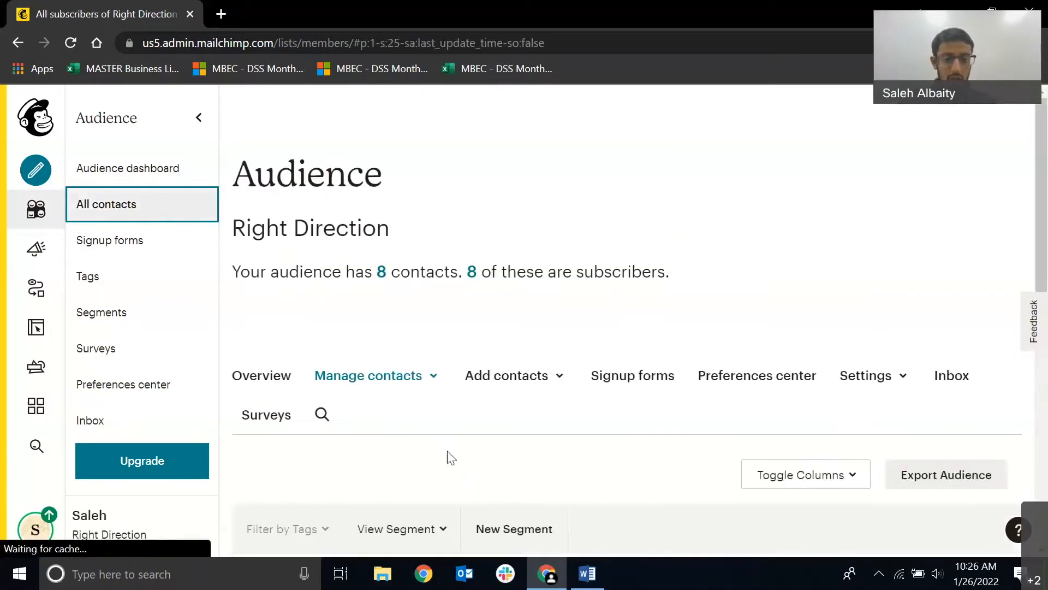
pyautogui.click(542, 383)
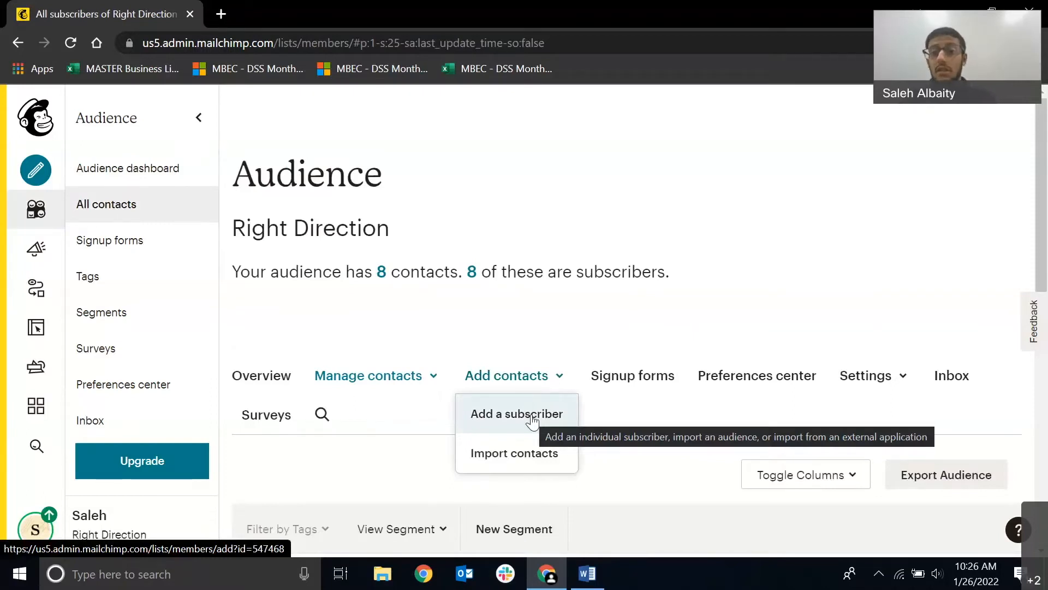
pyautogui.click(514, 457)
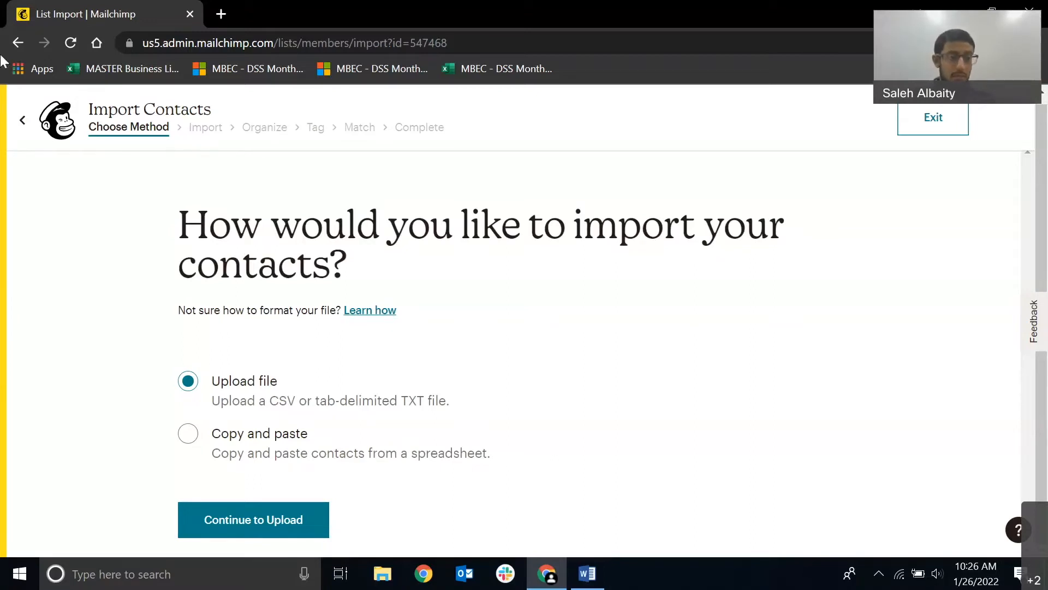
pyautogui.click(22, 119)
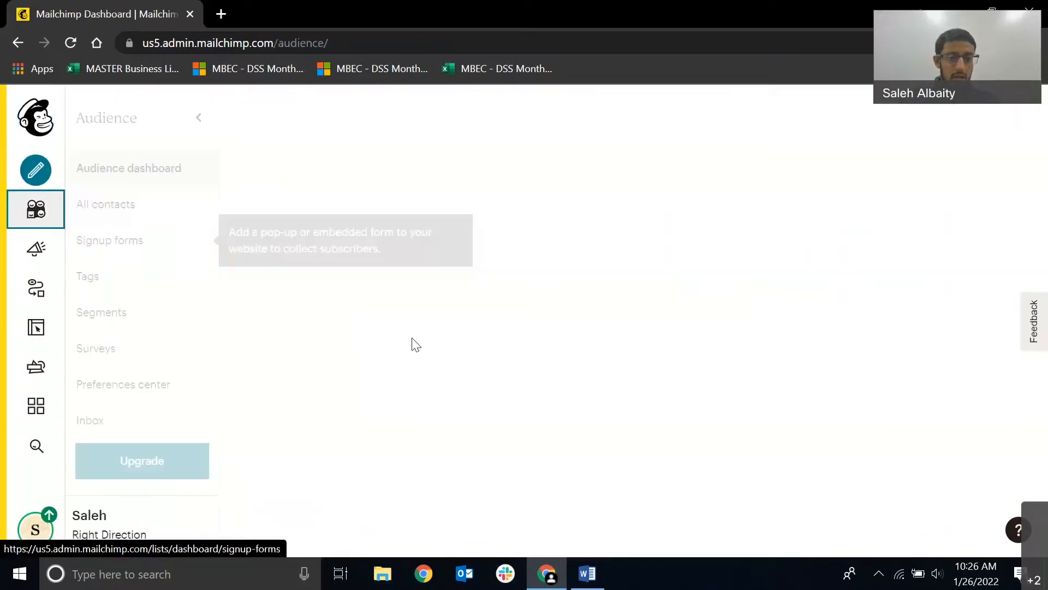
# Open the form for adding a single subscriber from the audience's all-contacts list.
pyautogui.click(198, 213)
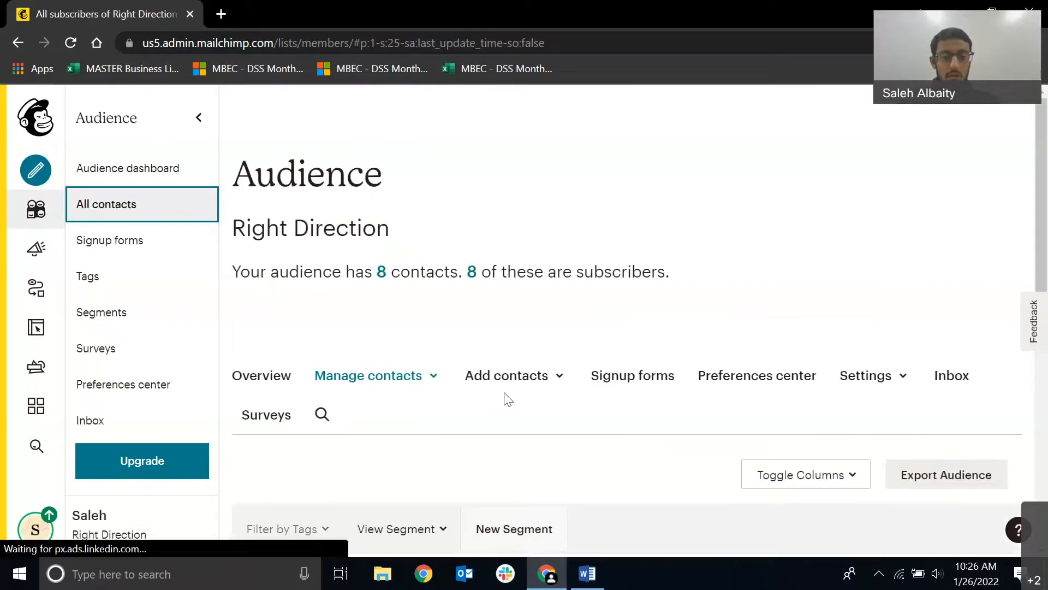
pyautogui.click(517, 383)
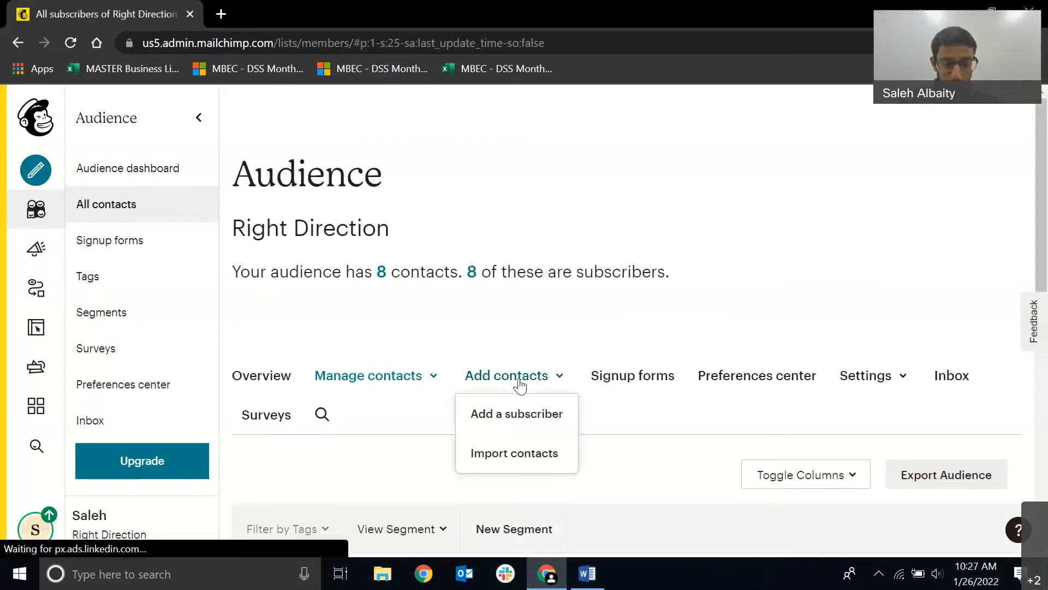
pyautogui.click(520, 417)
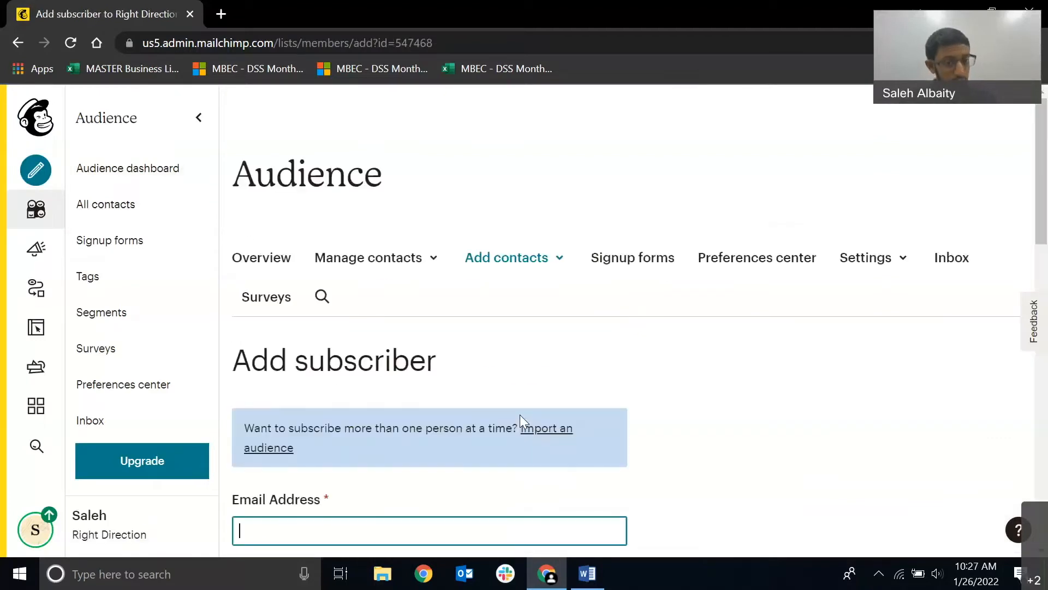
# Enter the new subscriber's e-mail address in the Add subscriber form.
pyautogui.scroll(-6, 353, 335)
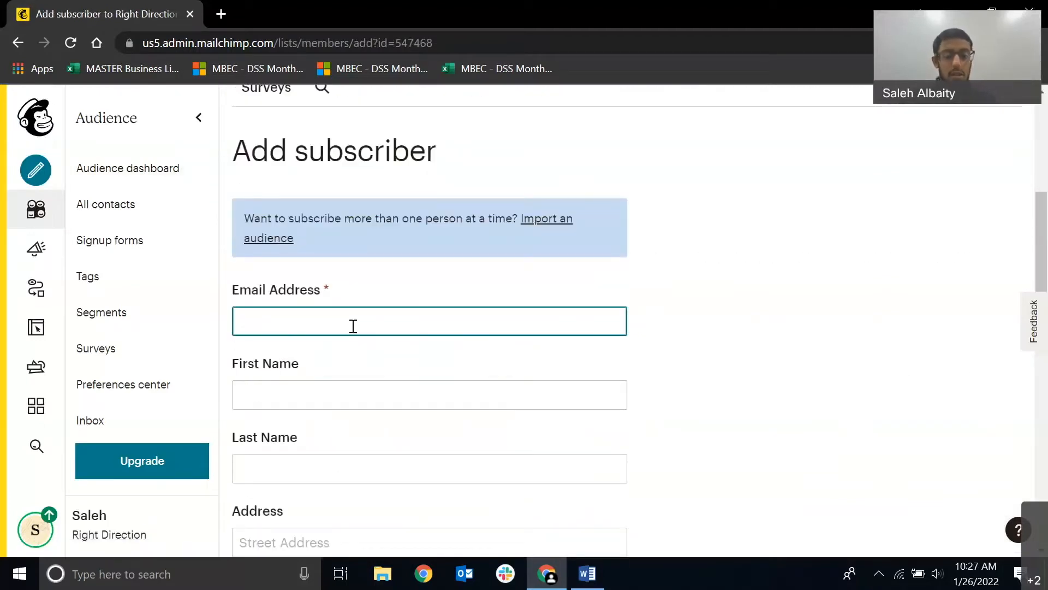
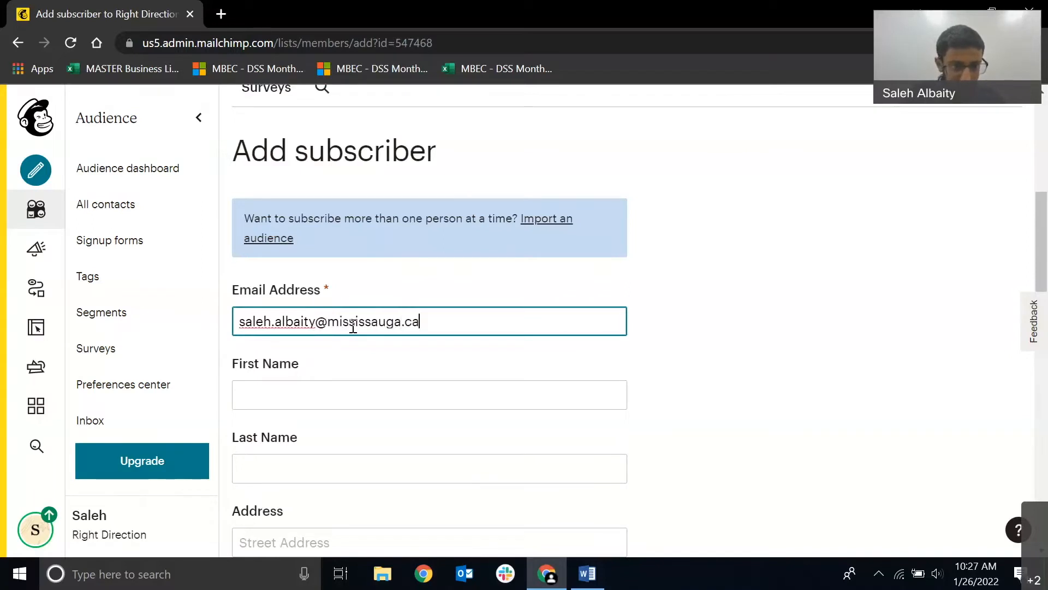
# Fill in the new subscriber's first name and last name.
pyautogui.click(346, 393)
pyautogui.press('Tab')
# Set the country in the subscriber's address to Canada and look over the remaining tag and permission options.
pyautogui.scroll(-3, 458, 278)
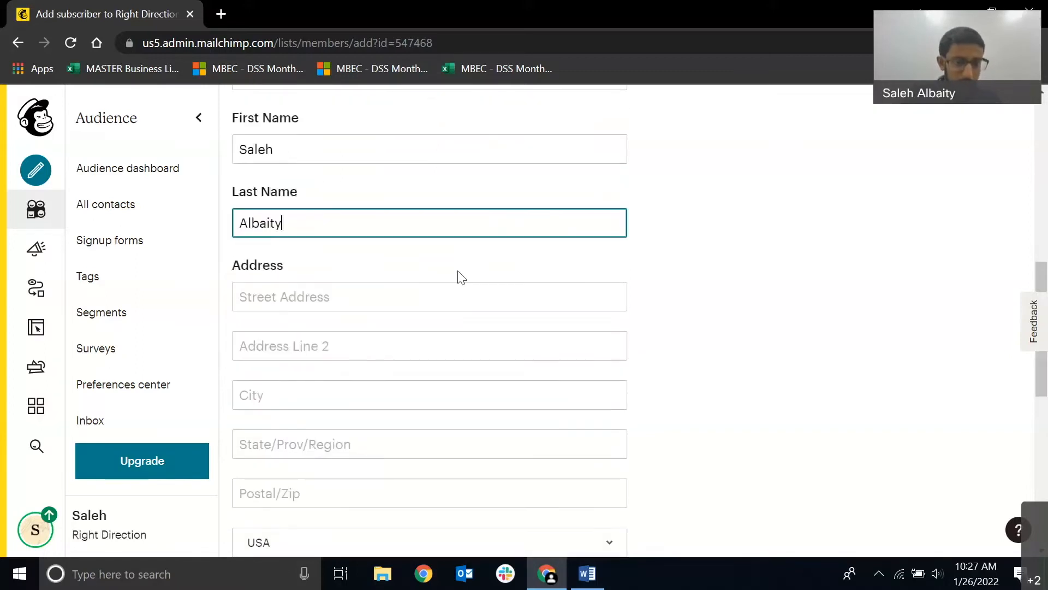
pyautogui.scroll(-1, 458, 278)
pyautogui.scroll(-2, 305, 366)
pyautogui.click(305, 304)
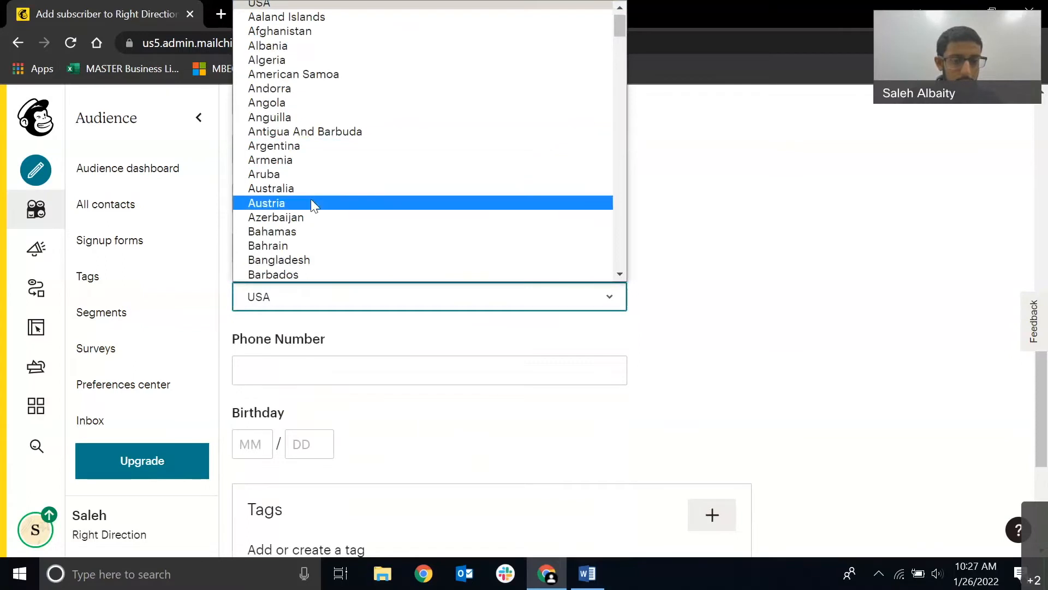
pyautogui.scroll(-3, 312, 205)
pyautogui.scroll(-3, 303, 213)
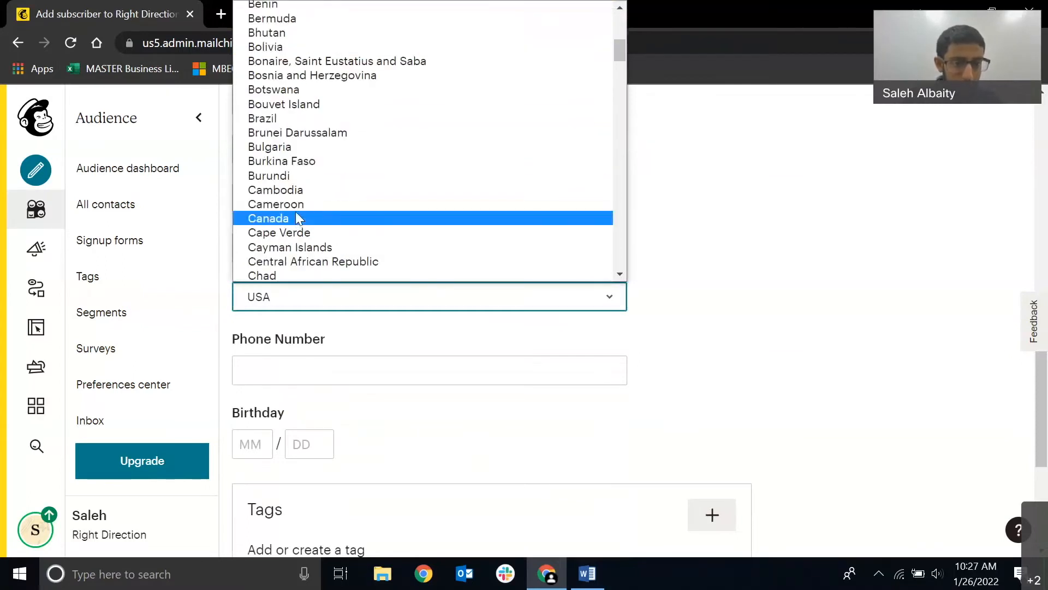
pyautogui.click(298, 218)
pyautogui.scroll(-2, 304, 375)
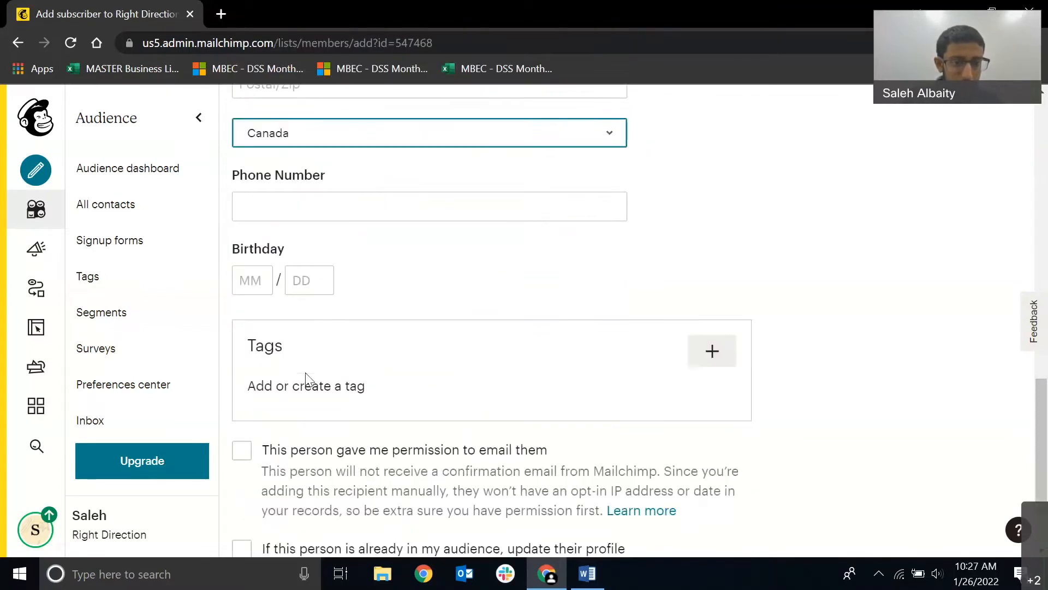
pyautogui.scroll(-1, 297, 218)
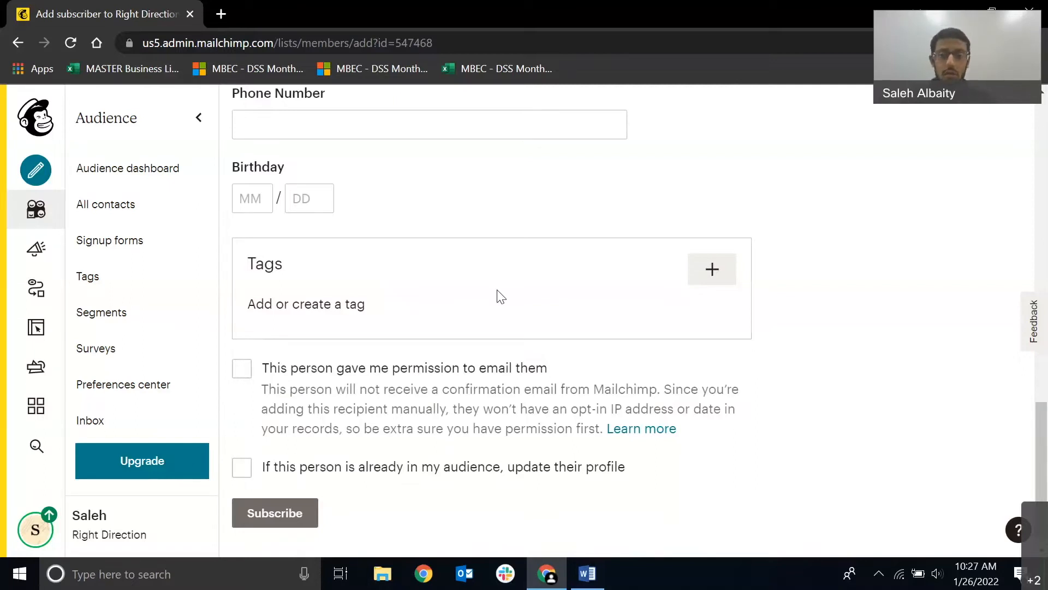
# Review the subscriber form from the tag section back up to the name and address fields.
pyautogui.click(702, 276)
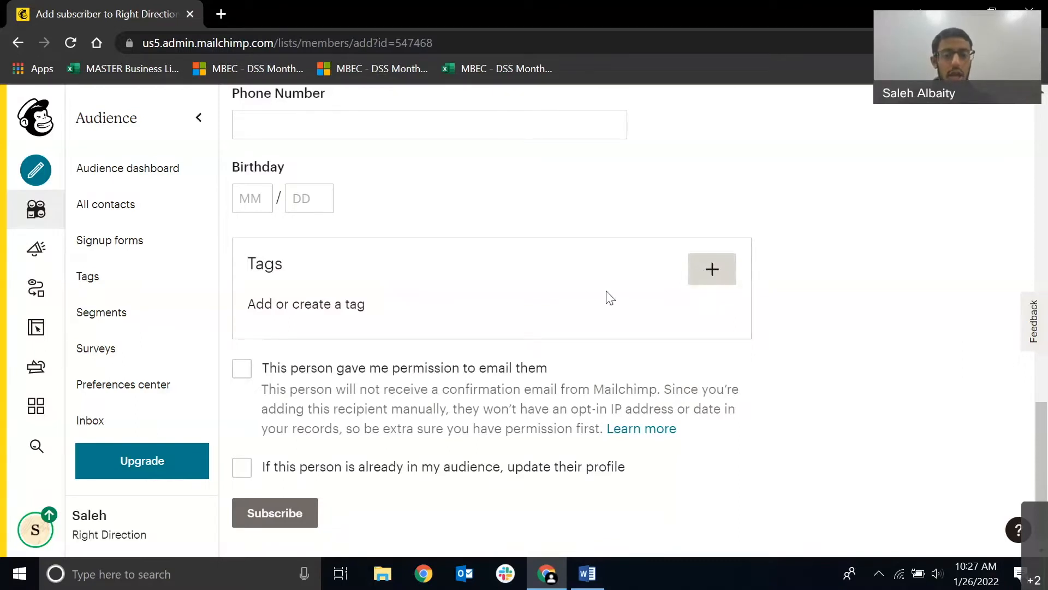
pyautogui.scroll(6, 607, 295)
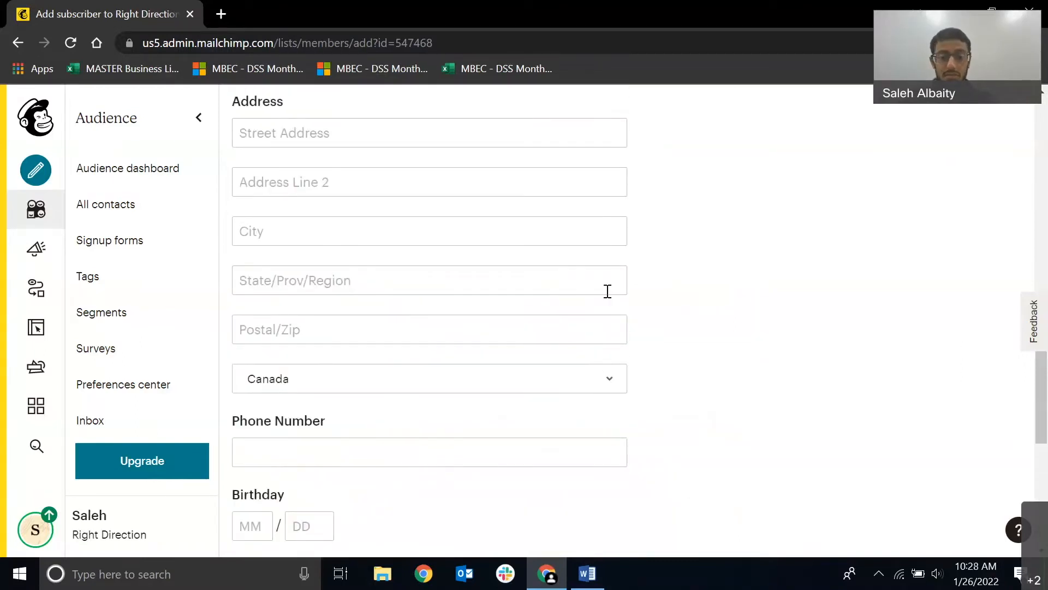
pyautogui.scroll(-6, 602, 318)
pyautogui.scroll(9, 502, 344)
pyautogui.scroll(2, 288, 236)
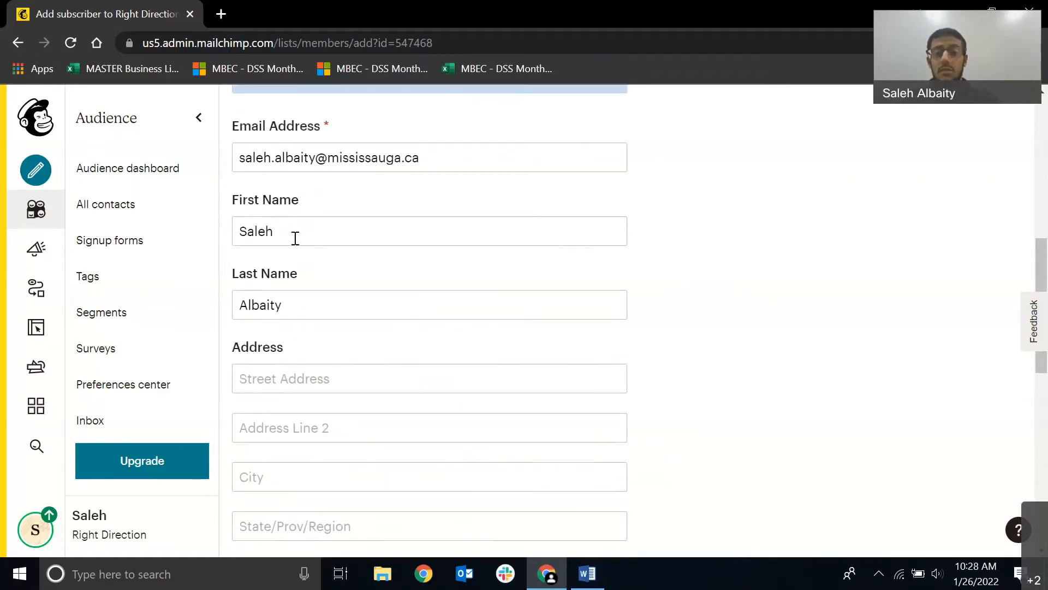
pyautogui.scroll(-2, 368, 261)
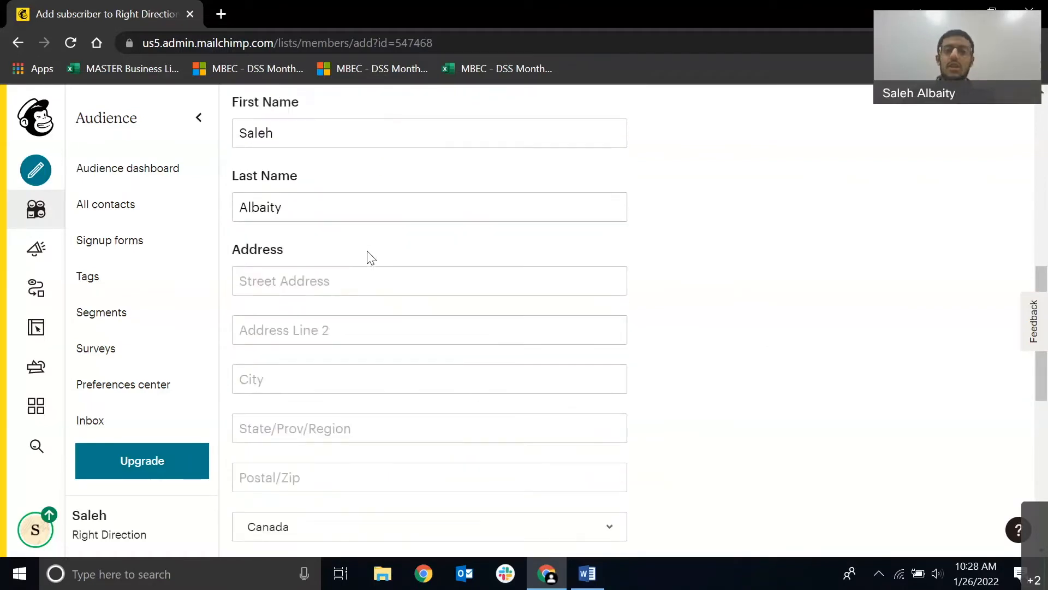
pyautogui.click(251, 135)
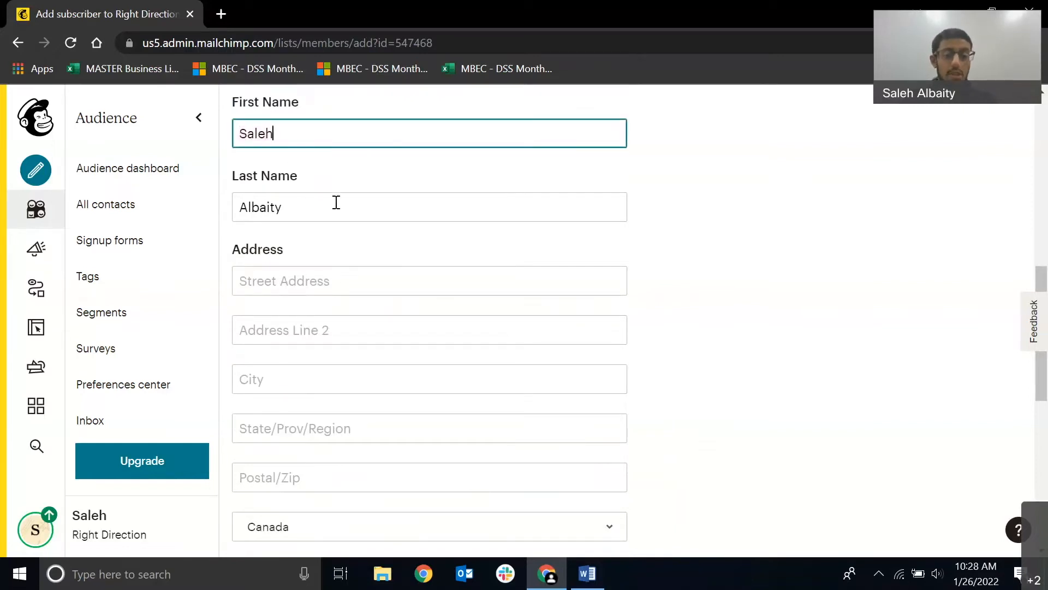
# Create the tag "Personal Investments" and assign it to the new subscriber.
pyautogui.scroll(-6, 388, 354)
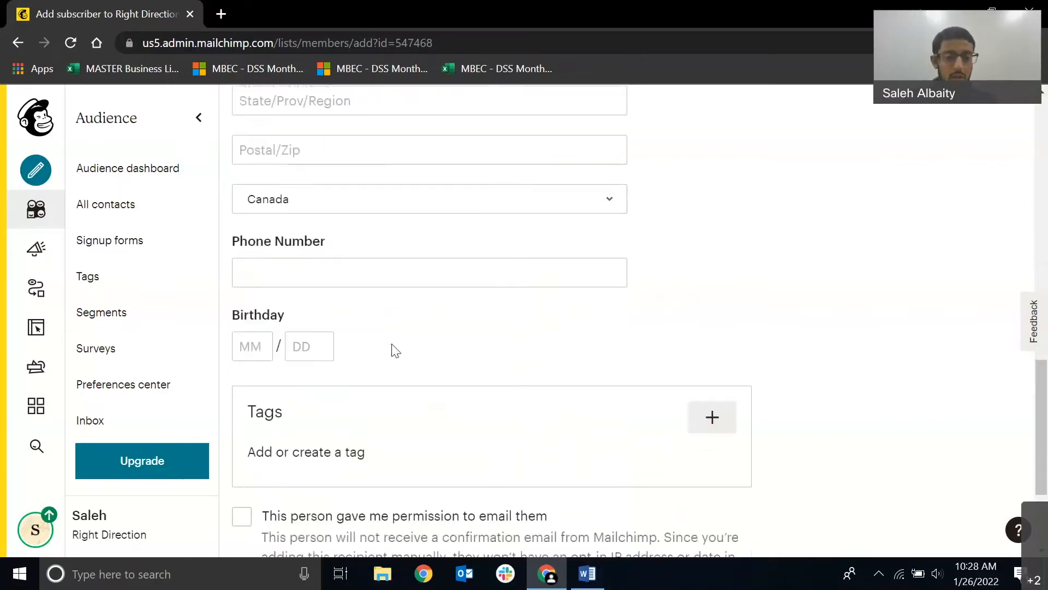
pyautogui.scroll(-2, 555, 348)
pyautogui.click(714, 334)
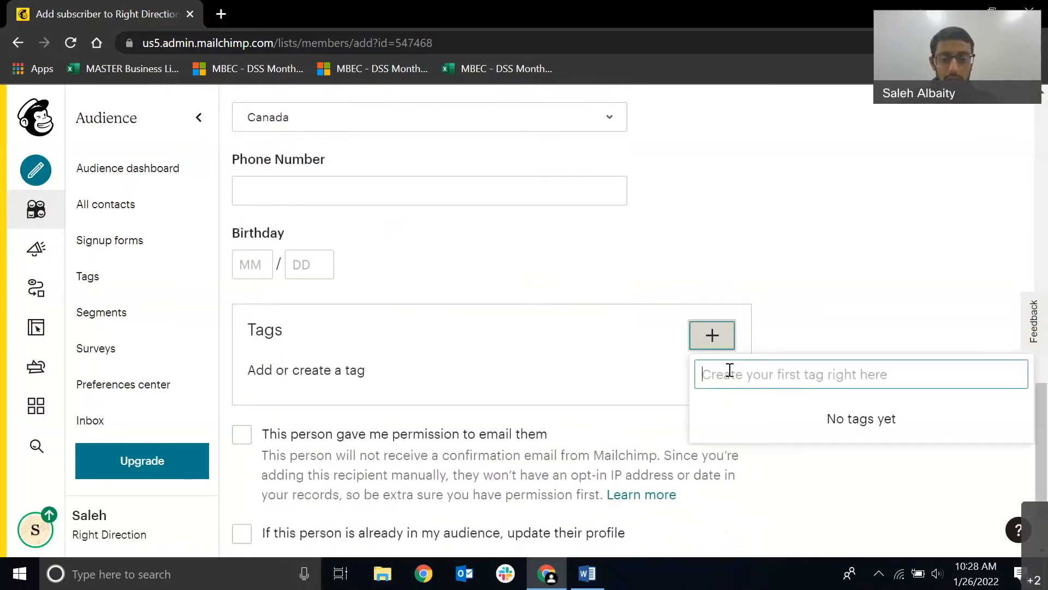
pyautogui.write('Perso')
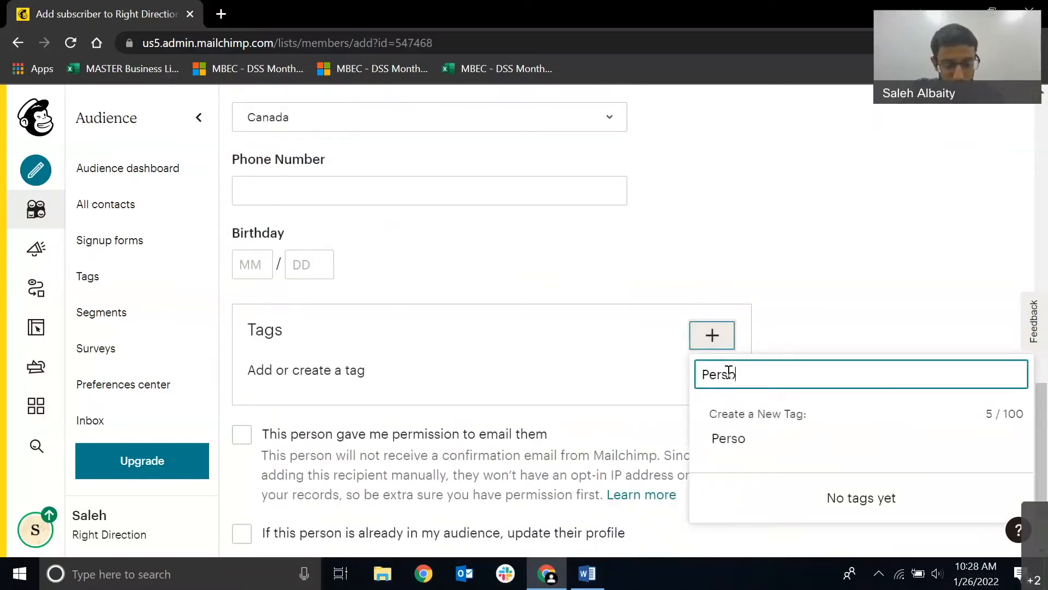
pyautogui.write('nal Investments')
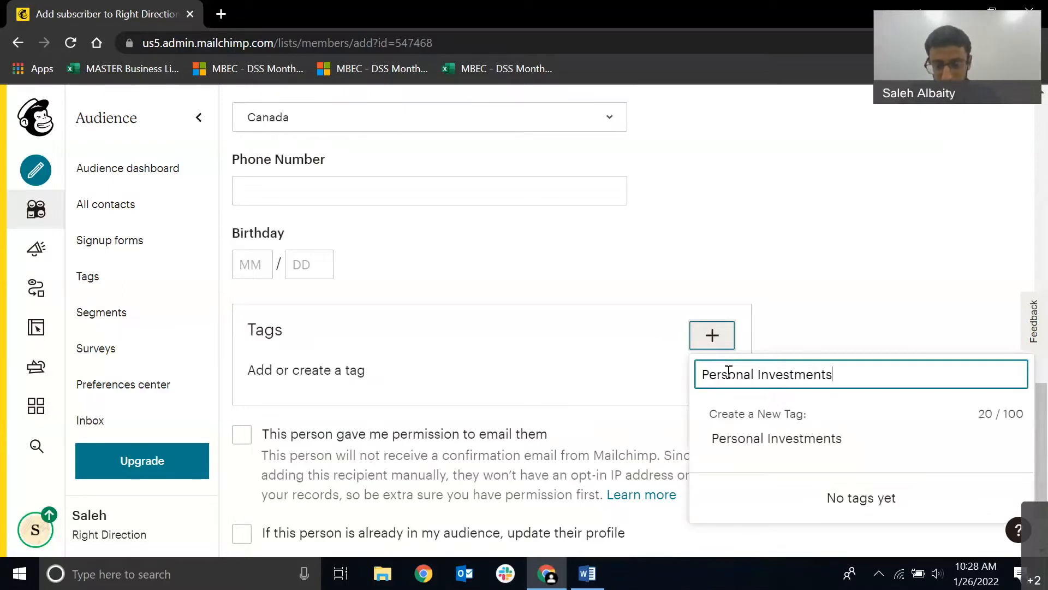
pyautogui.press('Return')
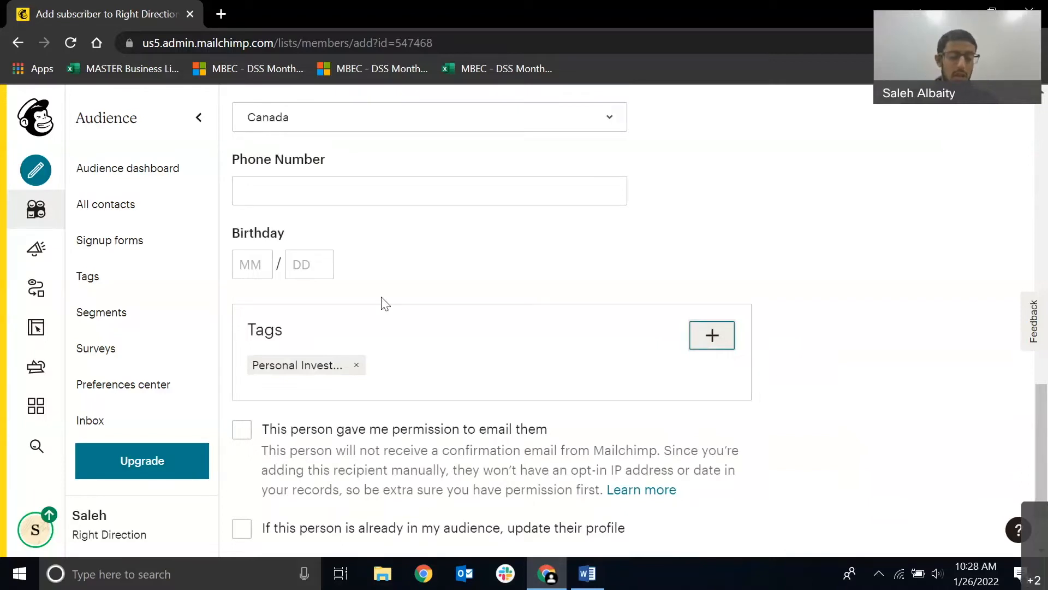
# Confirm the person's permission to be emailed, allow updating an existing profile, and submit the subscriber.
pyautogui.scroll(3, 328, 353)
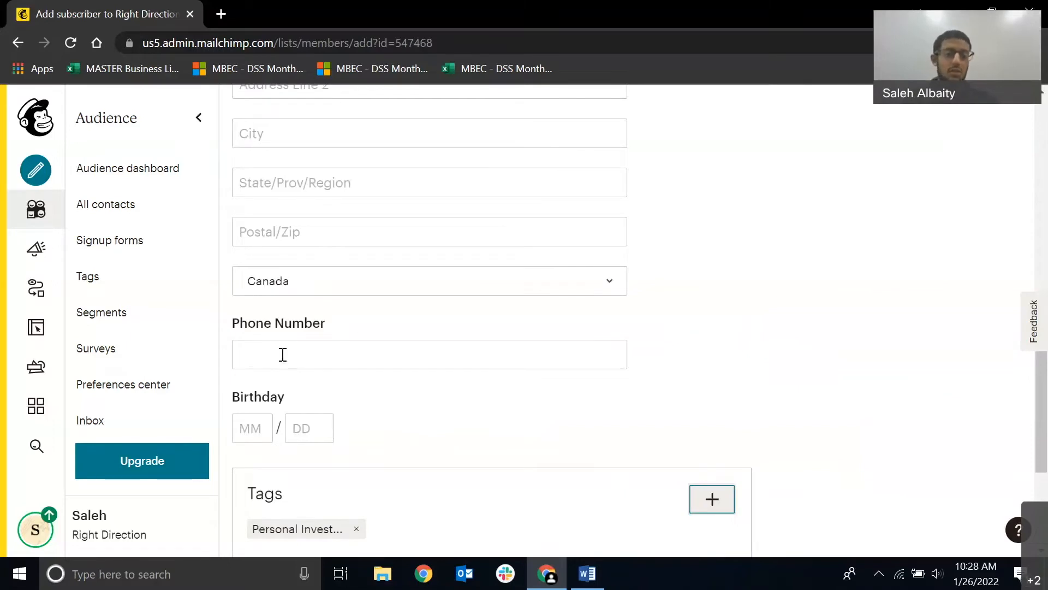
pyautogui.scroll(-3, 305, 398)
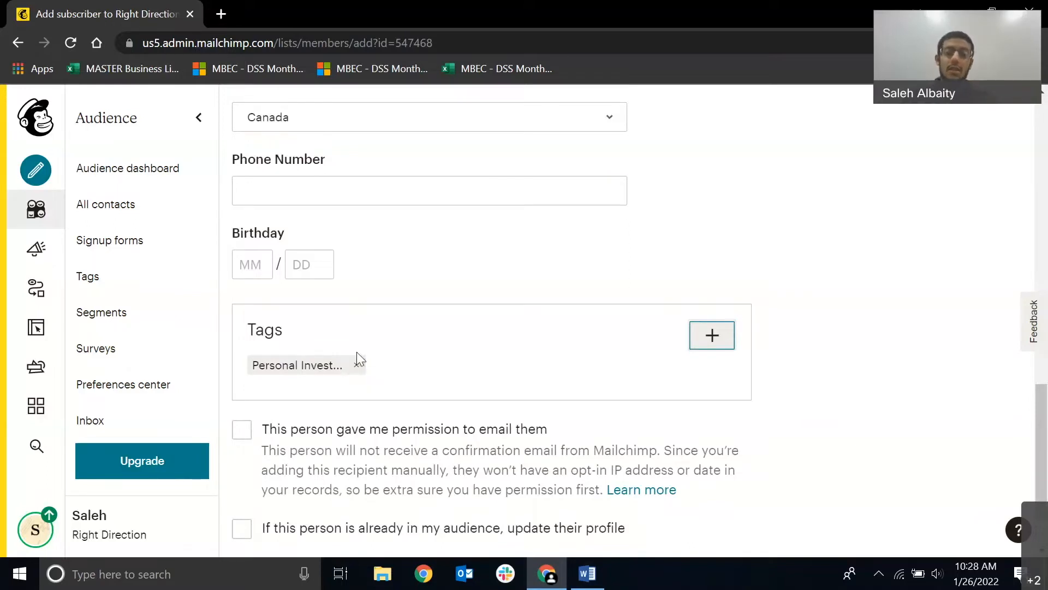
pyautogui.scroll(5, 328, 391)
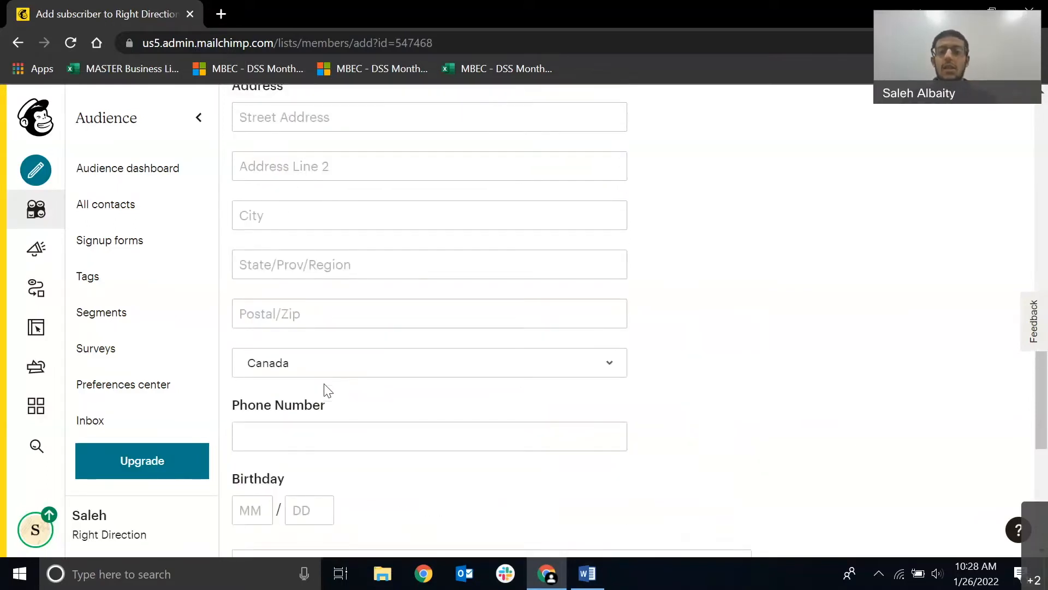
pyautogui.scroll(-2, 552, 463)
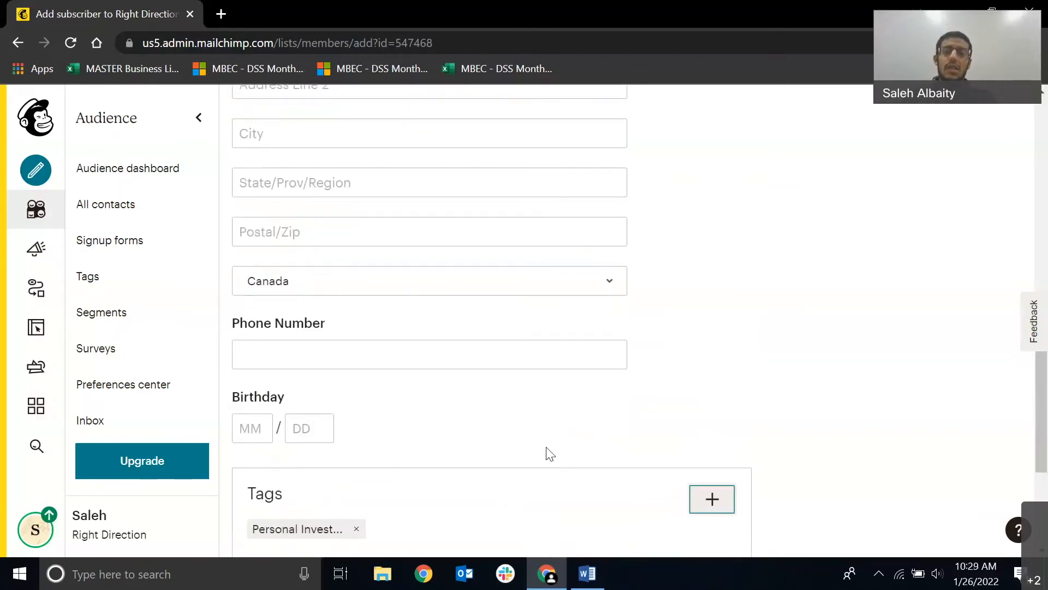
pyautogui.scroll(2, 548, 450)
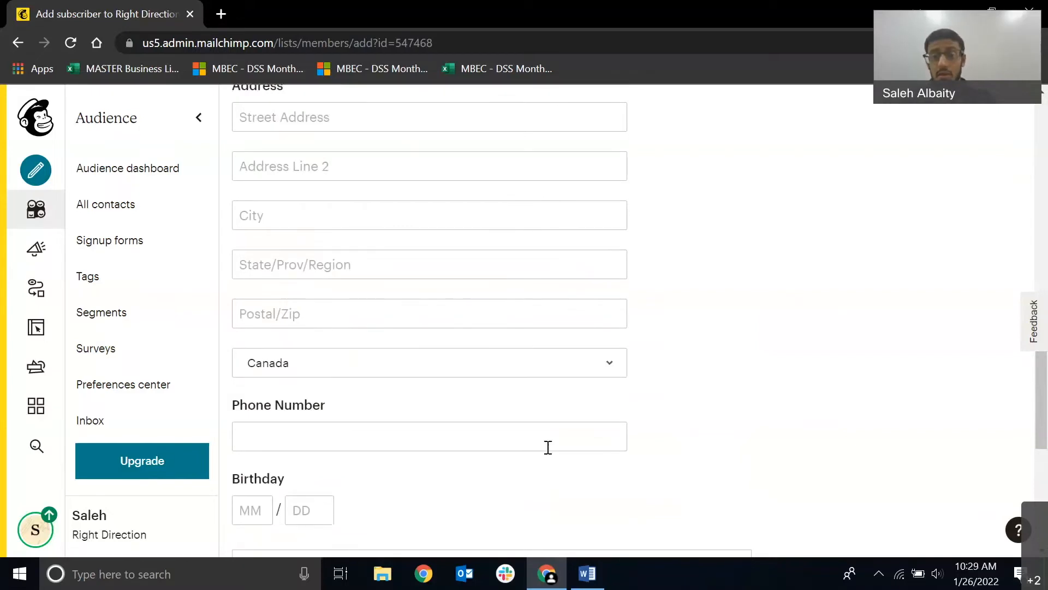
pyautogui.scroll(-5, 551, 442)
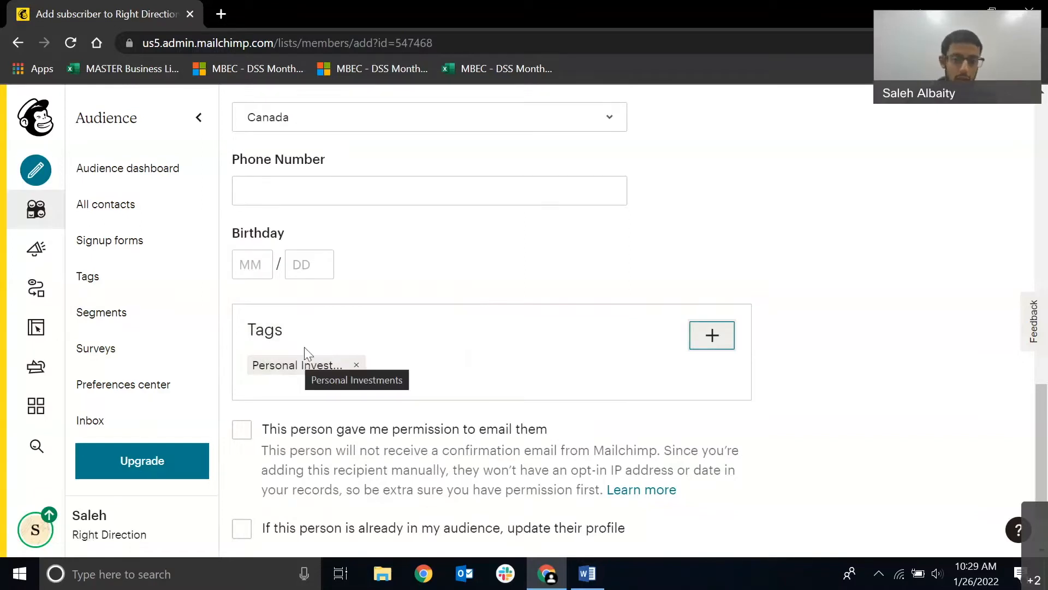
pyautogui.scroll(-2, 358, 289)
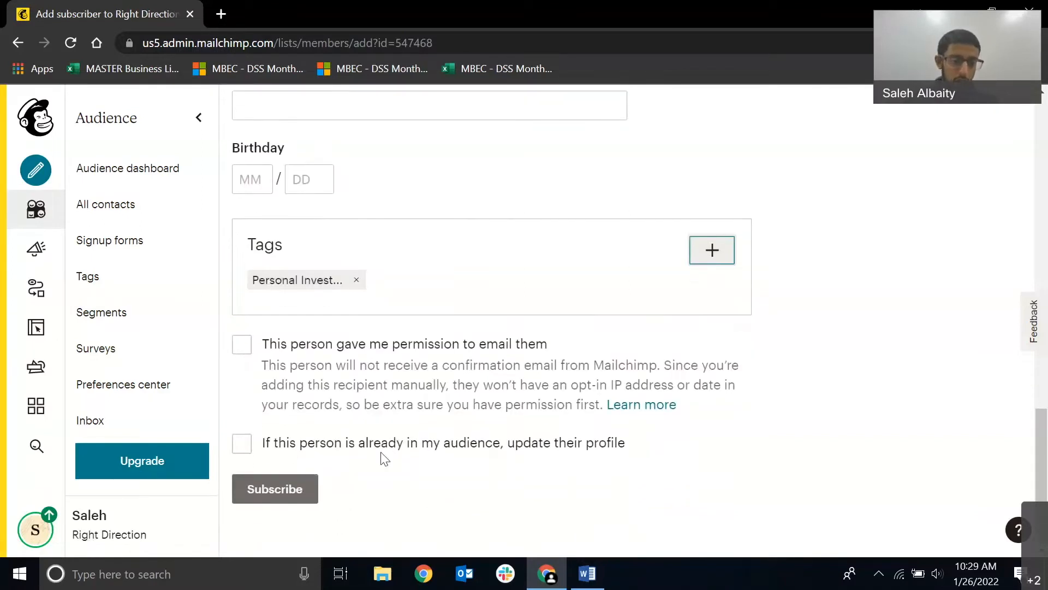
pyautogui.click(245, 350)
pyautogui.click(241, 443)
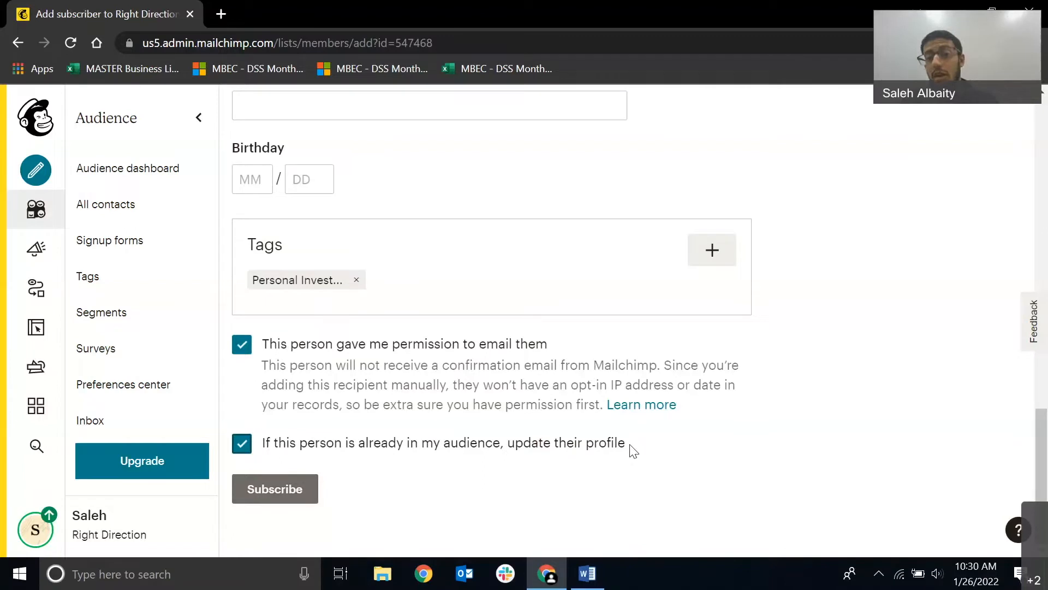
pyautogui.click(273, 488)
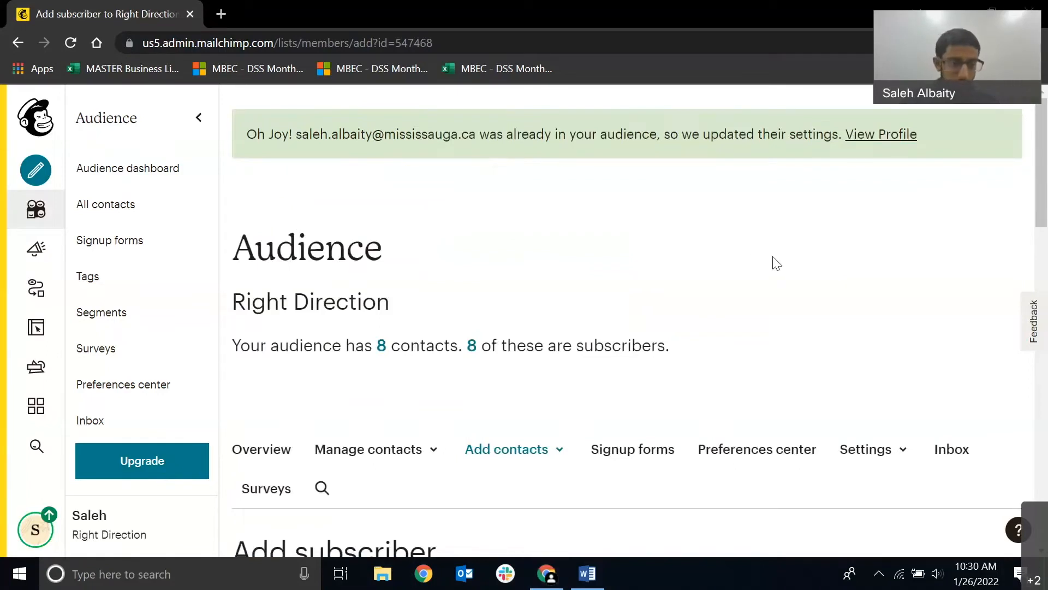
# Open the audience's full contact list and examine its columns, from names and tags through to contact rating and last changed date.
pyautogui.click(166, 210)
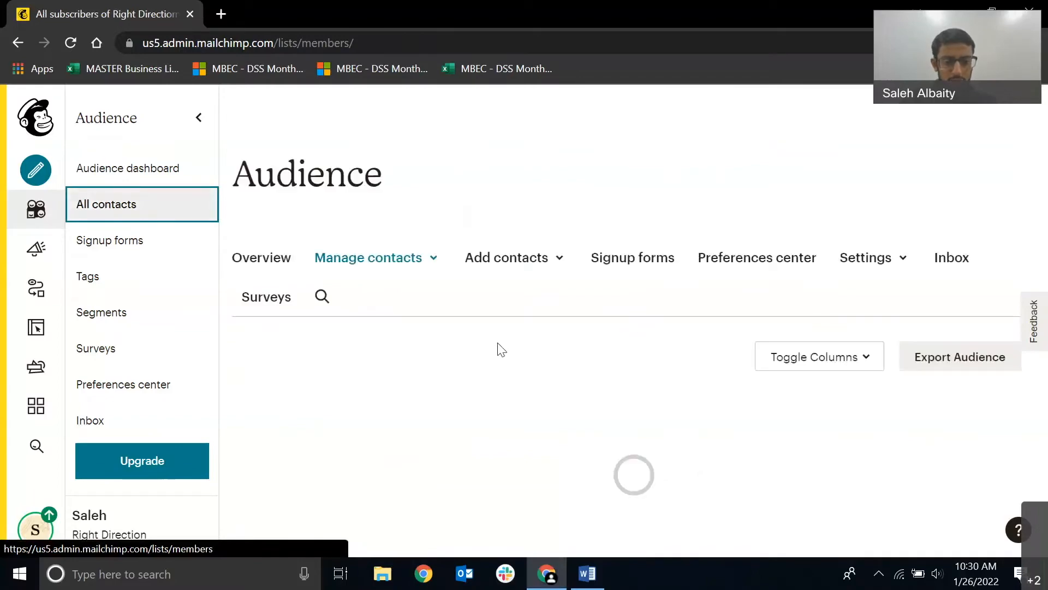
pyautogui.scroll(-3, 473, 338)
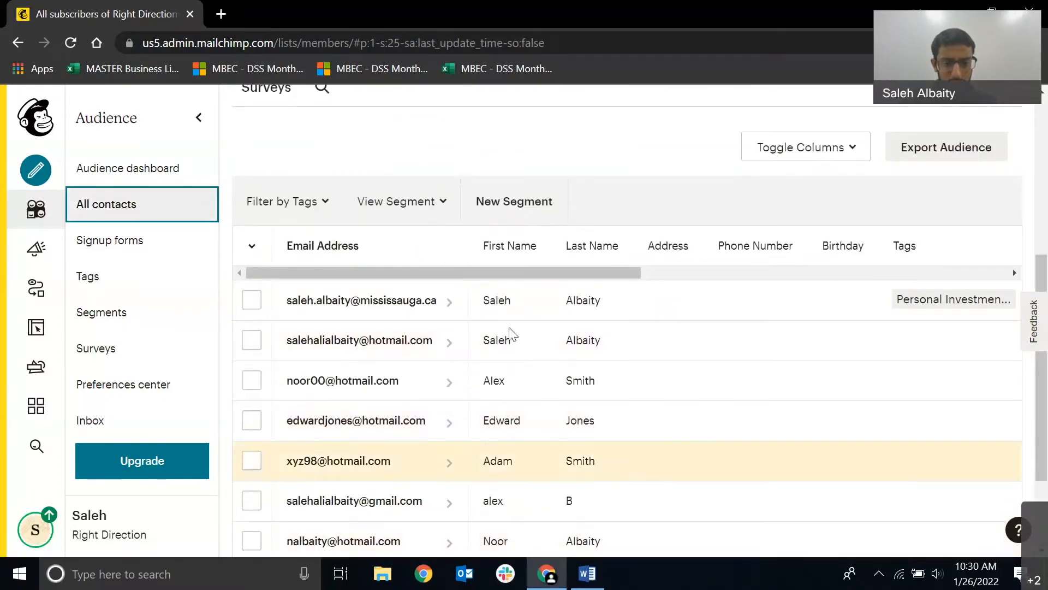
pyautogui.moveTo(496, 273); pyautogui.dragTo(594, 273)
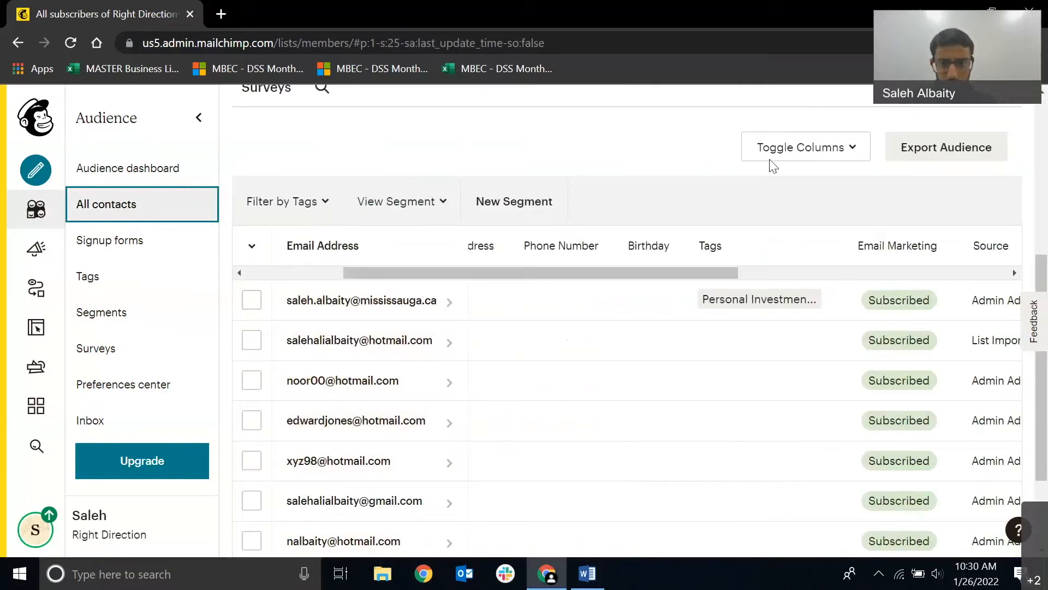
pyautogui.moveTo(653, 276); pyautogui.dragTo(867, 276)
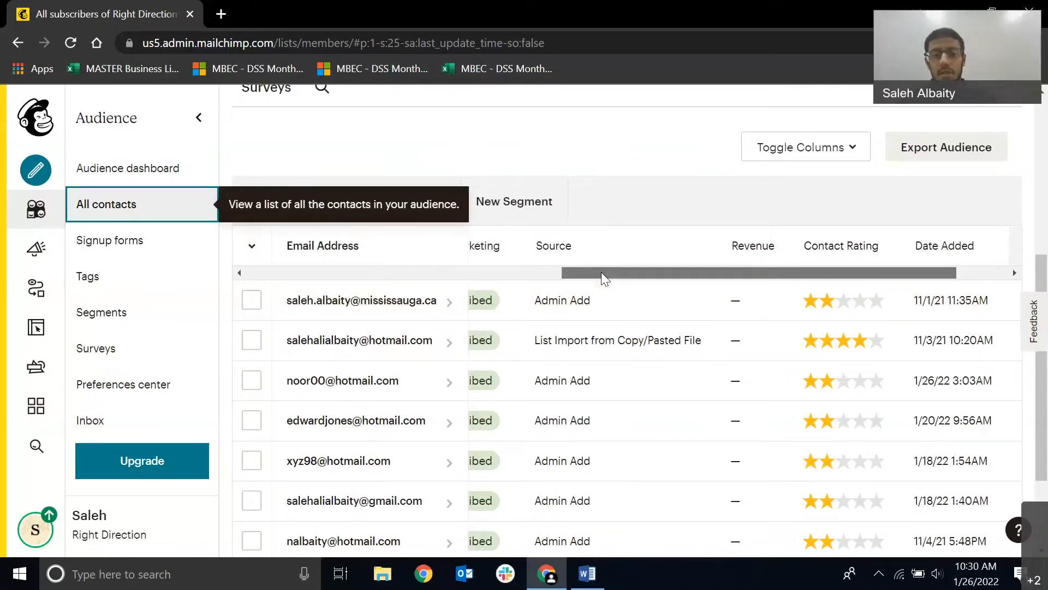
pyautogui.moveTo(644, 281); pyautogui.dragTo(695, 284)
pyautogui.moveTo(616, 281); pyautogui.dragTo(699, 276)
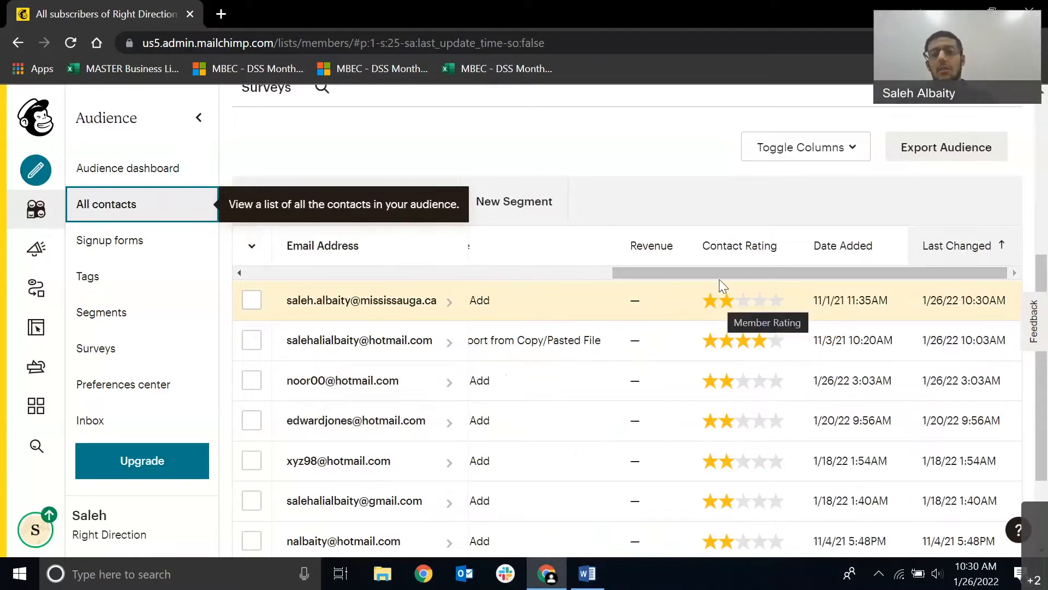
pyautogui.moveTo(395, 271); pyautogui.dragTo(244, 271)
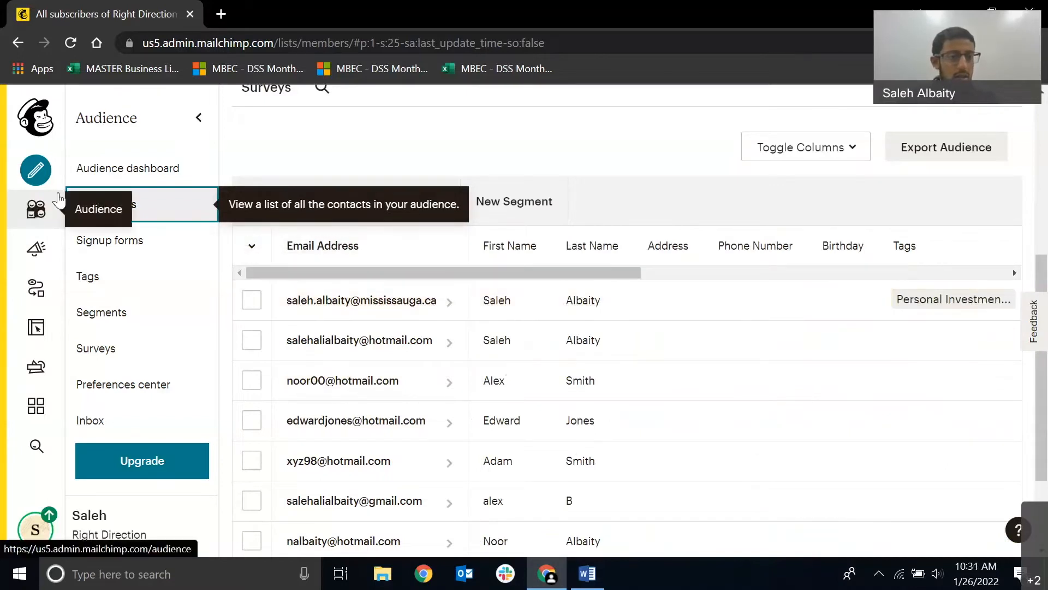
# Start creating a regular email campaign.
pyautogui.click(36, 171)
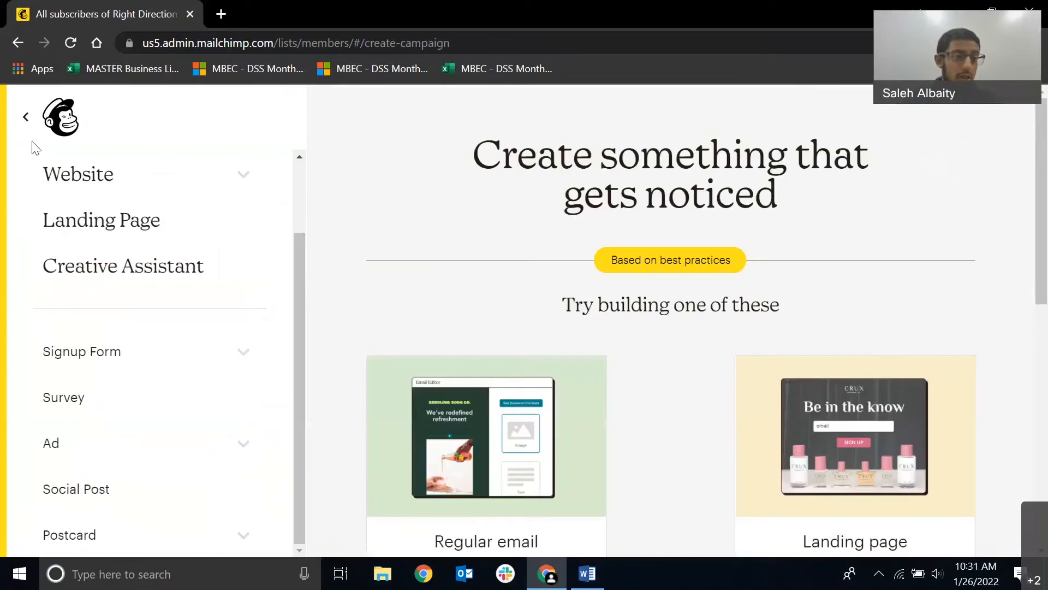
pyautogui.click(25, 116)
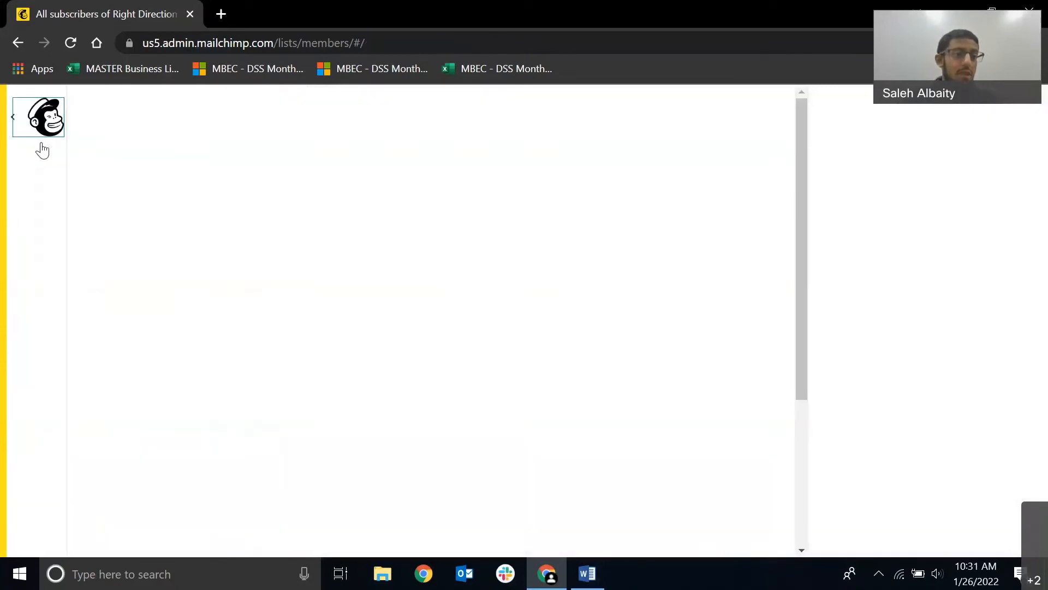
pyautogui.click(36, 172)
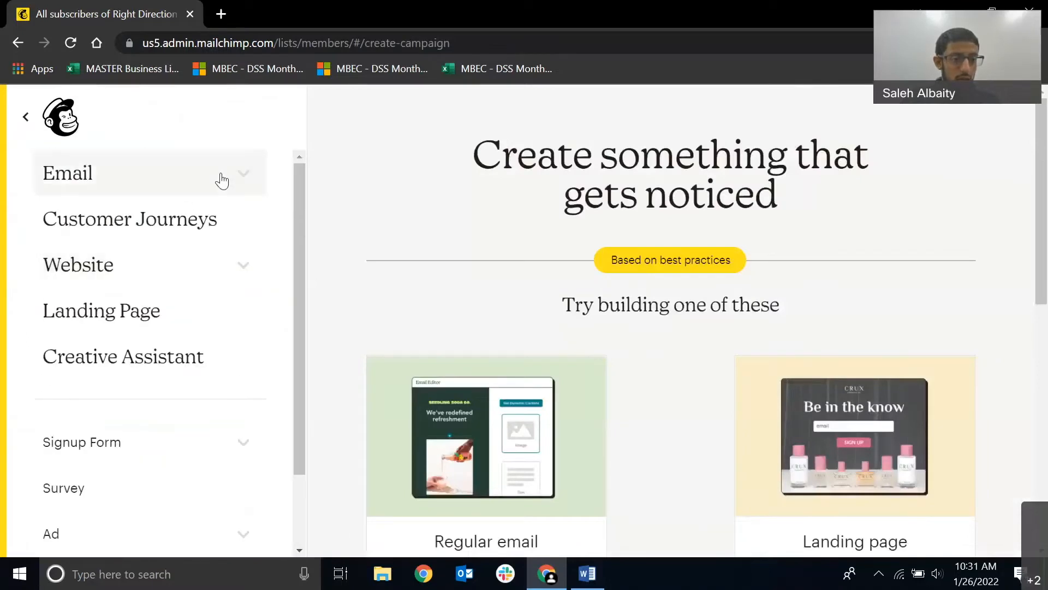
pyautogui.click(222, 181)
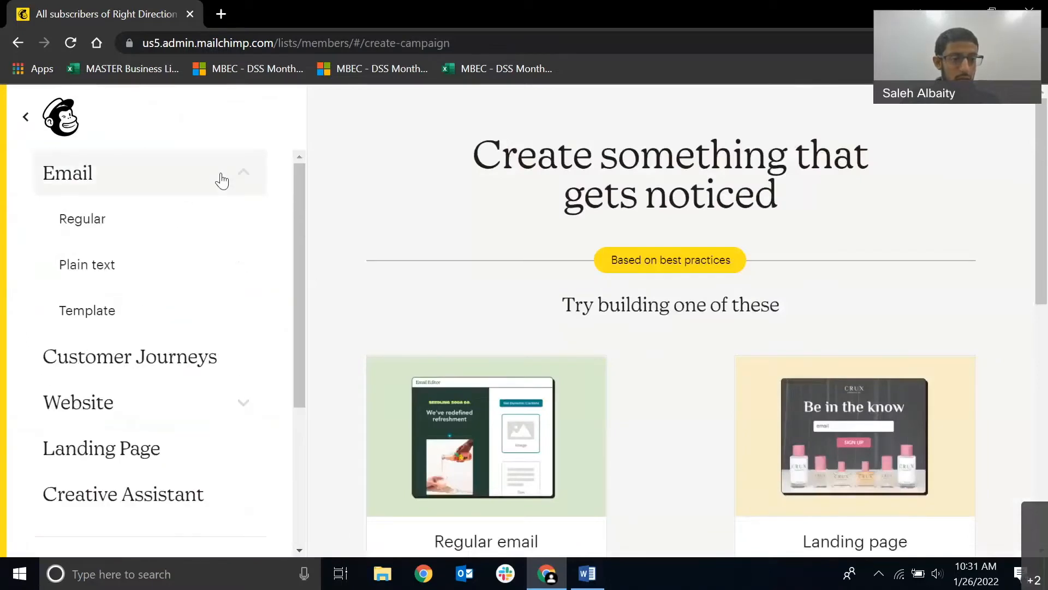
pyautogui.click(163, 228)
# Name the campaign "5 ways to invest your savings" and begin its draft.
pyautogui.click(449, 363)
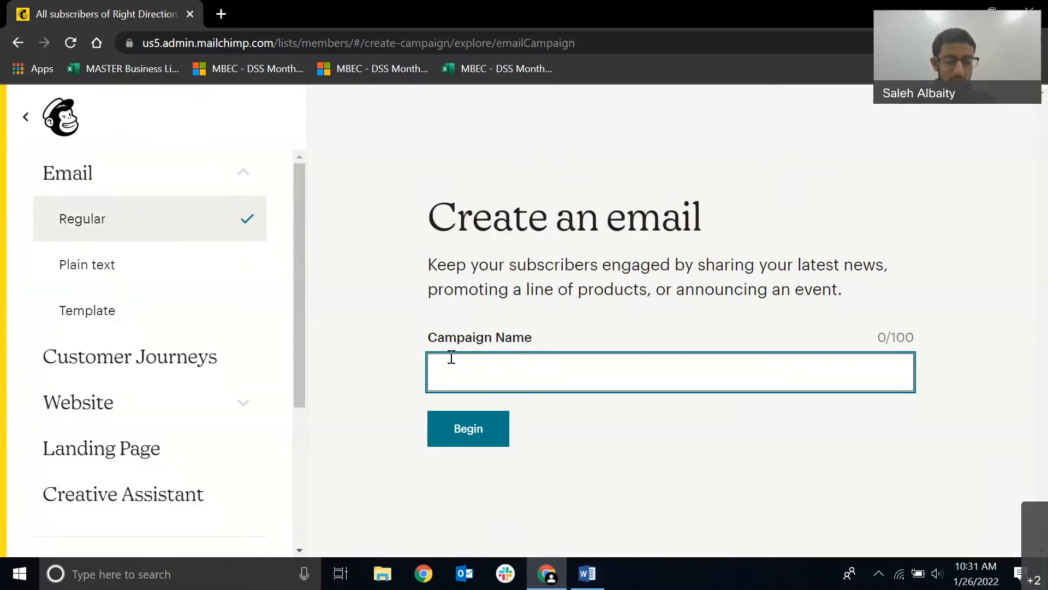
pyautogui.write('5 w')
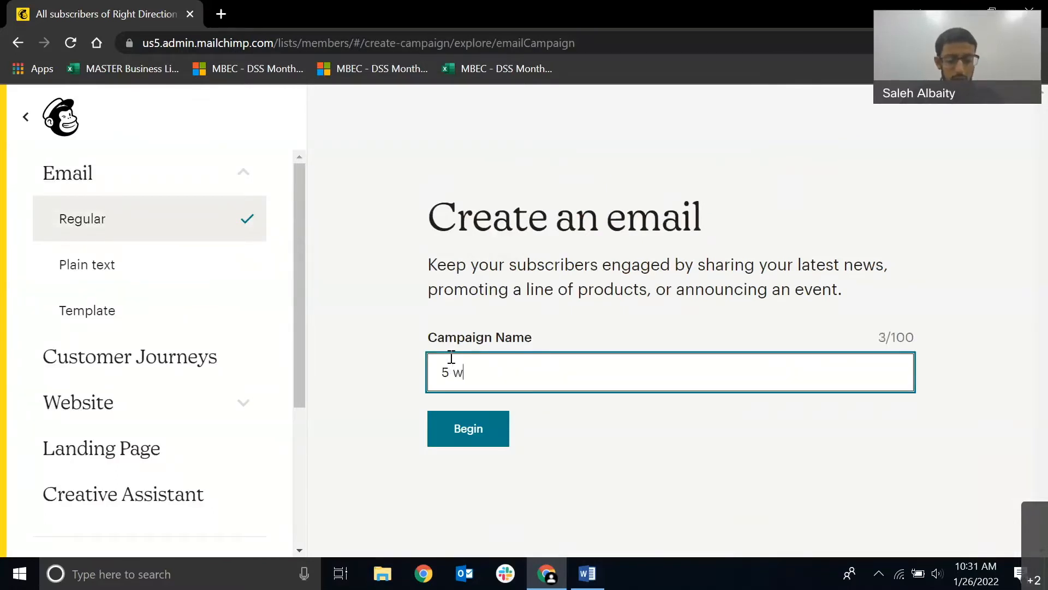
pyautogui.write('ays to in')
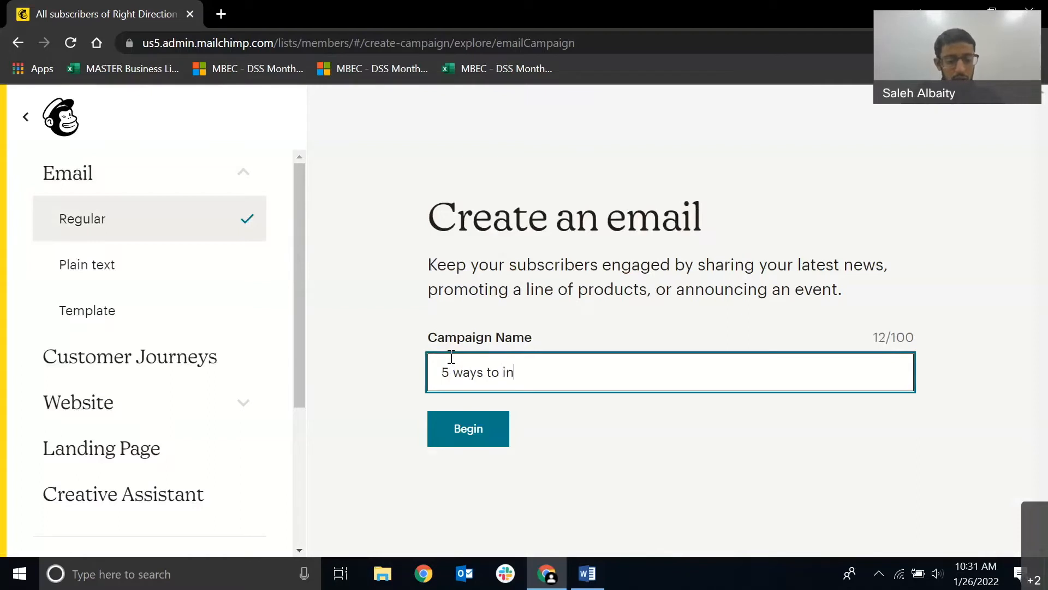
pyautogui.write('vest your s')
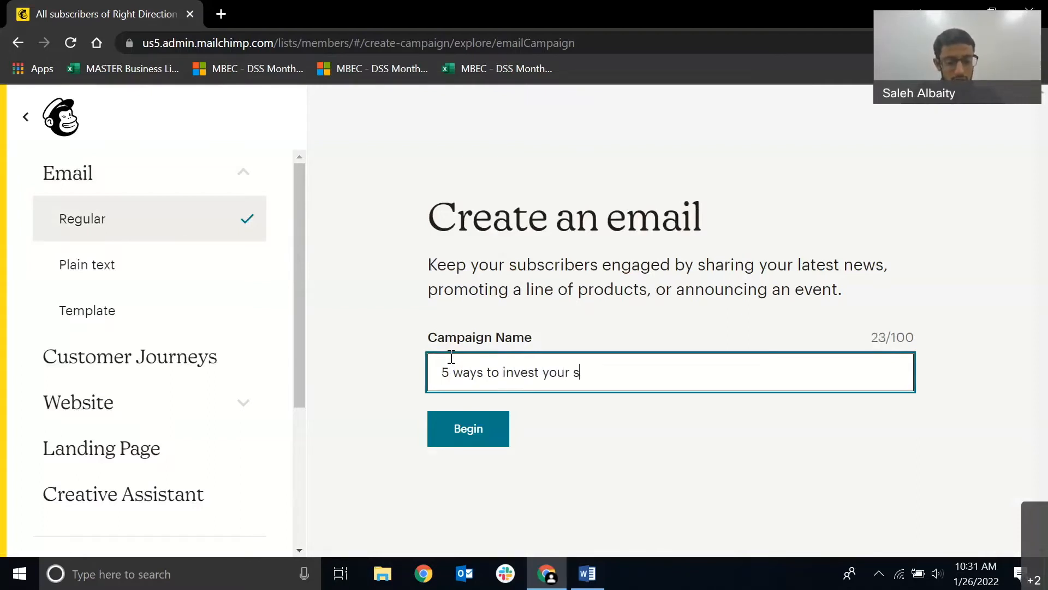
pyautogui.write('avings')
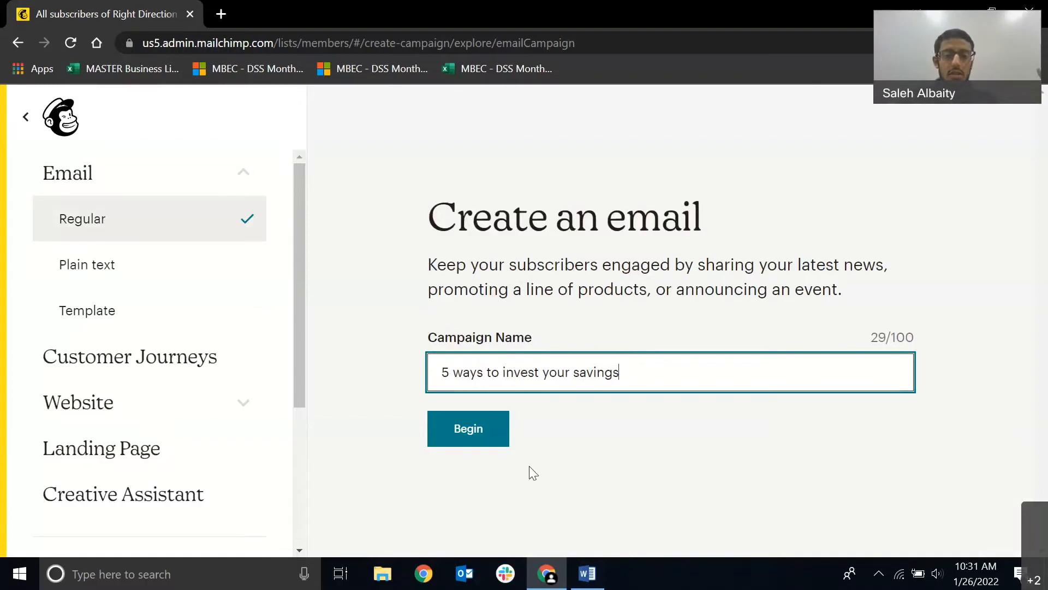
pyautogui.click(482, 439)
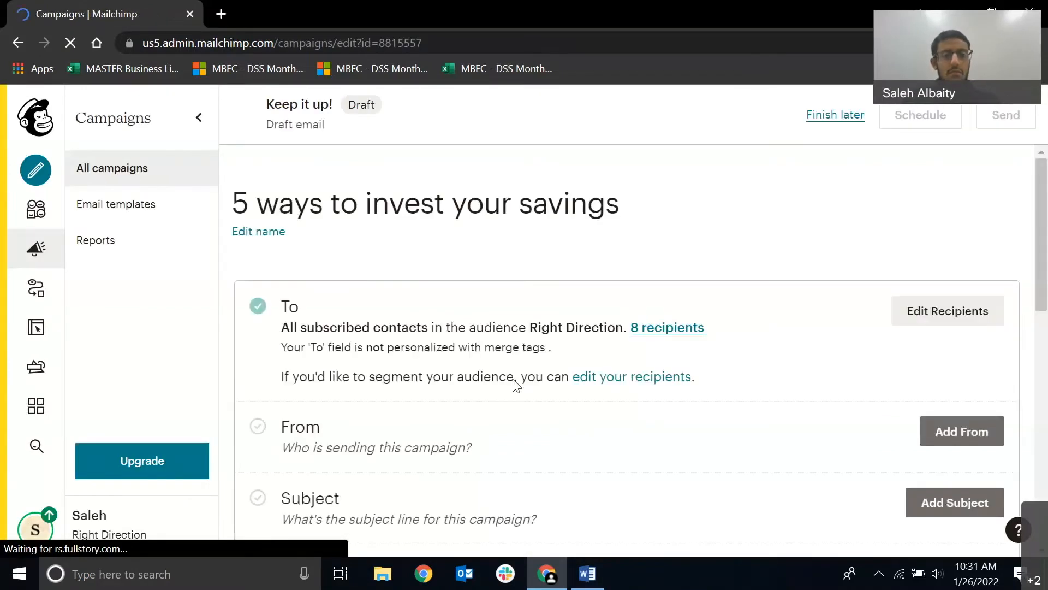
# Edit the campaign's recipients and choose the Right Direction audience.
pyautogui.scroll(-6, 536, 370)
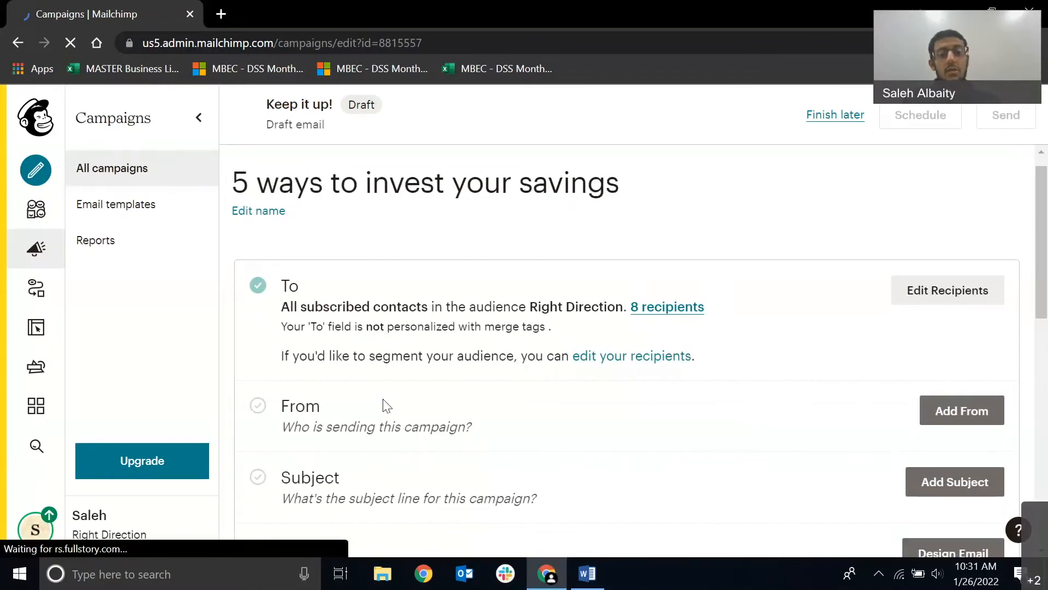
pyautogui.scroll(4, 543, 386)
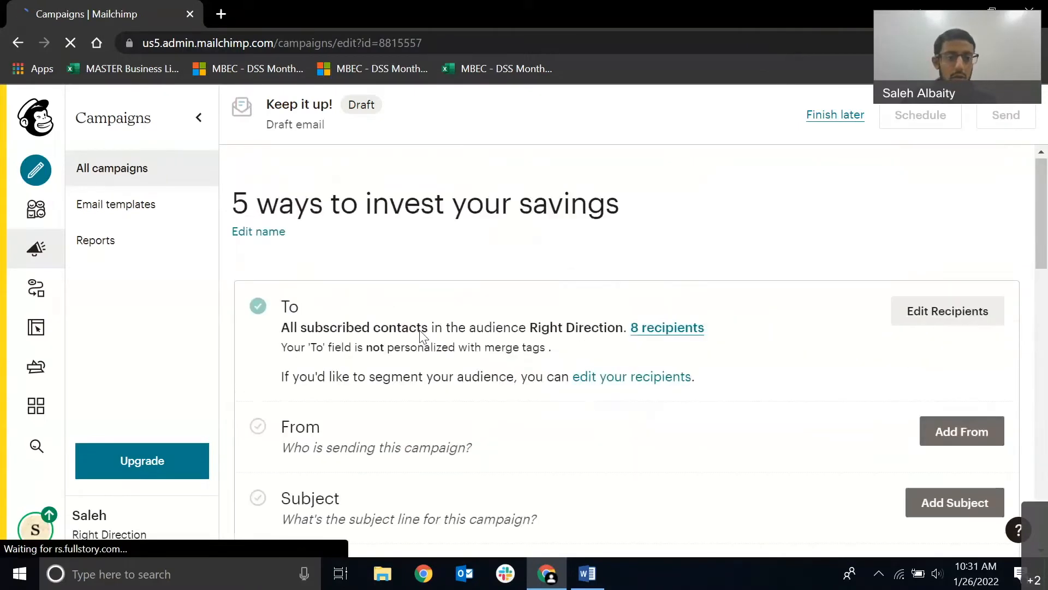
pyautogui.scroll(-1, 348, 337)
pyautogui.scroll(1, 302, 309)
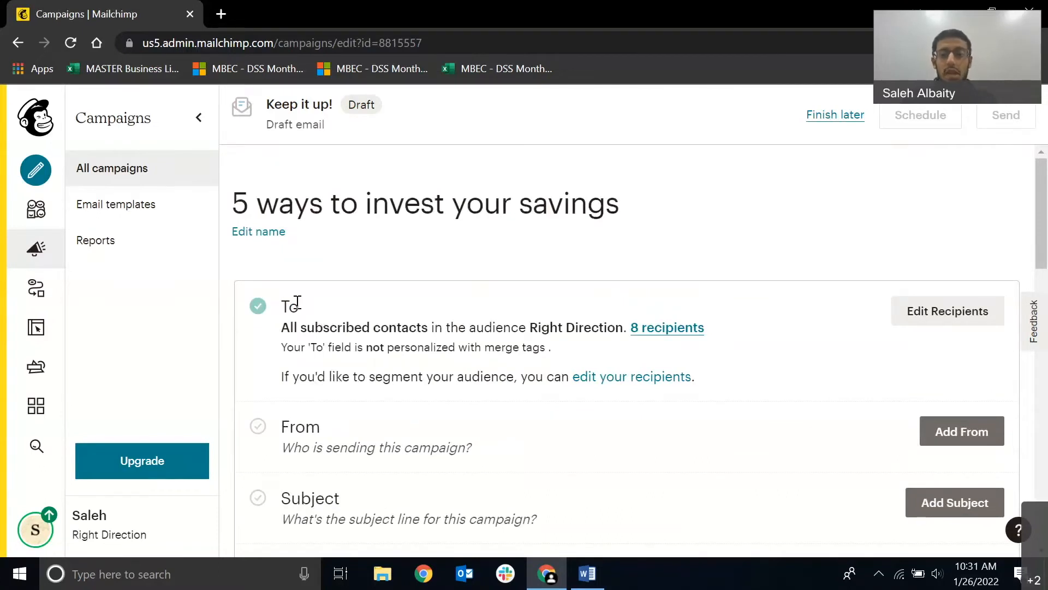
pyautogui.click(948, 322)
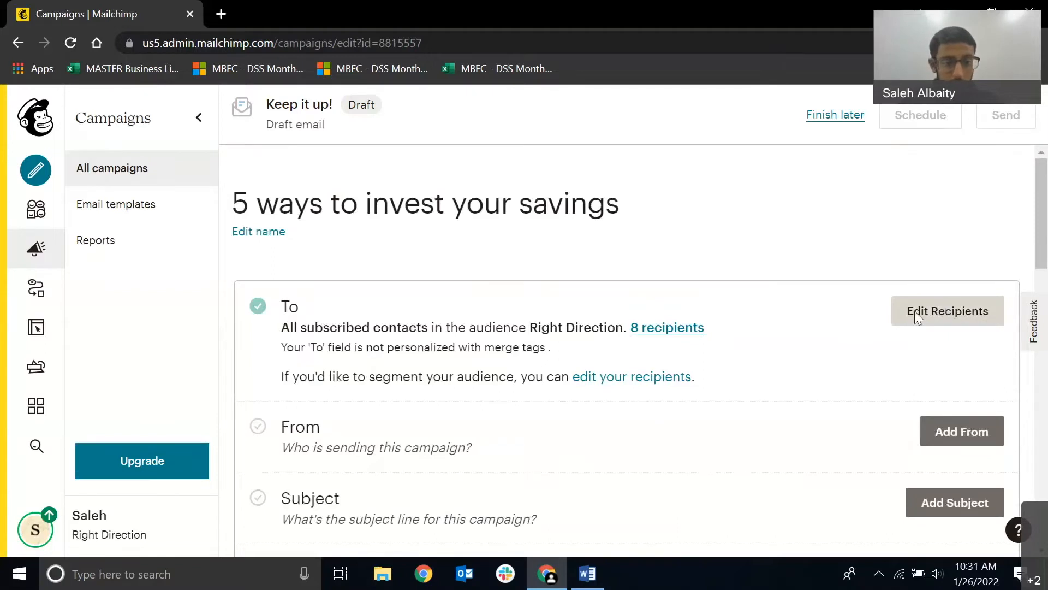
pyautogui.scroll(-1, 347, 320)
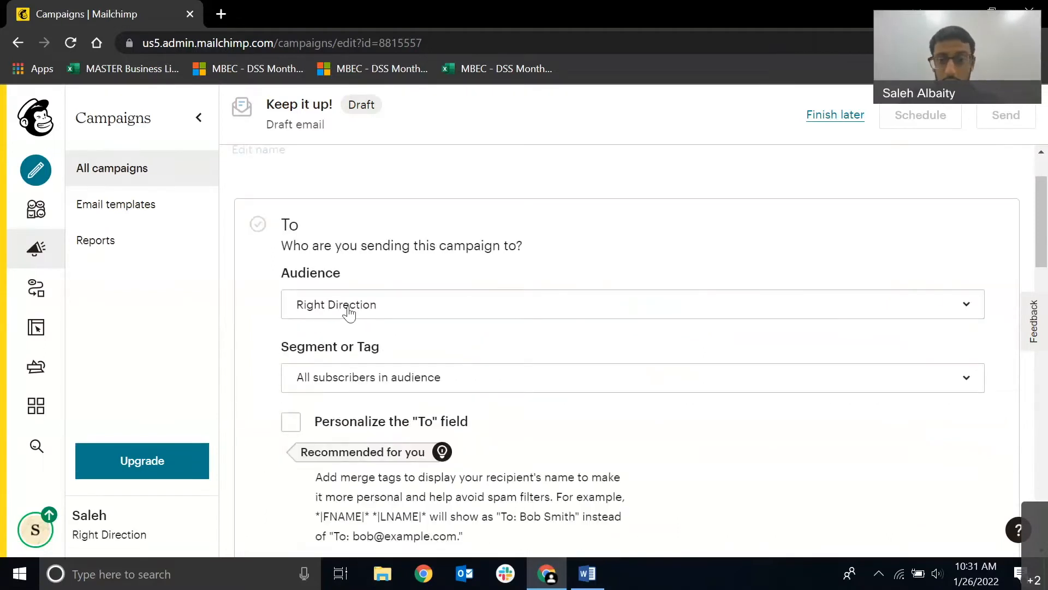
pyautogui.click(349, 313)
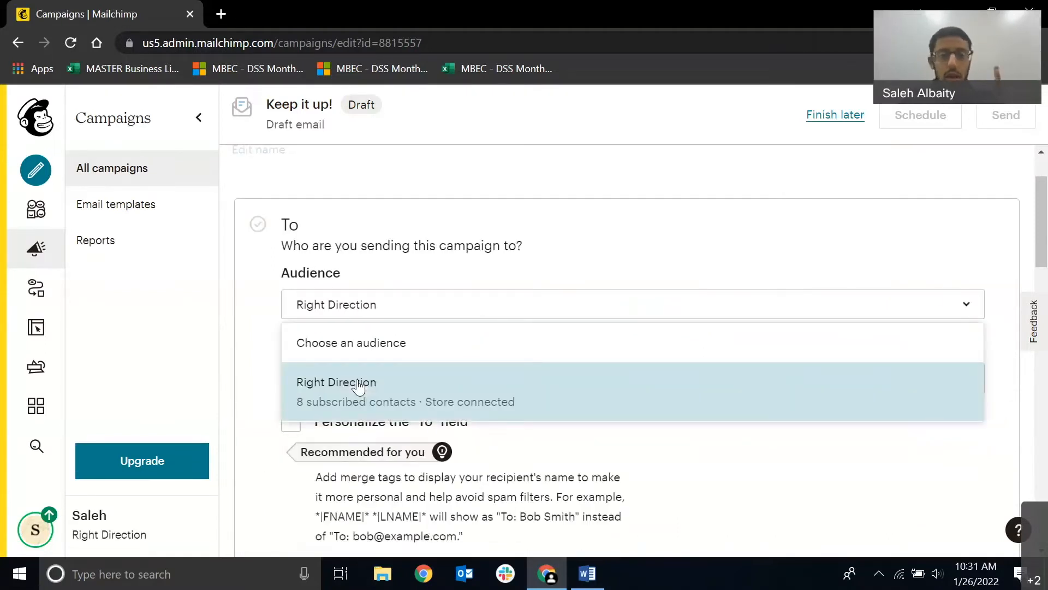
pyautogui.click(359, 386)
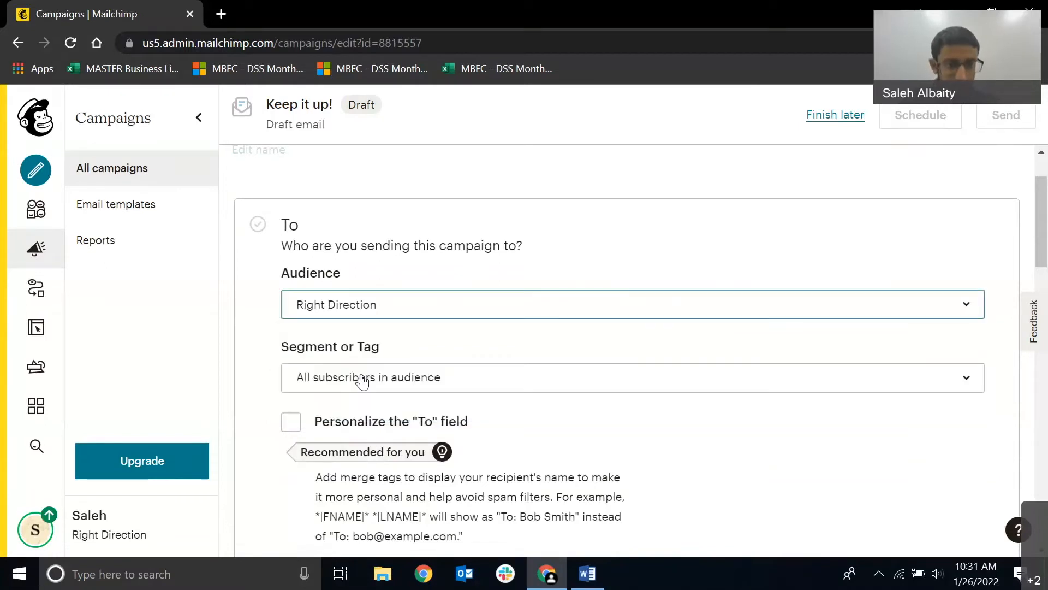
# Limit the recipients to contacts with the Personal Investments tag.
pyautogui.scroll(-1, 382, 317)
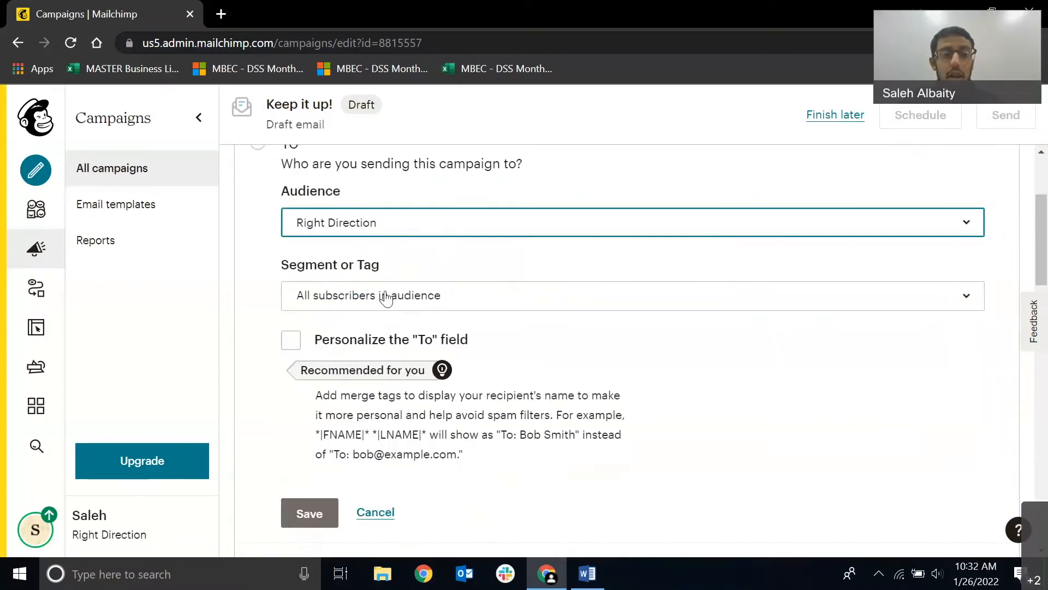
pyautogui.click(385, 298)
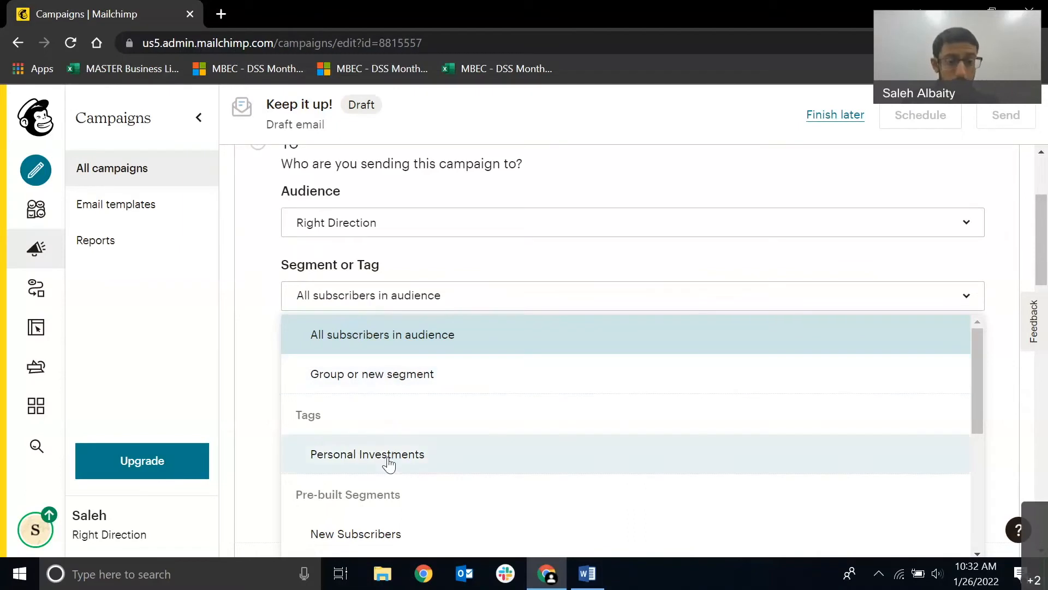
pyautogui.scroll(-3, 384, 431)
pyautogui.scroll(2, 382, 394)
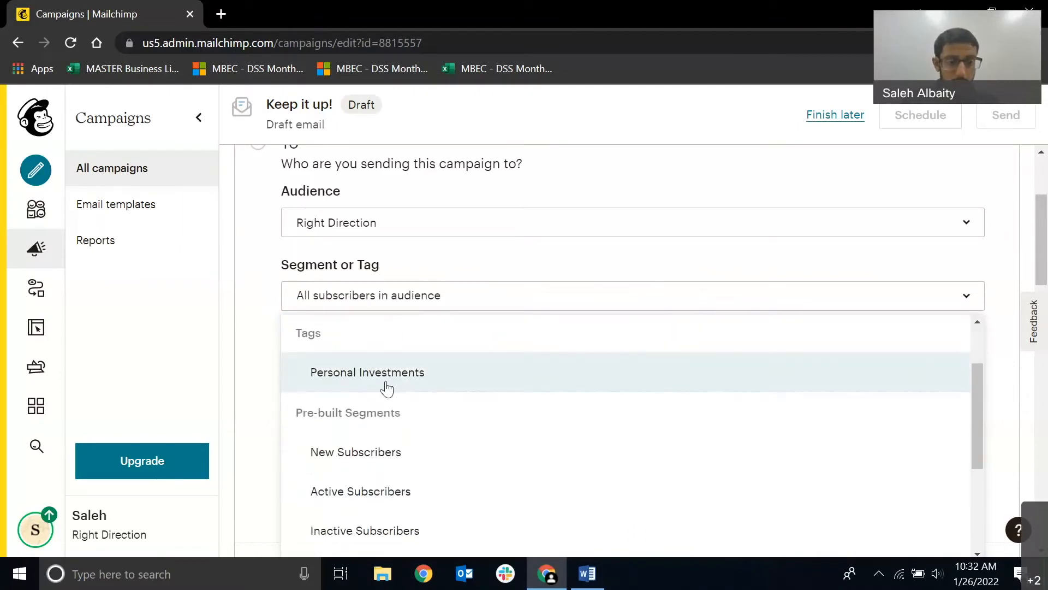
pyautogui.click(388, 377)
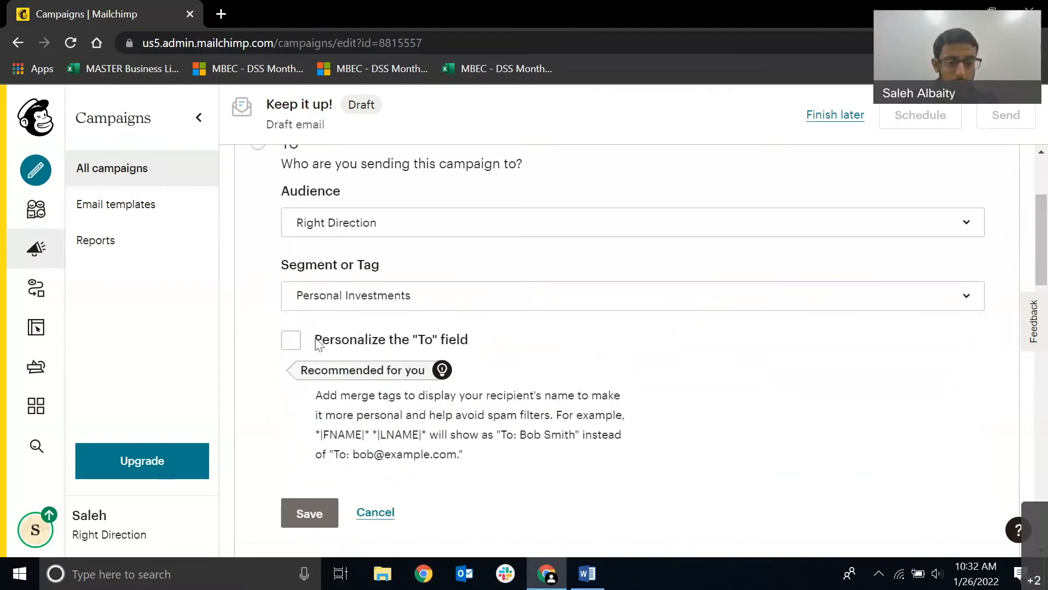
# Personalize the "To" field with the *|FNAME|* merge tag.
pyautogui.click(466, 341)
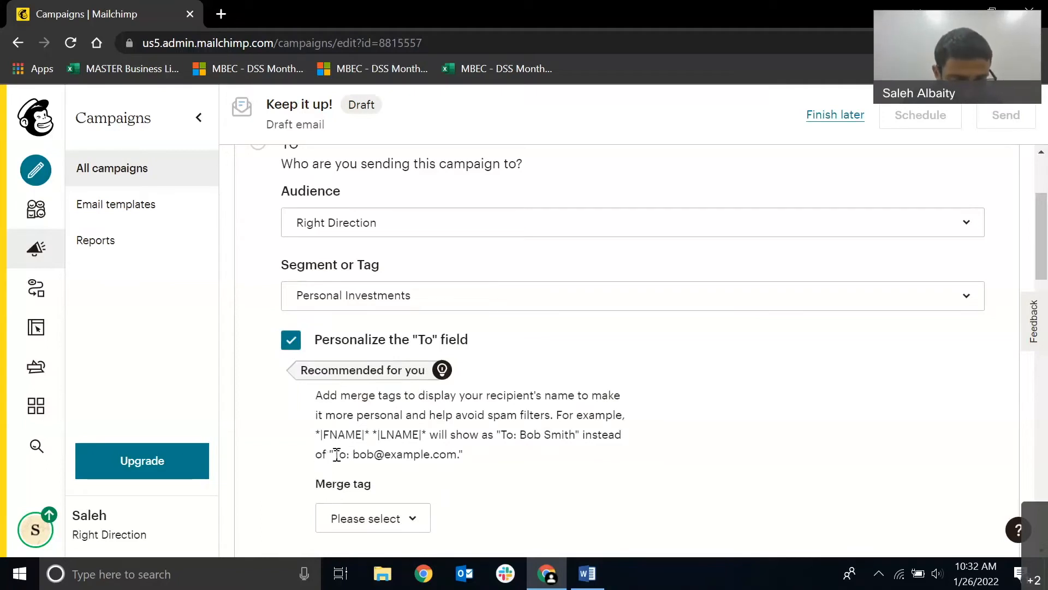
pyautogui.moveTo(337, 455); pyautogui.dragTo(461, 454)
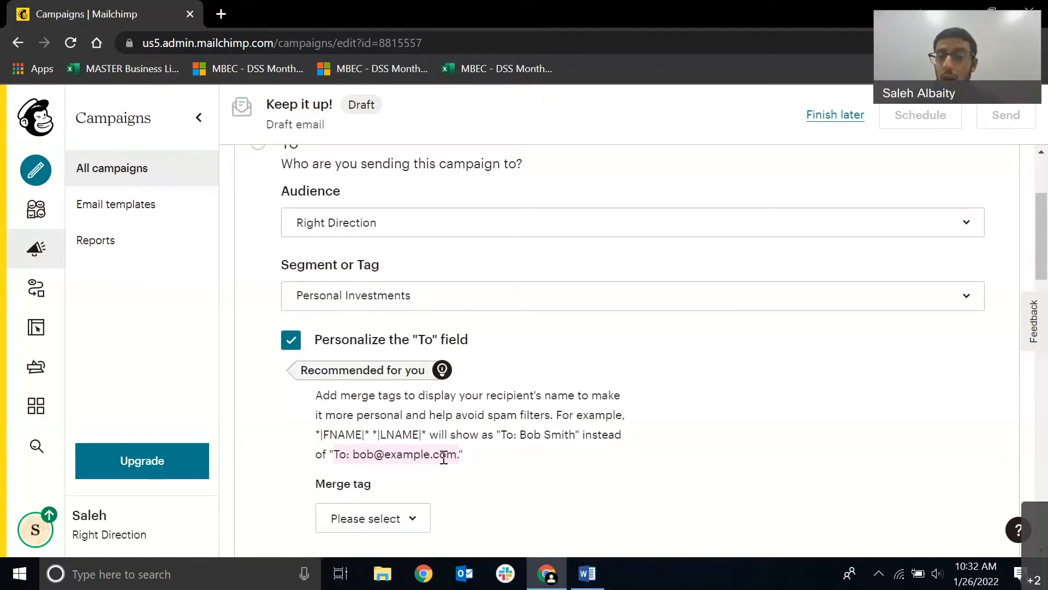
pyautogui.click(501, 442)
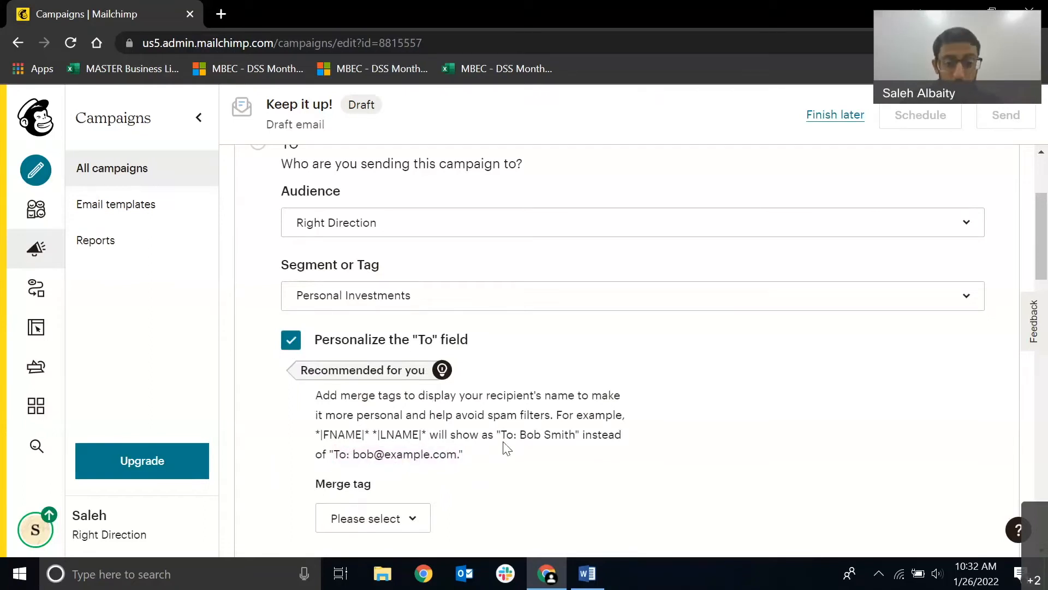
pyautogui.moveTo(501, 434); pyautogui.dragTo(576, 437)
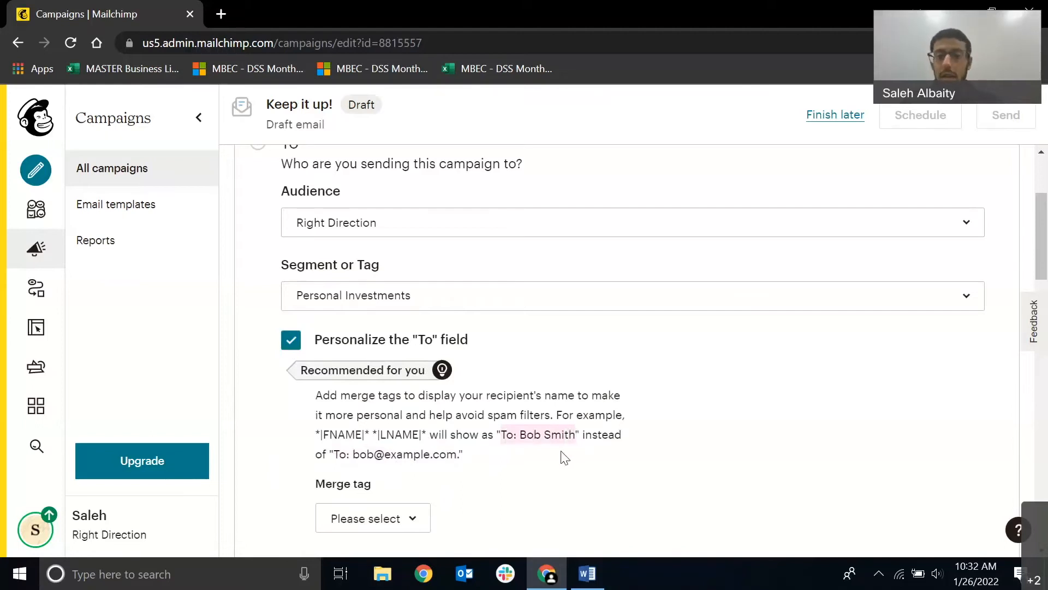
pyautogui.click(510, 462)
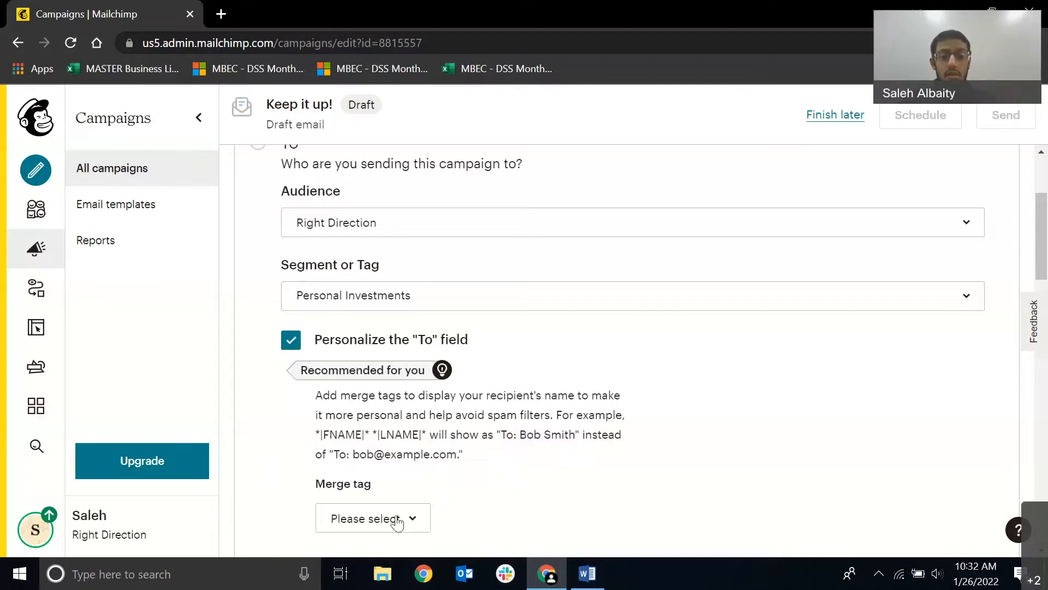
pyautogui.scroll(-1, 375, 506)
pyautogui.scroll(-2, 374, 506)
pyautogui.click(374, 358)
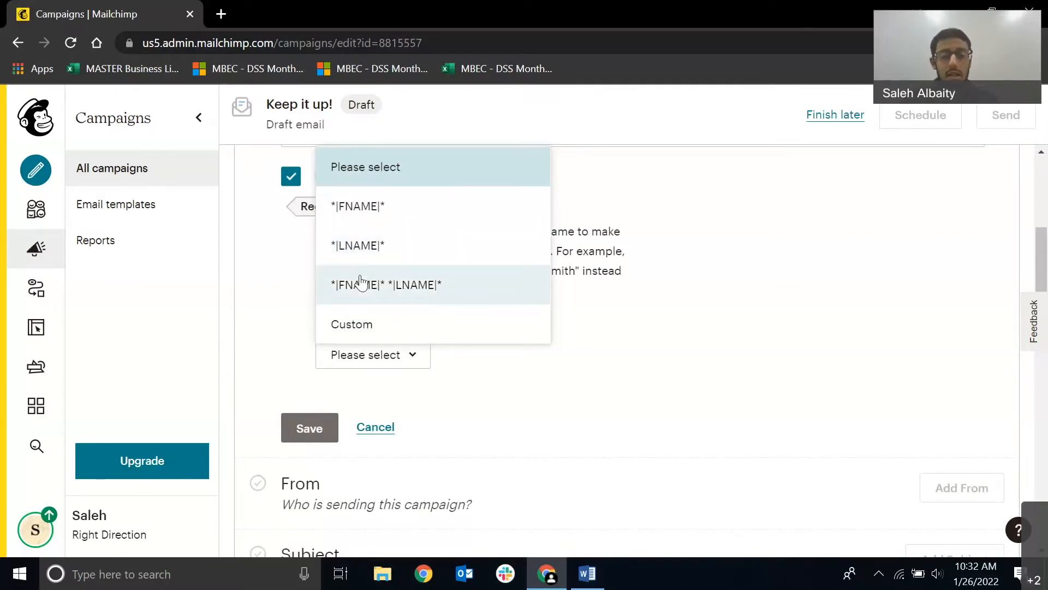
pyautogui.click(415, 207)
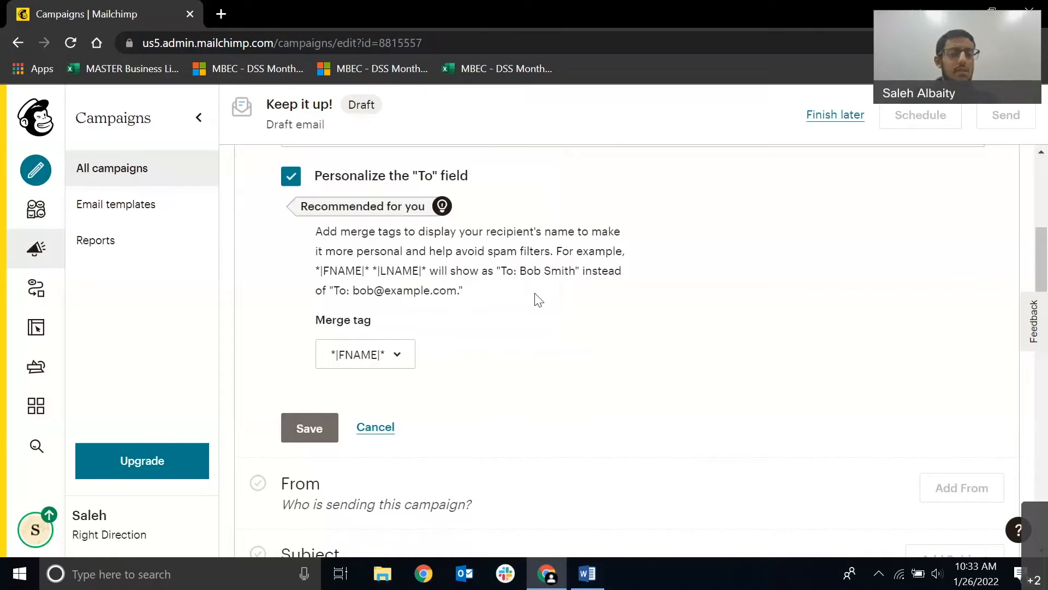
# Review the available merge tag options, keep *|FNAME|*, and save the recipient settings.
pyautogui.click(398, 361)
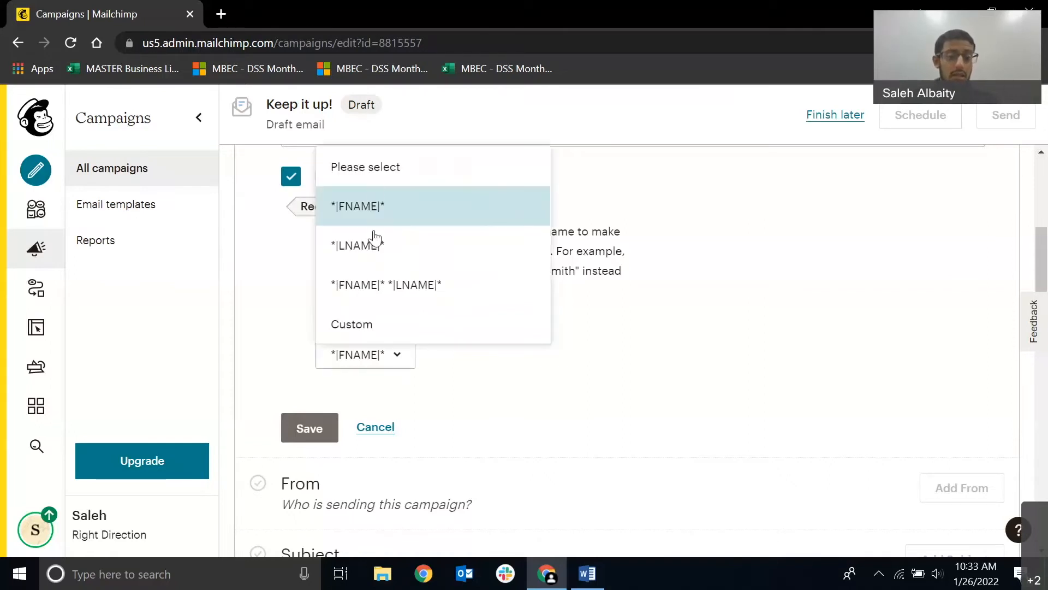
pyautogui.click(609, 307)
pyautogui.scroll(-2, 557, 323)
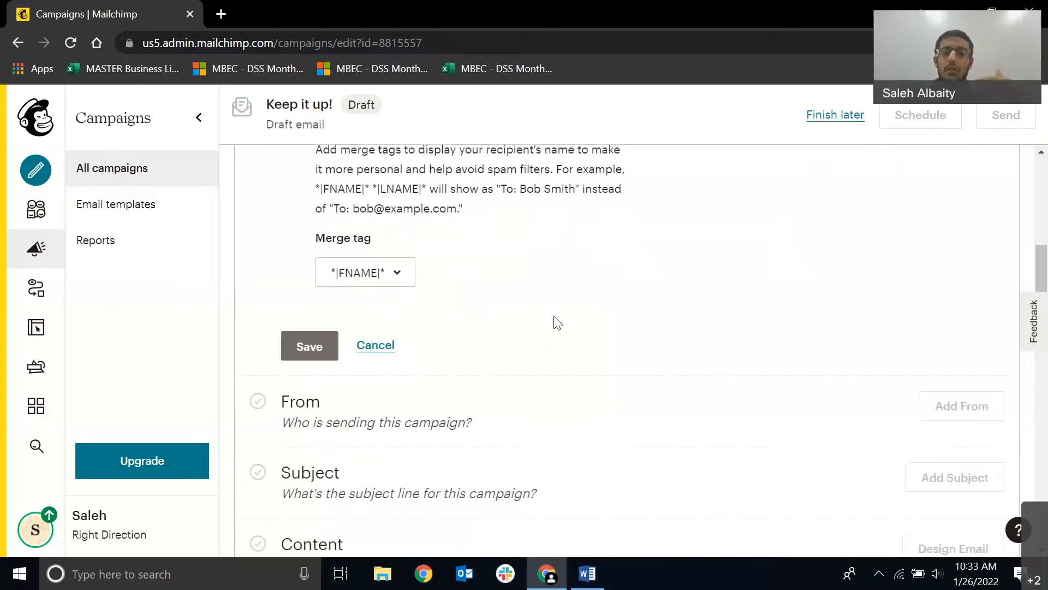
pyautogui.click(363, 276)
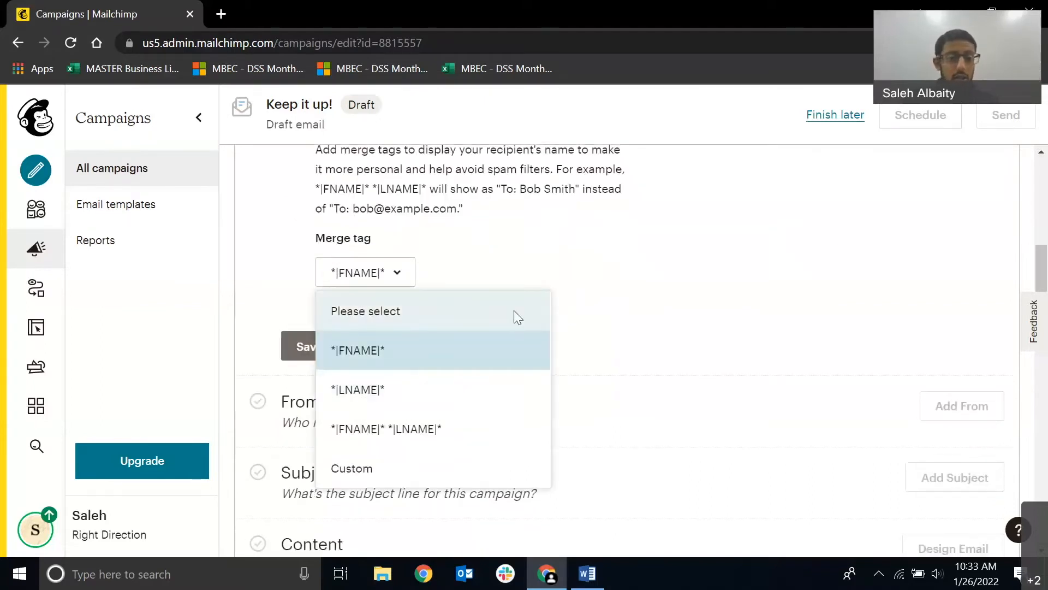
pyautogui.click(304, 356)
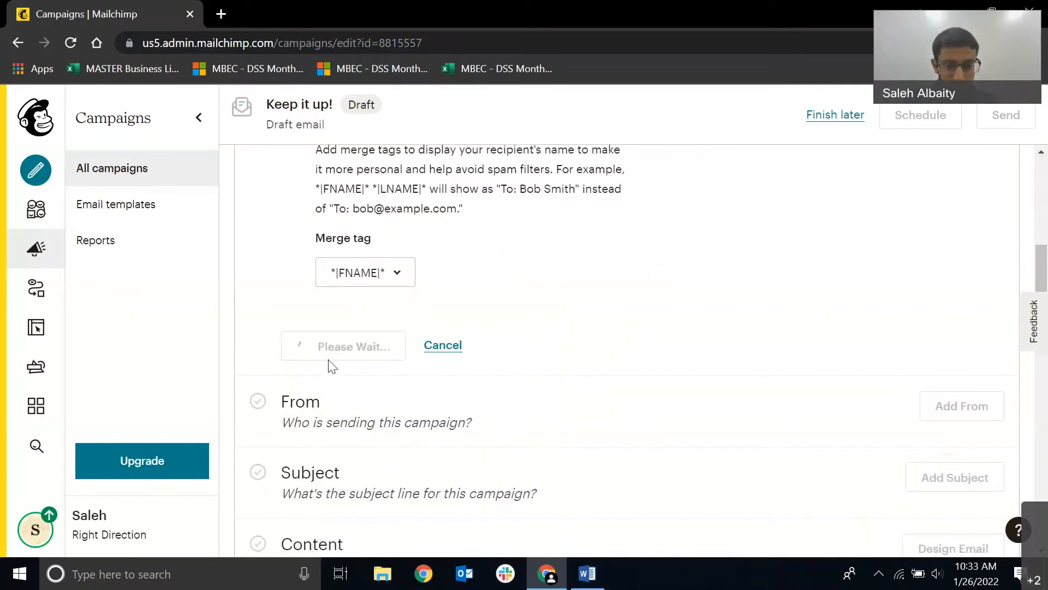
# Edit the campaign's From details and replace the sender name with "Right Direction".
pyautogui.scroll(6, 423, 347)
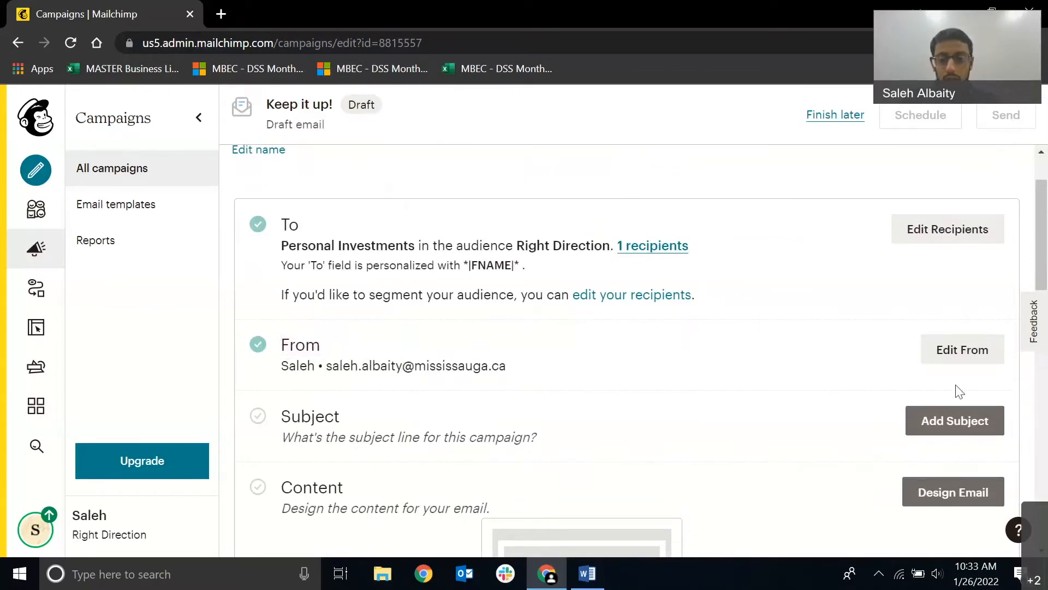
pyautogui.click(959, 351)
pyautogui.scroll(-1, 533, 387)
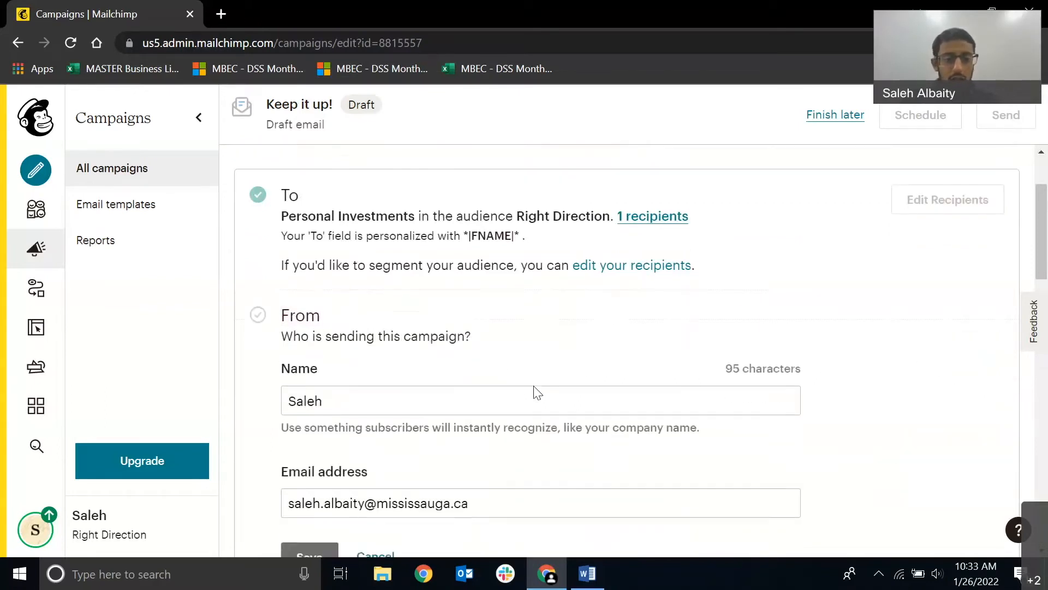
pyautogui.click(362, 352)
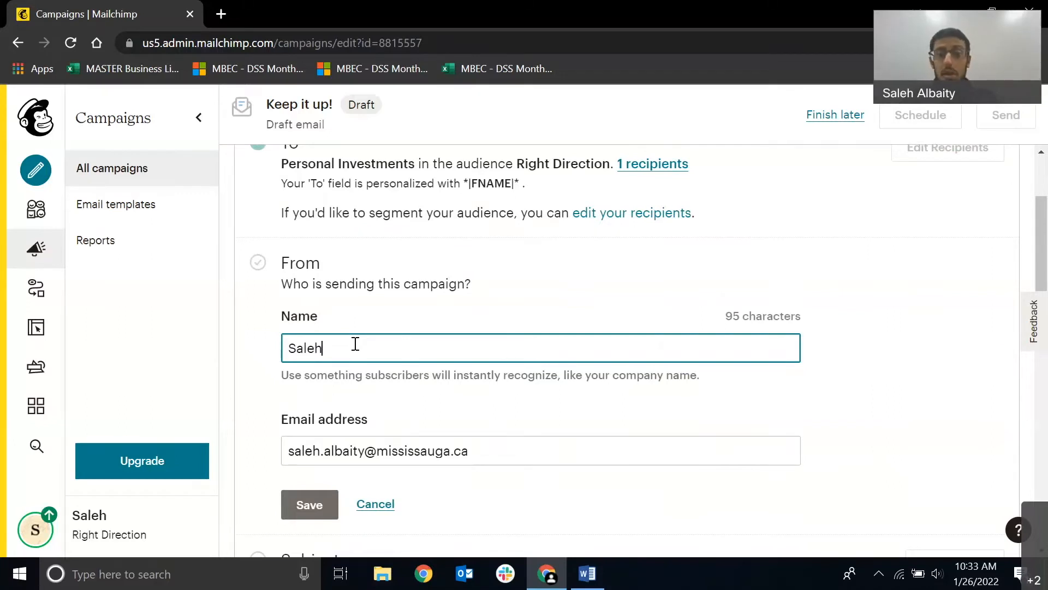
pyautogui.press('BackSpace')
pyautogui.press('BackSpace')
pyautogui.press('BackSpace')
pyautogui.press('BackSpace')
pyautogui.press('BackSpace')
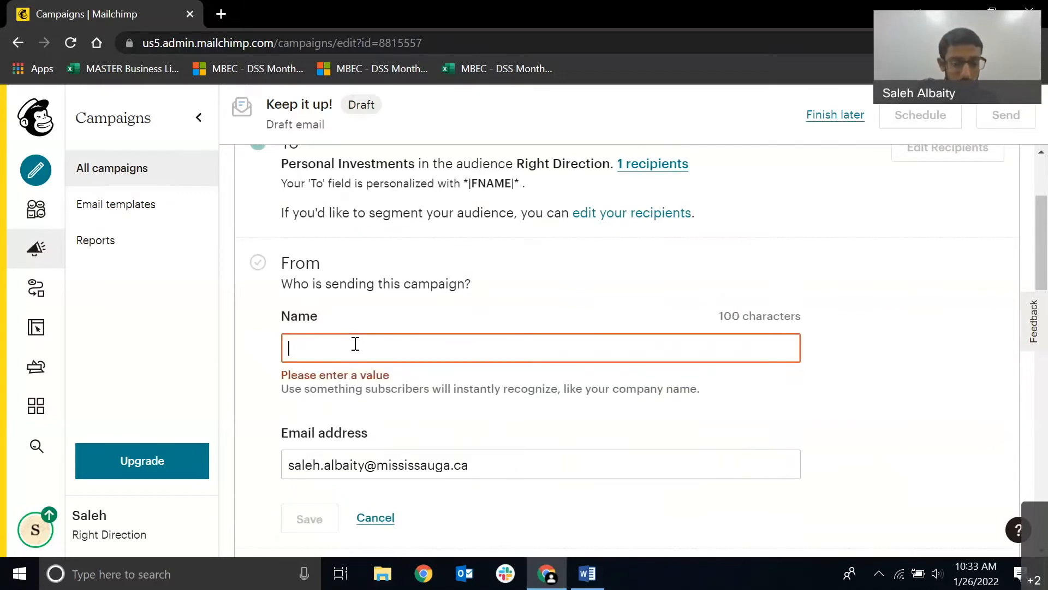
pyautogui.write('Right ')
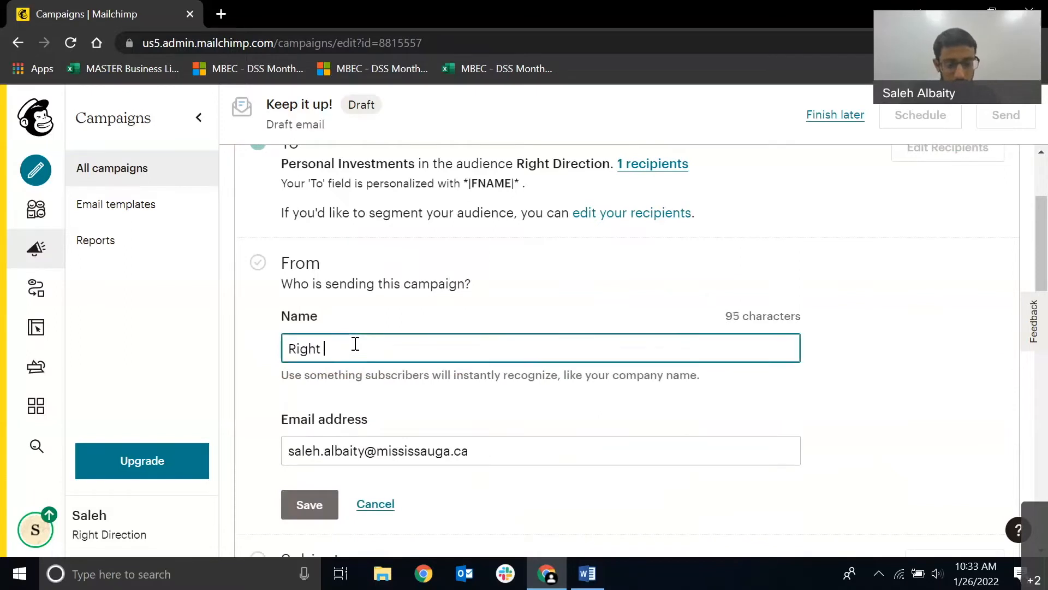
pyautogui.write('Direction')
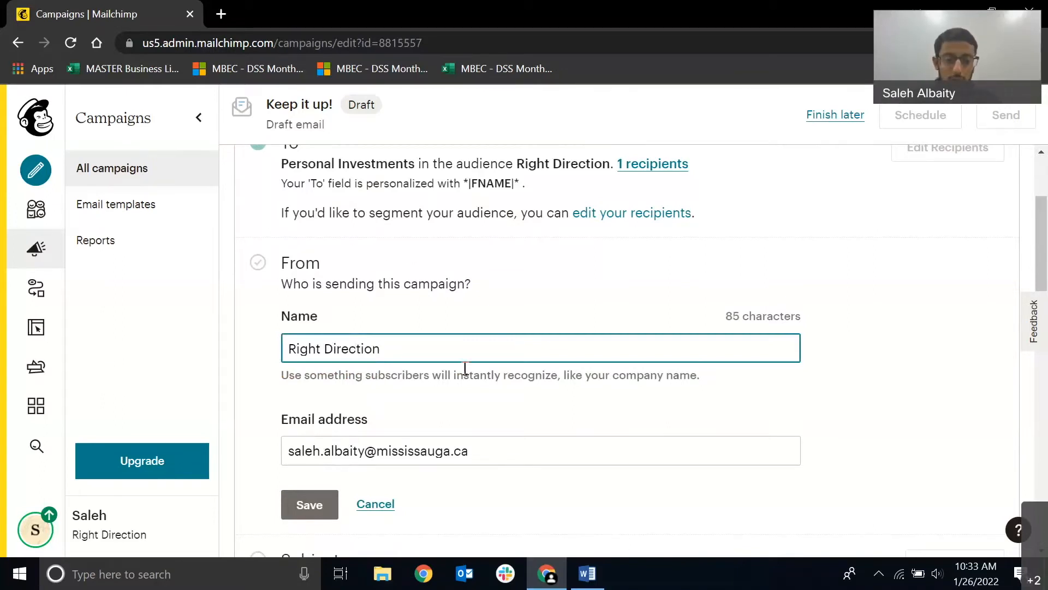
# Keep the existing sender email address and save the From details.
pyautogui.scroll(-1, 493, 422)
pyautogui.click(304, 367)
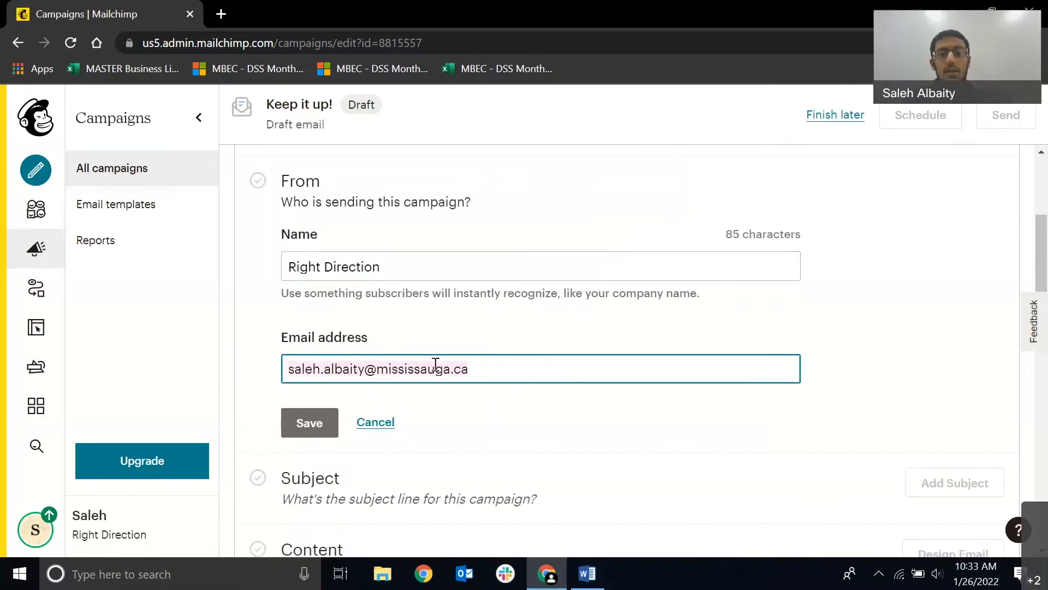
pyautogui.click(320, 422)
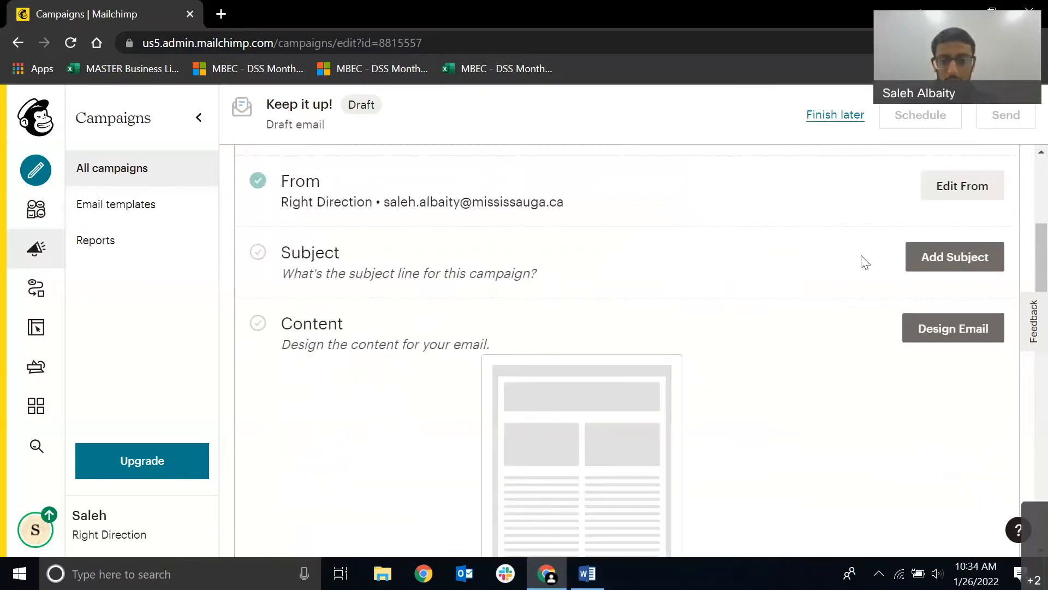
# Add the subject line "5 ways to invest your savings" to the campaign.
pyautogui.click(929, 263)
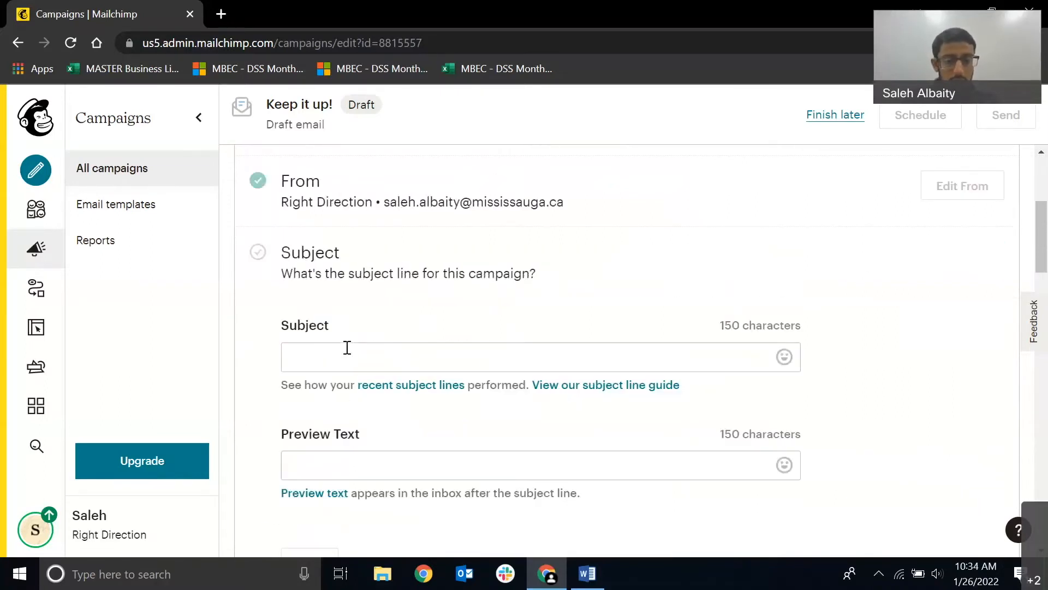
pyautogui.click(346, 346)
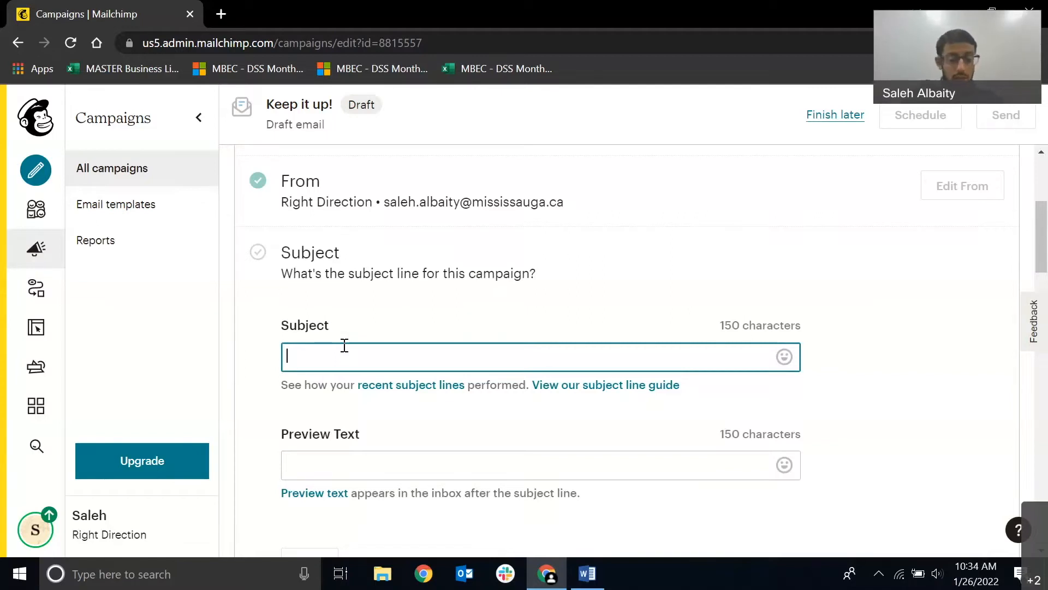
pyautogui.write('5 ways')
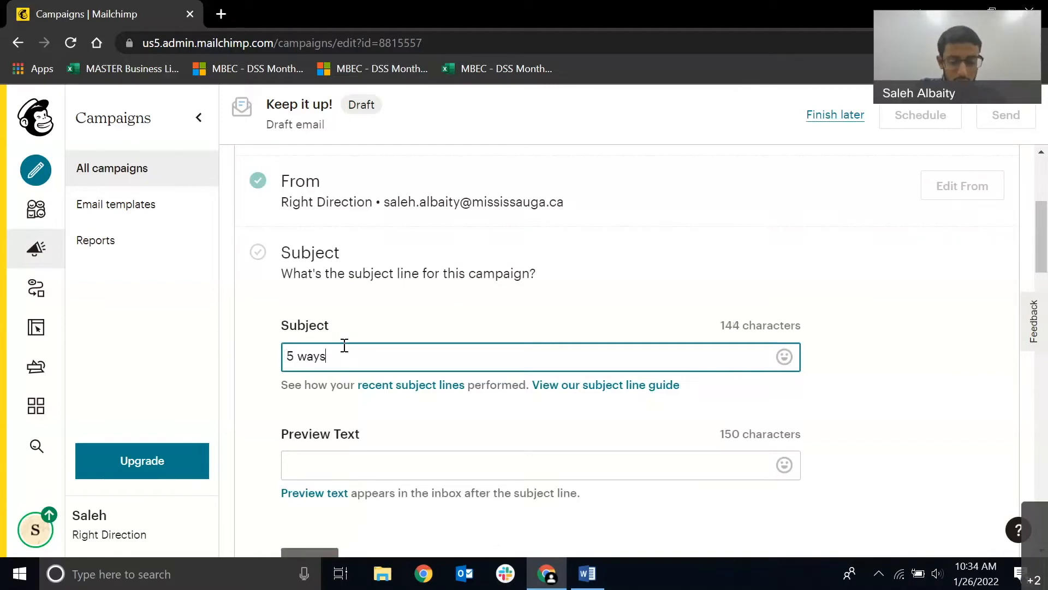
pyautogui.write(' to invest ')
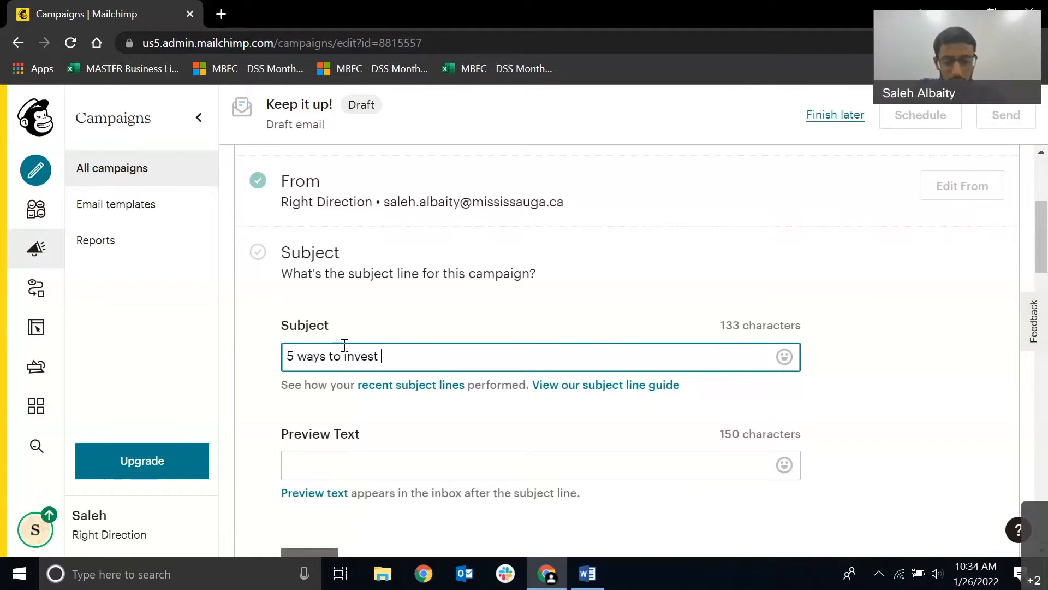
pyautogui.write('your savings')
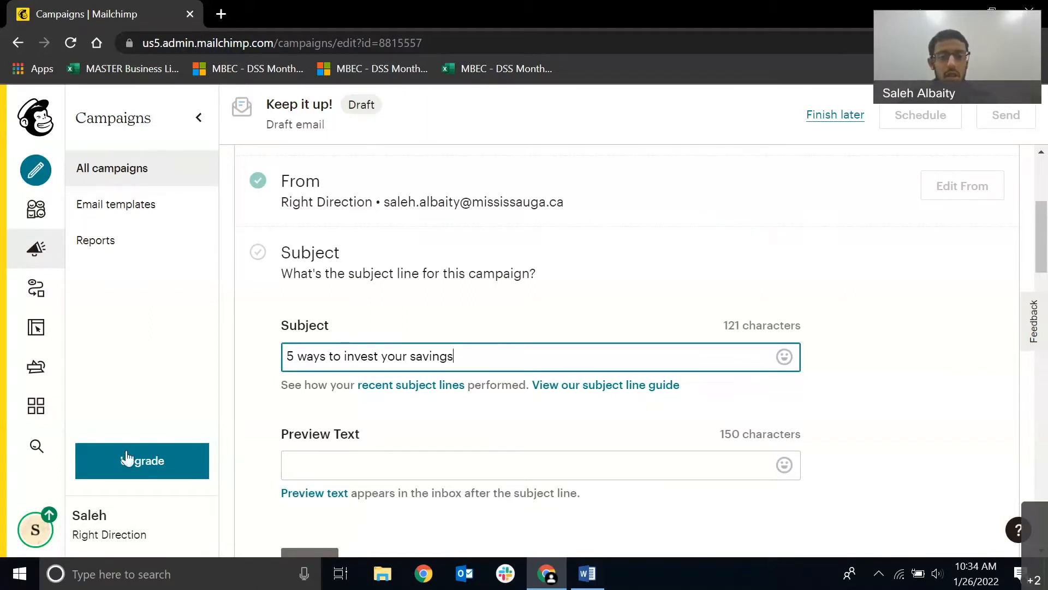
pyautogui.moveTo(464, 357); pyautogui.dragTo(236, 356)
pyautogui.click(415, 316)
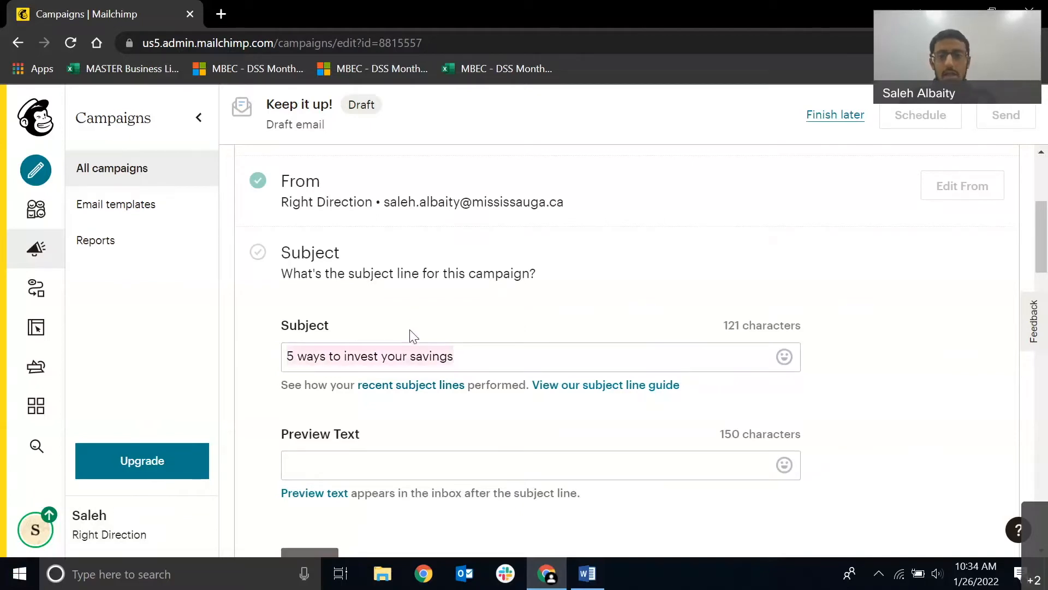
pyautogui.click(432, 360)
pyautogui.scroll(-2, 541, 339)
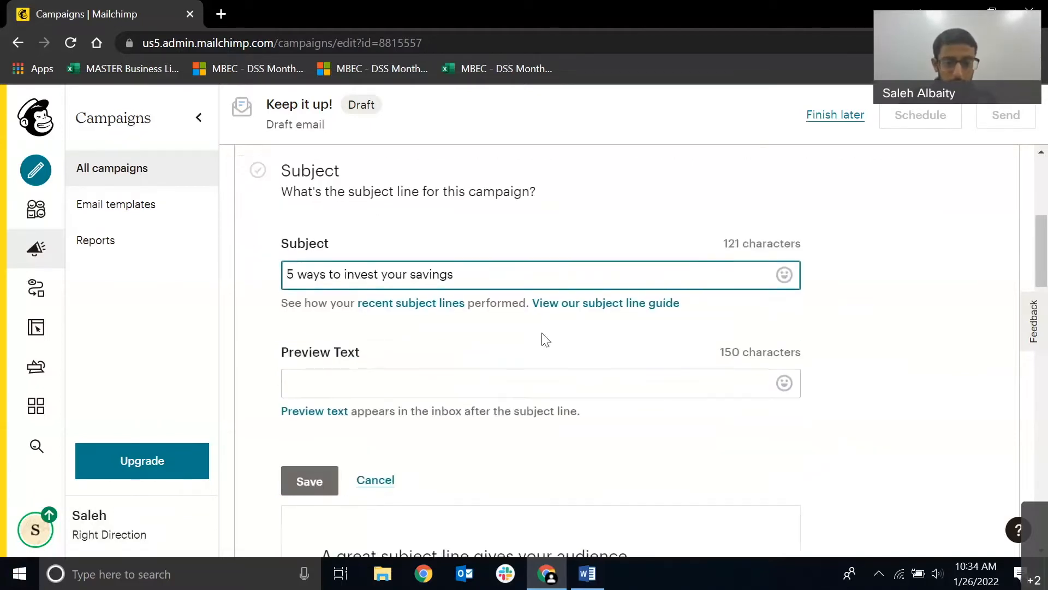
pyautogui.click(531, 306)
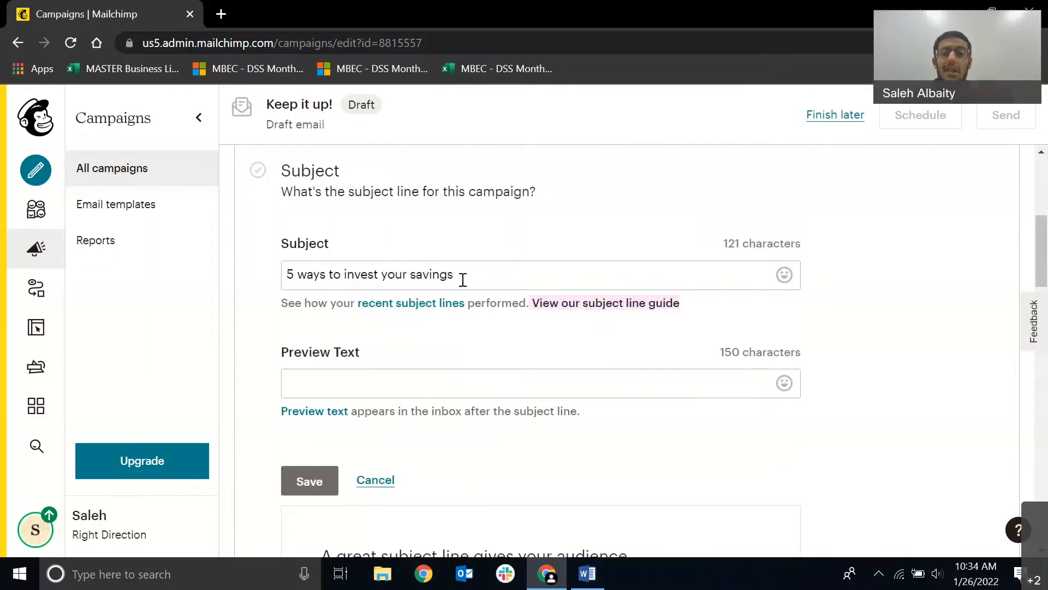
# Copy "Once you have a little money to play with, you can start to invest." from the Word email copy into the campaign's Preview Text.
pyautogui.click(417, 386)
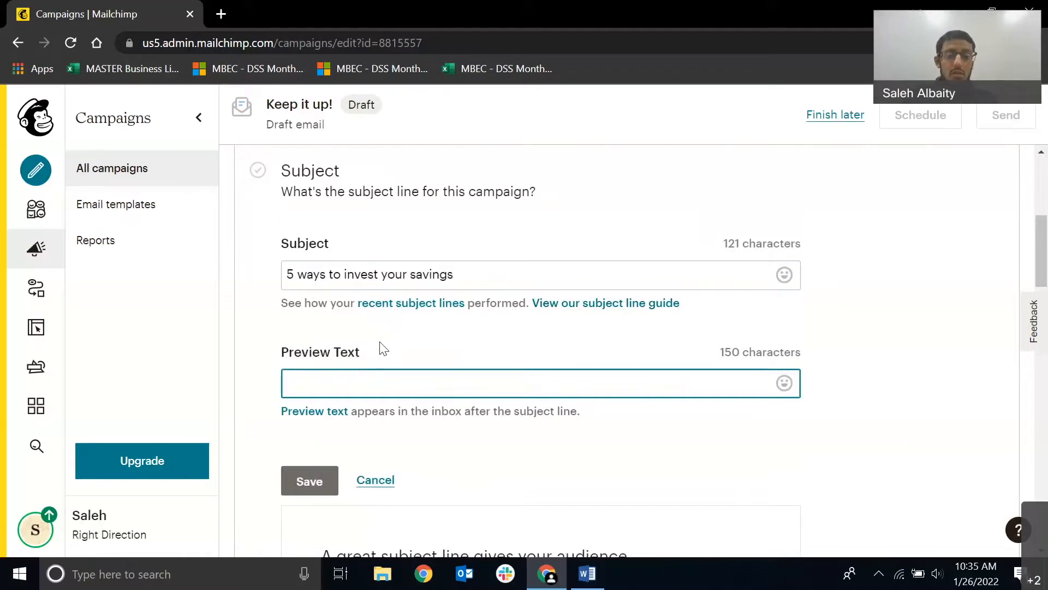
pyautogui.moveTo(451, 273); pyautogui.dragTo(304, 354)
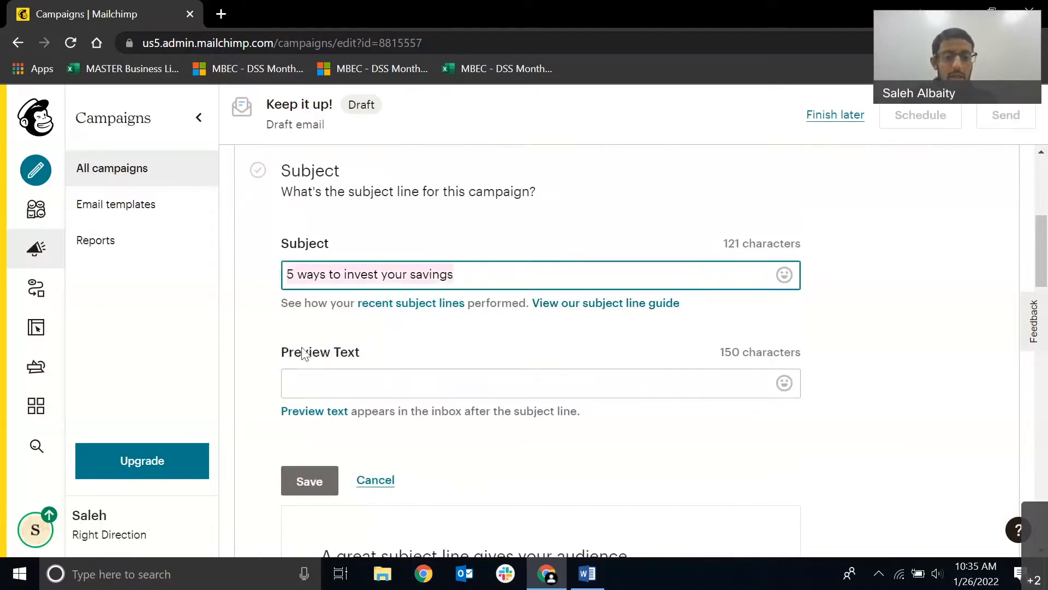
pyautogui.click(305, 378)
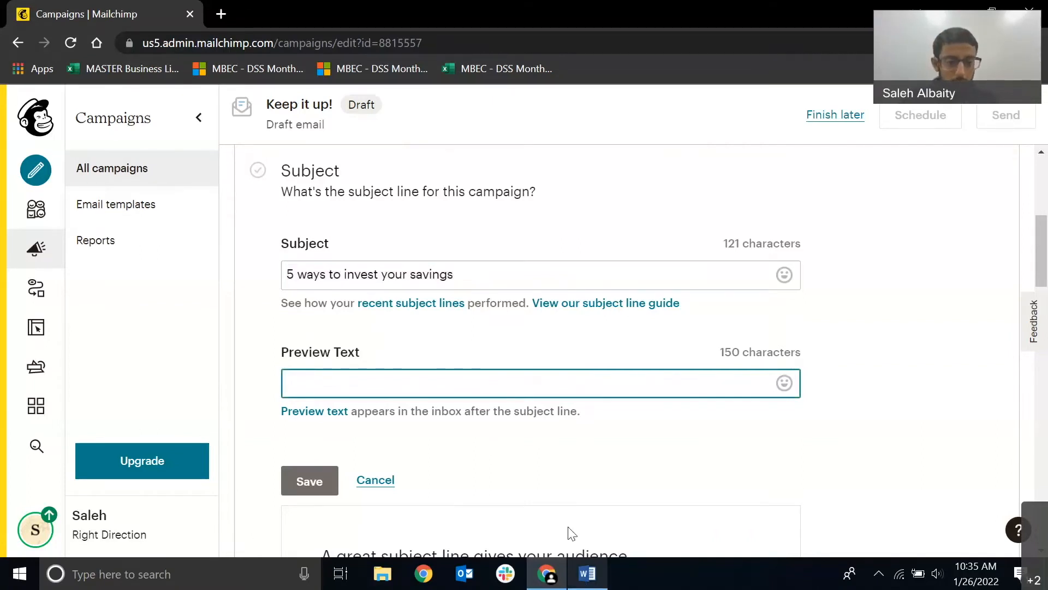
pyautogui.click(587, 573)
pyautogui.moveTo(300, 285); pyautogui.dragTo(808, 284)
pyautogui.hotkey('ctrl', 'c')
pyautogui.click(548, 574)
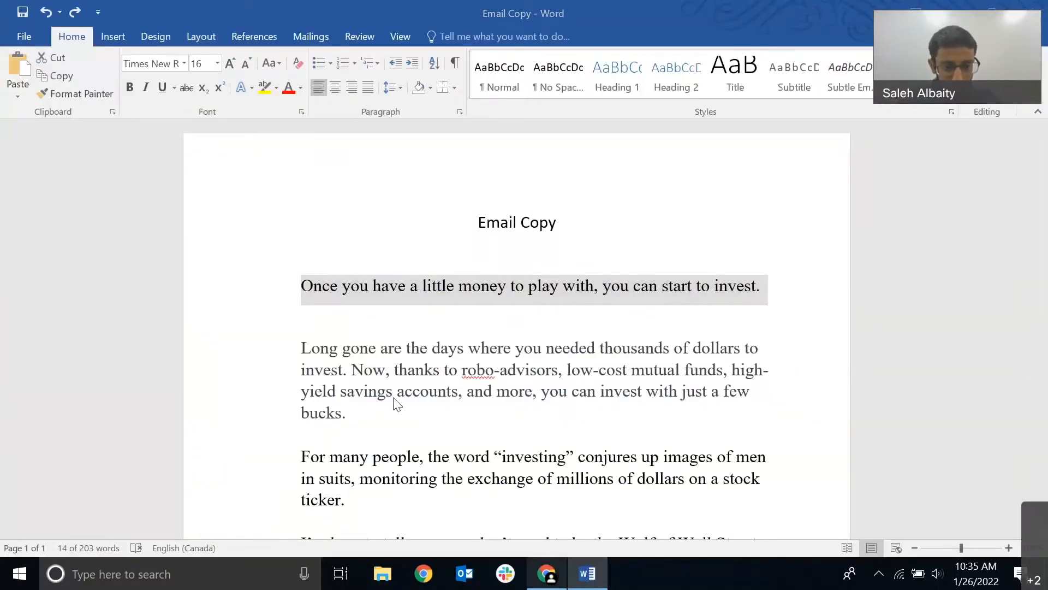
pyautogui.hotkey('ctrl', 'v')
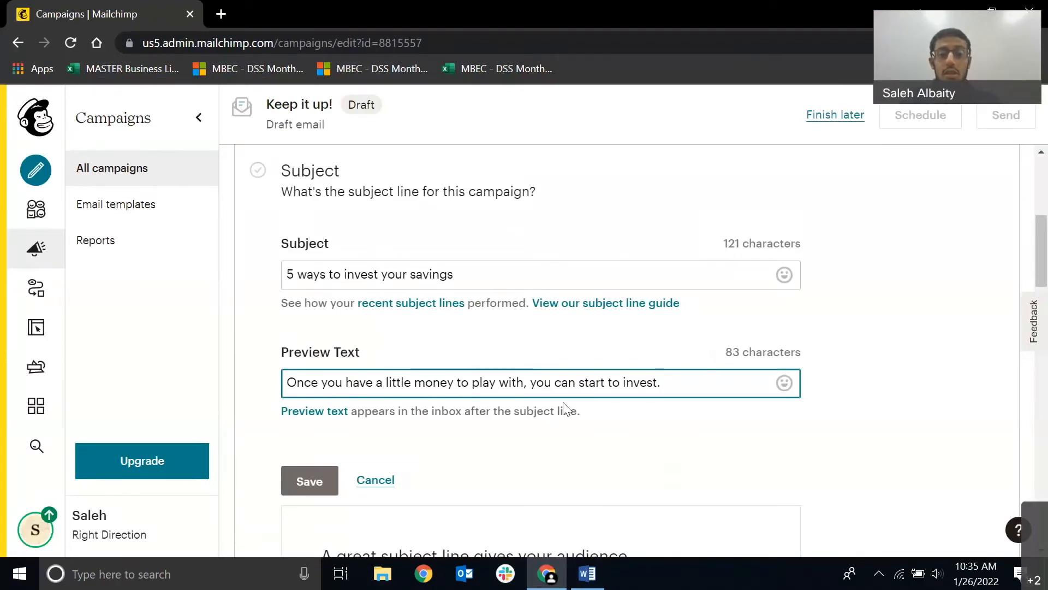
# Review the subject, the preview text and the best-practice checks given for the subject line.
pyautogui.scroll(3, 335, 317)
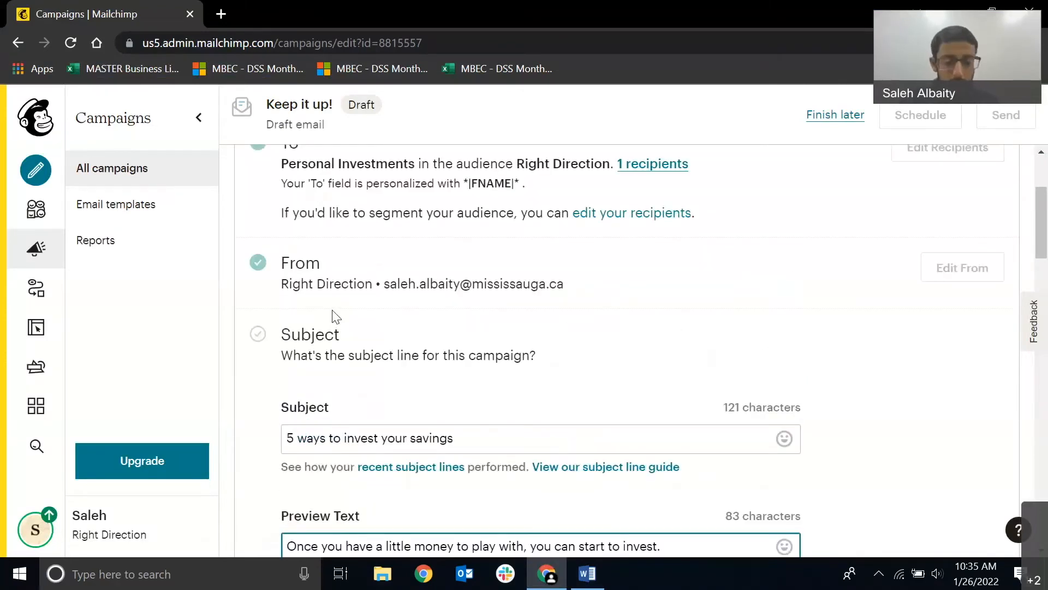
pyautogui.scroll(-6, 400, 346)
pyautogui.scroll(2, 445, 366)
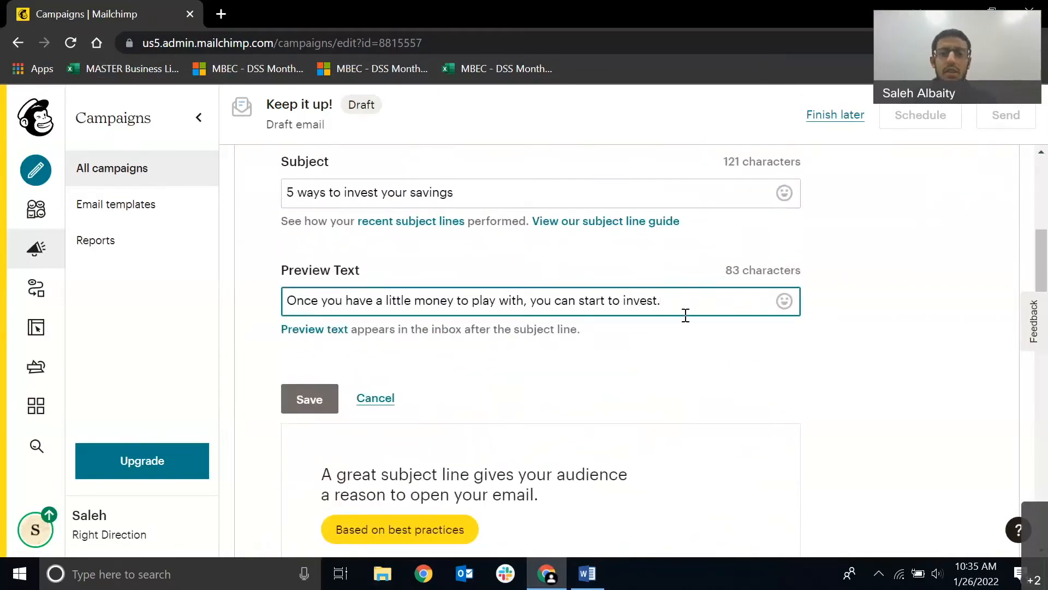
pyautogui.scroll(-2, 544, 343)
pyautogui.scroll(4, 544, 343)
pyautogui.scroll(-1, 274, 475)
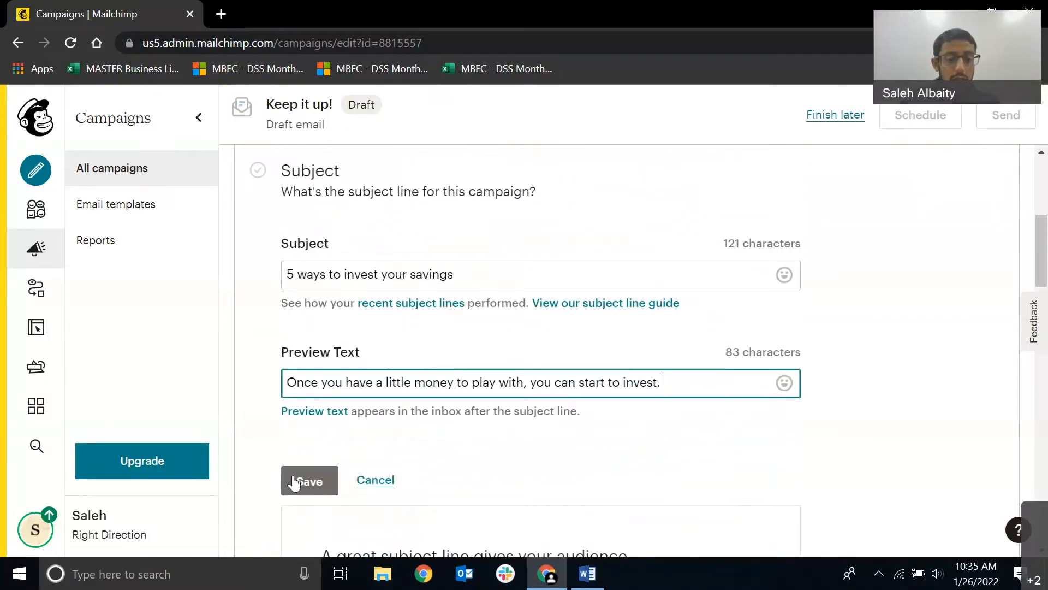
pyautogui.scroll(-4, 295, 483)
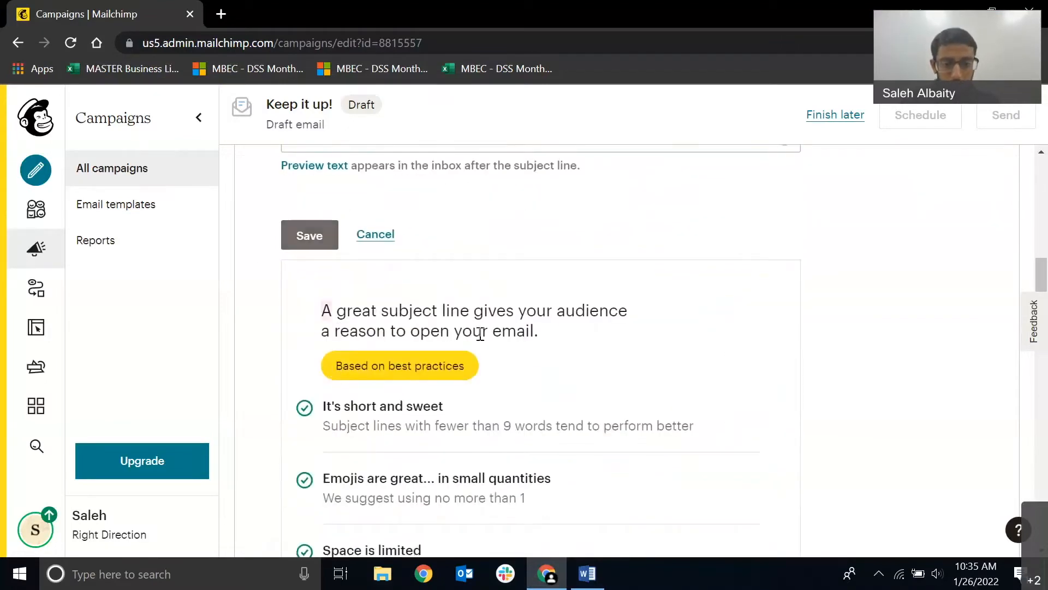
pyautogui.scroll(-3, 336, 284)
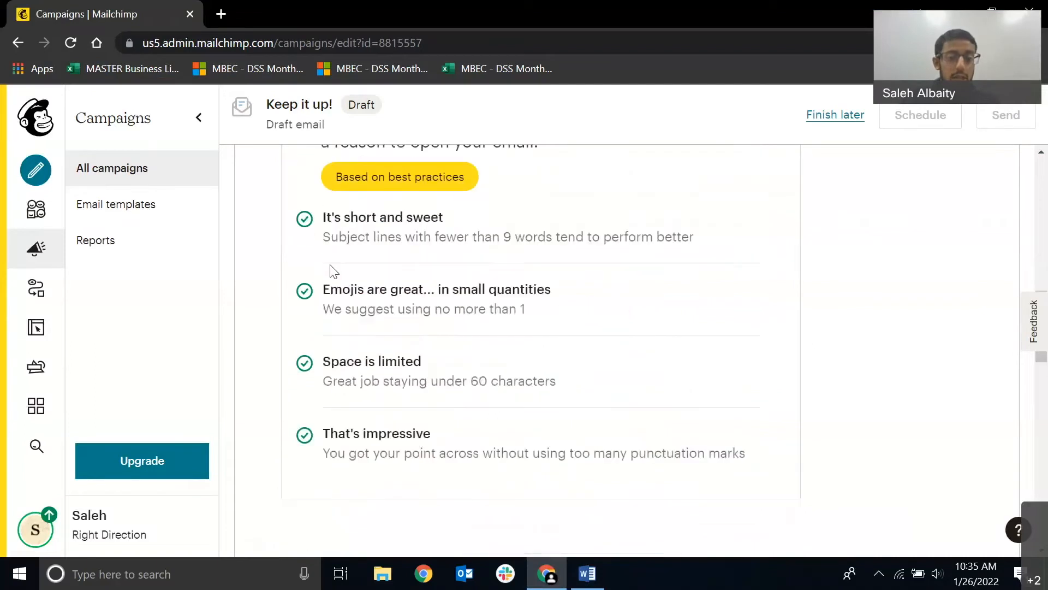
pyautogui.scroll(2, 330, 265)
pyautogui.moveTo(327, 229); pyautogui.dragTo(562, 261)
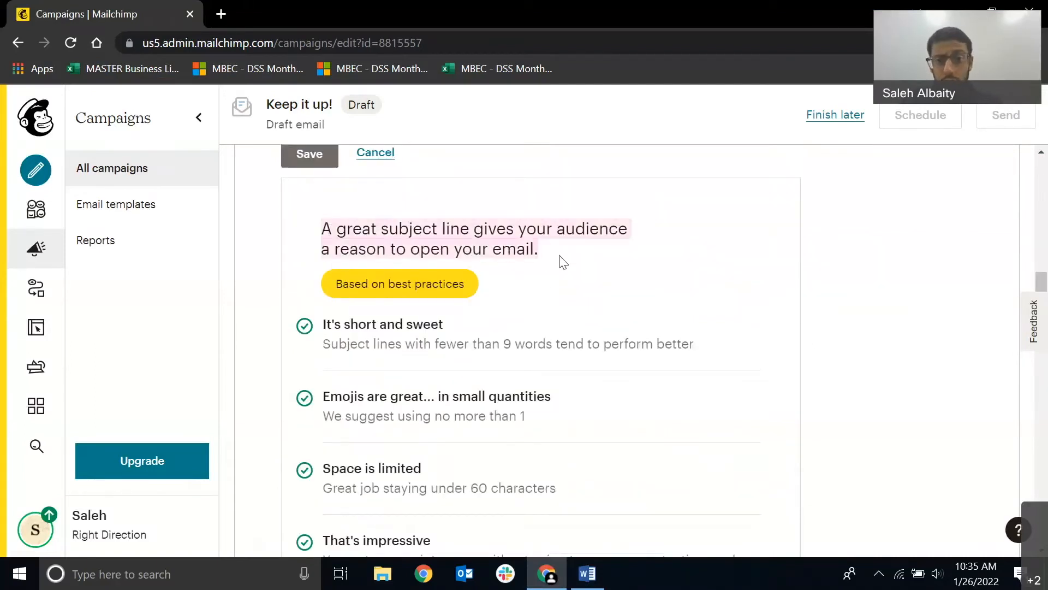
pyautogui.scroll(-1, 327, 270)
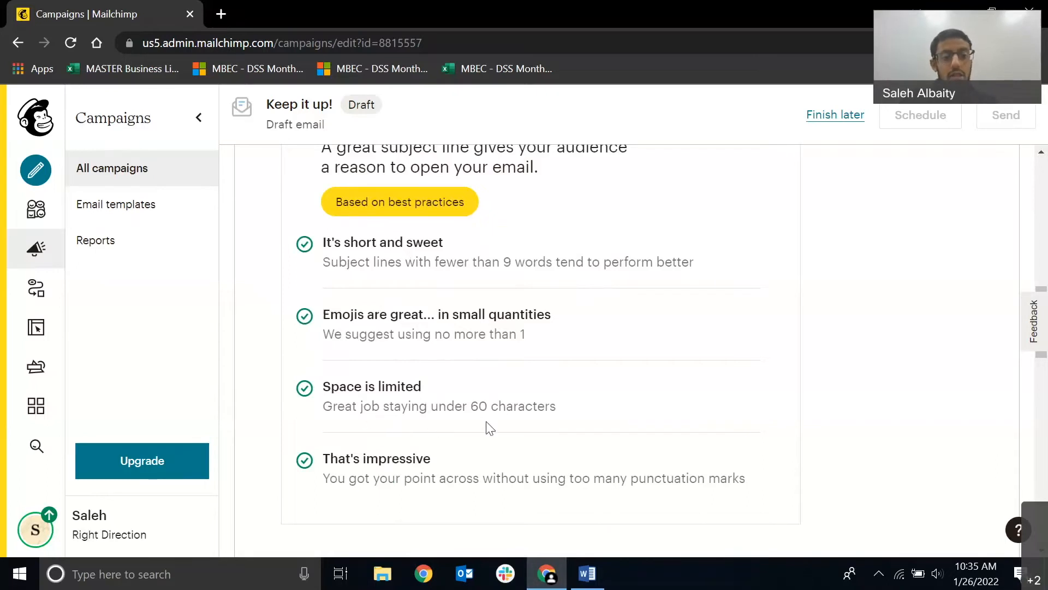
pyautogui.scroll(-2, 444, 428)
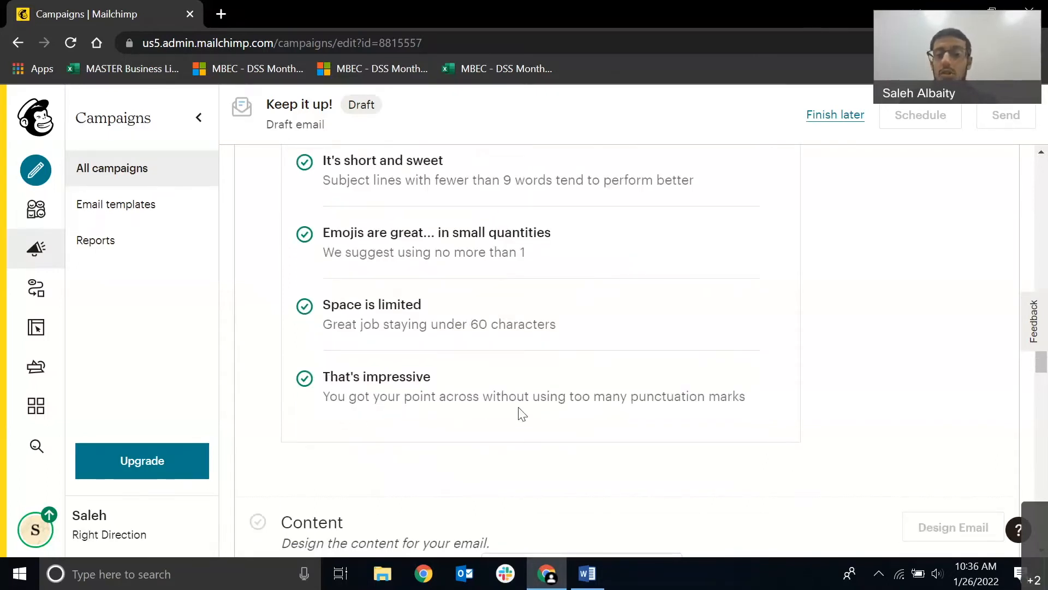
pyautogui.scroll(10, 518, 414)
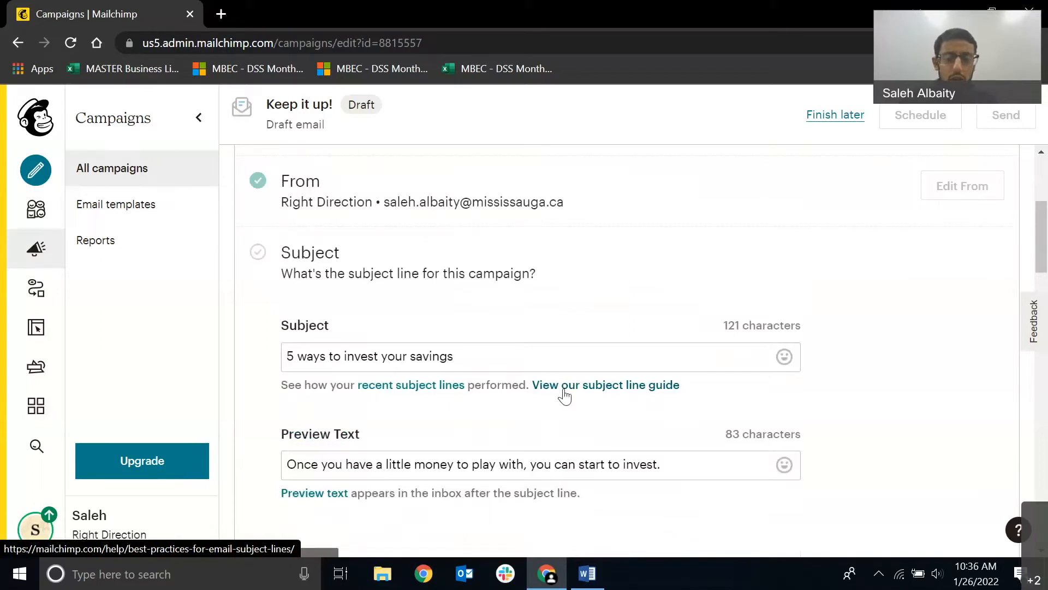
# Save the subject and preview text, and start designing the email content.
pyautogui.scroll(-3, 565, 396)
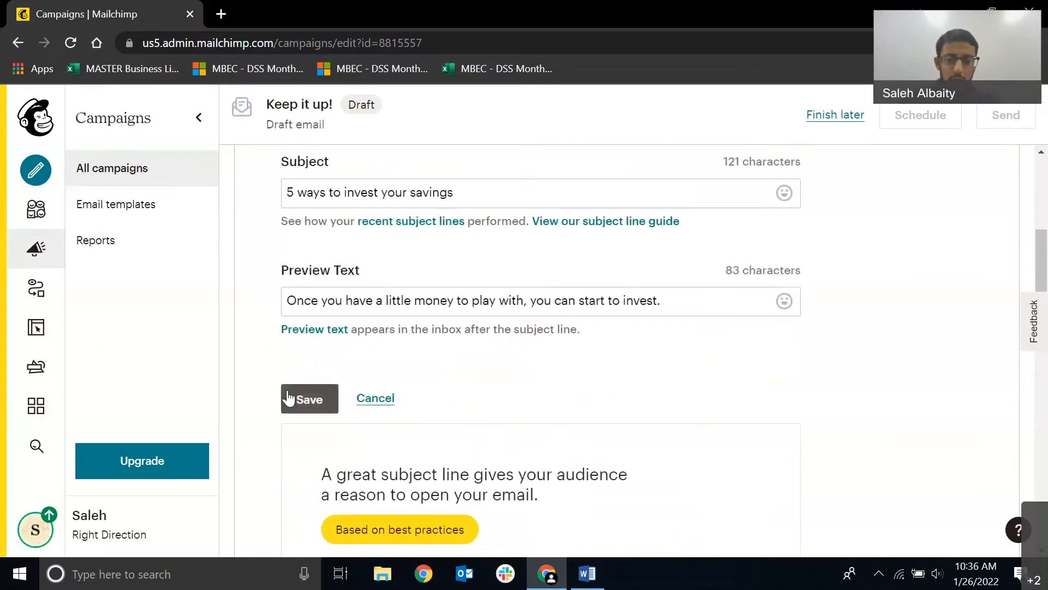
pyautogui.click(295, 404)
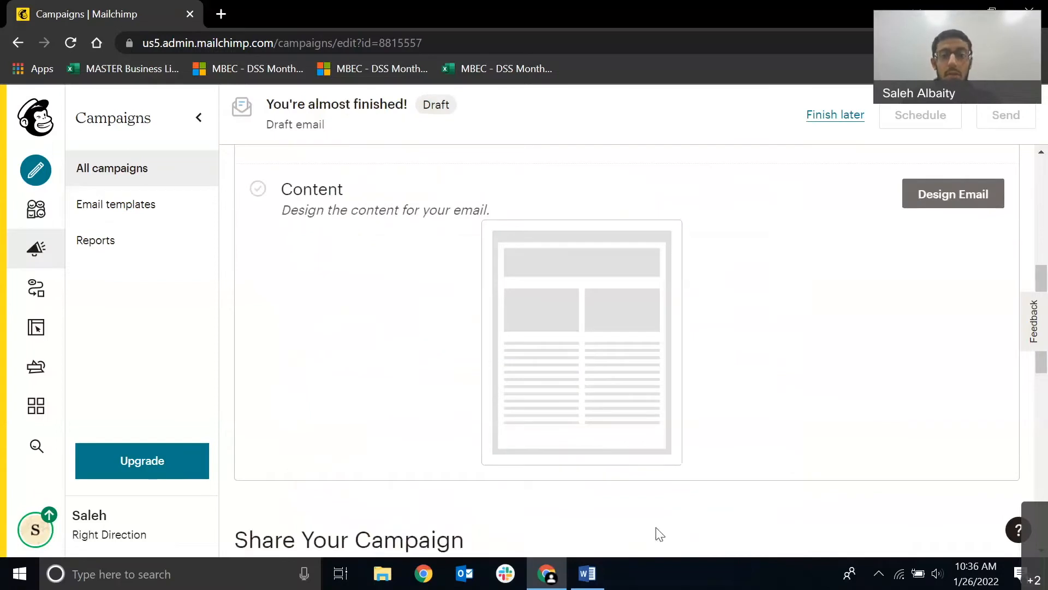
pyautogui.scroll(3, 764, 492)
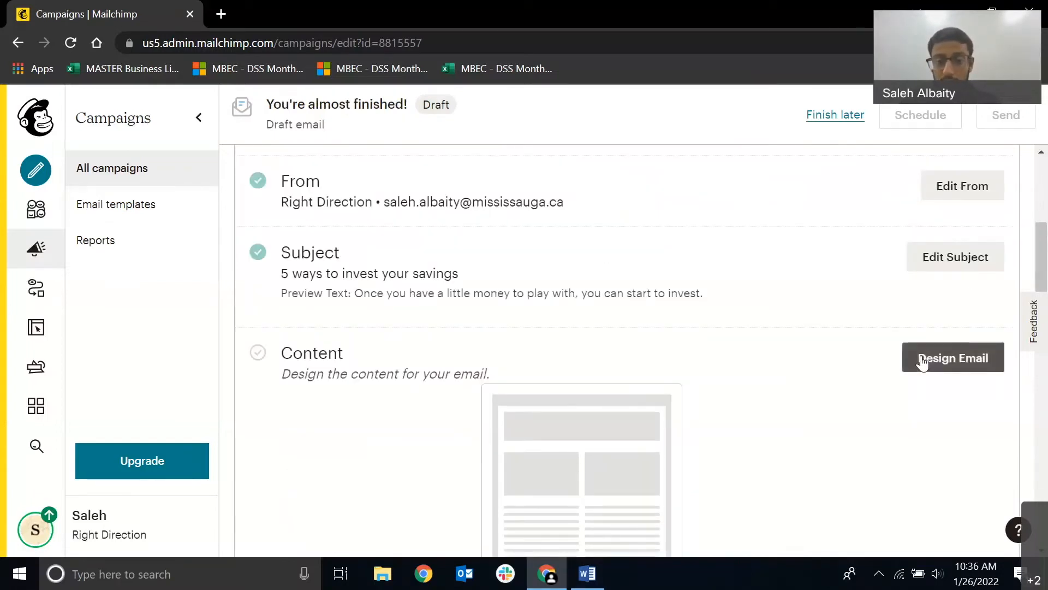
pyautogui.click(928, 366)
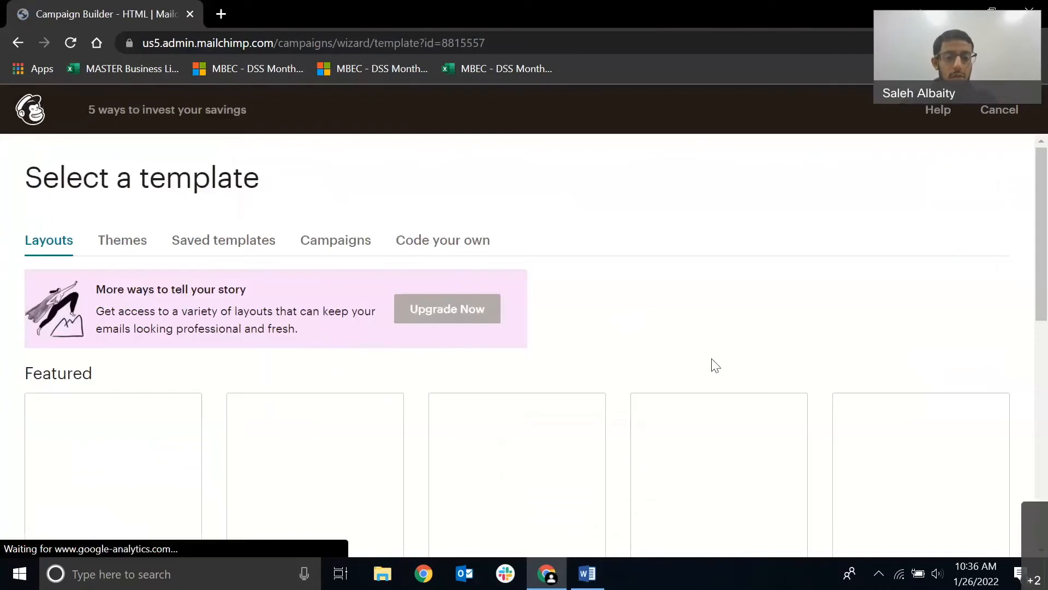
# Look through the featured layouts and choose the Sell Products template for the email.
pyautogui.scroll(-2, 150, 410)
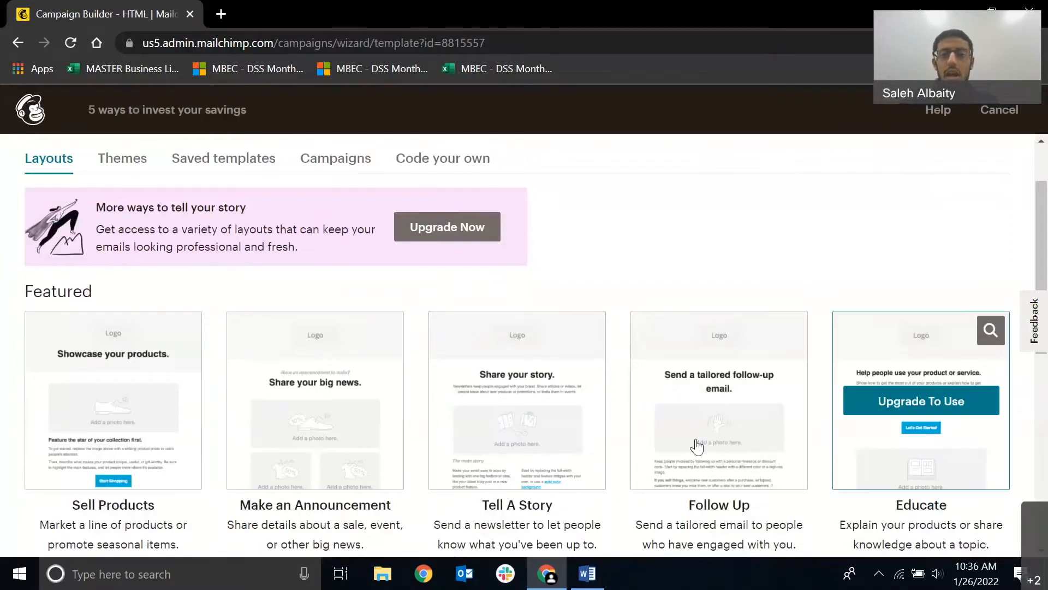
pyautogui.moveTo(375, 437)
pyautogui.scroll(-2, 376, 437)
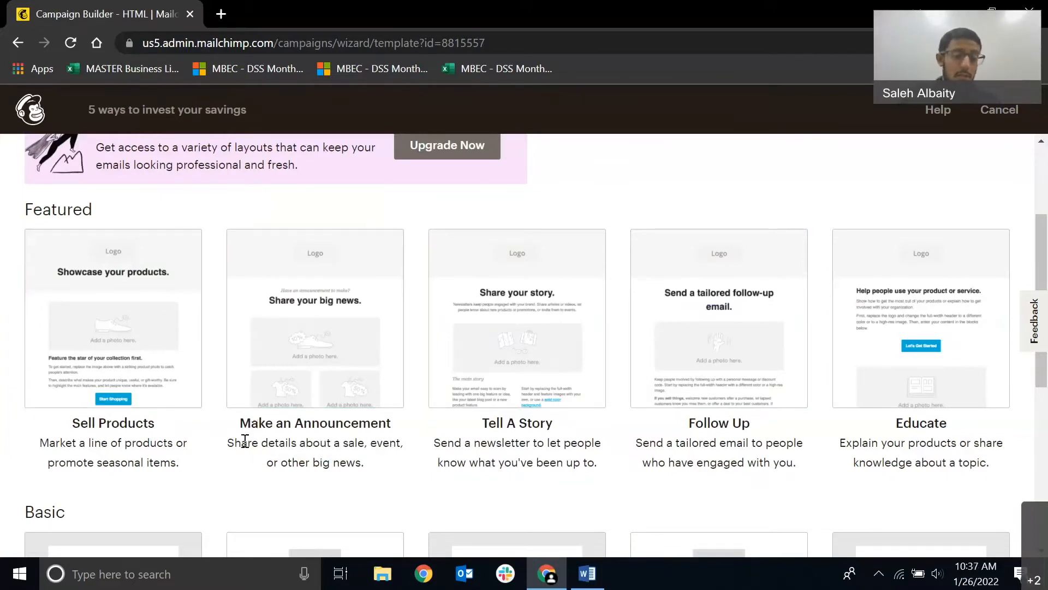
pyautogui.click(95, 355)
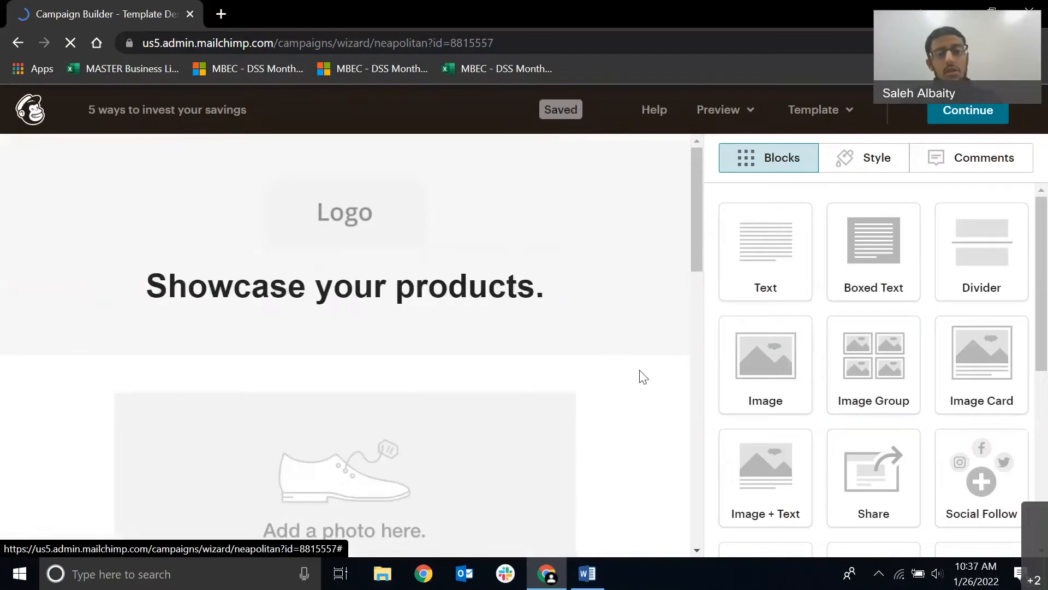
# Examine the template from the logo and heading through the photo and product sections to the social and address footer.
pyautogui.moveTo(359, 194)
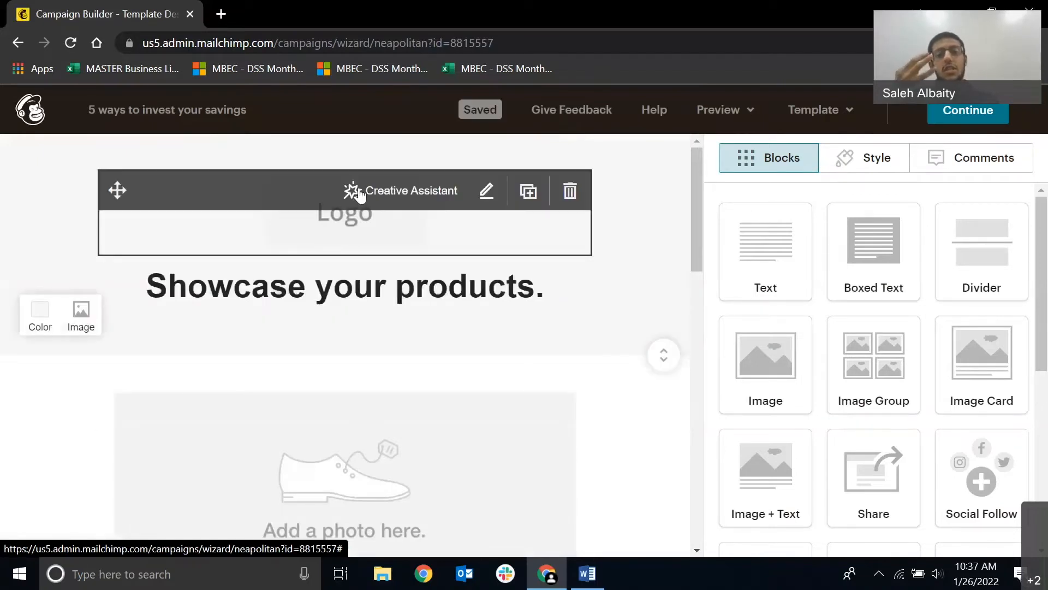
pyautogui.moveTo(411, 300)
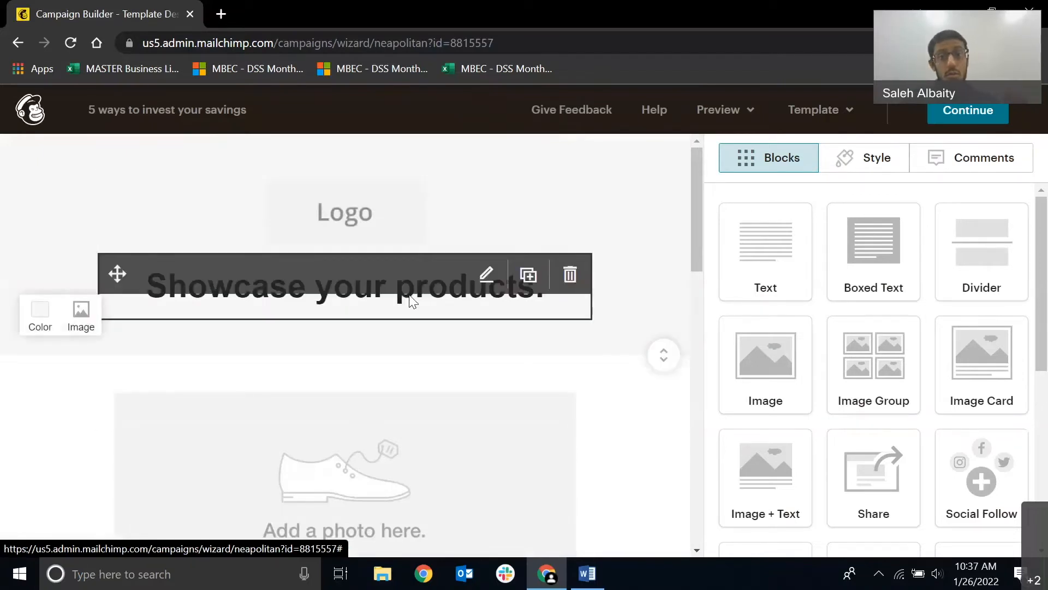
pyautogui.moveTo(261, 180)
pyautogui.scroll(-6, 398, 226)
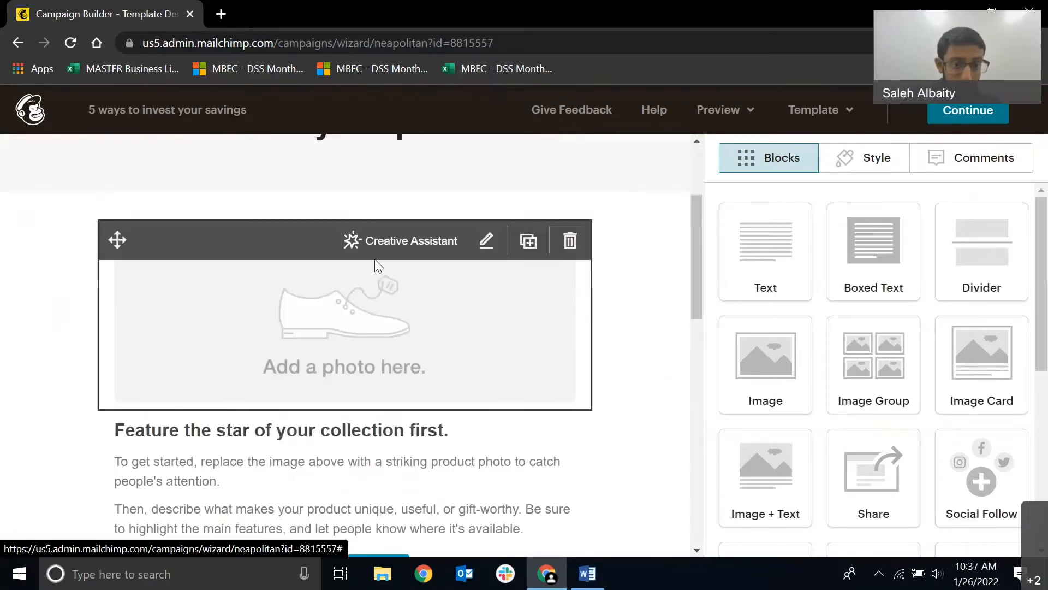
pyautogui.scroll(-10, 355, 306)
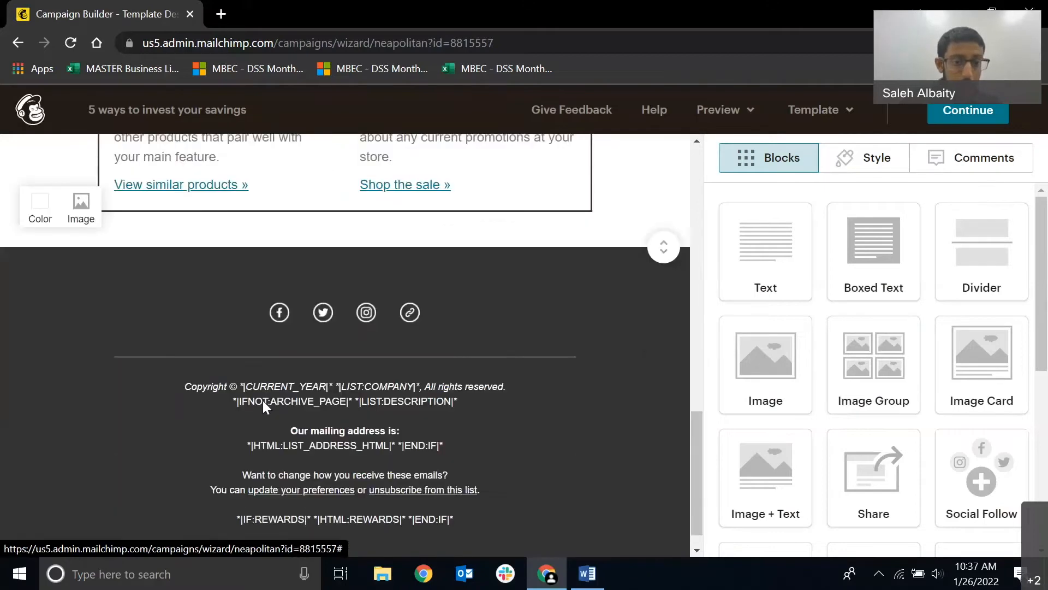
pyautogui.moveTo(289, 306)
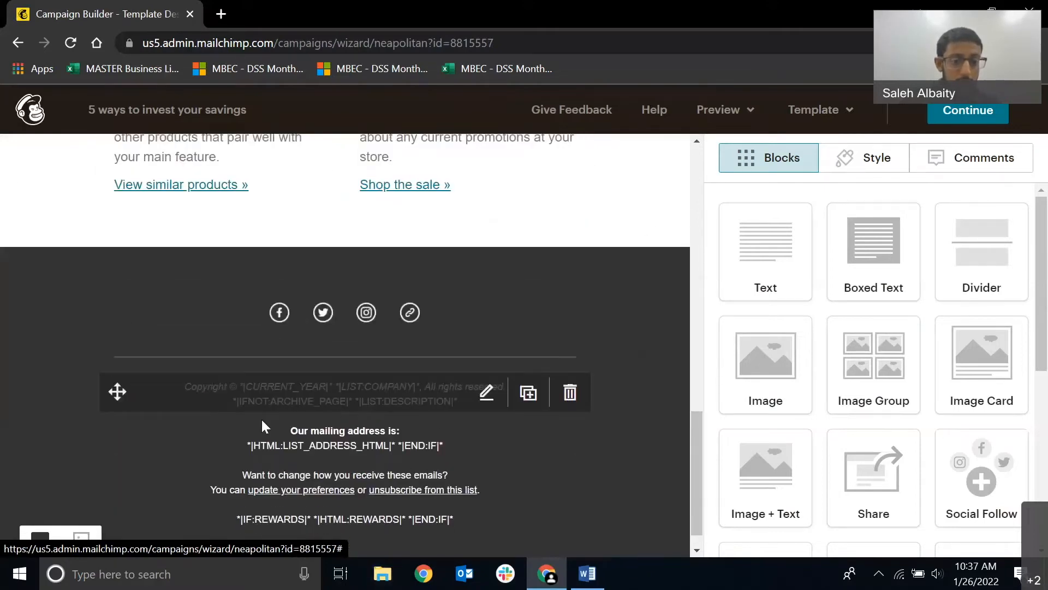
pyautogui.scroll(10, 360, 295)
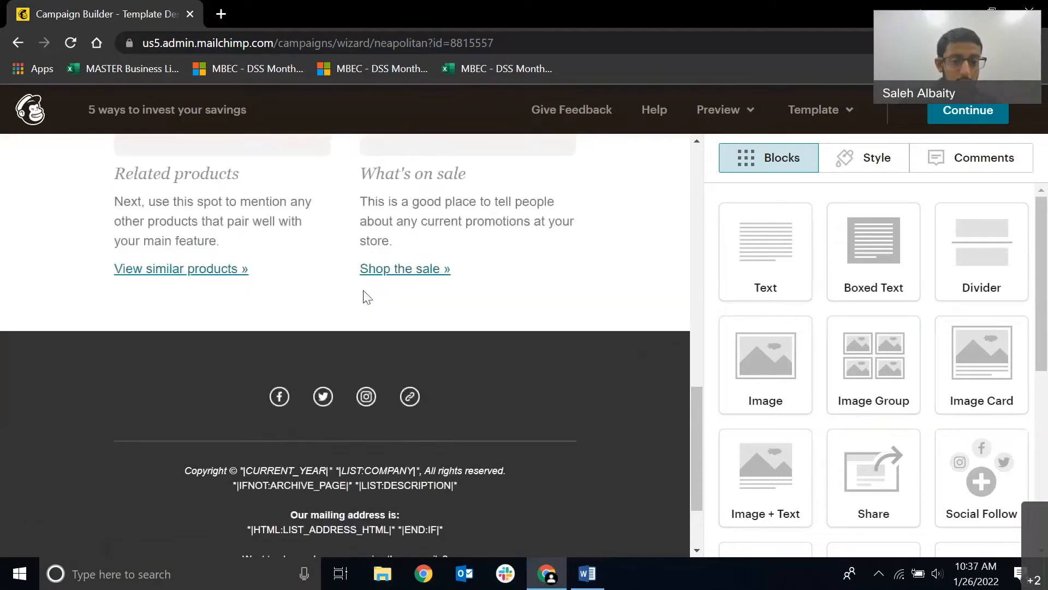
pyautogui.scroll(3, 356, 329)
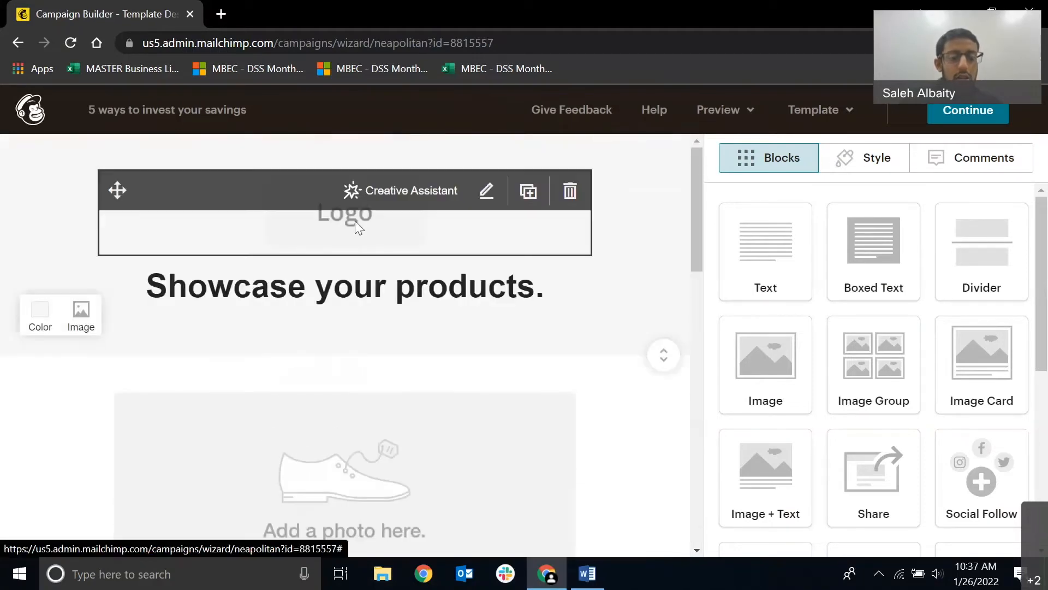
# Open the Creative Assistant for the logo block and read how it builds custom designs from a website URL.
pyautogui.moveTo(484, 200)
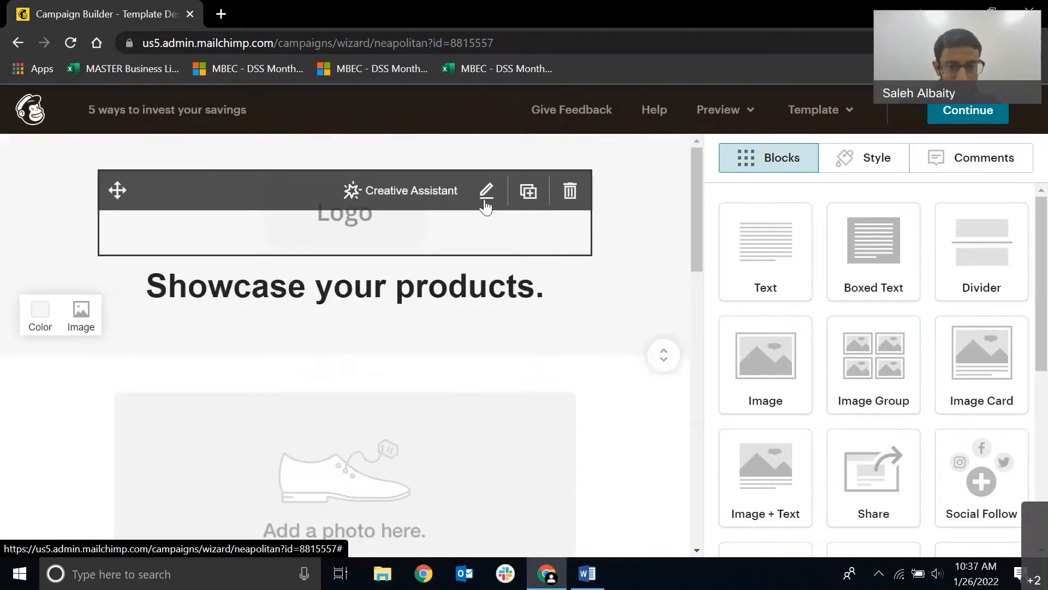
pyautogui.click(435, 190)
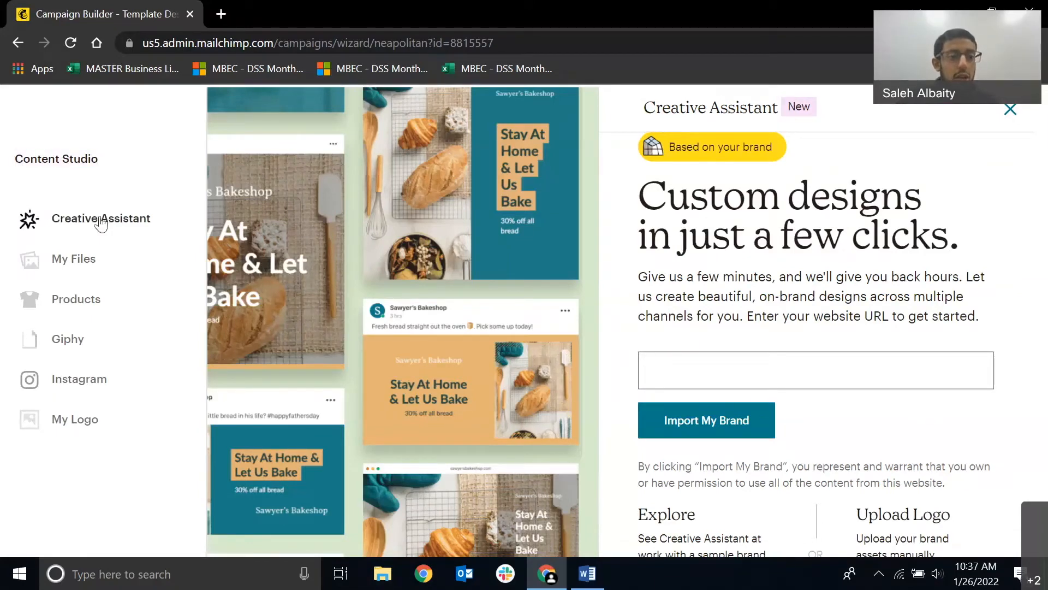
pyautogui.click(657, 366)
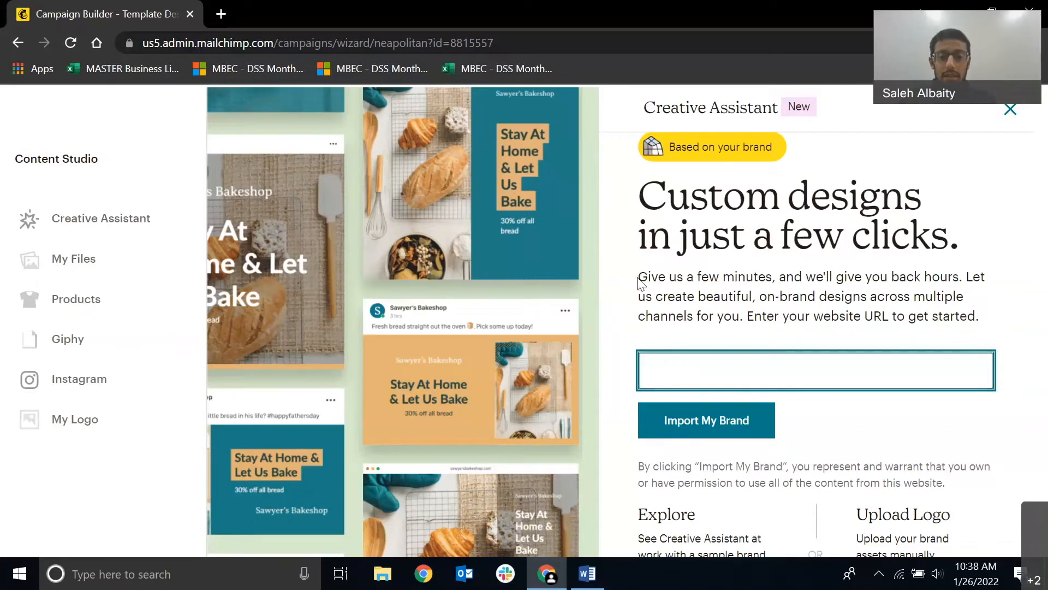
pyautogui.moveTo(645, 283); pyautogui.dragTo(795, 265)
pyautogui.click(856, 263)
# Look through the Content Studio's image sources: uploaded files, Giphy and Instagram.
pyautogui.click(119, 259)
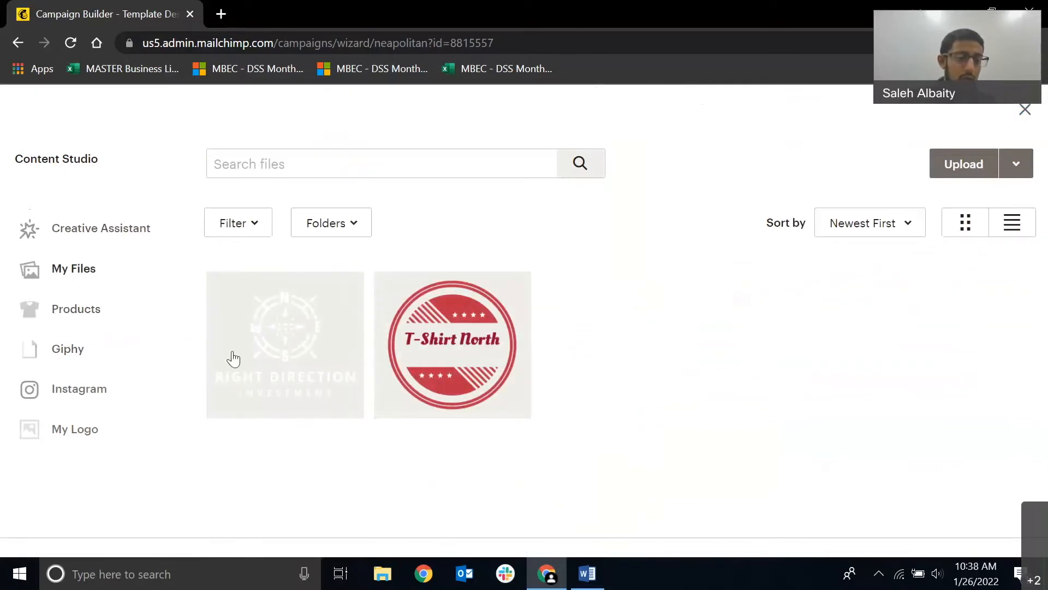
pyautogui.click(109, 349)
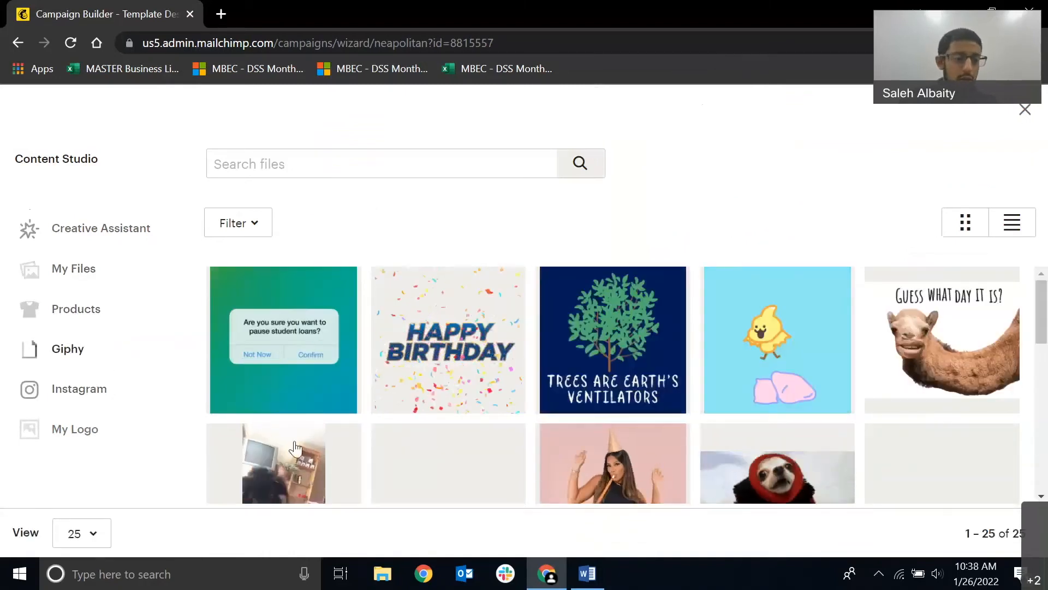
pyautogui.click(92, 392)
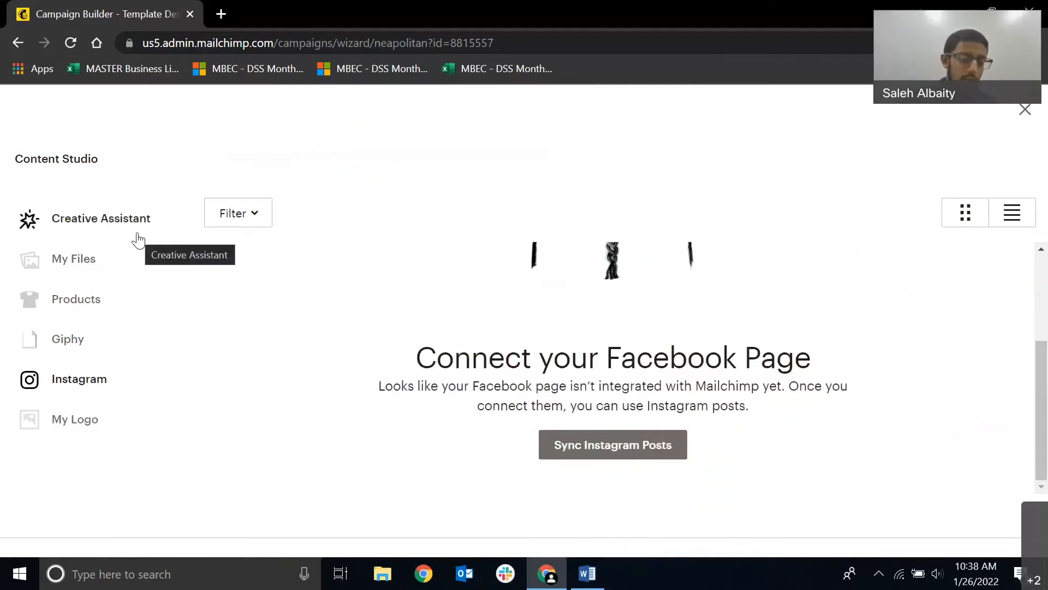
# Upload the Desktop image "Untitled (1500 × 1500 px) (1)" as the default logo, insert it in the logo block and save the block.
pyautogui.click(65, 429)
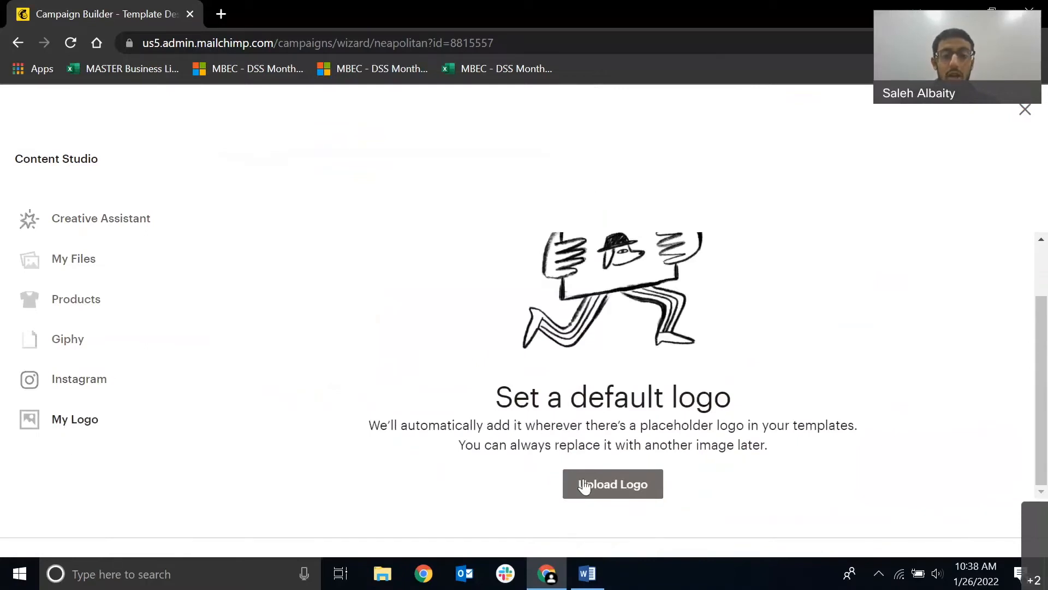
pyautogui.click(587, 487)
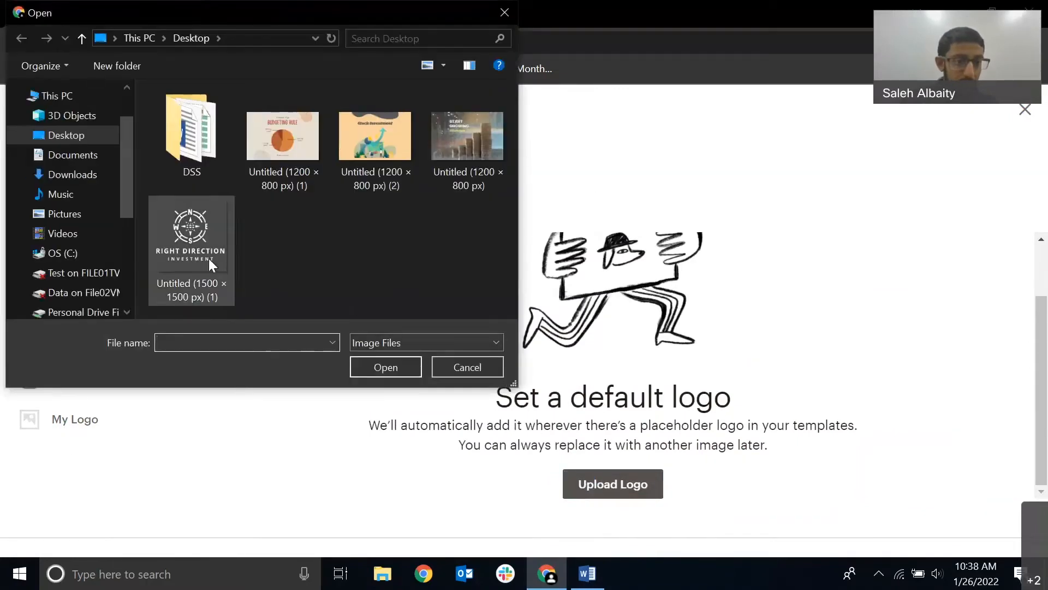
pyautogui.click(208, 256)
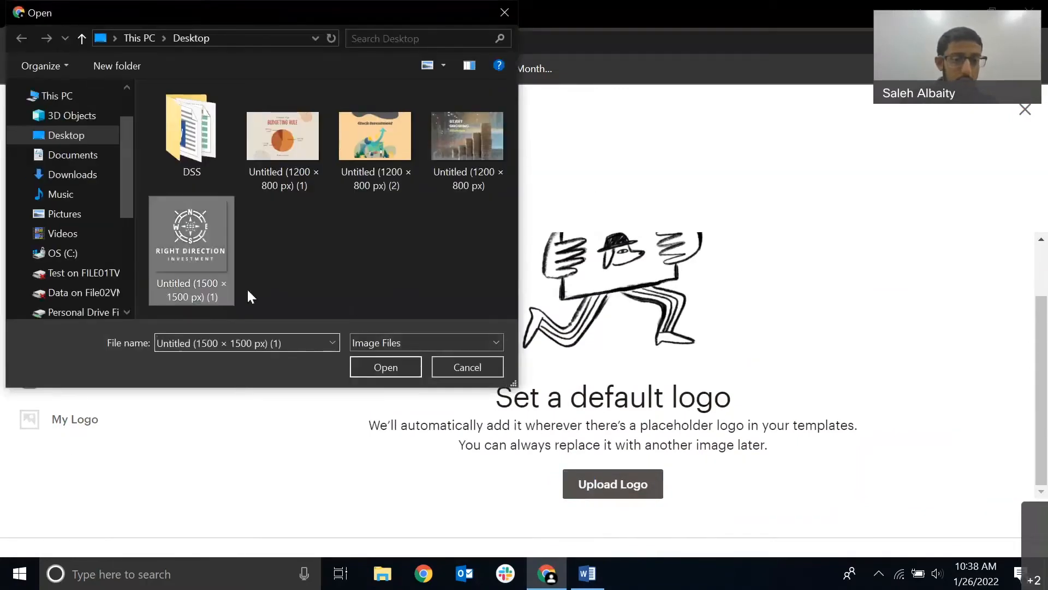
pyautogui.click(361, 370)
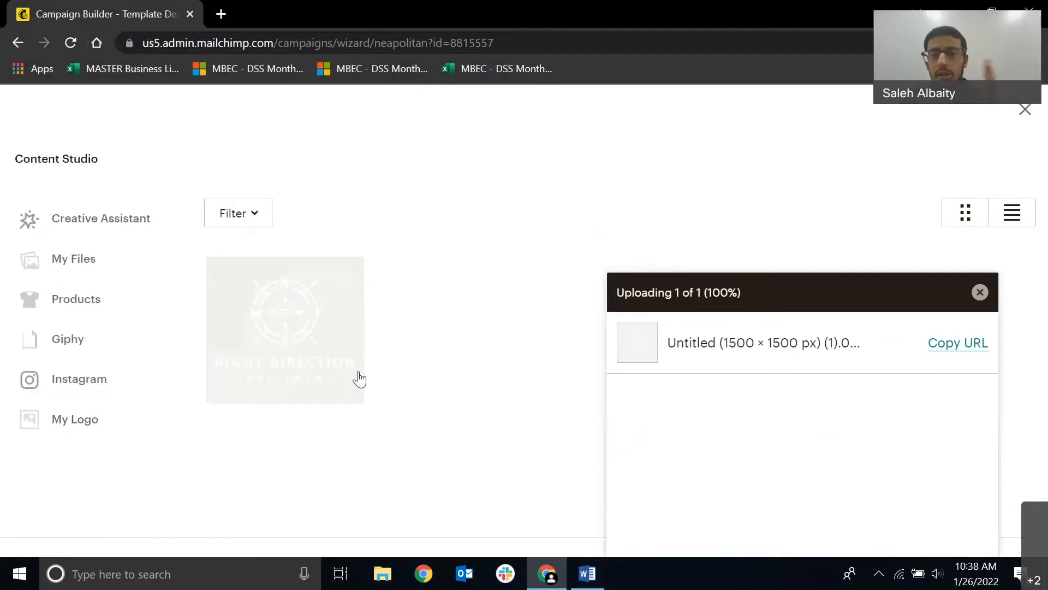
pyautogui.click(980, 292)
pyautogui.click(308, 345)
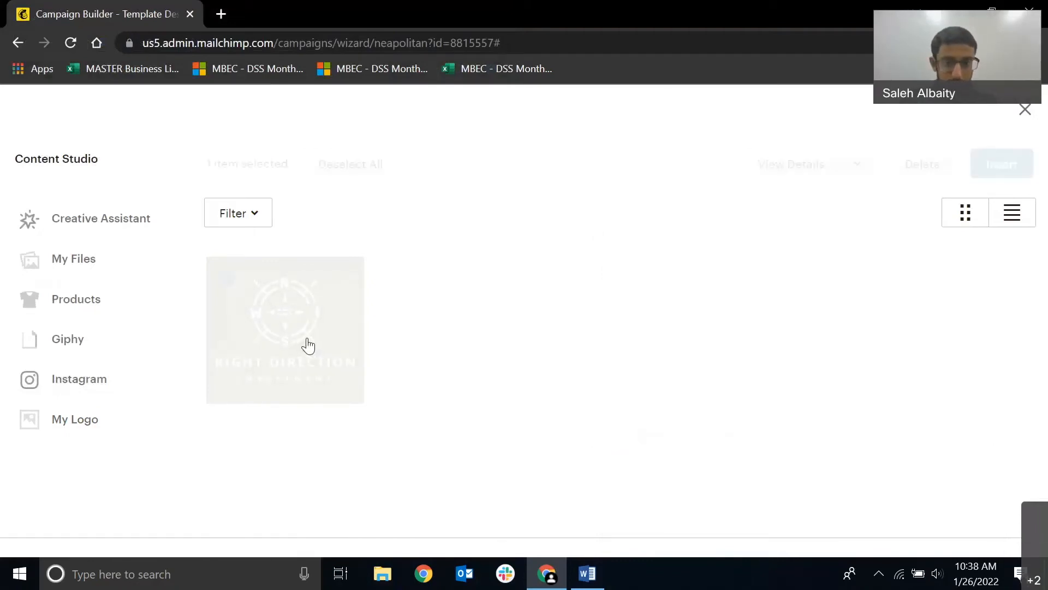
pyautogui.click(1001, 163)
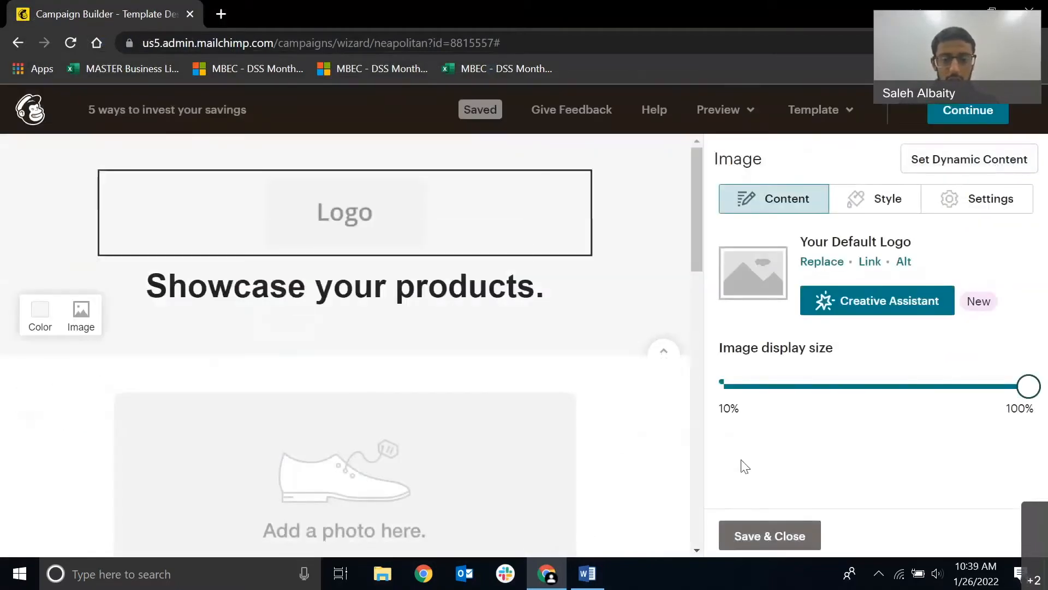
pyautogui.click(783, 538)
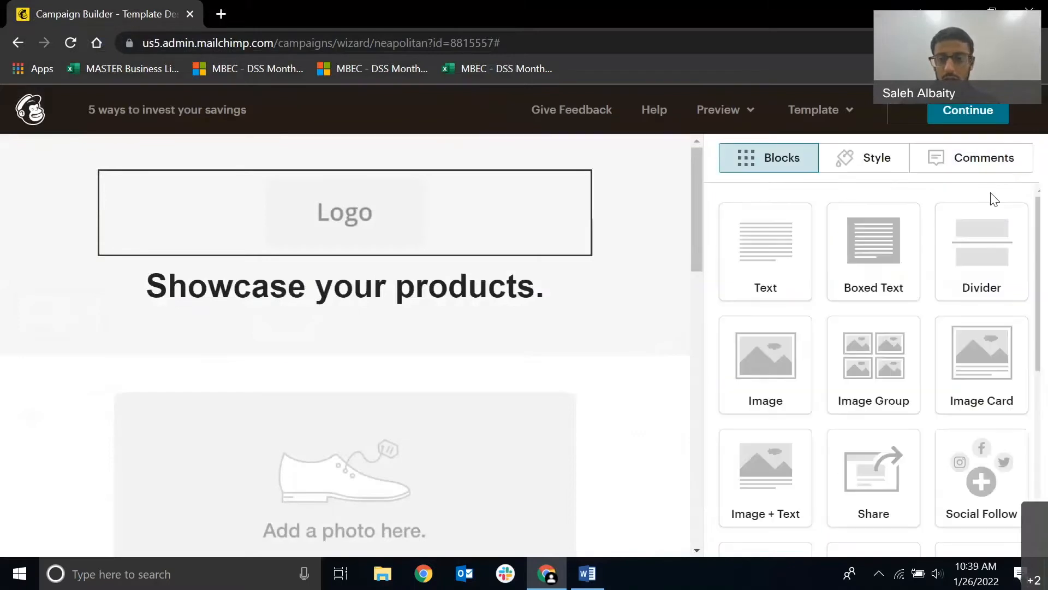
# Go to the campaign overview, review its recipients, subject and content checks, and reopen the email content for editing.
pyautogui.click(996, 110)
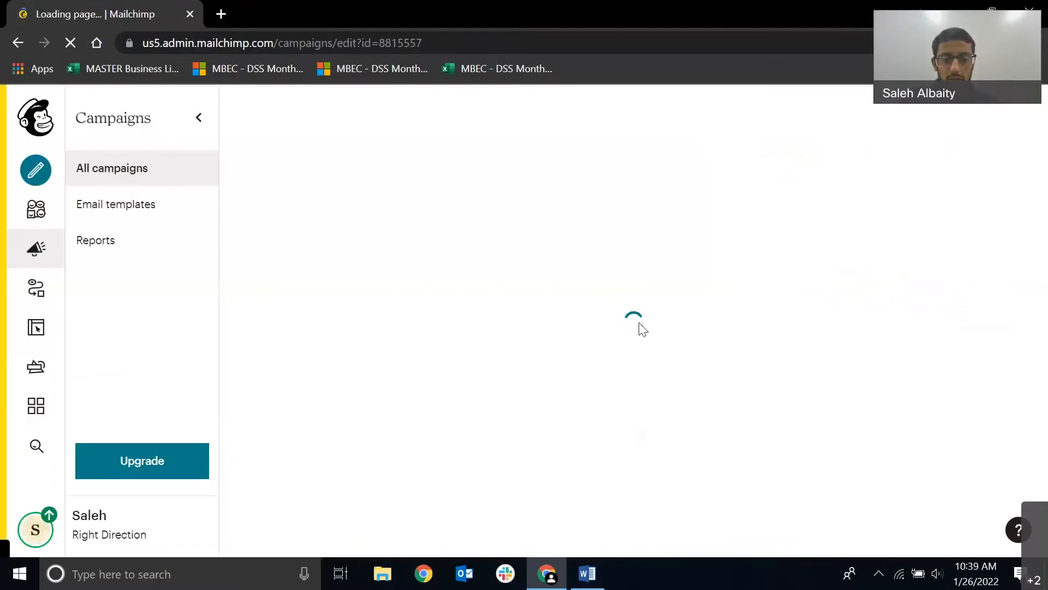
pyautogui.scroll(-6, 645, 333)
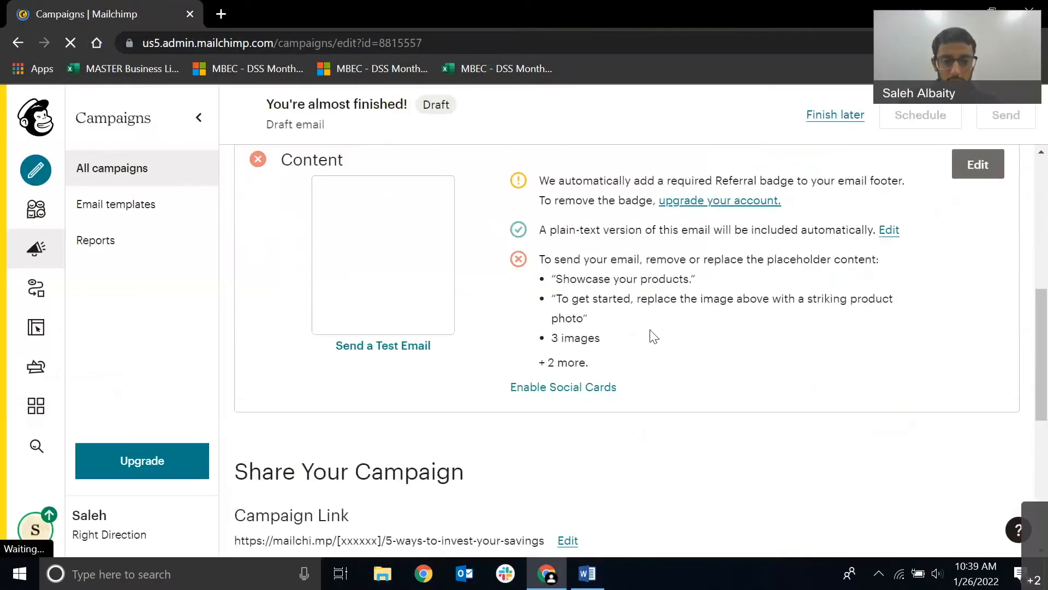
pyautogui.scroll(4, 802, 363)
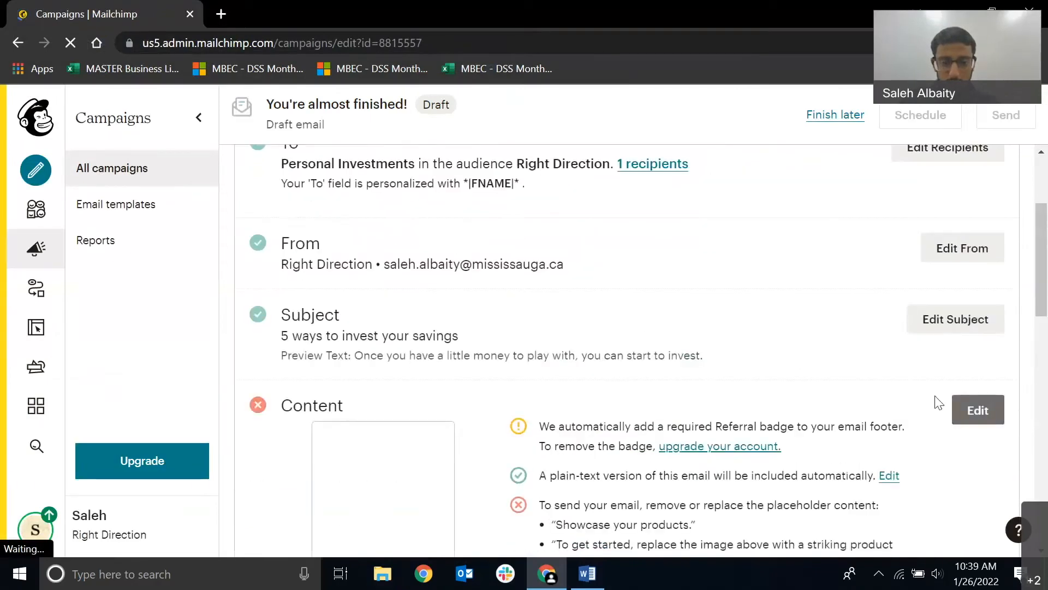
pyautogui.click(969, 420)
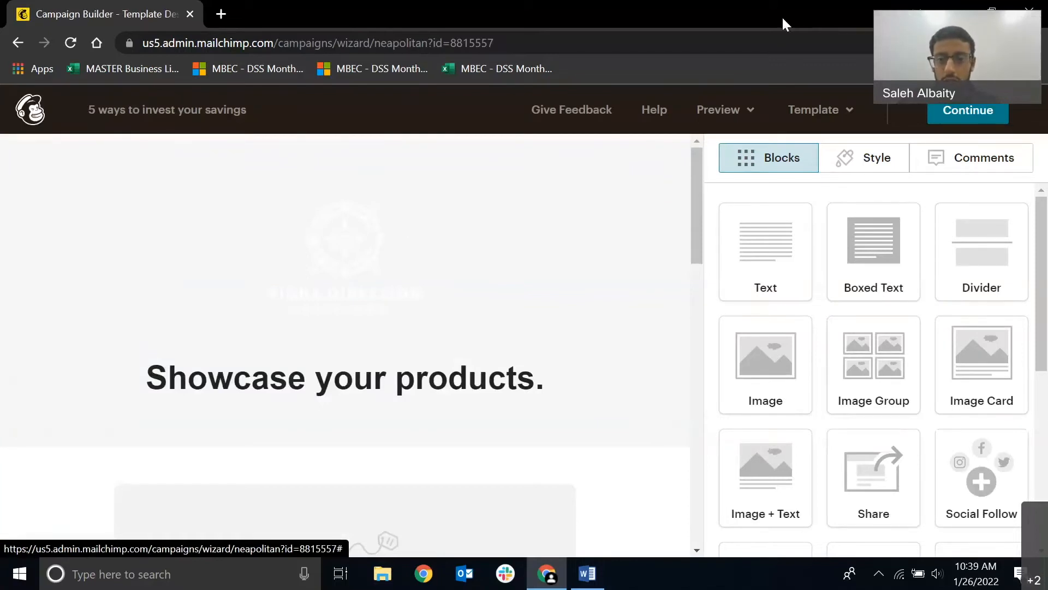
# Set the email header's background colour to dark blue #033c57 and save the header style.
pyautogui.click(864, 157)
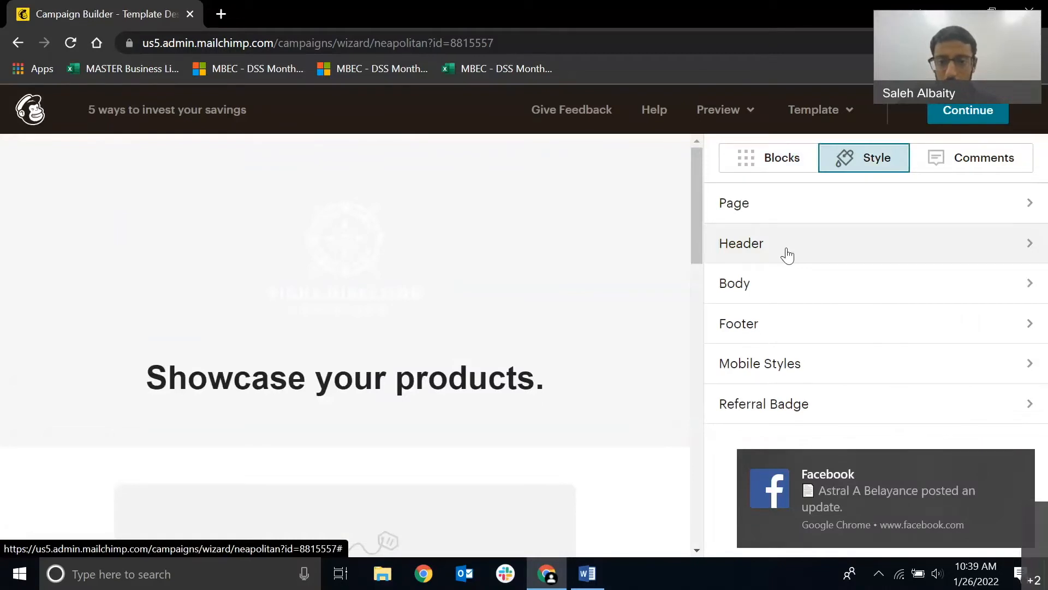
pyautogui.click(729, 251)
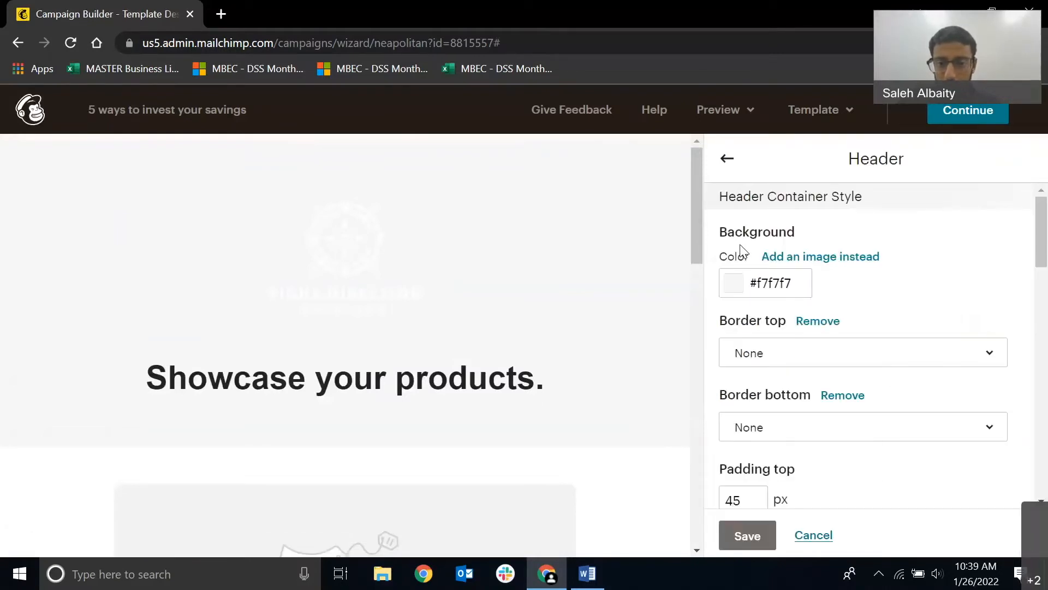
pyautogui.click(763, 283)
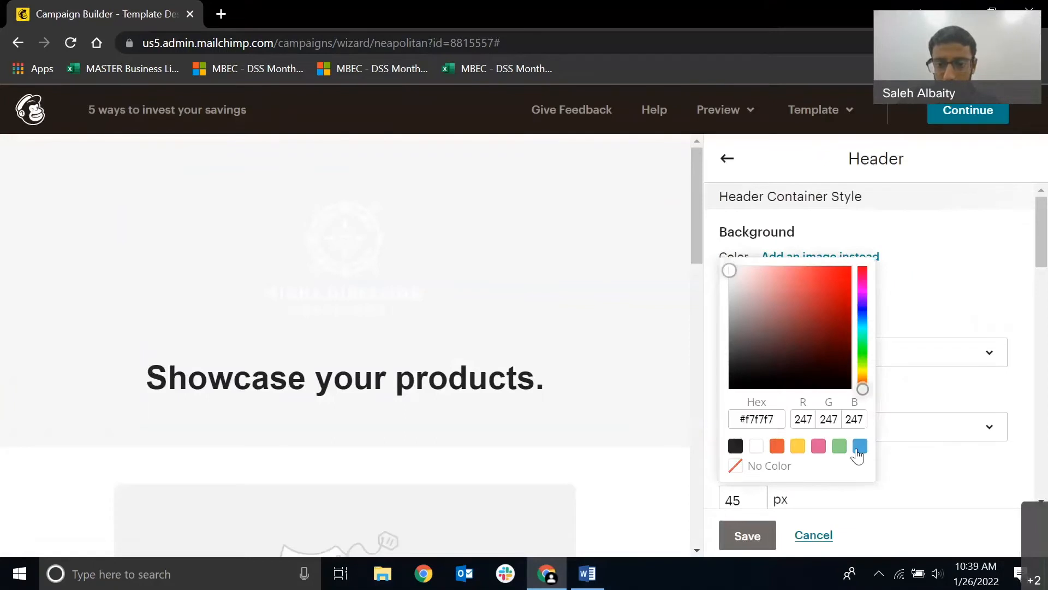
pyautogui.click(858, 447)
pyautogui.moveTo(811, 279)
pyautogui.mouseDown()
pyautogui.moveTo(850, 343)
pyautogui.moveTo(847, 366)
pyautogui.moveTo(849, 344)
pyautogui.mouseUp()
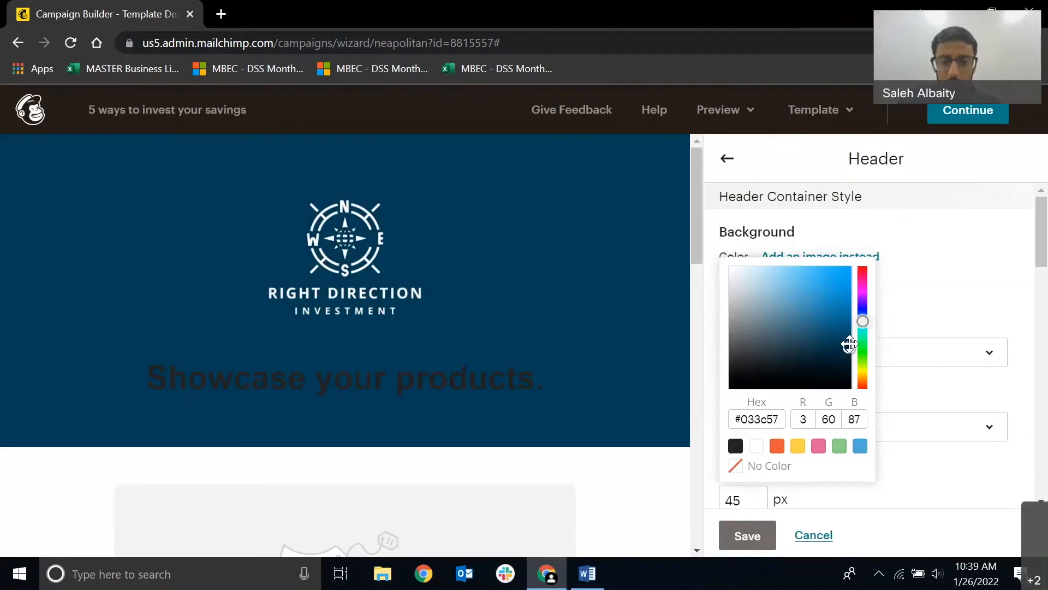
pyautogui.click(726, 544)
# Make the "Showcase your products." heading white and replace its text with "5 Ways to Invest Yours Savings".
pyautogui.moveTo(485, 375)
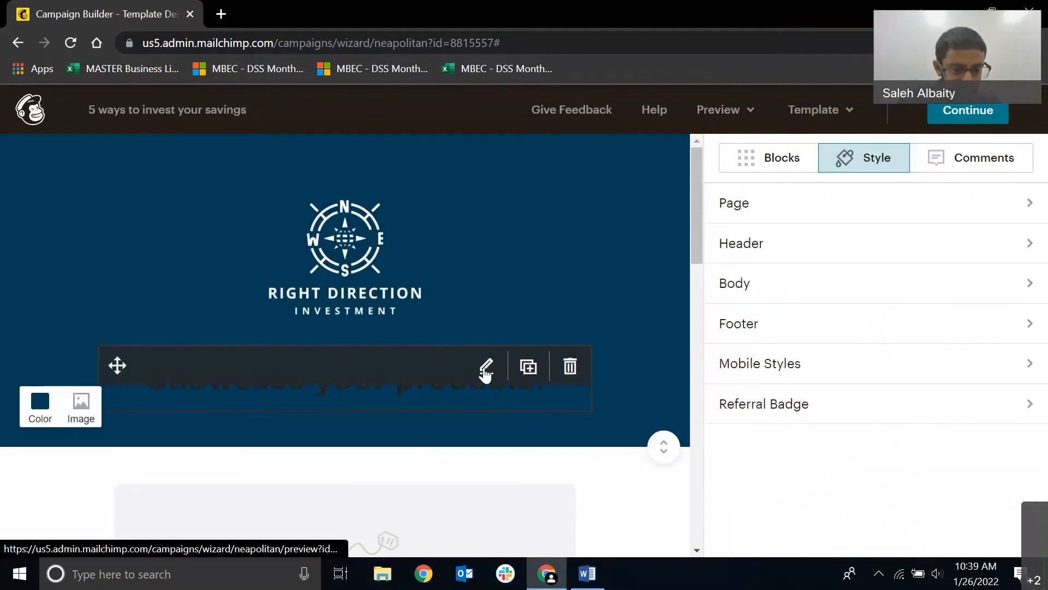
pyautogui.click(485, 372)
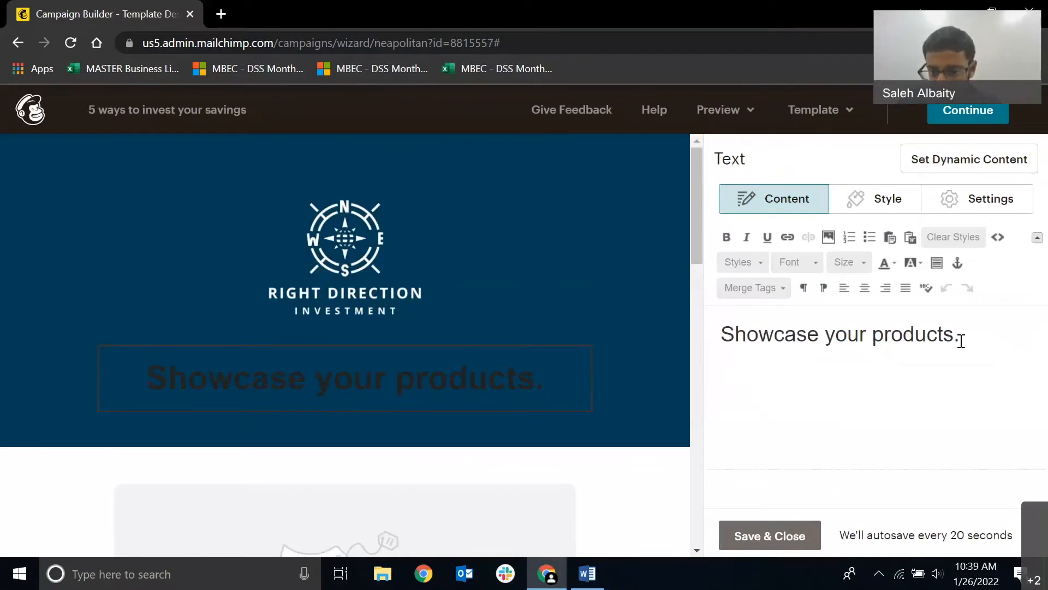
pyautogui.tripleClick(961, 341)
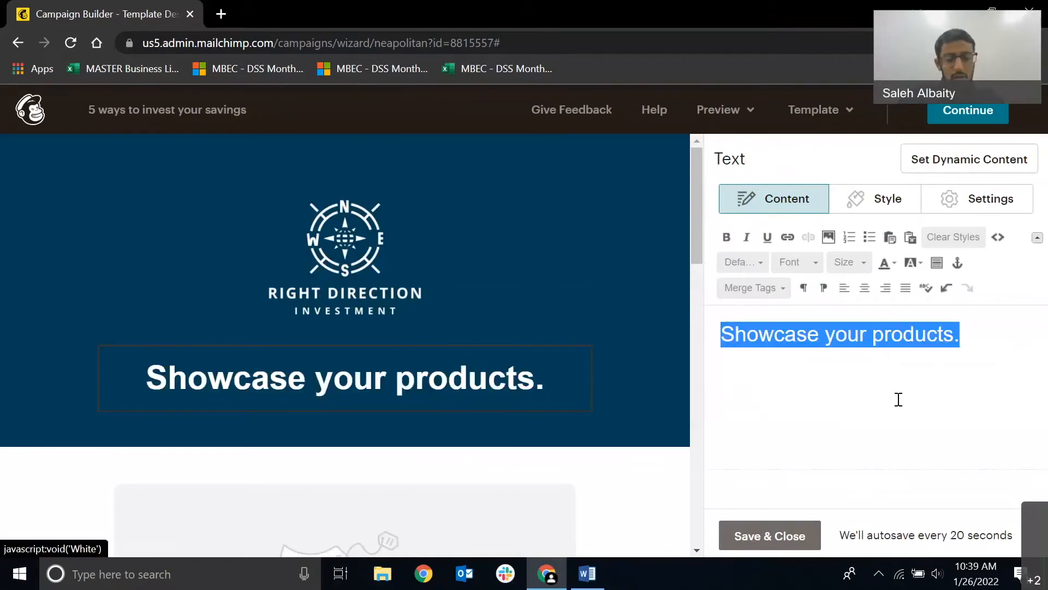
pyautogui.write('5 ways')
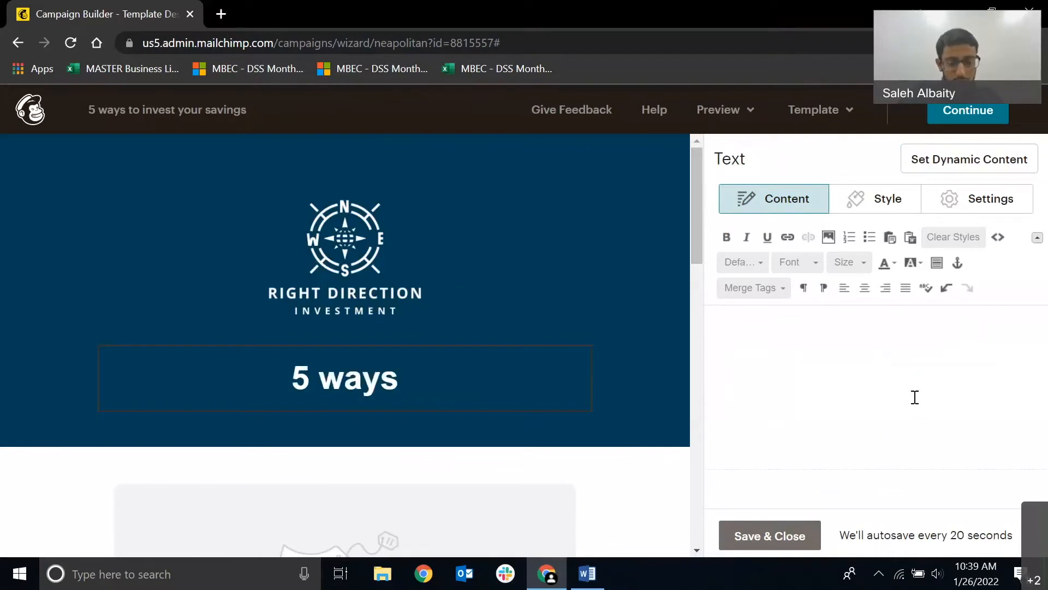
pyautogui.press('BackSpace')
pyautogui.press('BackSpace')
pyautogui.press('BackSpace')
pyautogui.press('BackSpace')
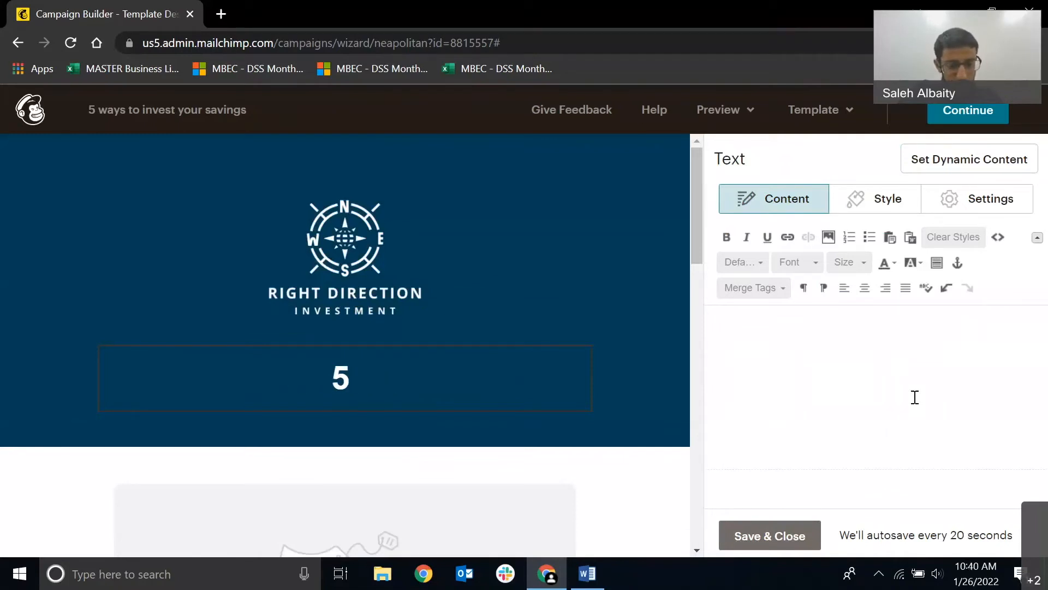
pyautogui.write('Ways to Invest')
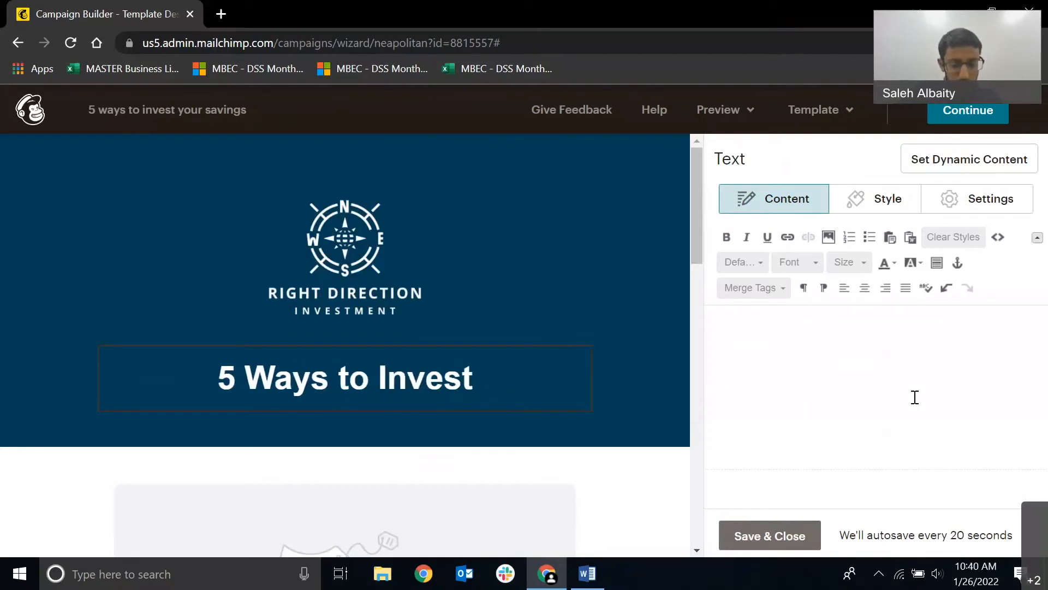
pyautogui.write(' Yours')
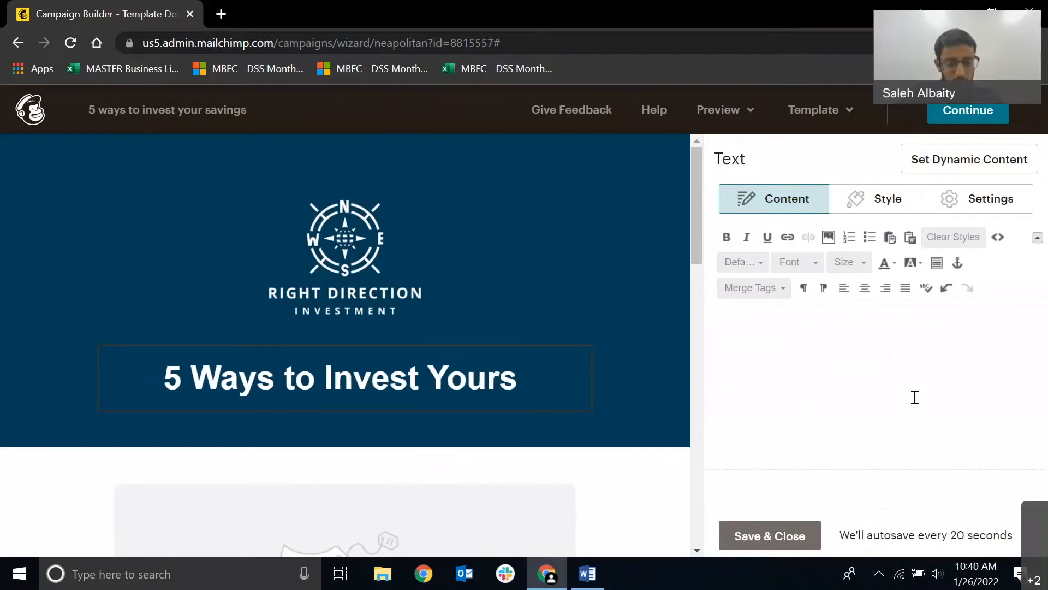
pyautogui.write(' Savings')
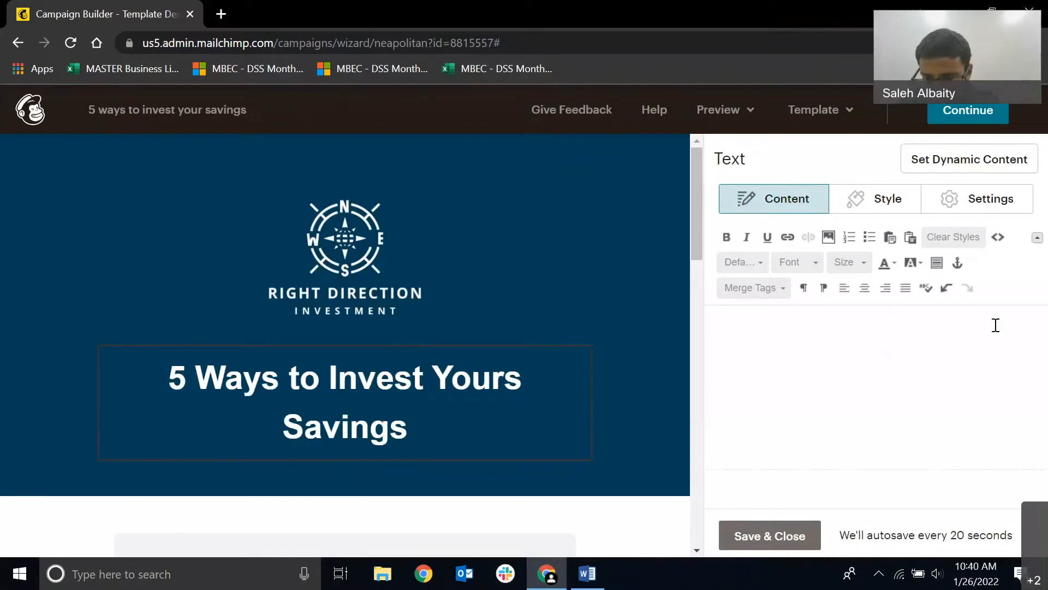
# Set the whole heading's font size to 32 and save the text block.
pyautogui.moveTo(721, 334); pyautogui.dragTo(965, 357)
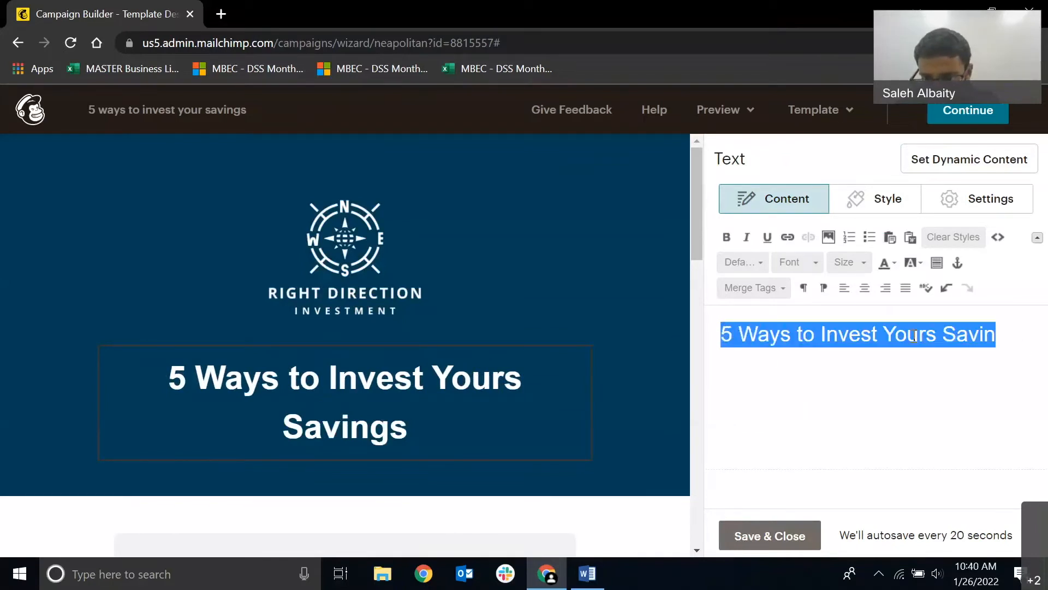
pyautogui.moveTo(915, 336); pyautogui.dragTo(711, 339)
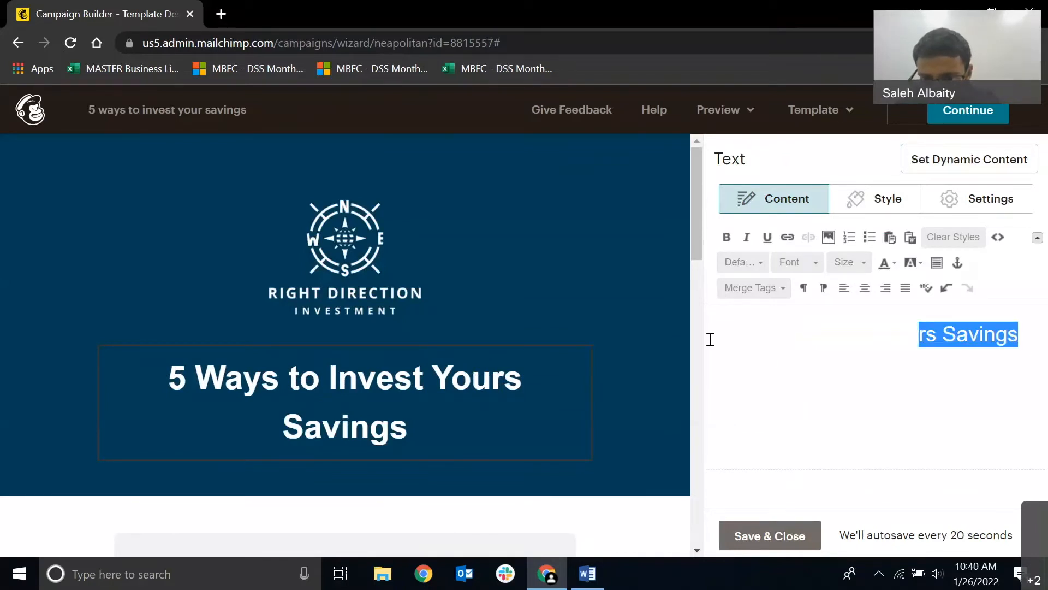
pyautogui.click(849, 263)
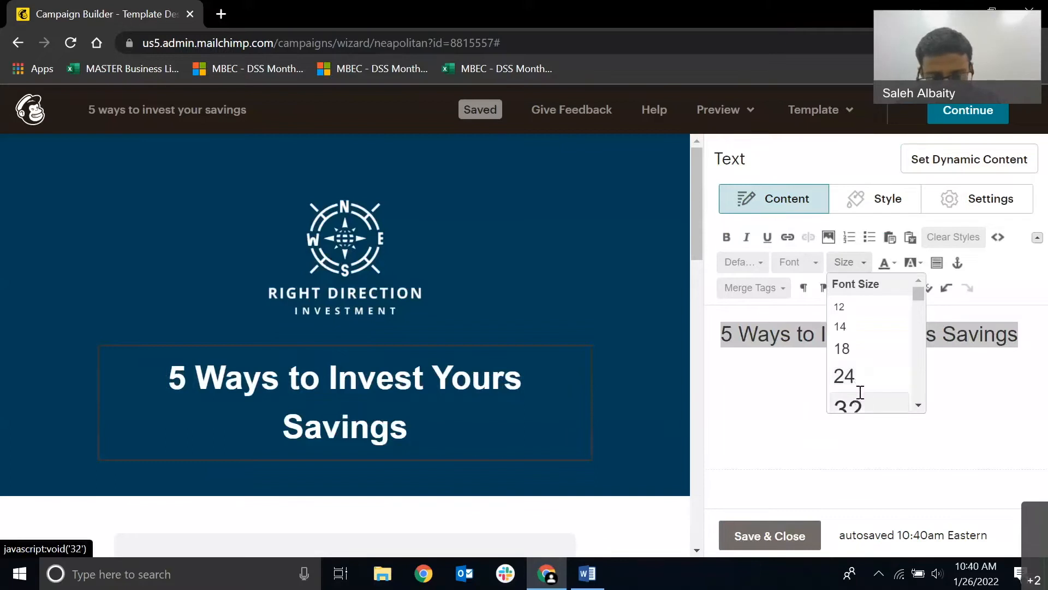
pyautogui.click(860, 394)
pyautogui.click(775, 531)
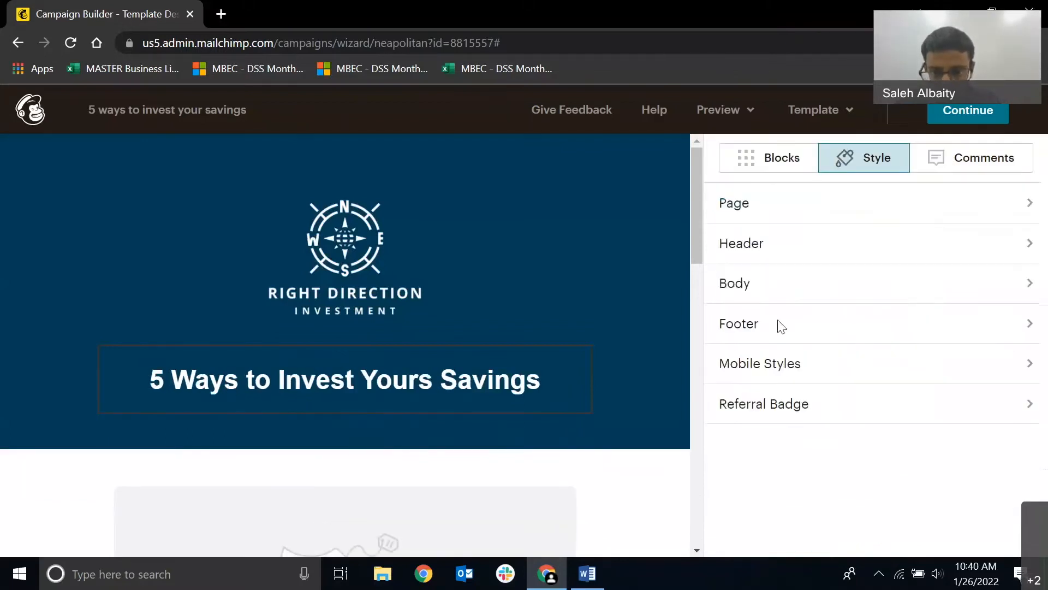
# Set the email header's bottom padding and top padding to 0 px and save the header style.
pyautogui.click(785, 256)
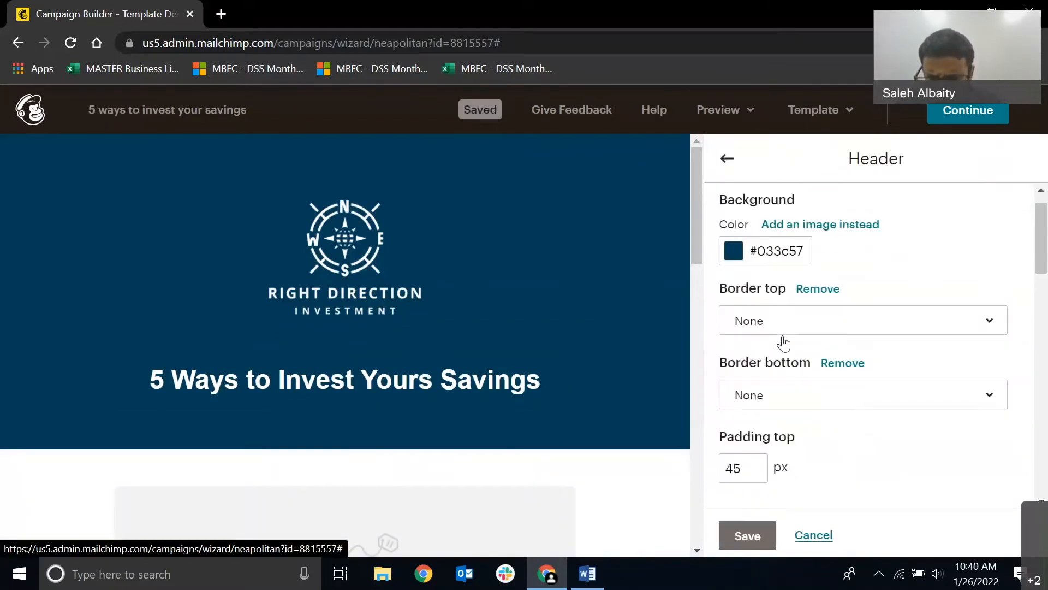
pyautogui.scroll(-3, 783, 341)
pyautogui.click(722, 418)
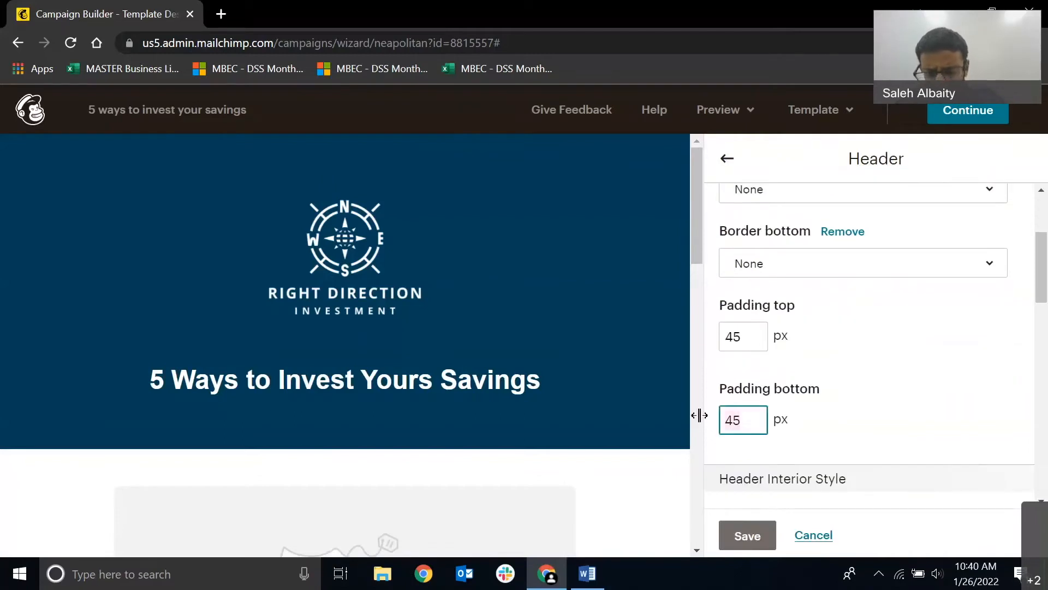
pyautogui.press('BackSpace')
pyautogui.press('BackSpace')
pyautogui.write('0')
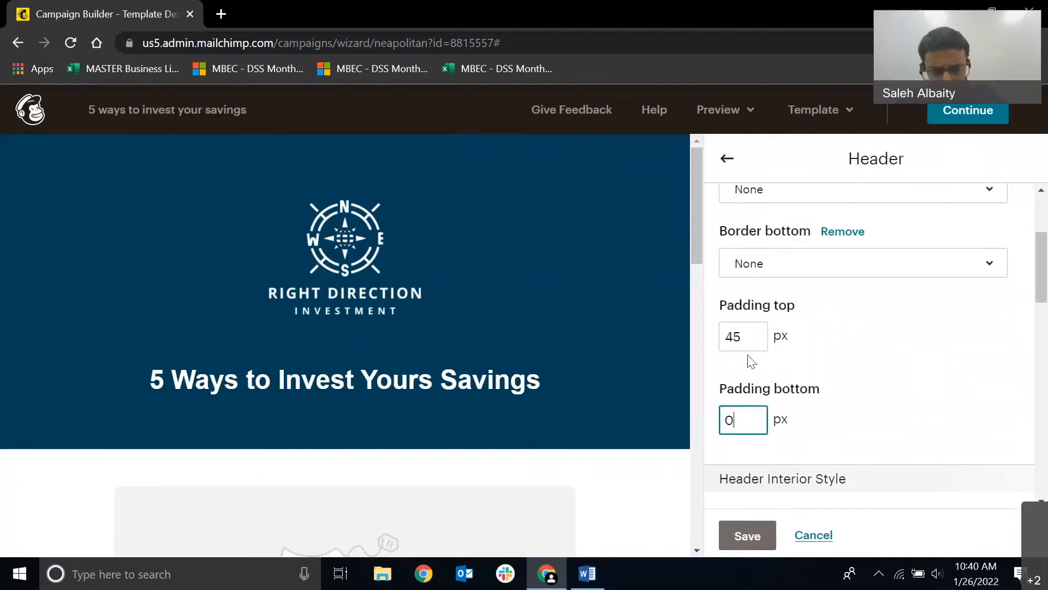
pyautogui.click(719, 334)
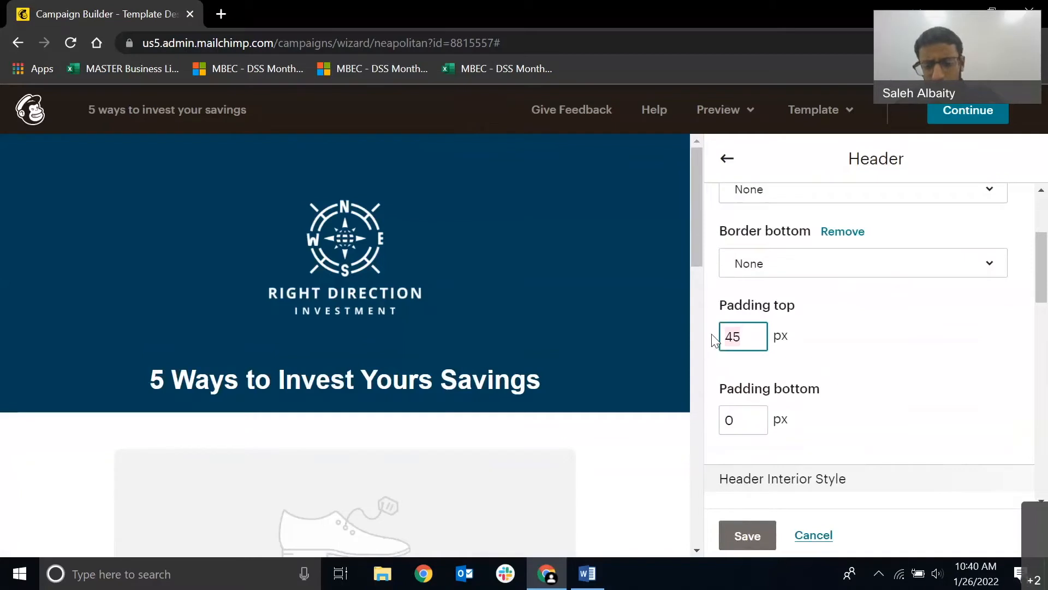
pyautogui.press('BackSpace')
pyautogui.write('0')
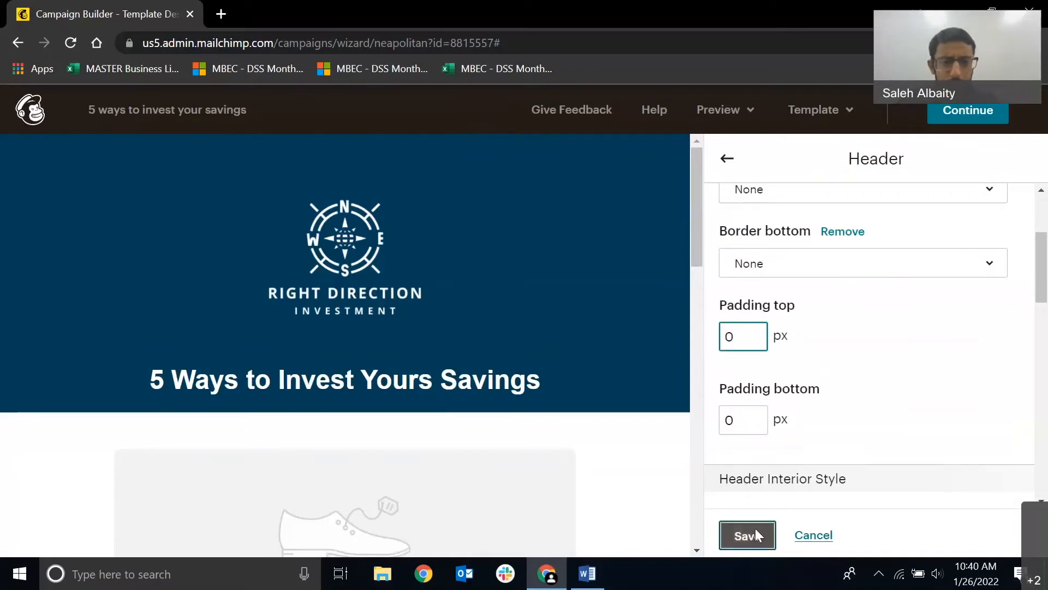
pyautogui.click(757, 536)
# Replace the placeholder shoe image below the heading by uploading "Untitled (1200 × 800 px)" from the Desktop.
pyautogui.moveTo(476, 342)
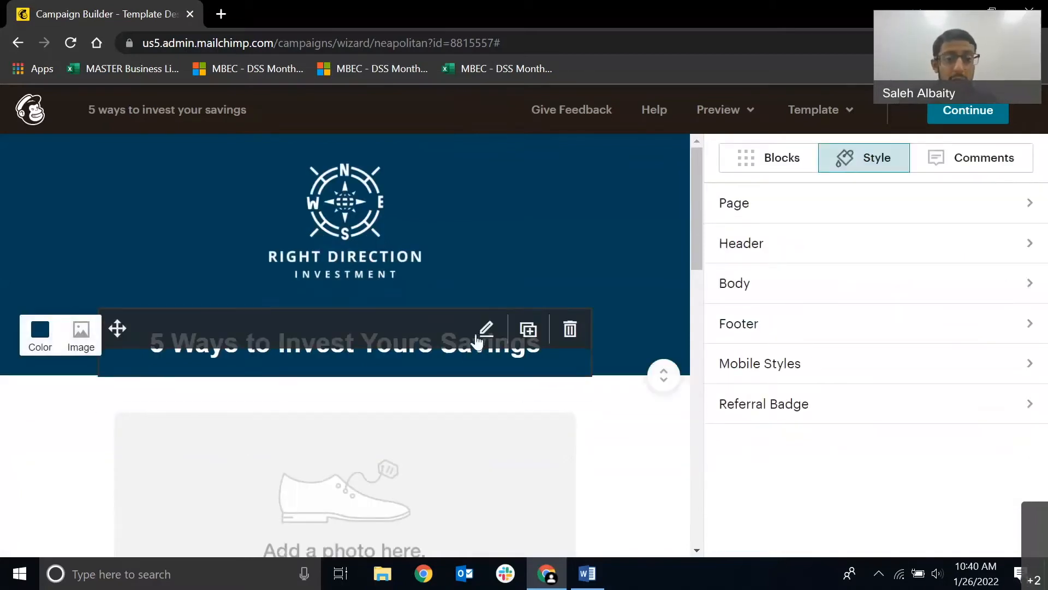
pyautogui.scroll(-10, 469, 341)
pyautogui.scroll(10, 434, 395)
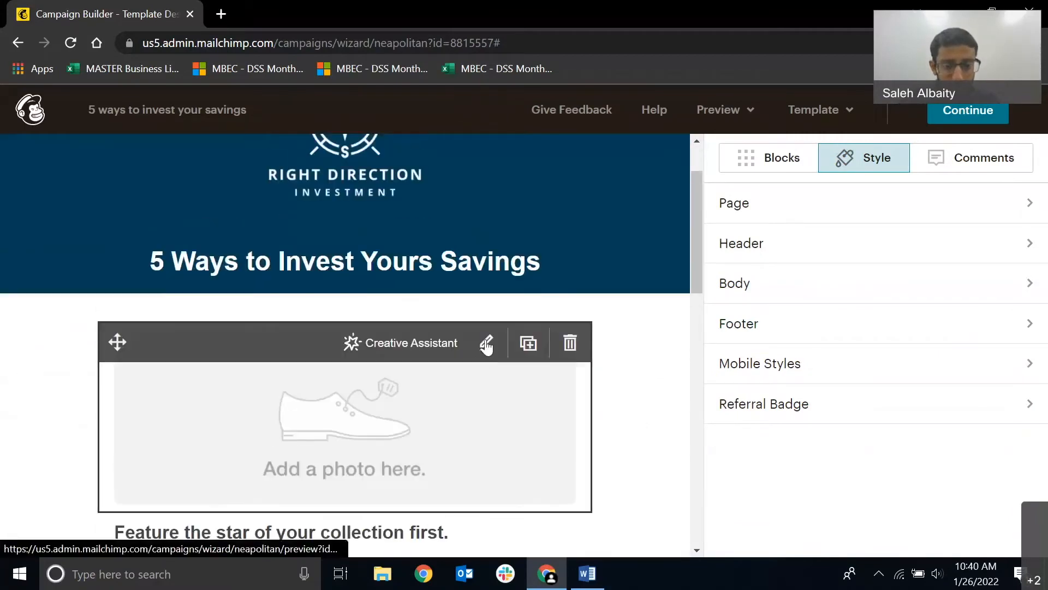
pyautogui.click(487, 344)
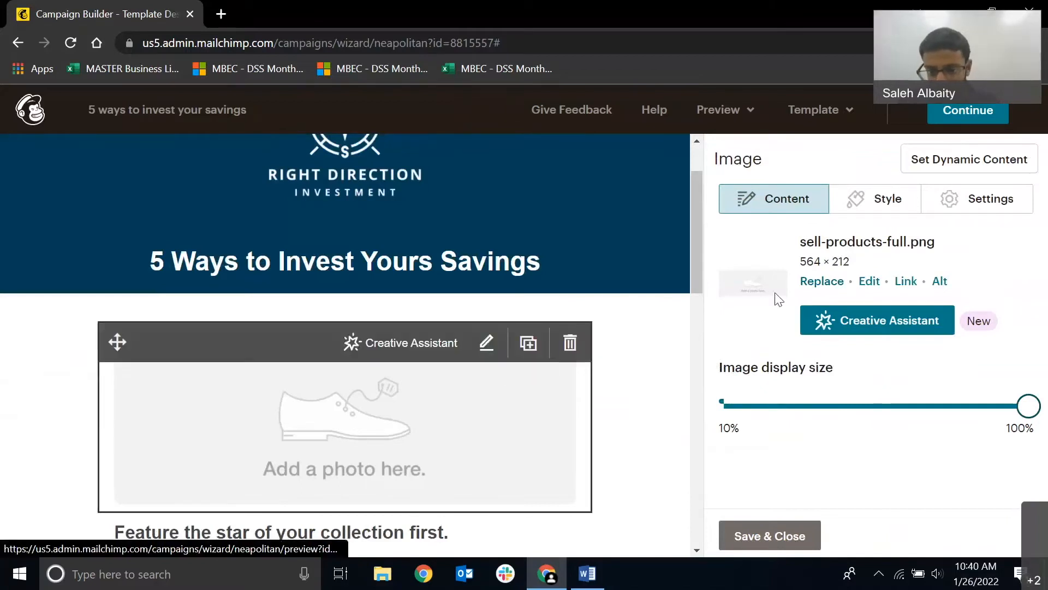
pyautogui.click(818, 283)
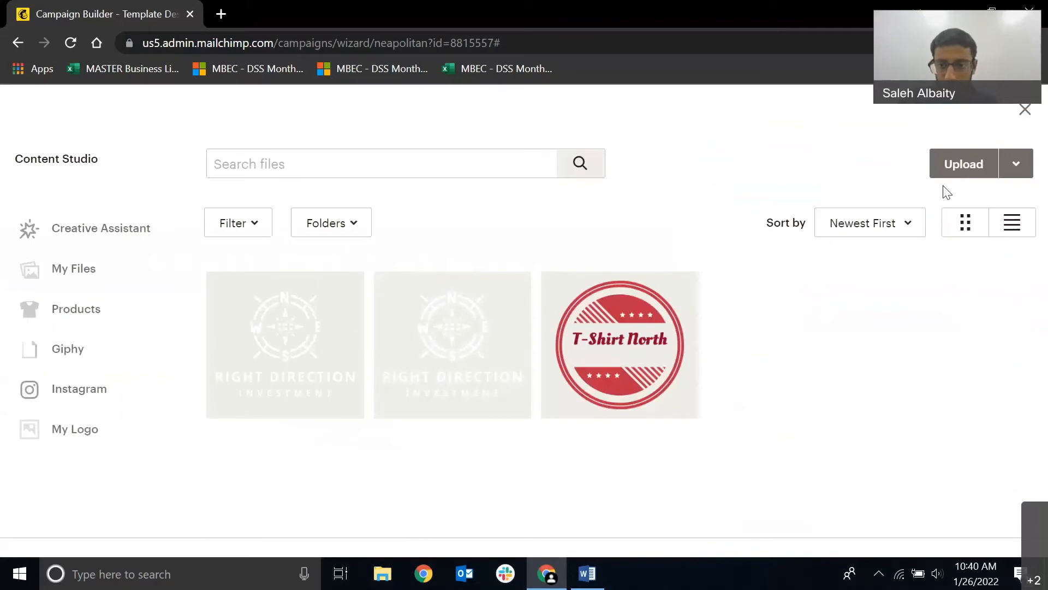
pyautogui.click(955, 166)
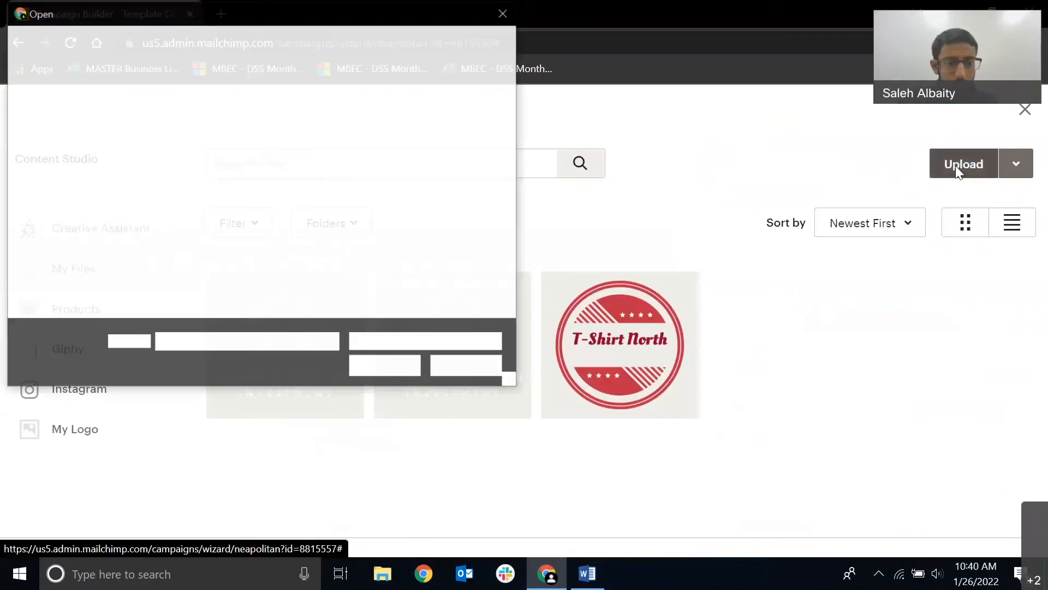
pyautogui.click(455, 256)
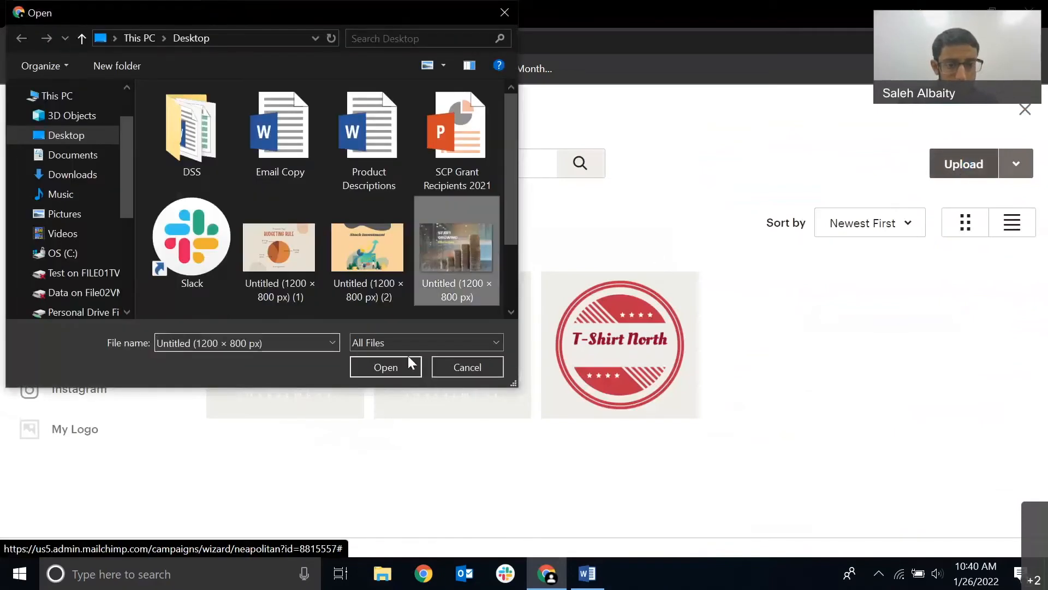
pyautogui.click(368, 369)
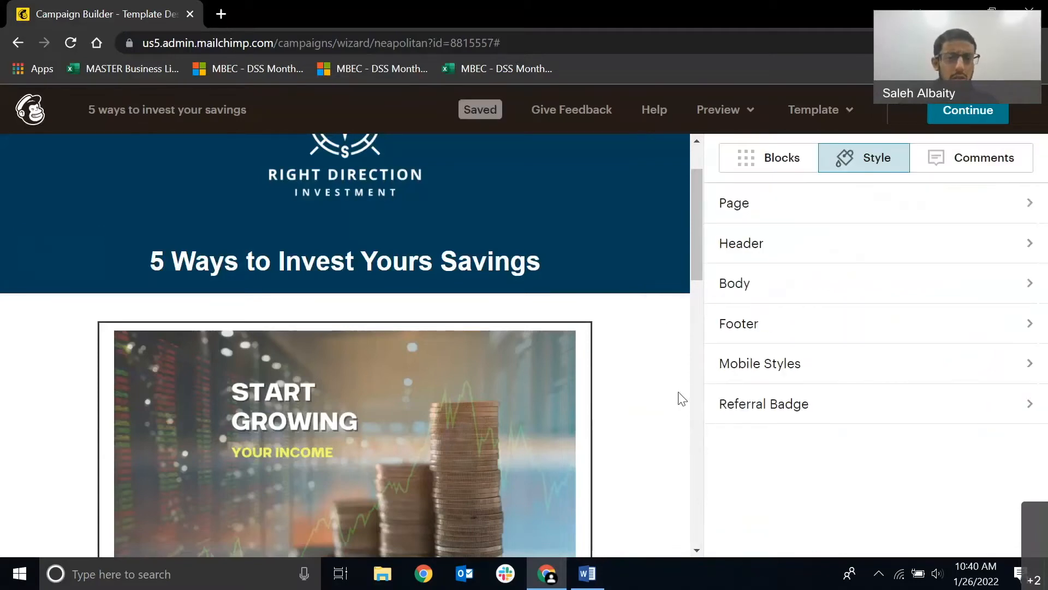
# Open the "Feature the star of your collection first." text block for editing and delete all its placeholder text.
pyautogui.scroll(-3, 677, 394)
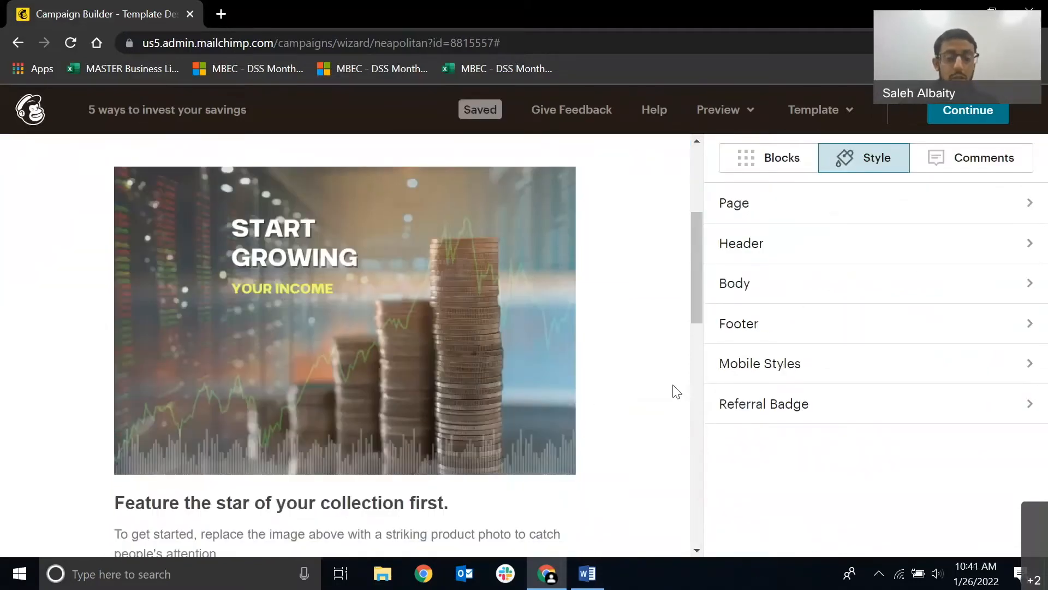
pyautogui.scroll(-3, 677, 394)
pyautogui.scroll(1, 677, 392)
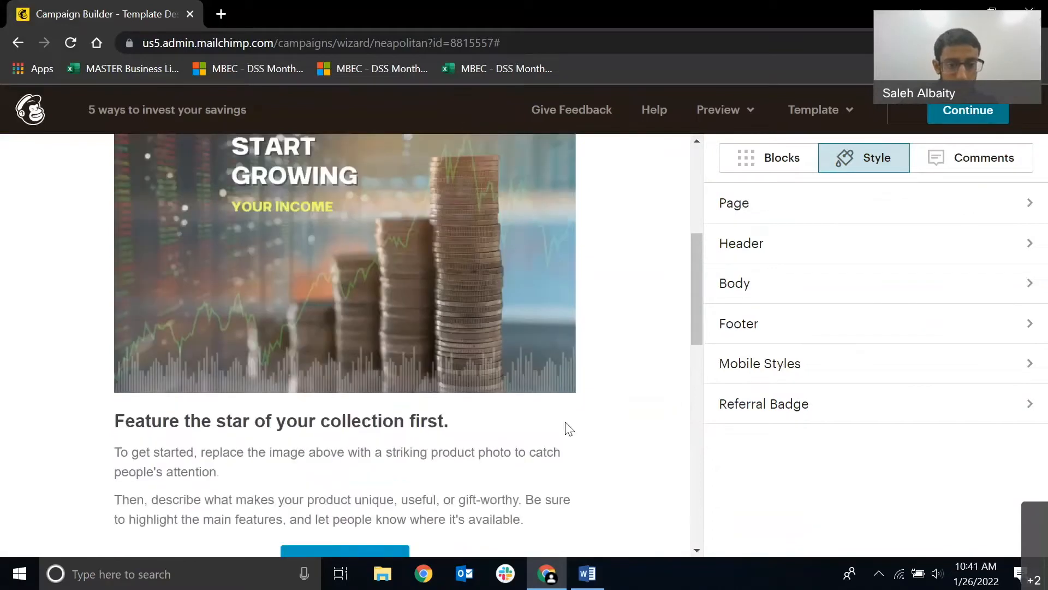
pyautogui.moveTo(447, 444)
pyautogui.click(485, 421)
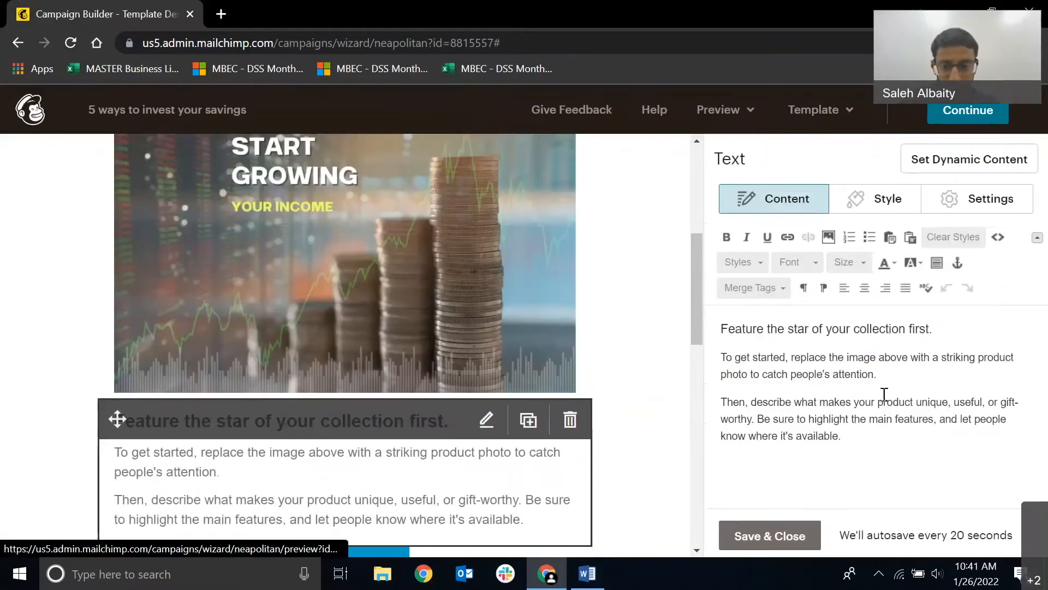
pyautogui.hotkey('ctrl', 'a')
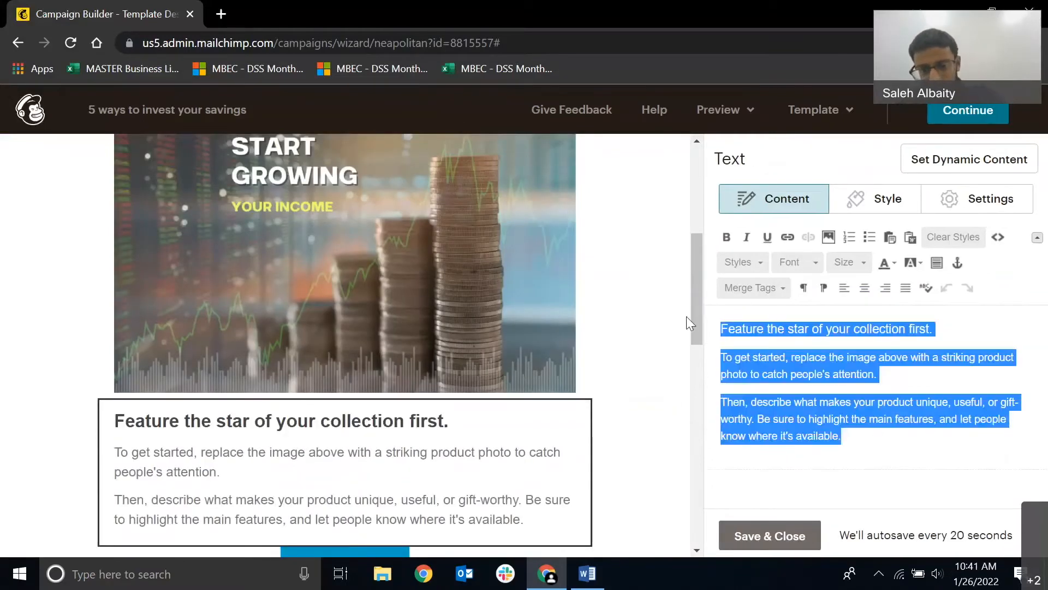
pyautogui.press('BackSpace')
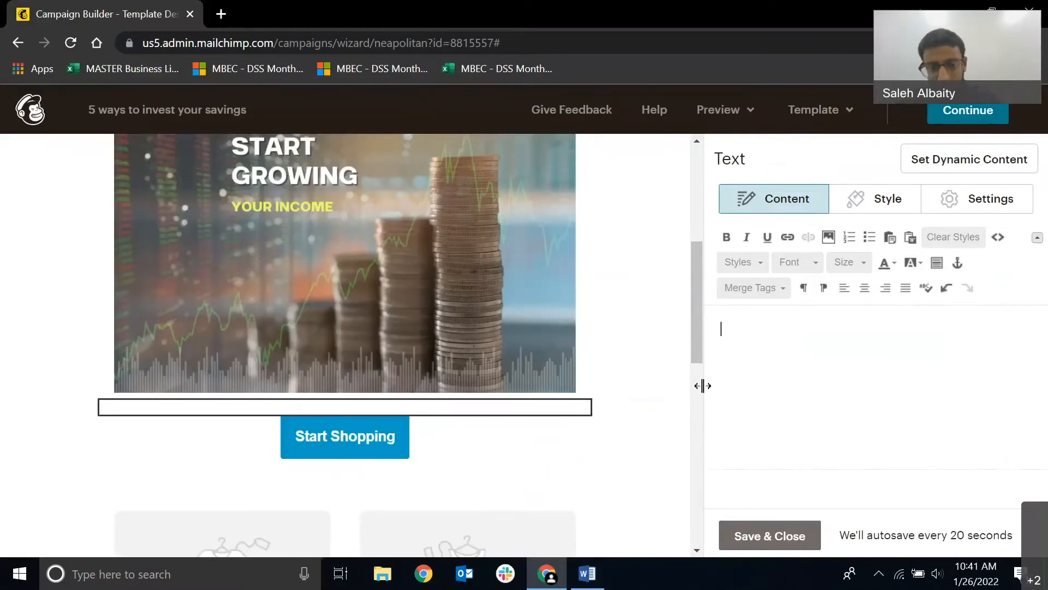
# Copy the "Long gone are the days" paragraph from the Email Copy document in Word and paste it into Mailchimp's empty text block.
pyautogui.click(594, 578)
pyautogui.tripleClick(330, 370)
pyautogui.hotkey('ctrl', 'c')
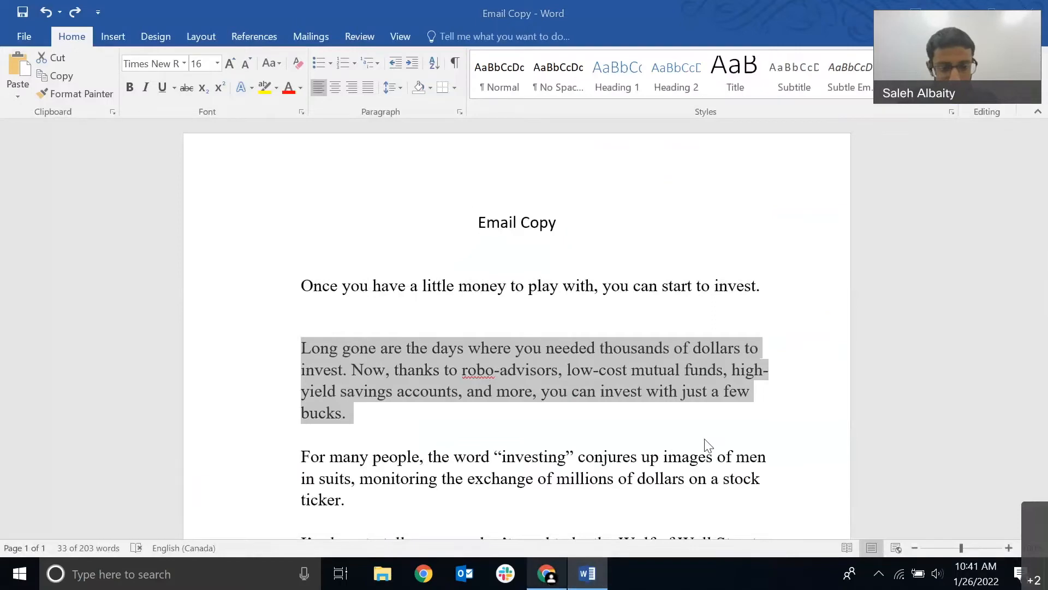
pyautogui.hotkey('alt', 'Tab')
pyautogui.hotkey('ctrl', 'v')
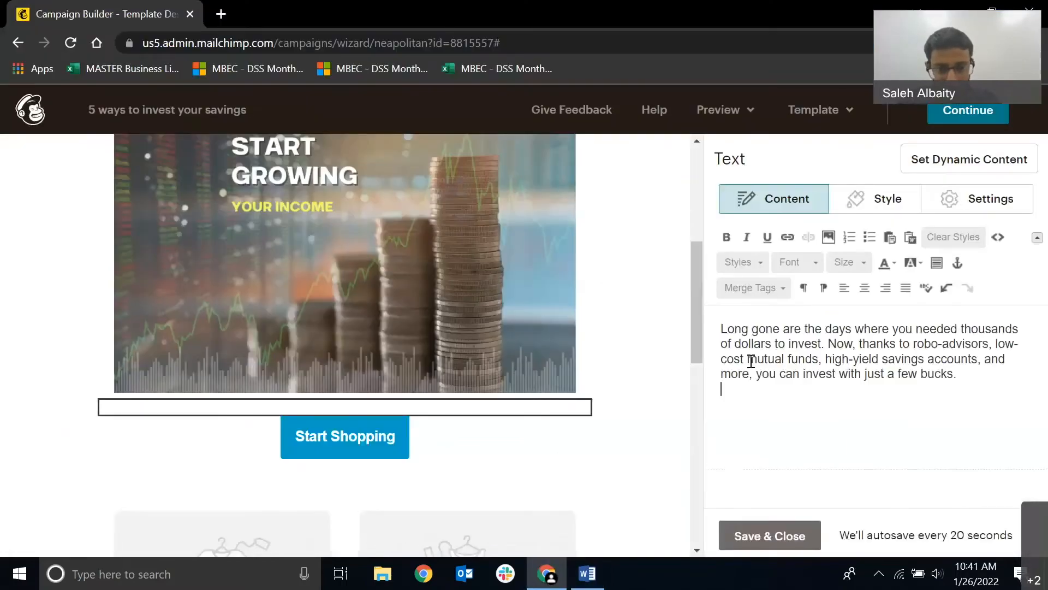
# Set the whole pasted paragraph's font to Helvetica.
pyautogui.moveTo(972, 377); pyautogui.dragTo(702, 328)
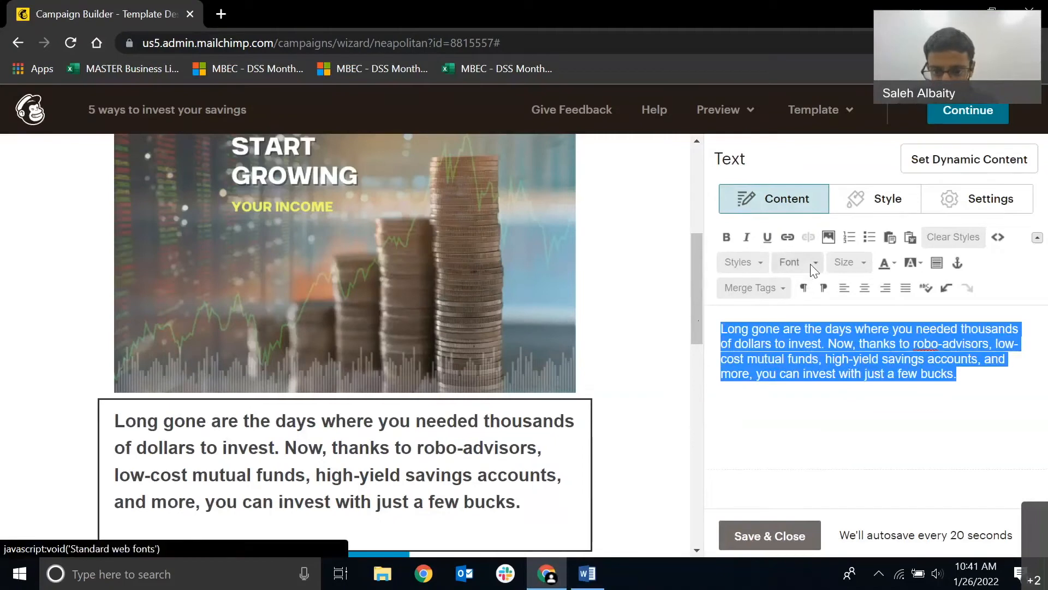
pyautogui.click(812, 265)
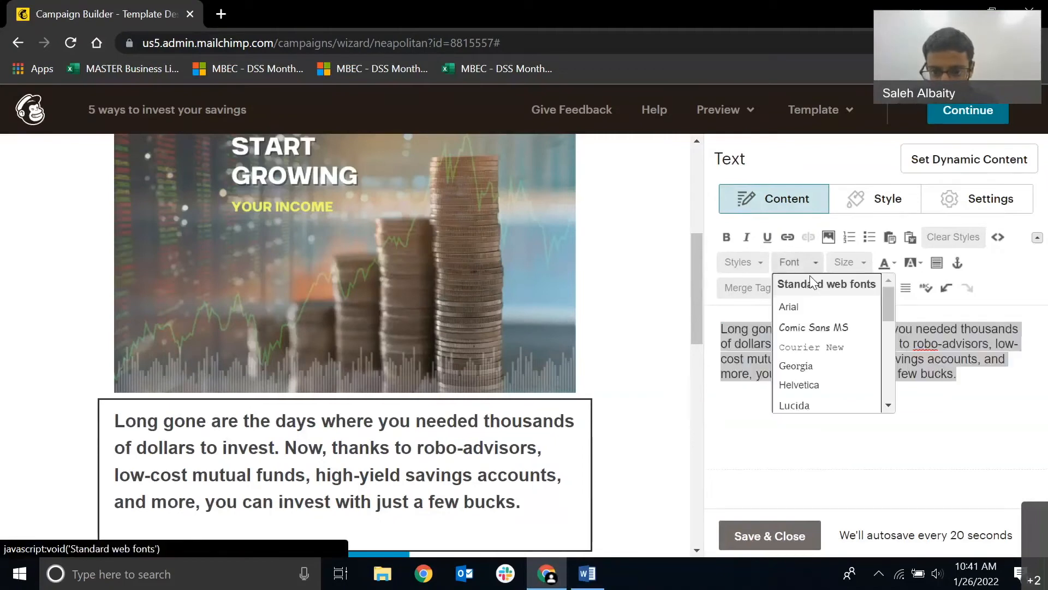
pyautogui.click(819, 380)
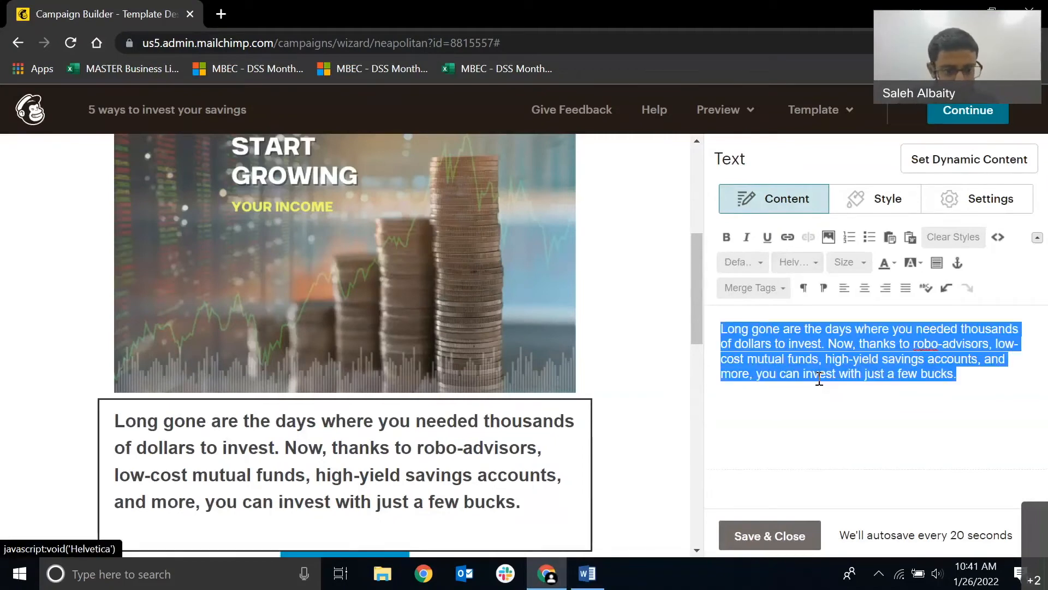
# Try font sizes 24 and 23 on the selected paragraph.
pyautogui.click(846, 263)
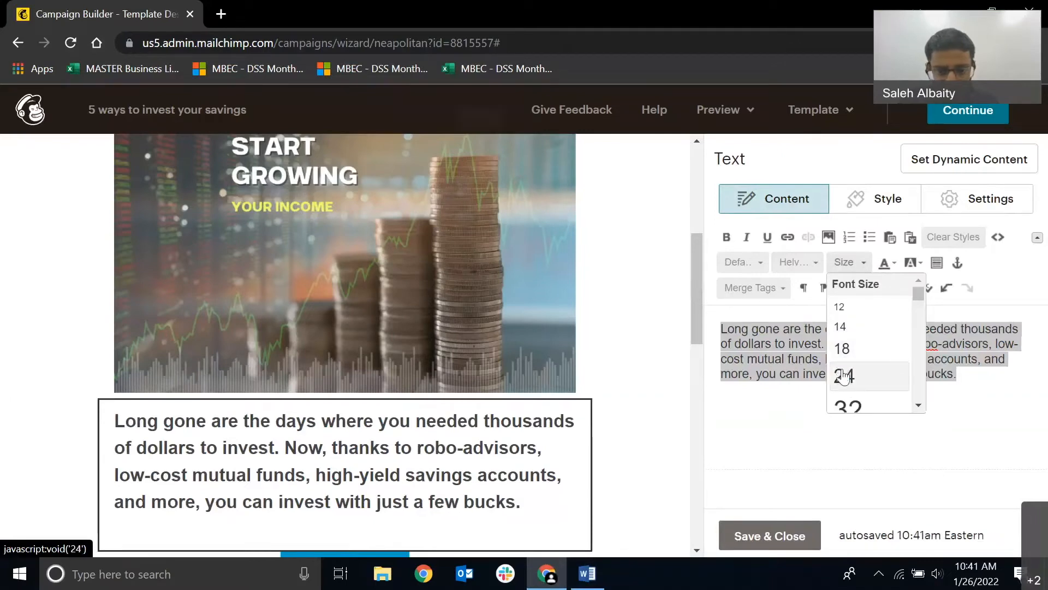
pyautogui.click(844, 376)
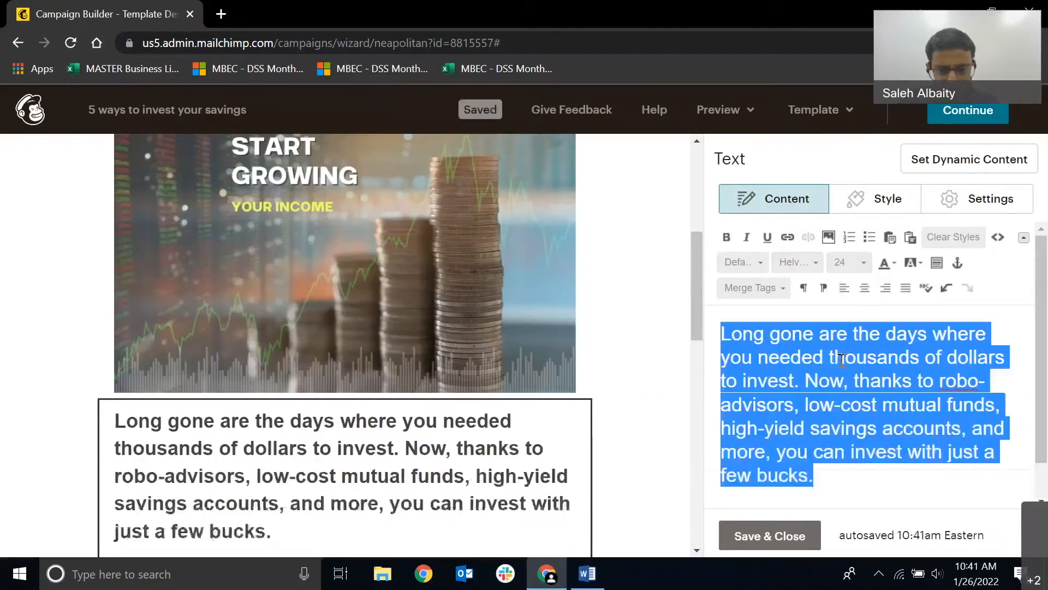
pyautogui.click(847, 263)
pyautogui.scroll(2, 852, 349)
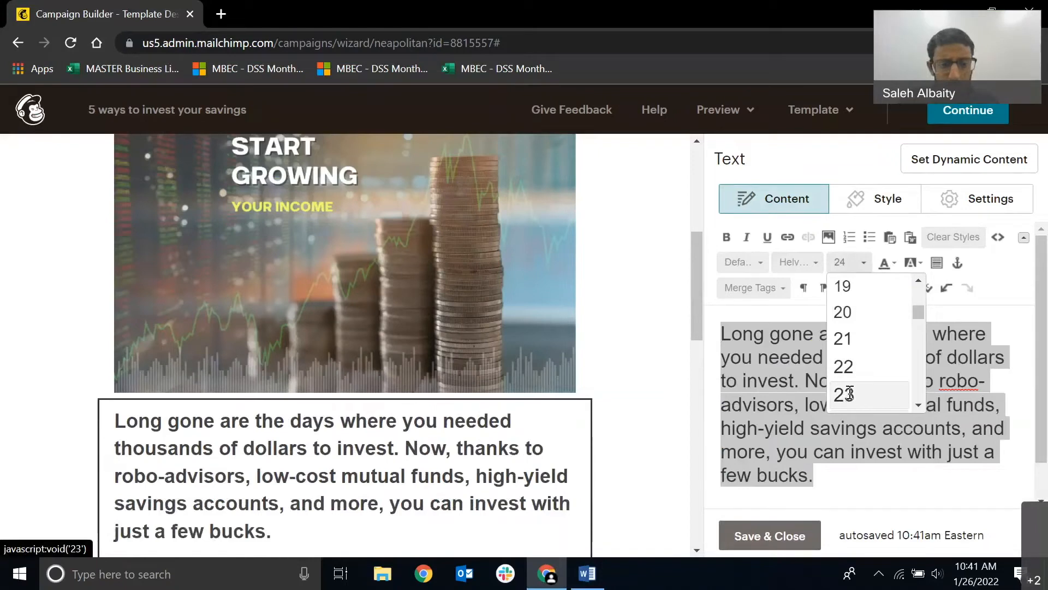
pyautogui.click(850, 392)
# Set the paragraph's font size to 18 and save the text block.
pyautogui.click(849, 263)
pyautogui.scroll(2, 852, 328)
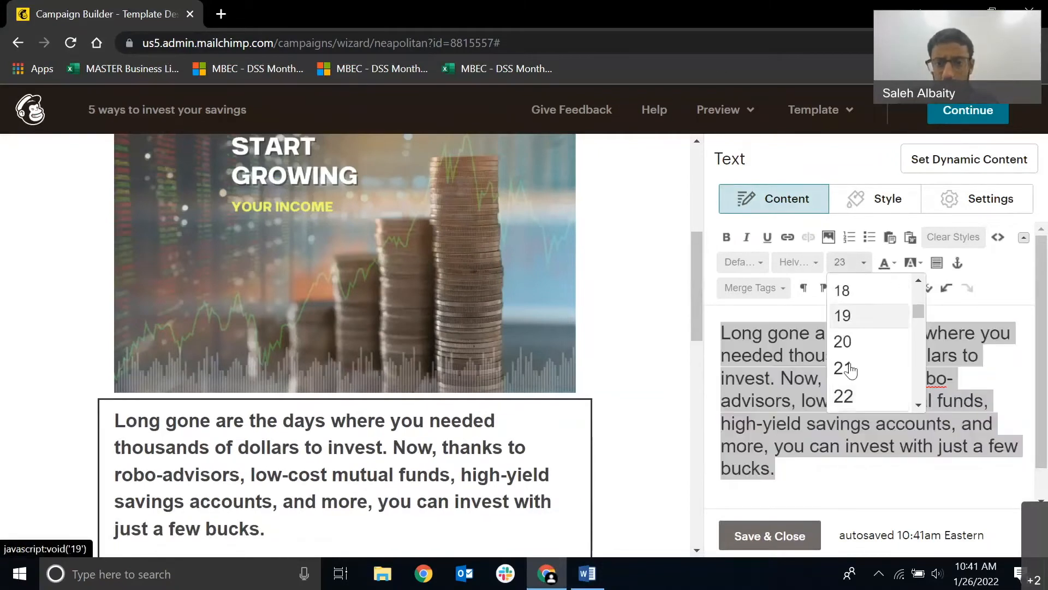
pyautogui.click(853, 290)
pyautogui.click(759, 535)
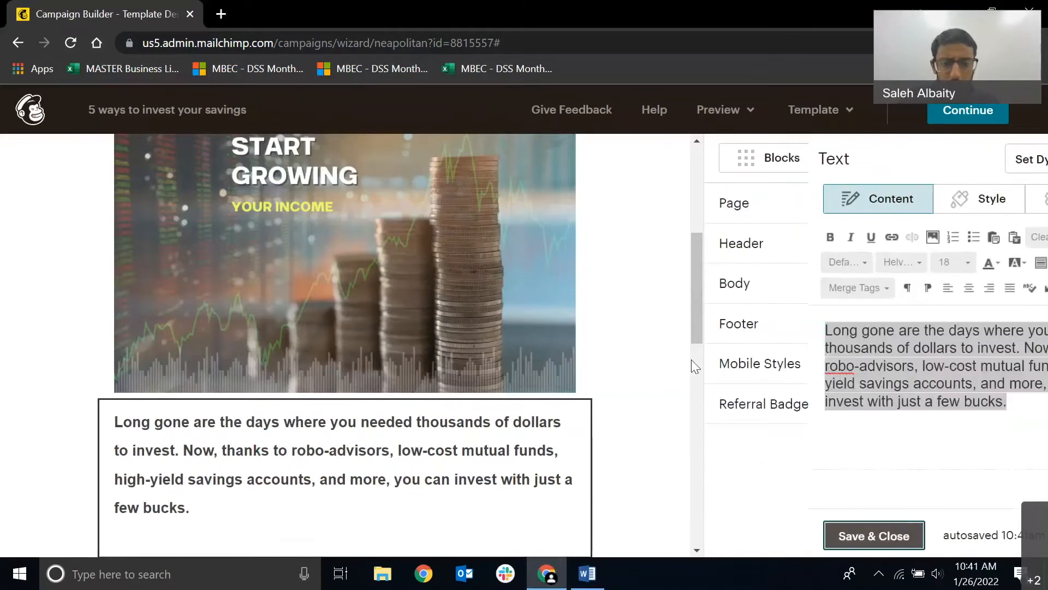
# Delete the Start Shopping button block and the two-column product block below the paragraph, confirming each deletion.
pyautogui.scroll(-3, 693, 313)
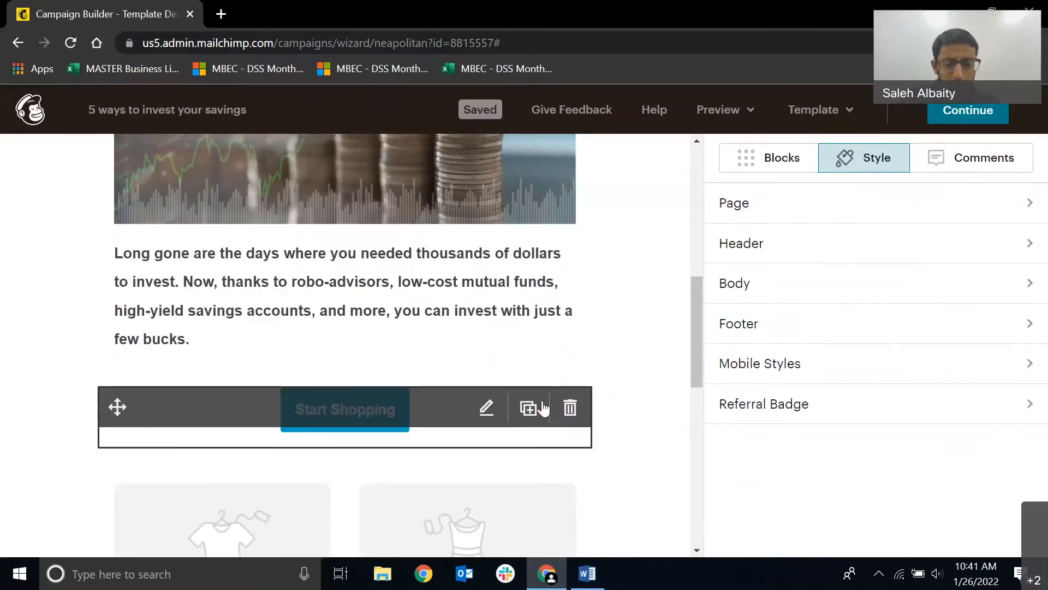
pyautogui.click(573, 412)
pyautogui.click(331, 389)
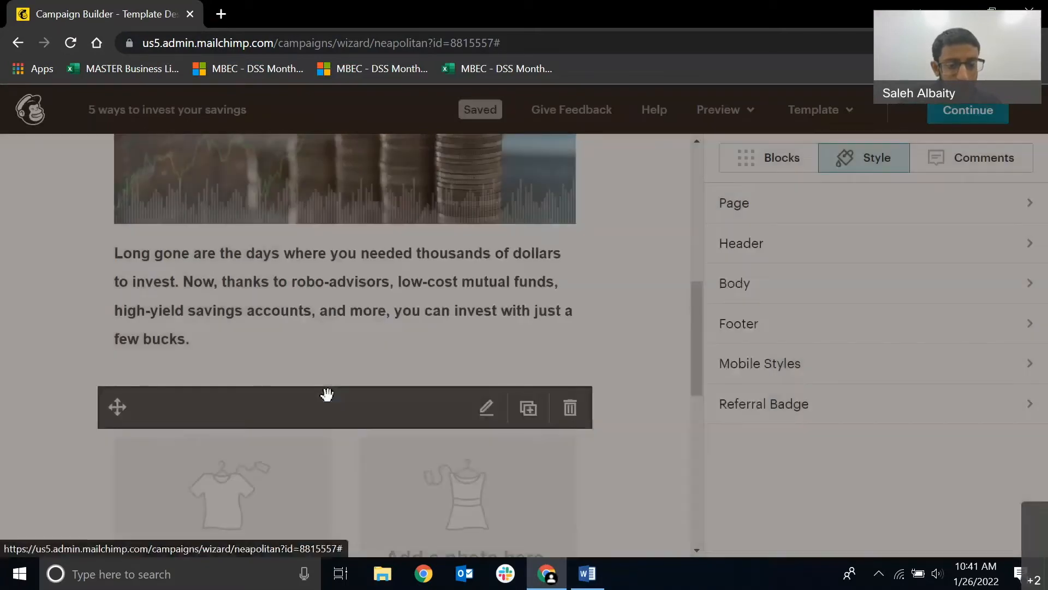
pyautogui.scroll(-3, 327, 394)
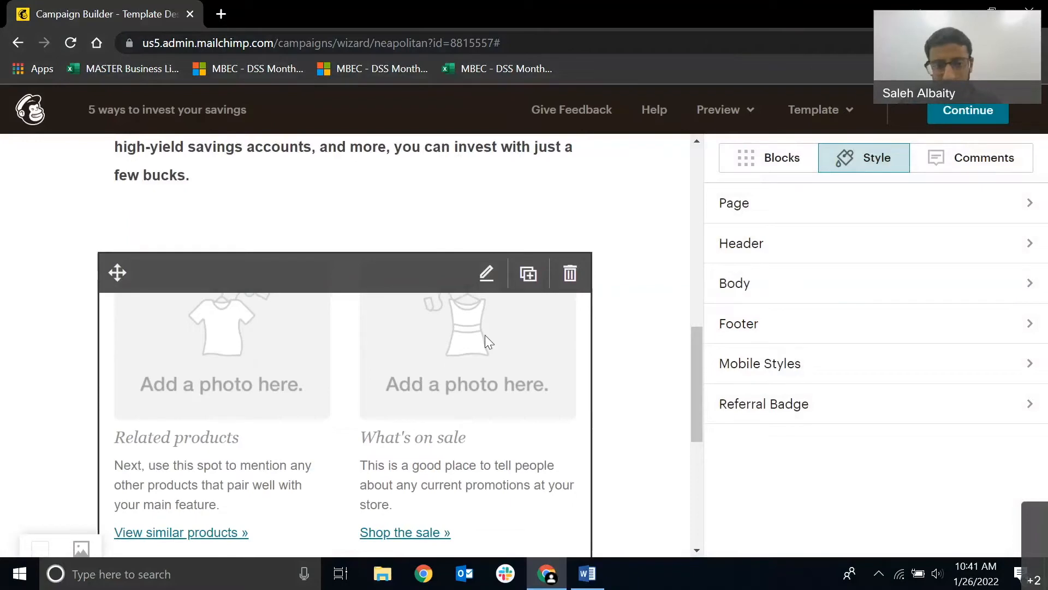
pyautogui.click(570, 273)
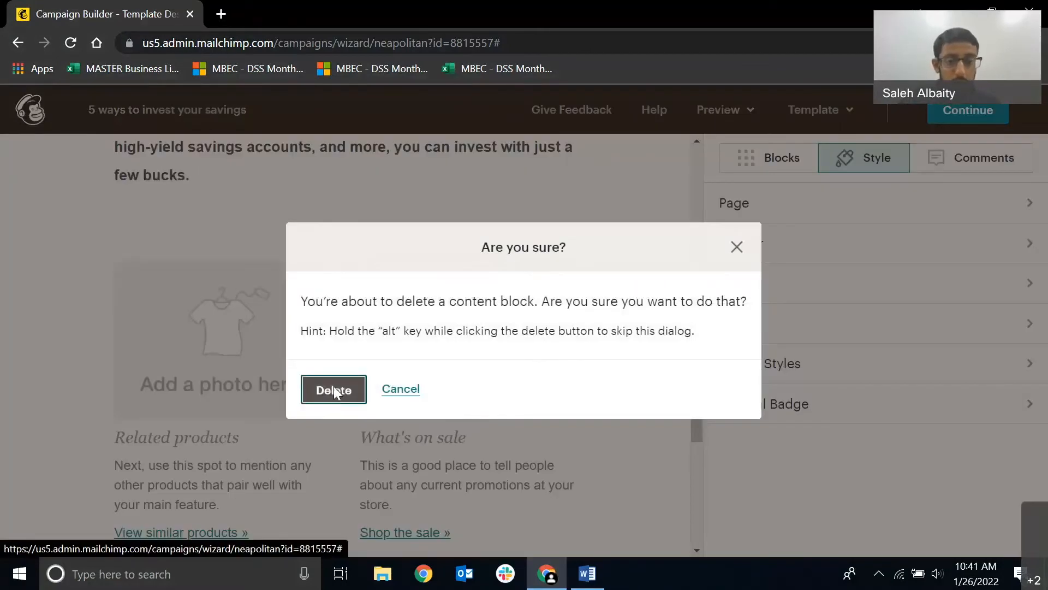
pyautogui.click(333, 387)
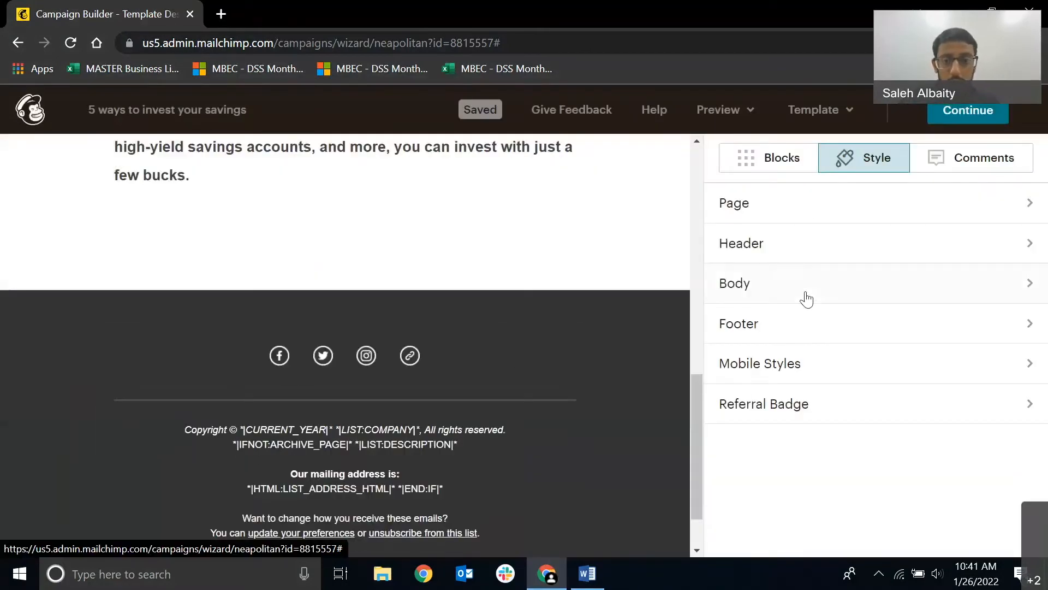
# Add an Image block below the paragraph and move it up between the coin-stack image and the paragraph.
pyautogui.click(794, 164)
pyautogui.moveTo(765, 360); pyautogui.dragTo(315, 244)
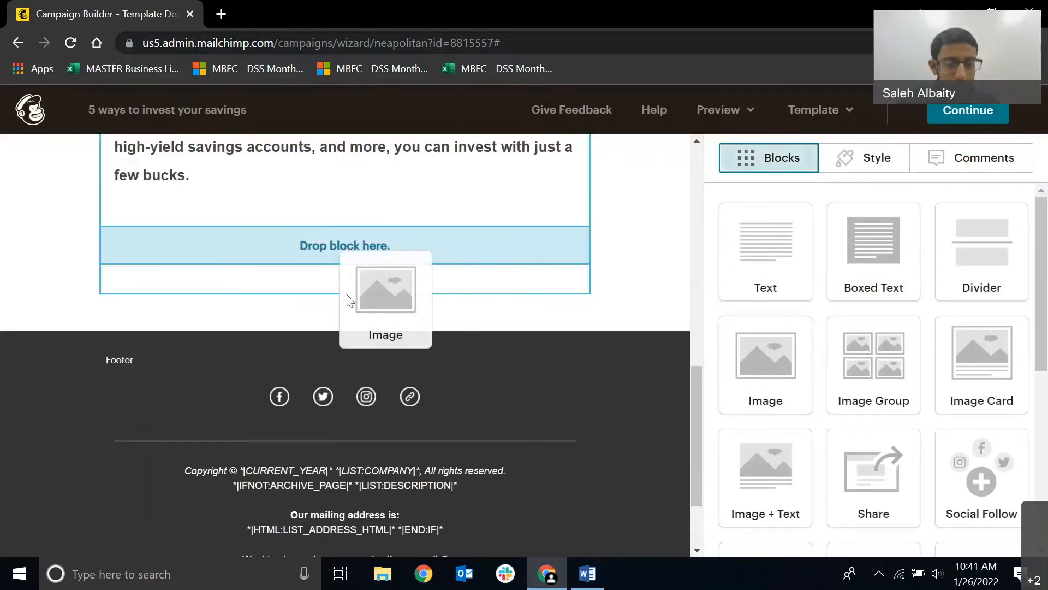
pyautogui.moveTo(345, 293); pyautogui.dragTo(346, 294)
pyautogui.scroll(5, 347, 294)
pyautogui.scroll(-1, 169, 464)
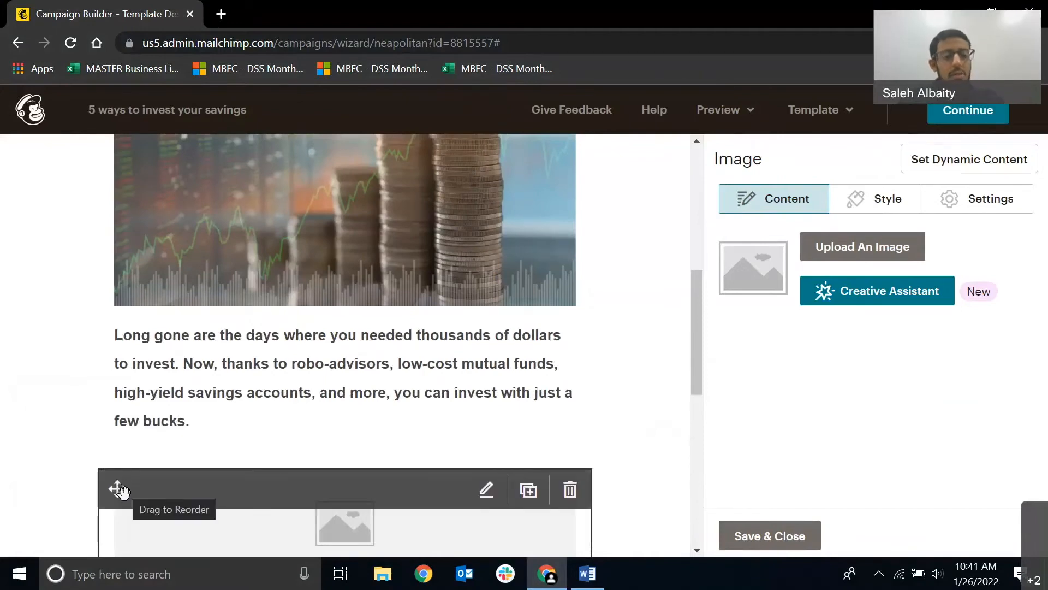
pyautogui.moveTo(117, 486); pyautogui.dragTo(154, 361)
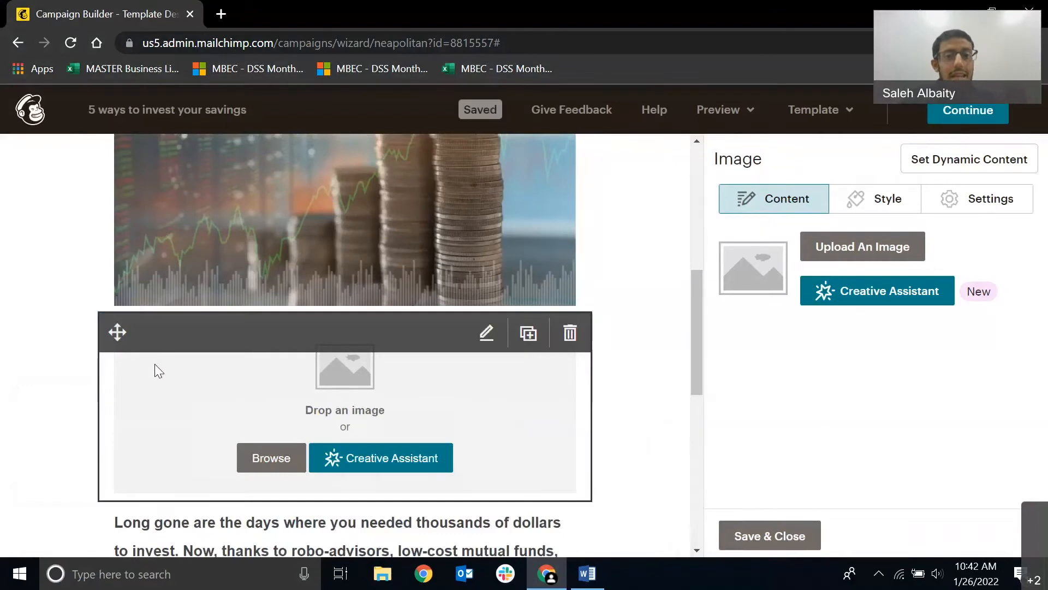
# Move the empty image block below the paragraph, upload "Untitled (1200 × 800 px) (1)" into it, and save the block.
pyautogui.moveTo(117, 355); pyautogui.dragTo(285, 317)
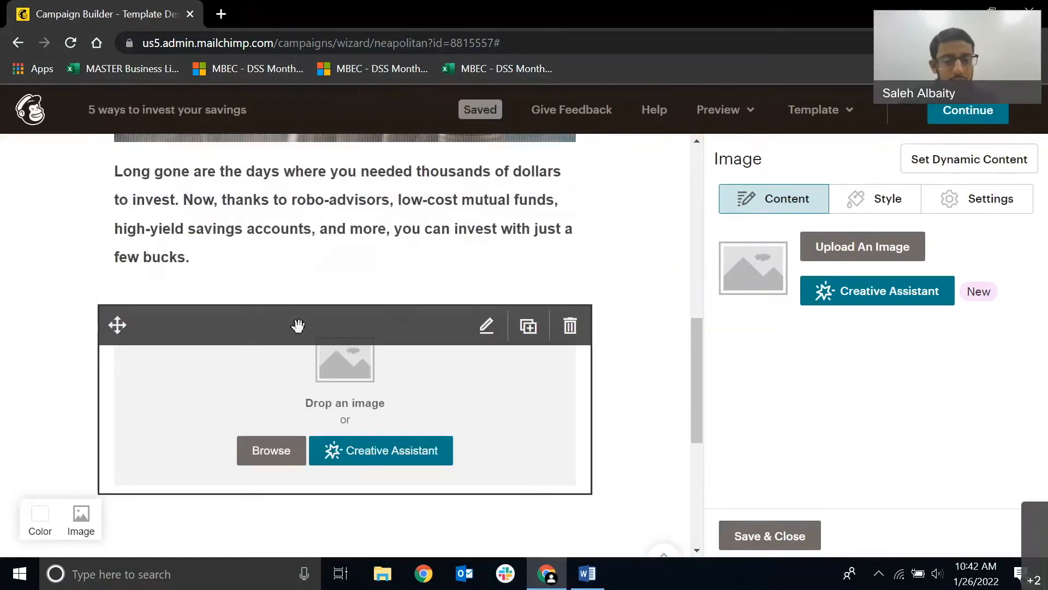
pyautogui.scroll(-2, 300, 323)
pyautogui.click(820, 249)
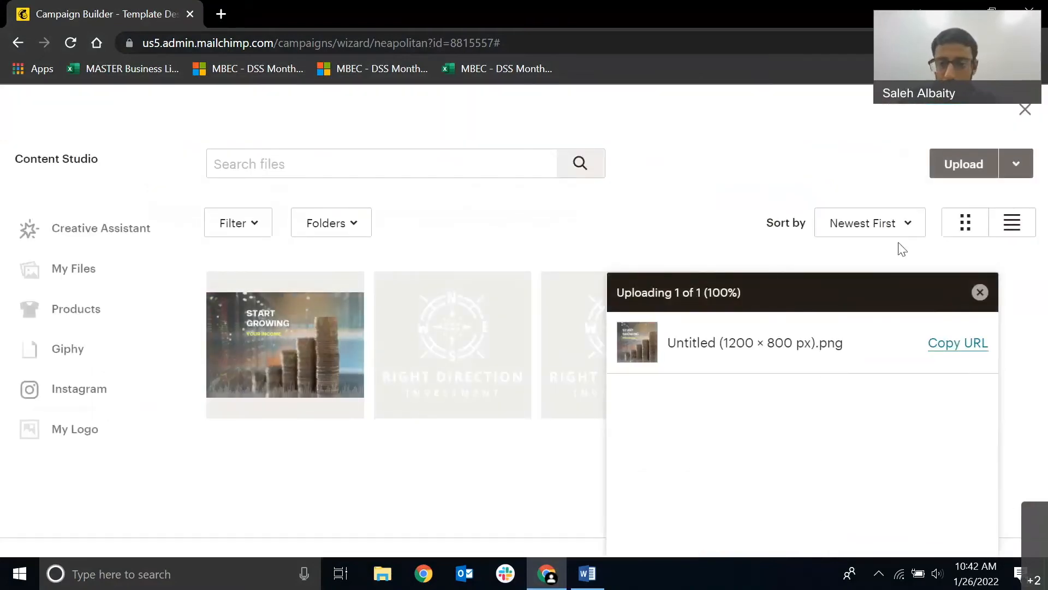
pyautogui.click(979, 292)
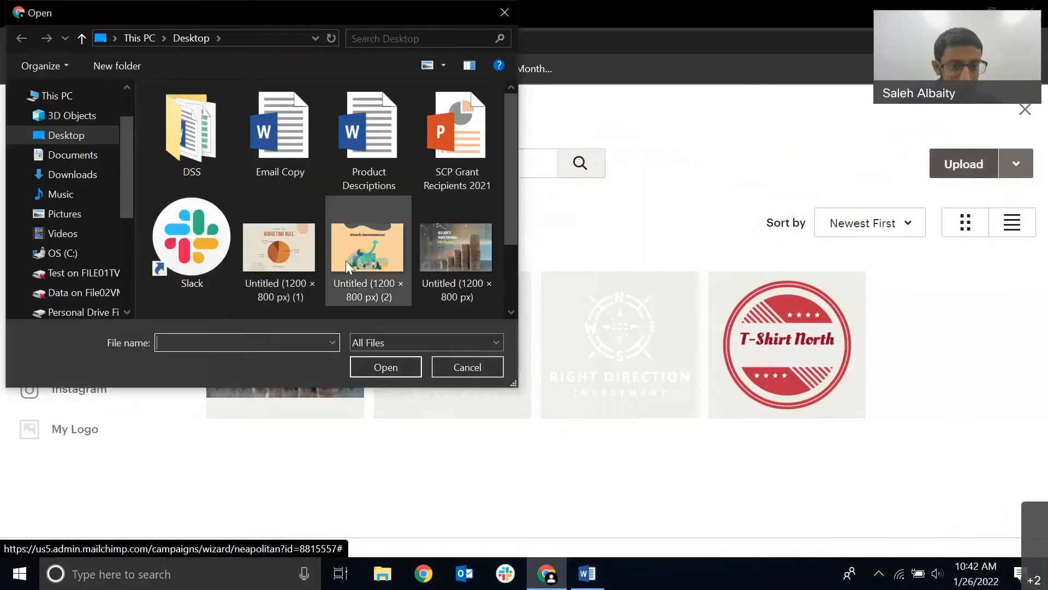
pyautogui.click(297, 264)
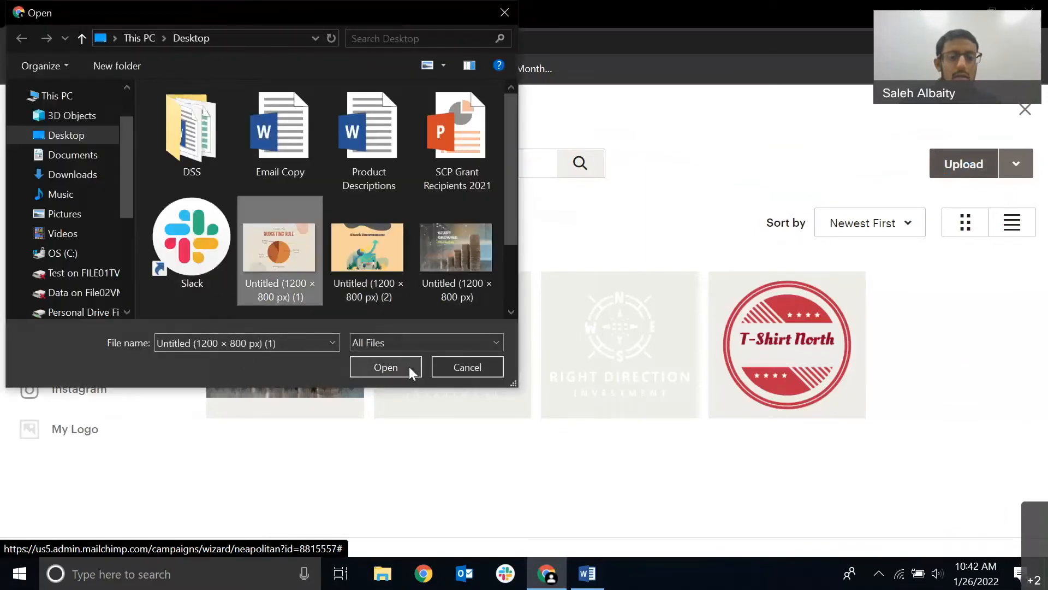
pyautogui.click(408, 366)
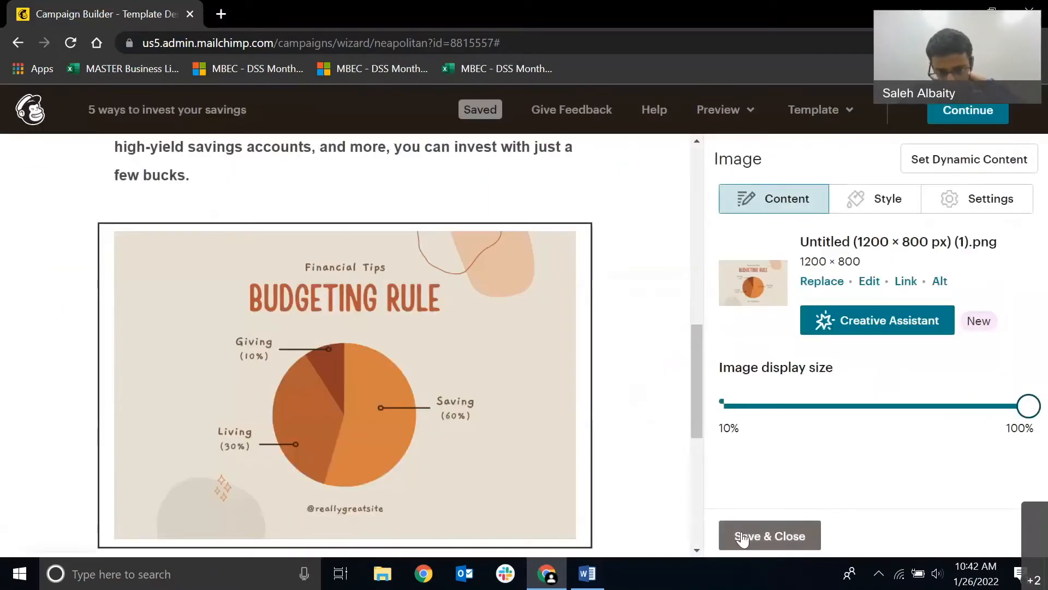
pyautogui.click(739, 536)
# Add a Text block below the Budgeting Rule image and copy the three paragraphs starting "For many people" from the Email Copy document in Word.
pyautogui.scroll(-5, 658, 424)
pyautogui.moveTo(739, 276); pyautogui.dragTo(562, 516)
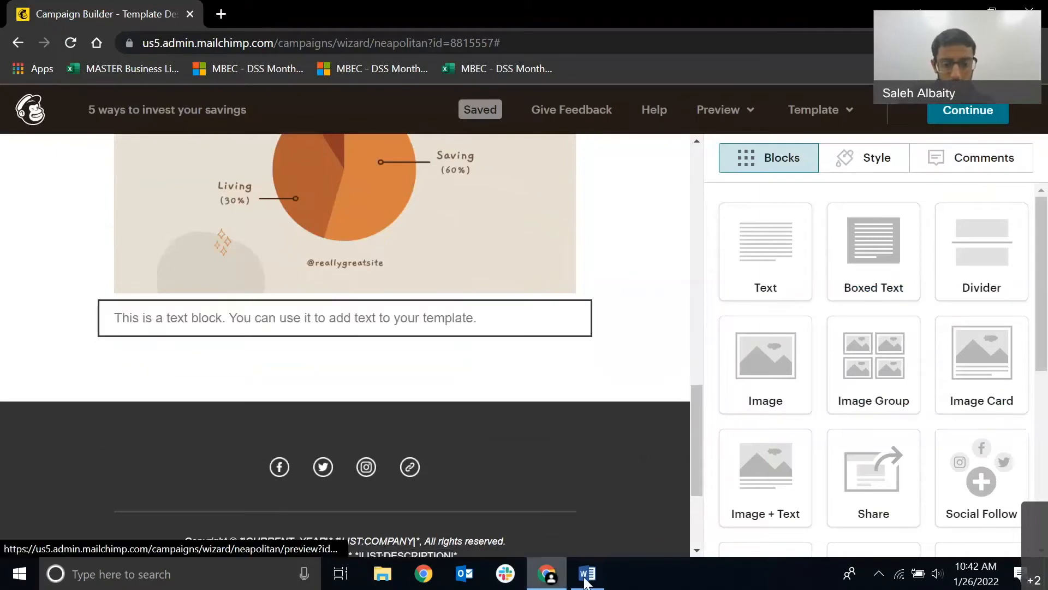
pyautogui.click(587, 574)
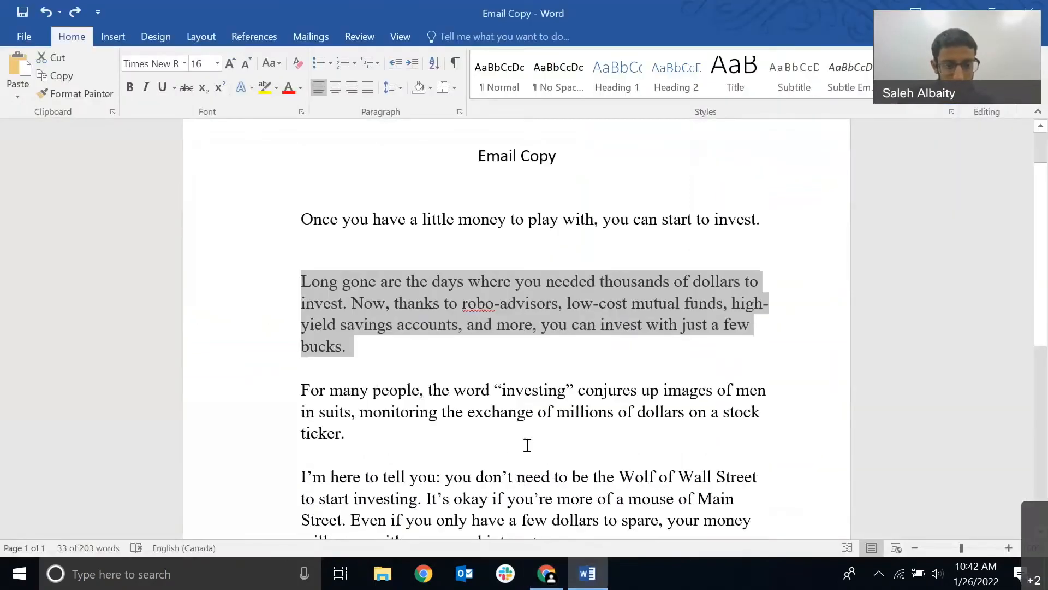
pyautogui.scroll(-5, 497, 417)
pyautogui.moveTo(506, 399); pyautogui.dragTo(275, 300)
pyautogui.hotkey('ctrl', 'c')
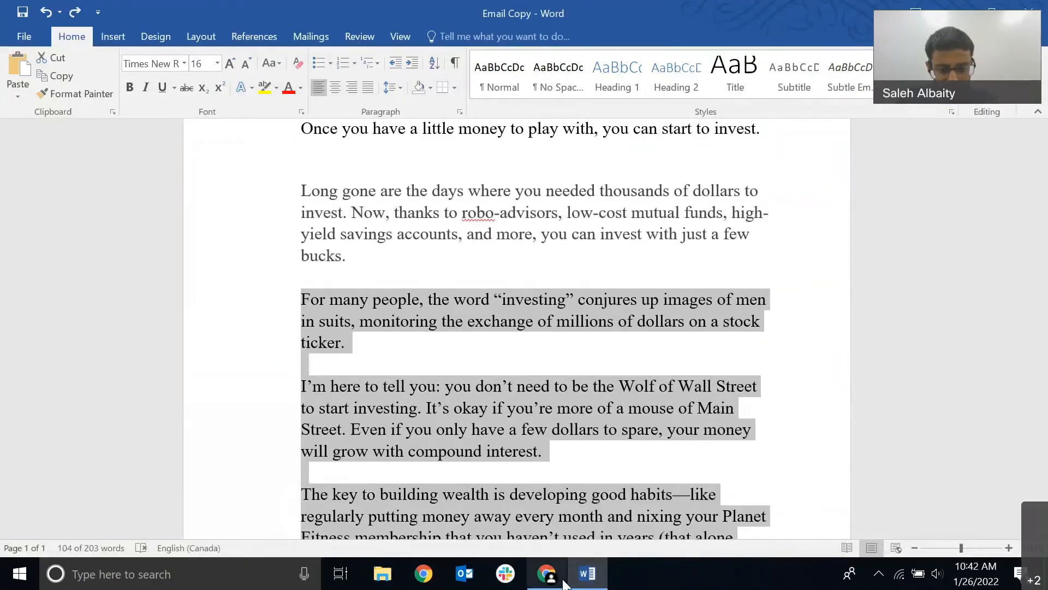
# Switch back to Mailchimp and replace the new text block's placeholder with the three copied paragraphs.
pyautogui.click(547, 573)
pyautogui.hotkey('ctrl', 'a')
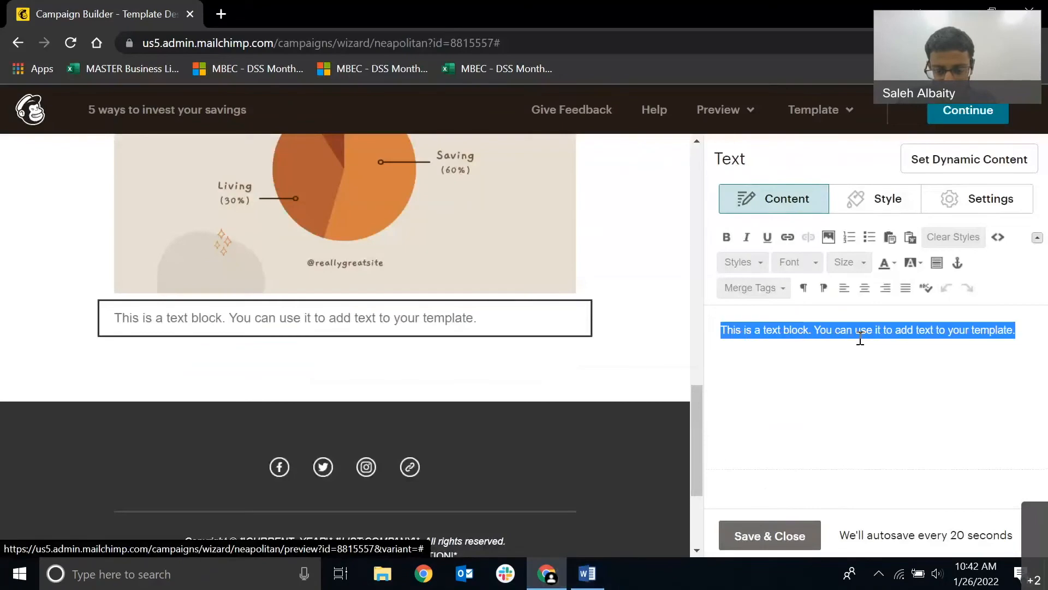
pyautogui.press('BackSpace')
pyautogui.hotkey('ctrl', 'v')
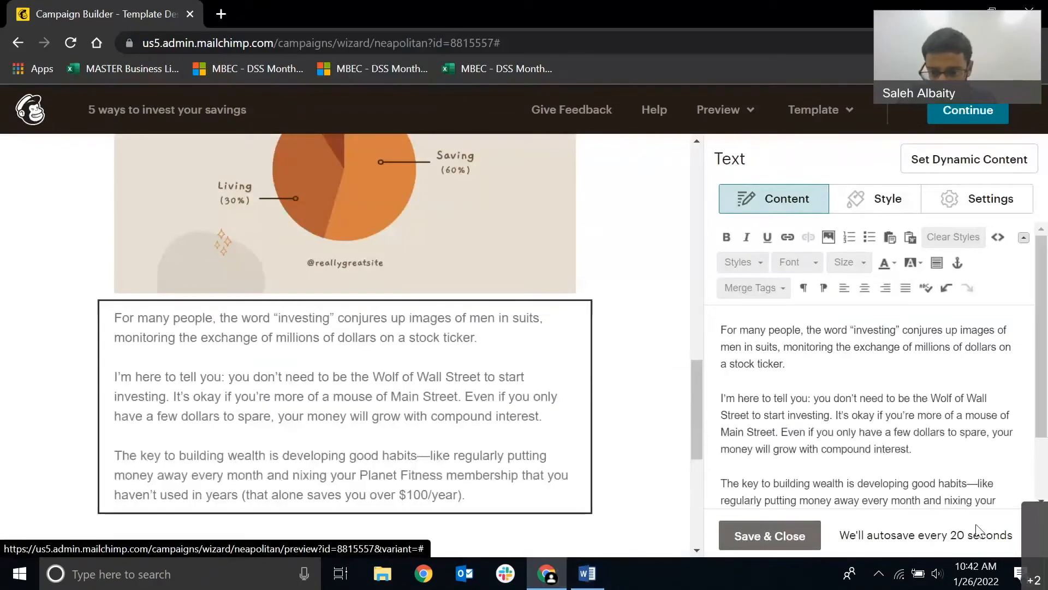
# Centre the three pasted paragraphs, colour them black, and save the text block.
pyautogui.scroll(-3, 1011, 479)
pyautogui.moveTo(920, 455); pyautogui.dragTo(654, 200)
pyautogui.click(865, 288)
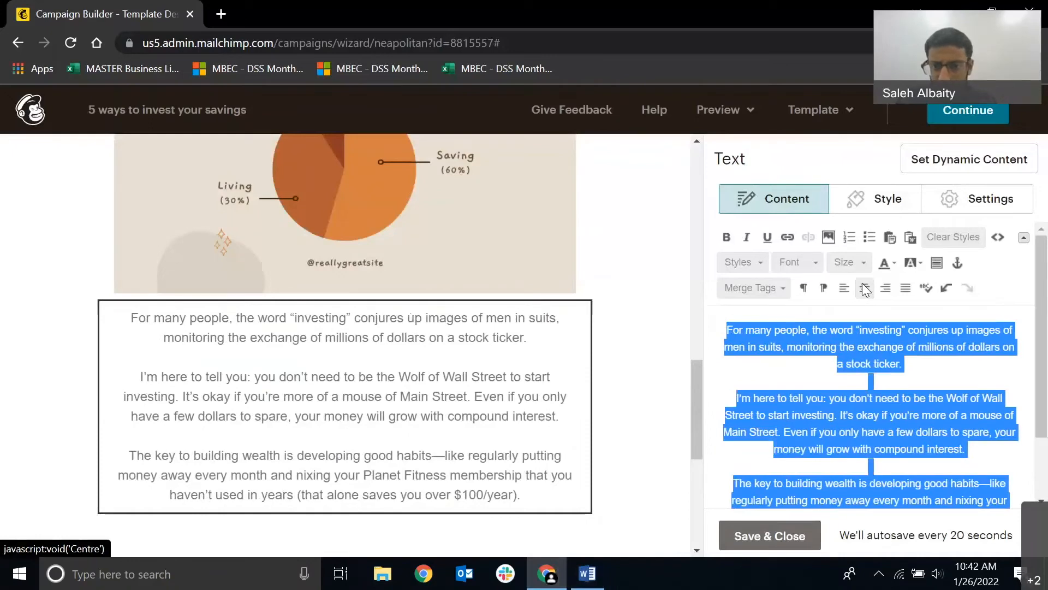
pyautogui.click(886, 265)
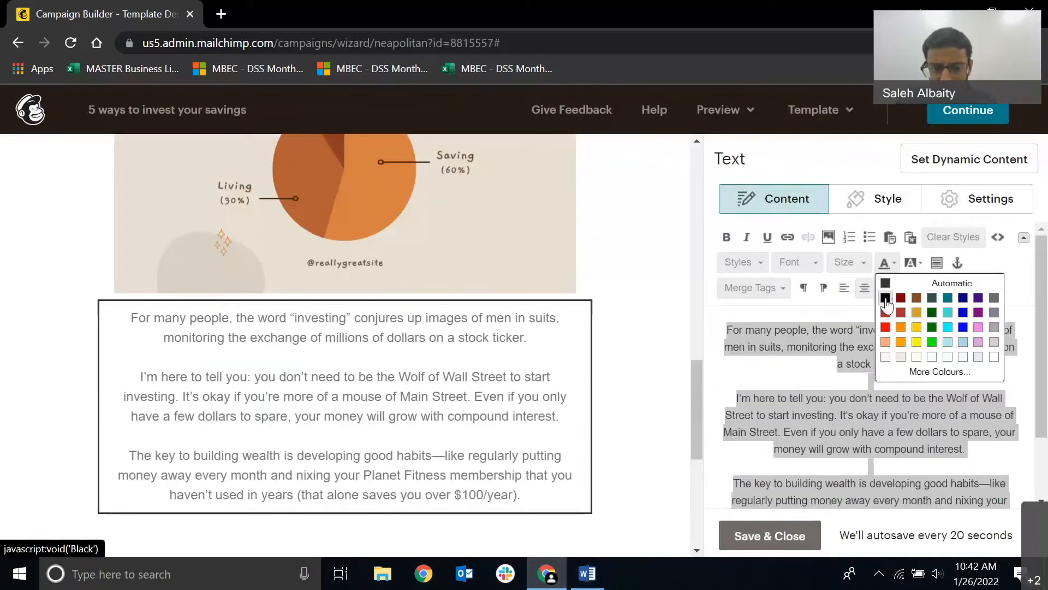
pyautogui.click(886, 299)
pyautogui.click(866, 347)
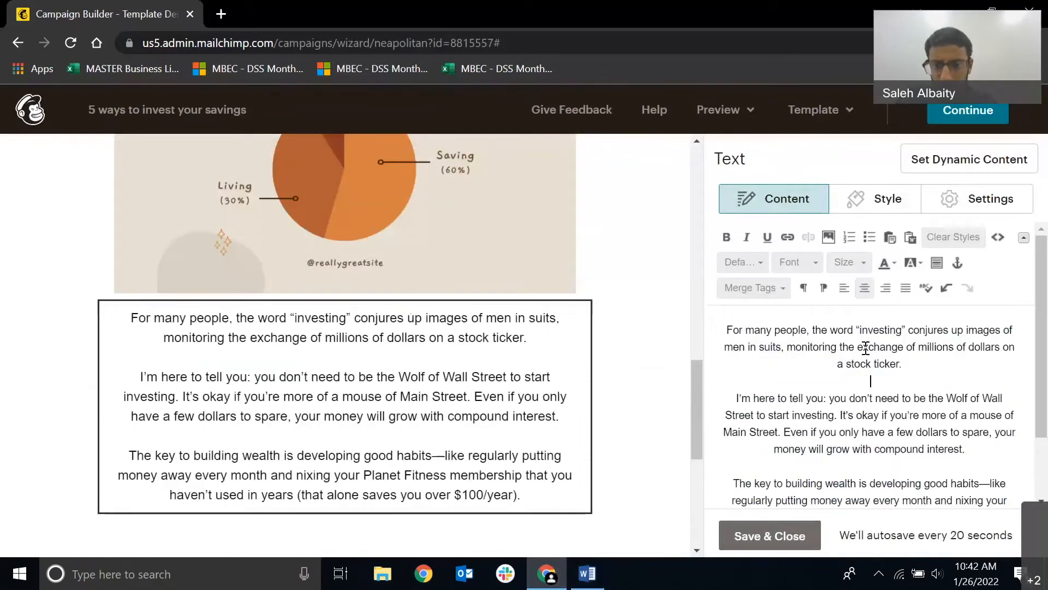
pyautogui.click(889, 267)
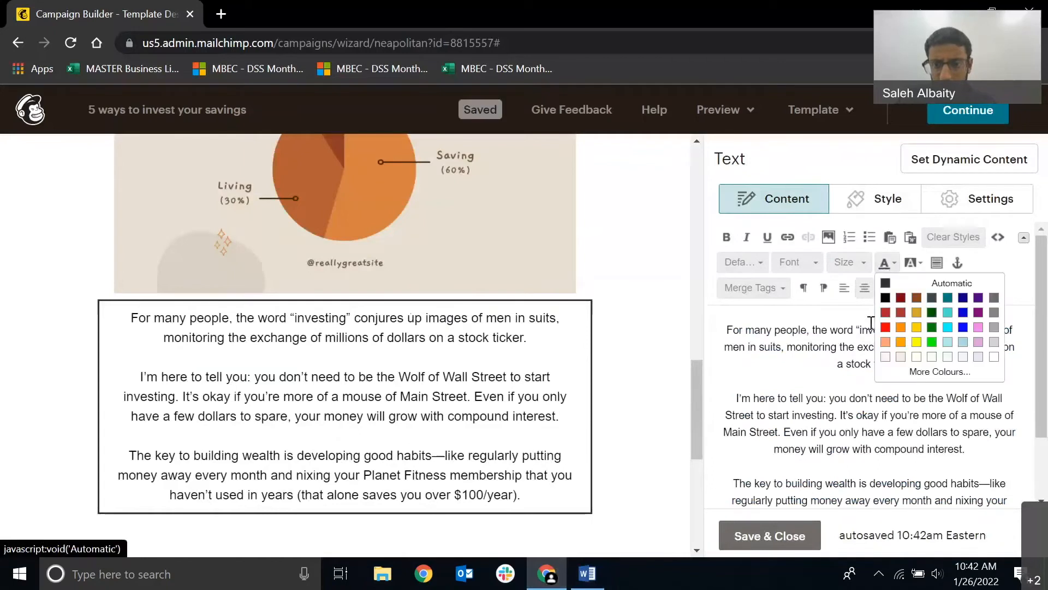
pyautogui.click(852, 260)
pyautogui.click(799, 260)
pyautogui.click(765, 457)
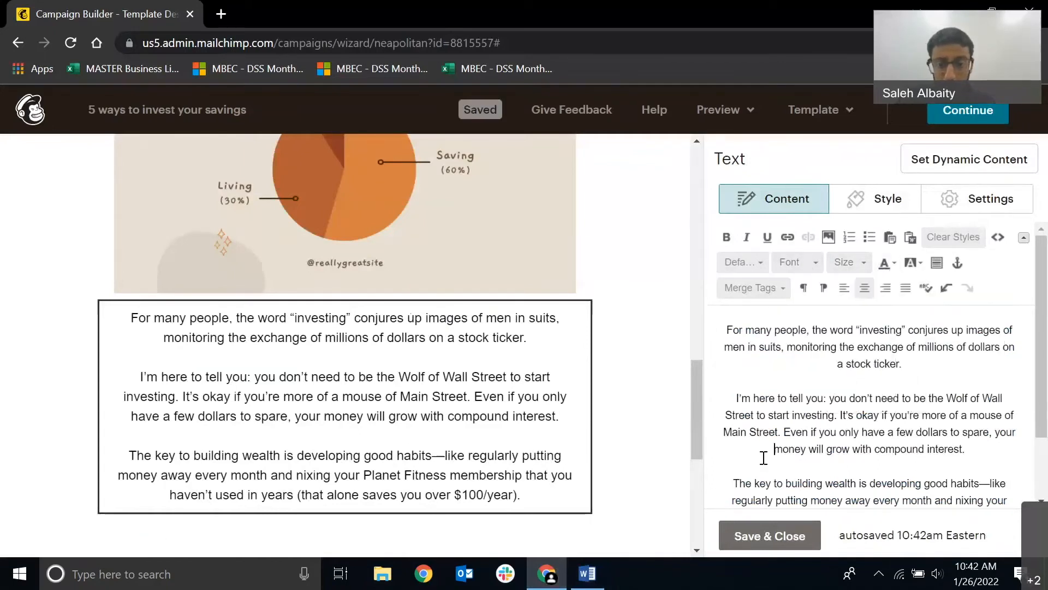
pyautogui.click(756, 536)
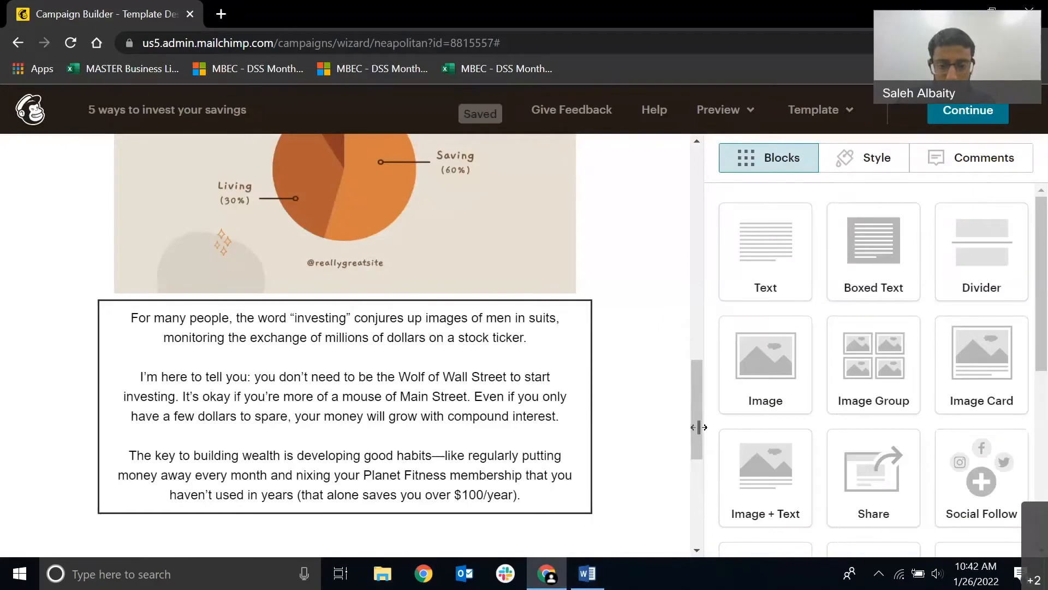
# Centre the "Long gone are the days" paragraph between the two images and save its text block.
pyautogui.moveTo(700, 435); pyautogui.dragTo(691, 426)
pyautogui.scroll(10, 617, 374)
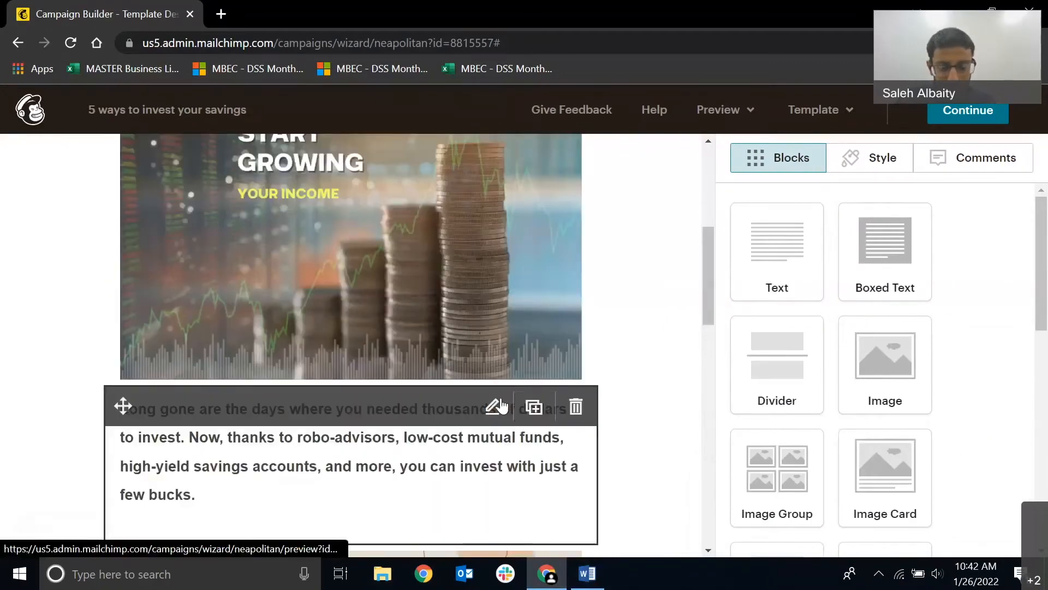
pyautogui.click(500, 406)
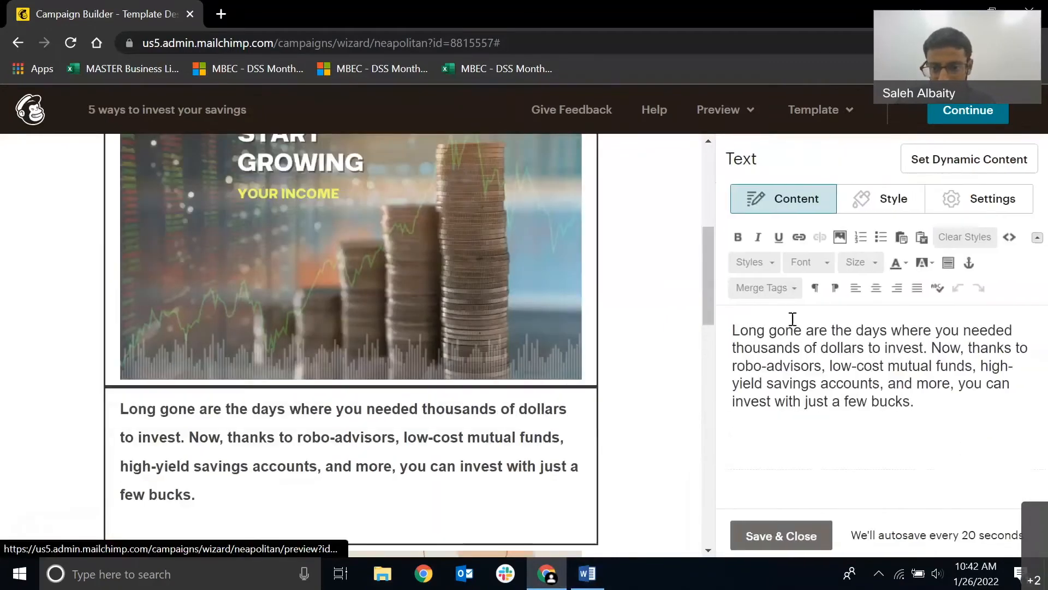
pyautogui.click(877, 288)
pyautogui.click(755, 544)
# Add an Image block below the three centred paragraphs, just above the footer.
pyautogui.scroll(-15, 706, 322)
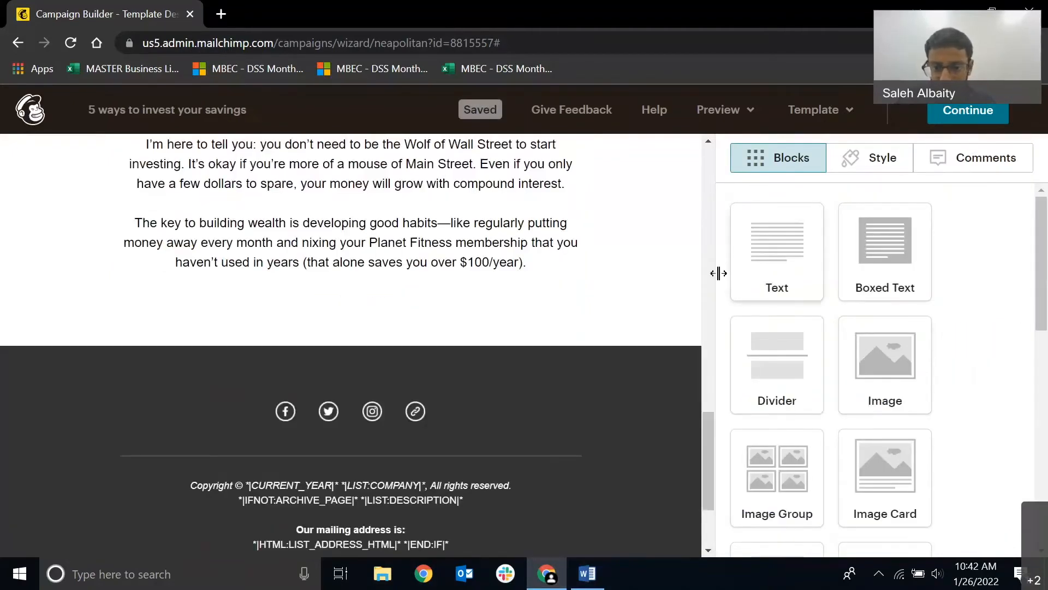
pyautogui.moveTo(769, 275); pyautogui.dragTo(667, 265)
pyautogui.moveTo(727, 375); pyautogui.dragTo(440, 299)
# Upload "Untitled (1200 × 800 px) (2)" into the new image block and save it.
pyautogui.click(821, 246)
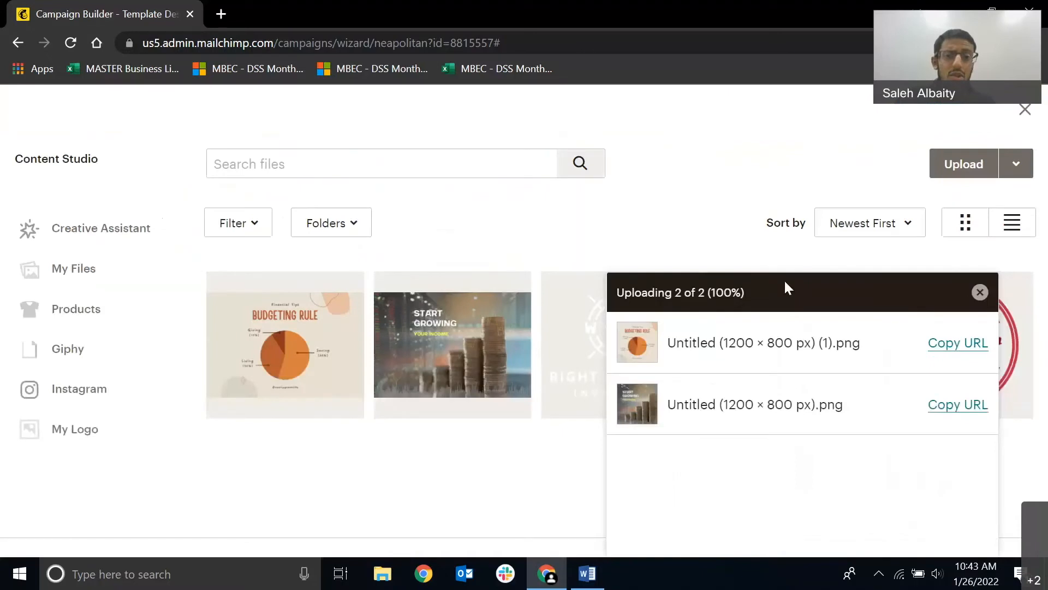
pyautogui.click(980, 292)
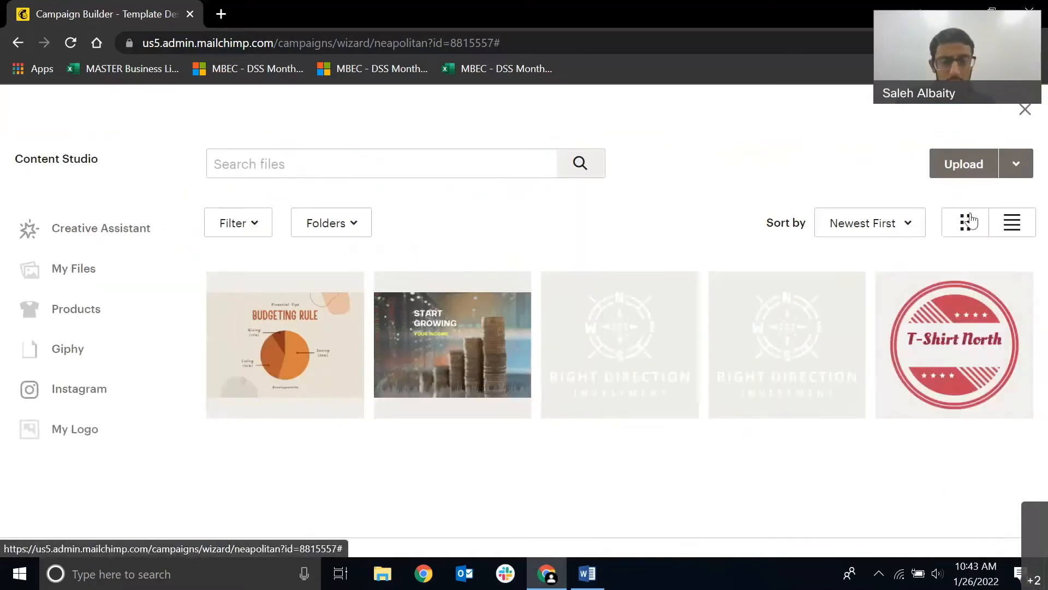
pyautogui.click(974, 175)
pyautogui.click(356, 257)
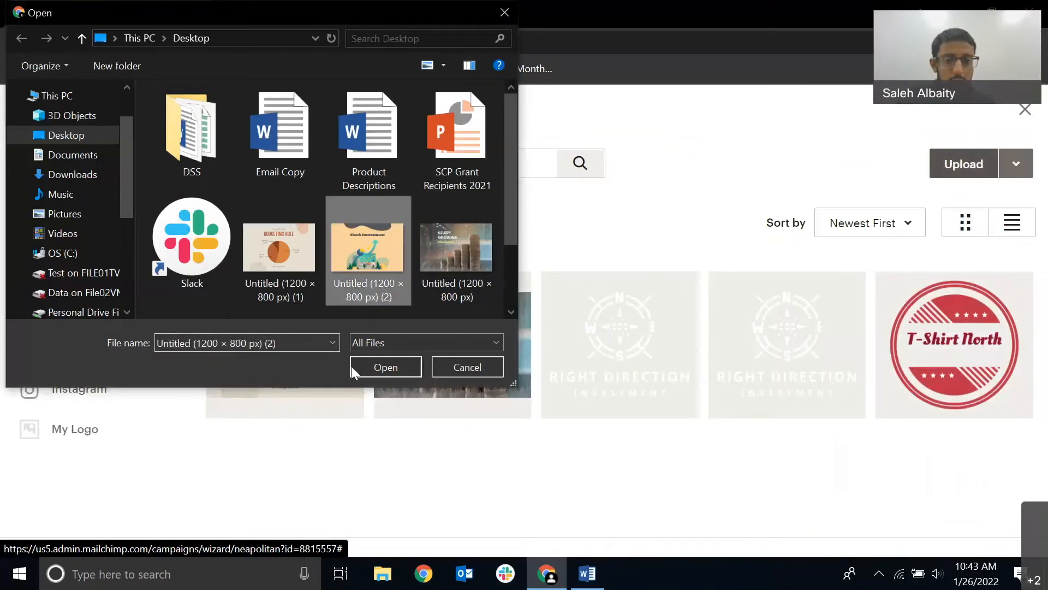
pyautogui.click(369, 373)
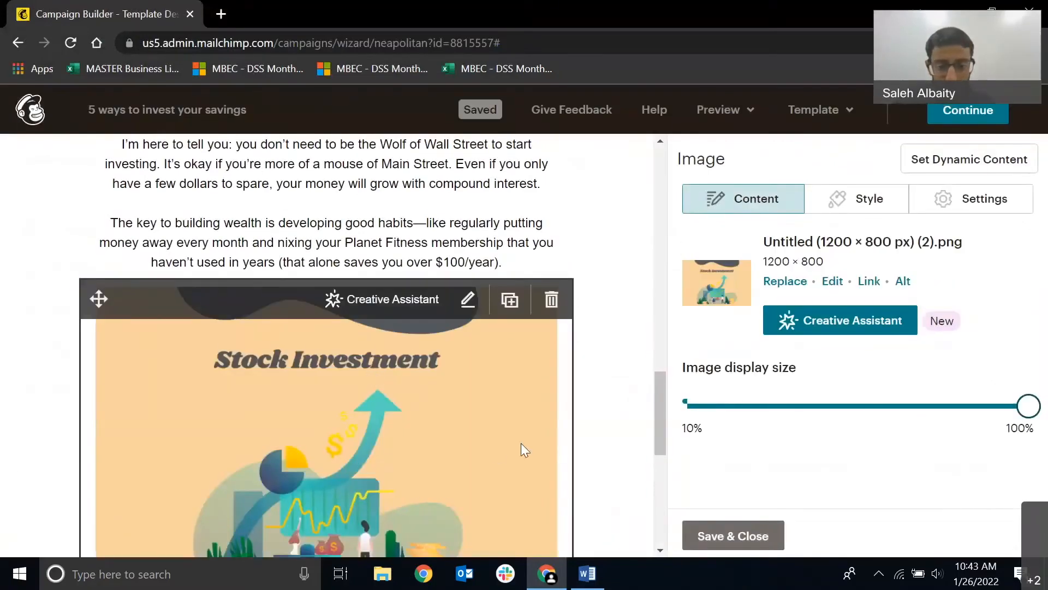
pyautogui.scroll(-3, 557, 447)
pyautogui.click(730, 546)
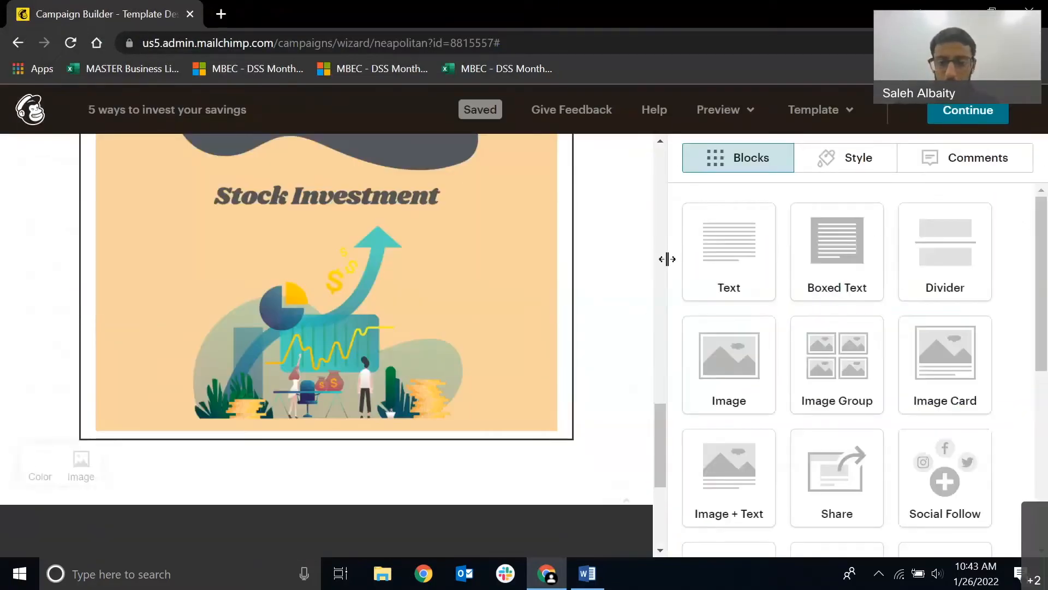
# Add a Text block below the Stock Investment image and copy the "Once you have a little money" line with its five-item list from Word.
pyautogui.moveTo(707, 257); pyautogui.dragTo(347, 419)
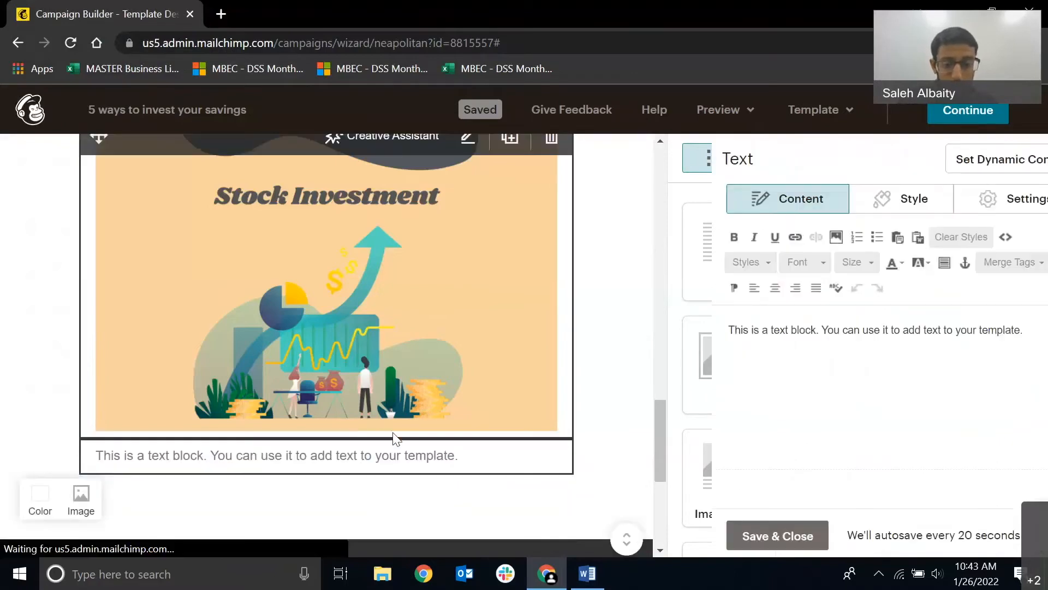
pyautogui.click(575, 583)
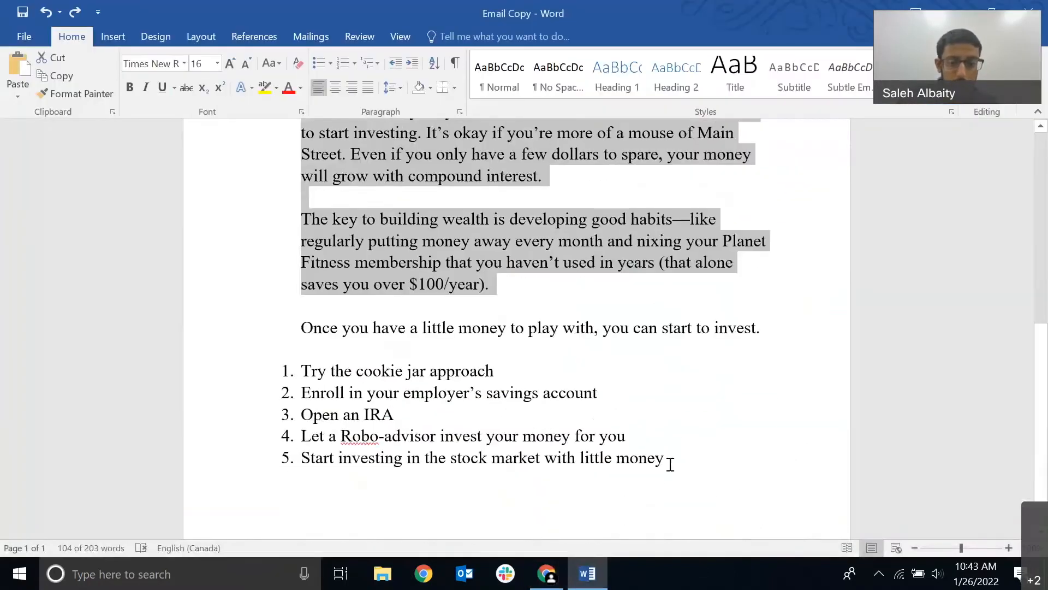
pyautogui.moveTo(669, 463); pyautogui.dragTo(276, 327)
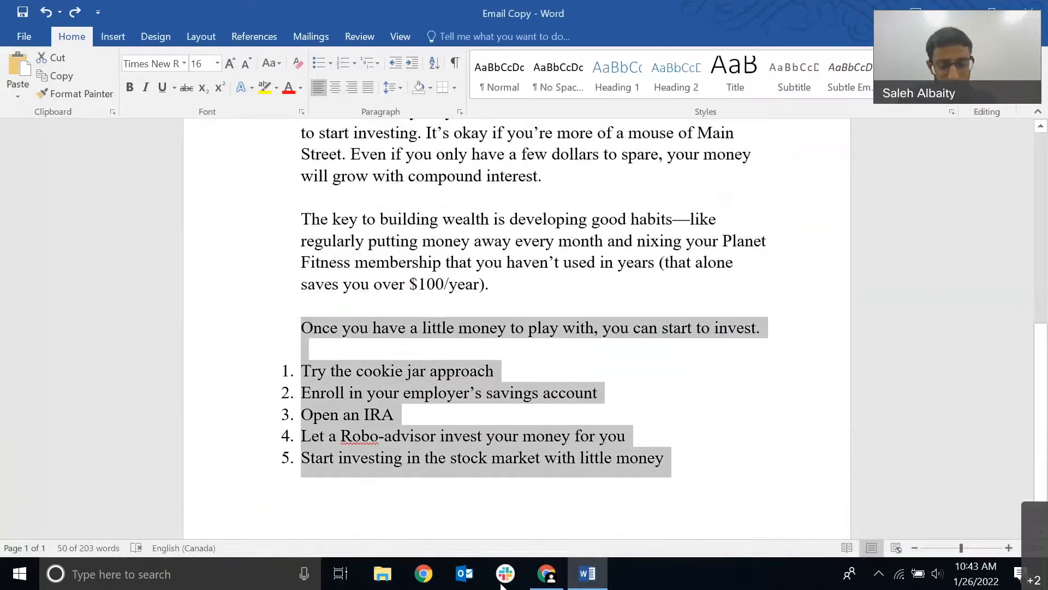
# Switch back to Mailchimp, replace the placeholder text with the copied line and numbered list, and save the text block.
pyautogui.click(539, 583)
pyautogui.hotkey('ctrl', 'a')
pyautogui.press('BackSpace')
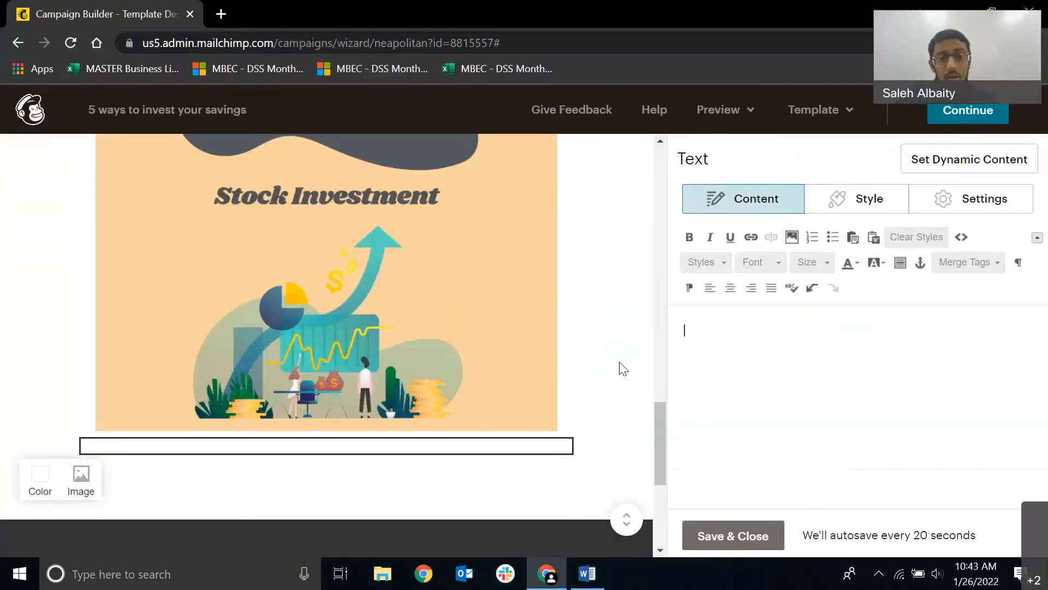
pyautogui.write('Once you have a little money to play with, you can start to invest.  1. Try the cookie jar approach 2. Enroll in your employer’s savings account 3. Open an IRA 4. Let a Robo-advisor invest your money for you 5. Start investing in the stock market with little money')
pyautogui.click(748, 534)
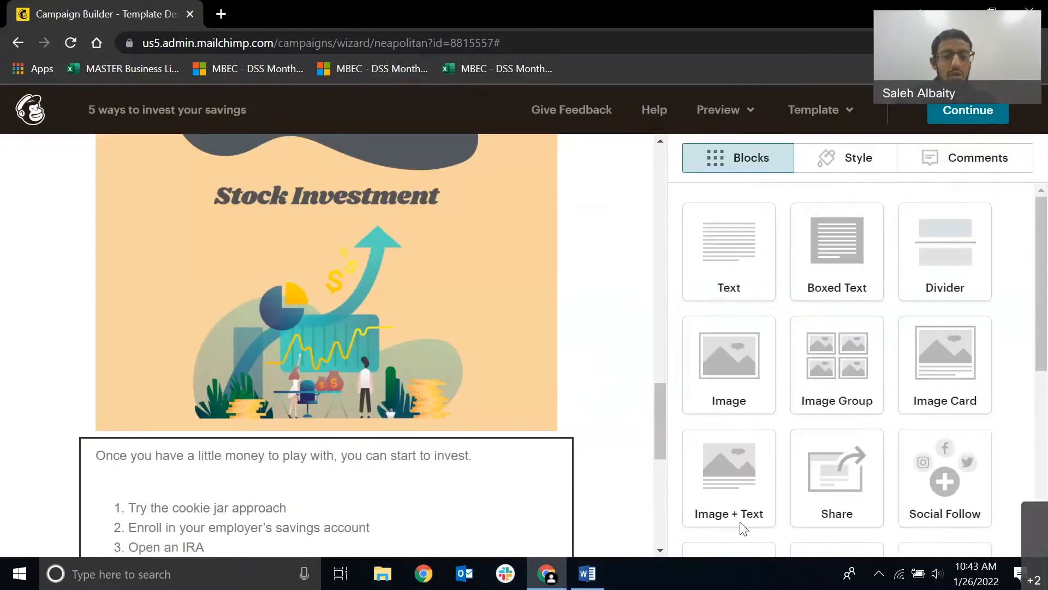
# Insert an extra Text block between the Stock Investment image and the numbered list's text, and delete it again.
pyautogui.scroll(-2, 646, 456)
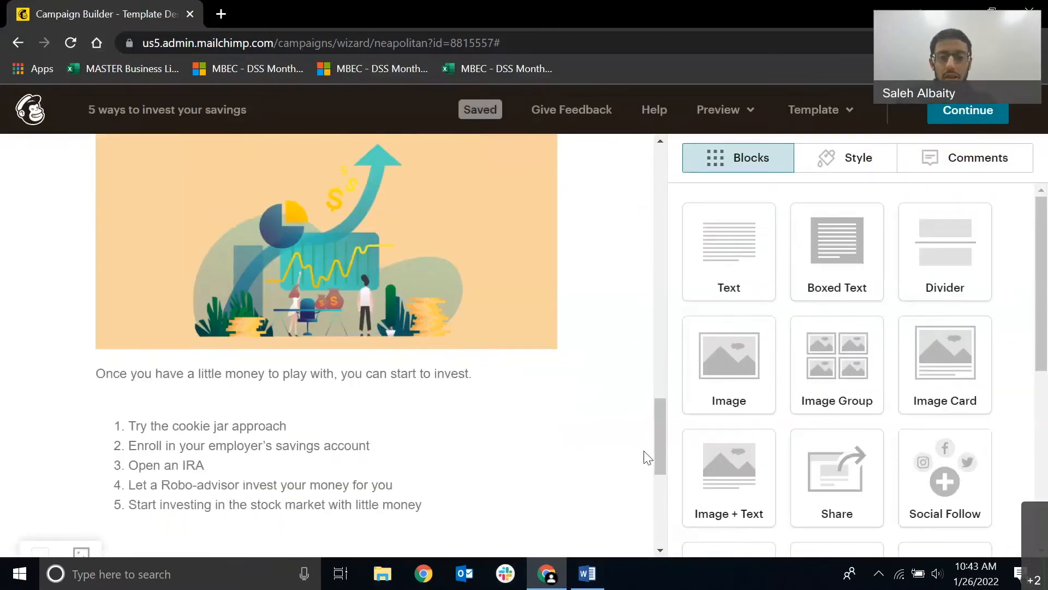
pyautogui.scroll(8, 646, 456)
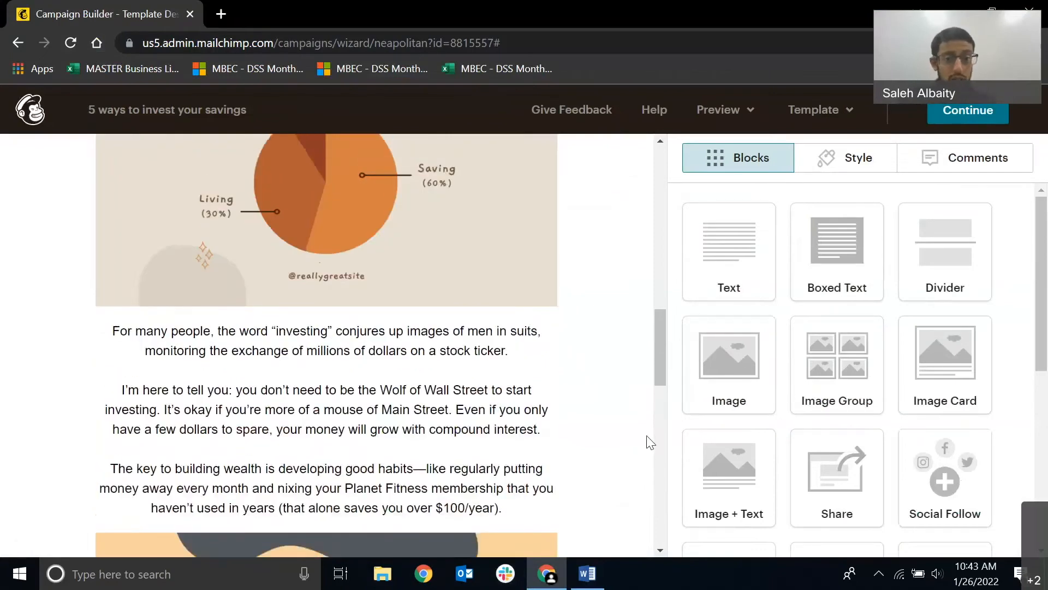
pyautogui.scroll(-7, 647, 437)
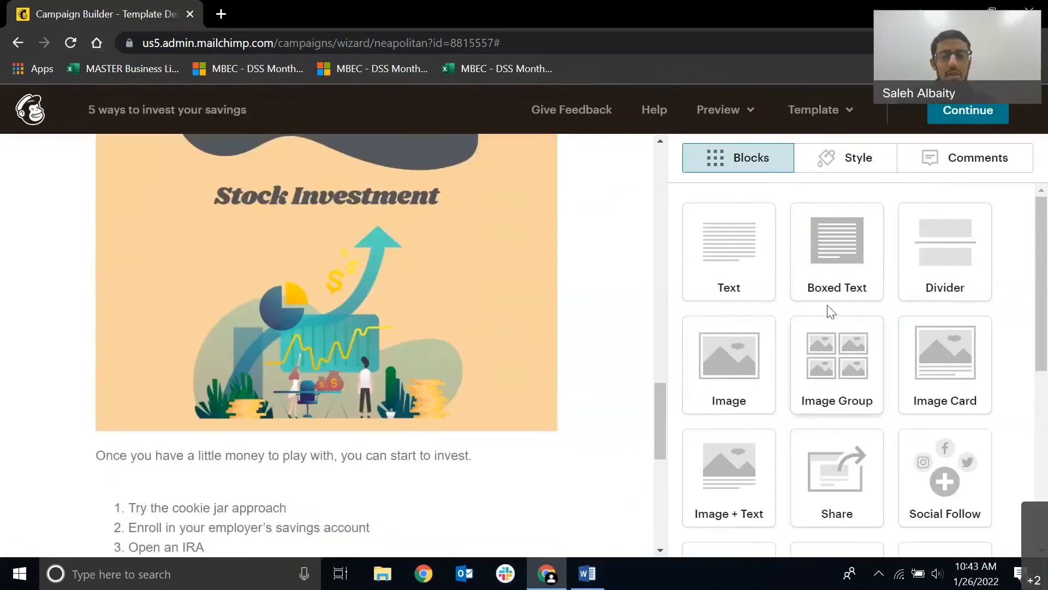
pyautogui.moveTo(764, 276); pyautogui.dragTo(391, 421)
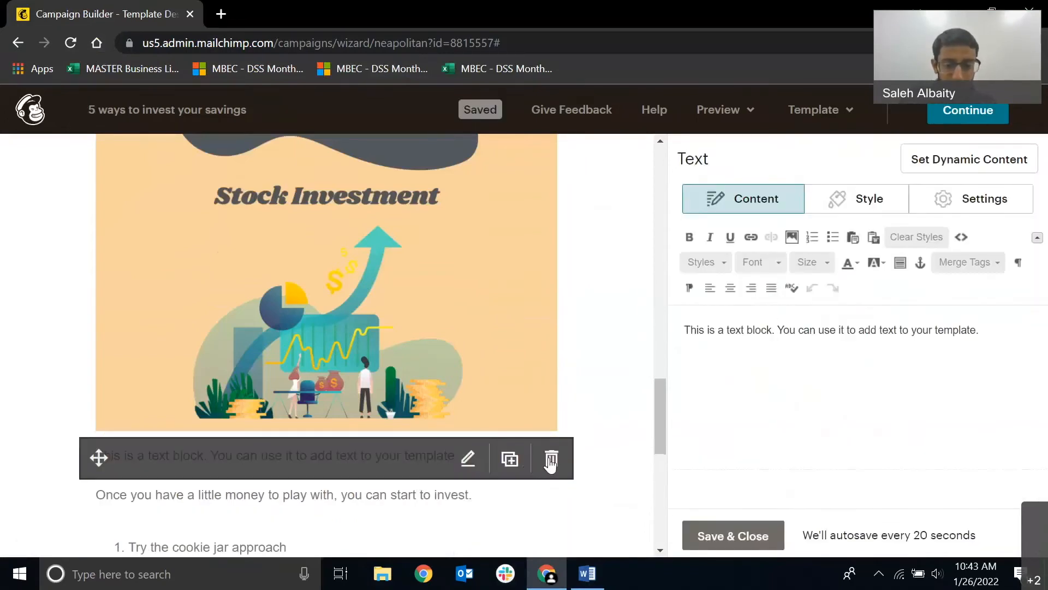
pyautogui.click(551, 457)
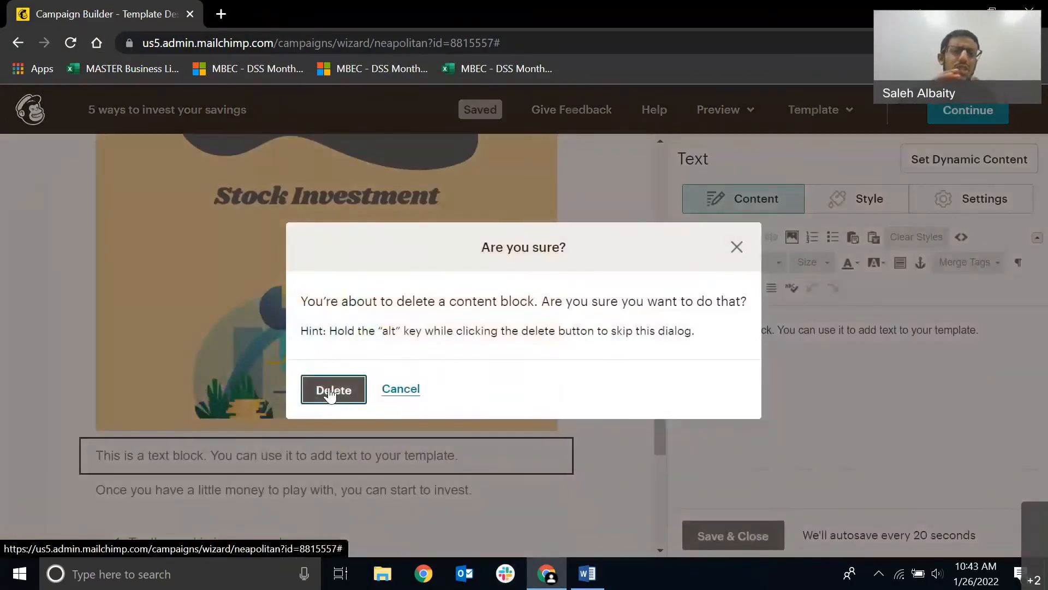
pyautogui.click(329, 389)
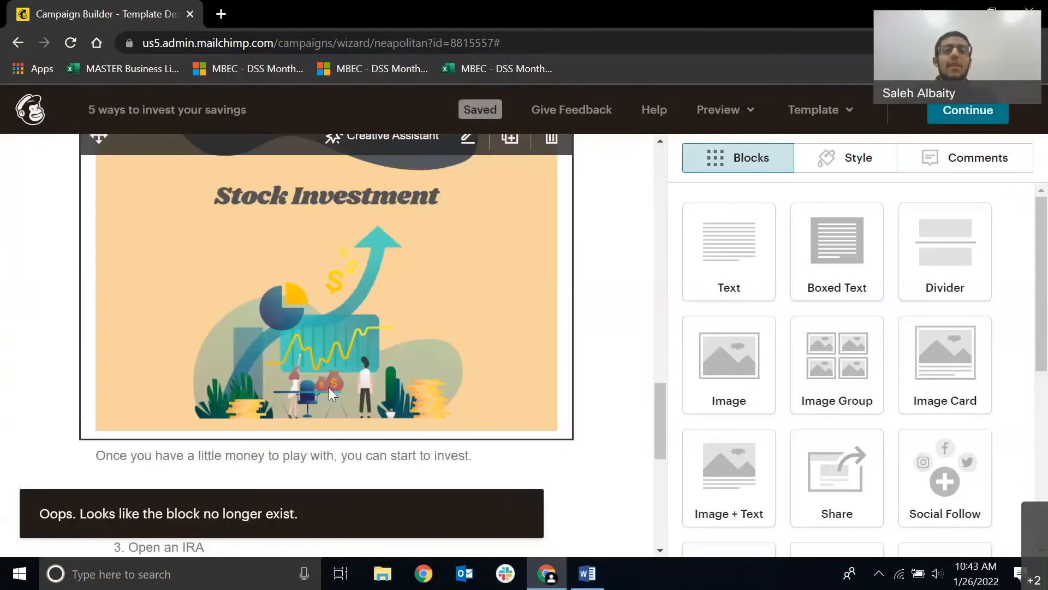
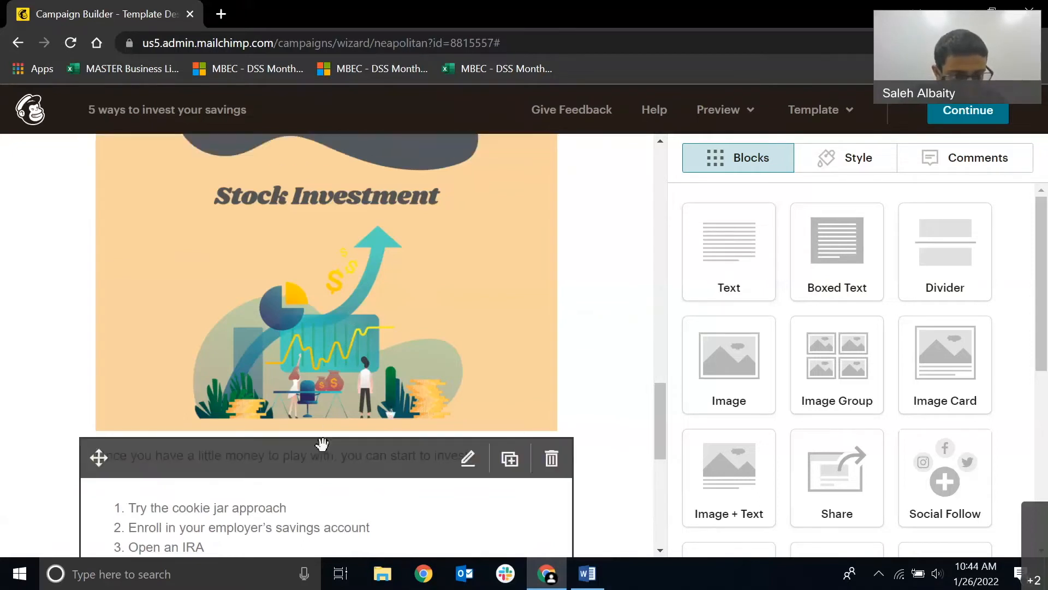
# Insert a Text block directly below the Stock Investment image, clear its placeholder text and save it as an empty spacer.
pyautogui.moveTo(715, 254); pyautogui.dragTo(336, 369)
pyautogui.moveTo(903, 349); pyautogui.dragTo(661, 360)
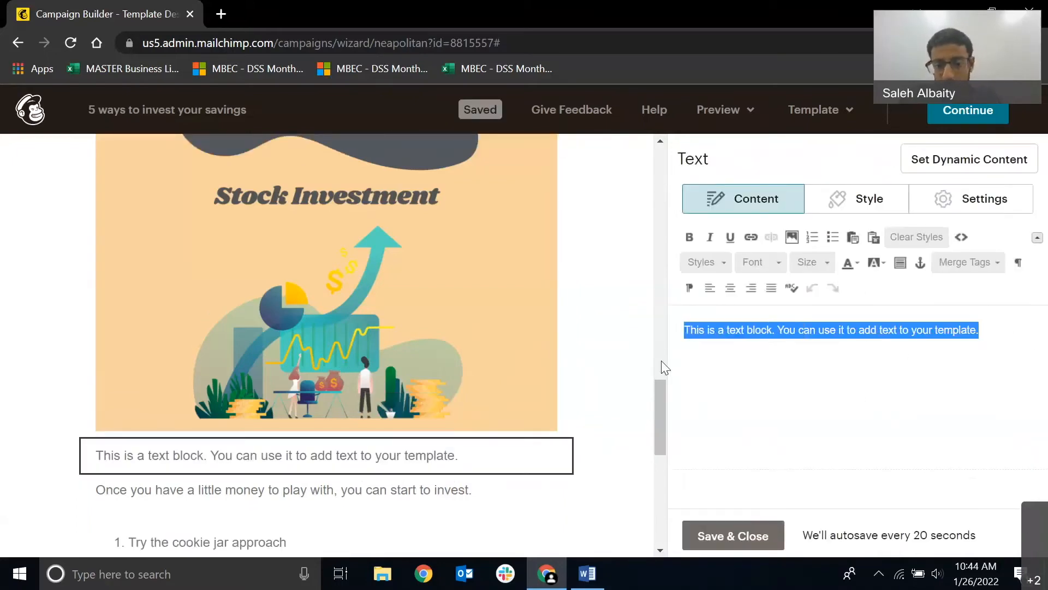
pyautogui.press('BackSpace')
pyautogui.click(730, 531)
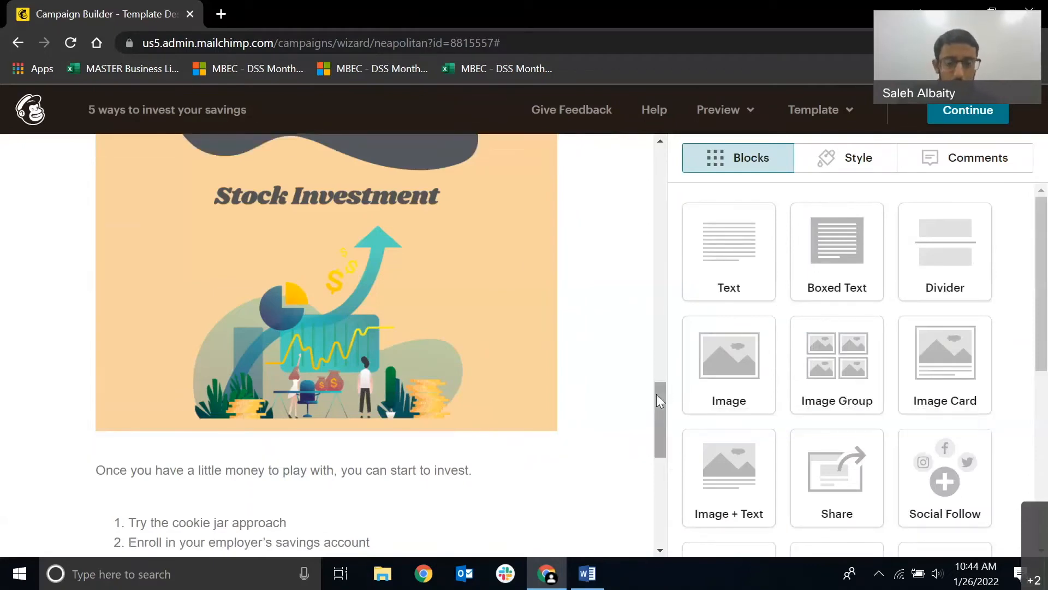
# Add a Button block below the numbered list and set its button text to READ MORE.
pyautogui.moveTo(656, 394); pyautogui.dragTo(641, 469)
pyautogui.scroll(-1, 843, 328)
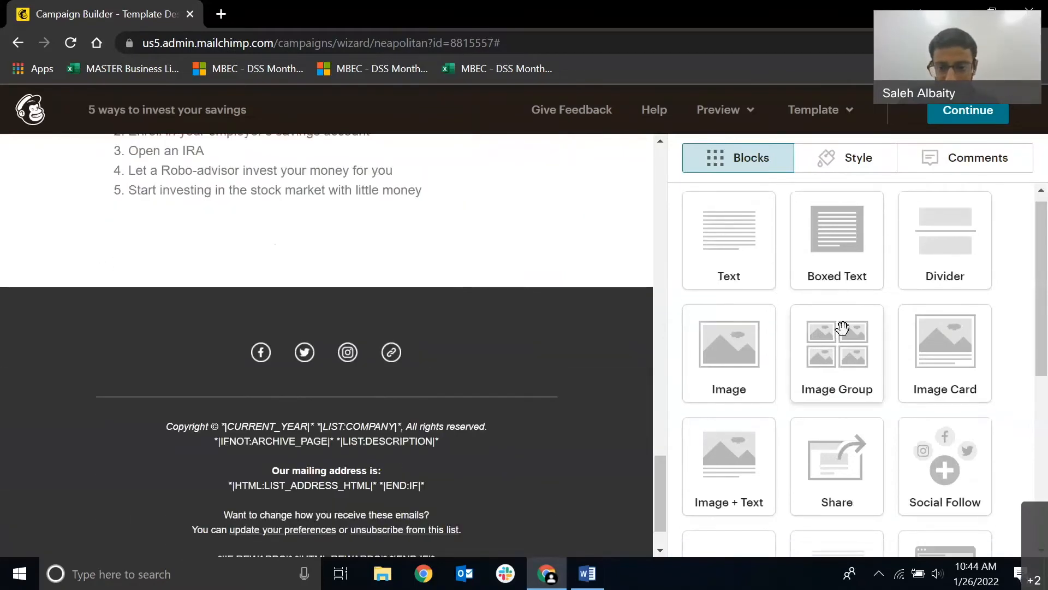
pyautogui.scroll(-3, 840, 327)
pyautogui.moveTo(729, 425); pyautogui.dragTo(324, 218)
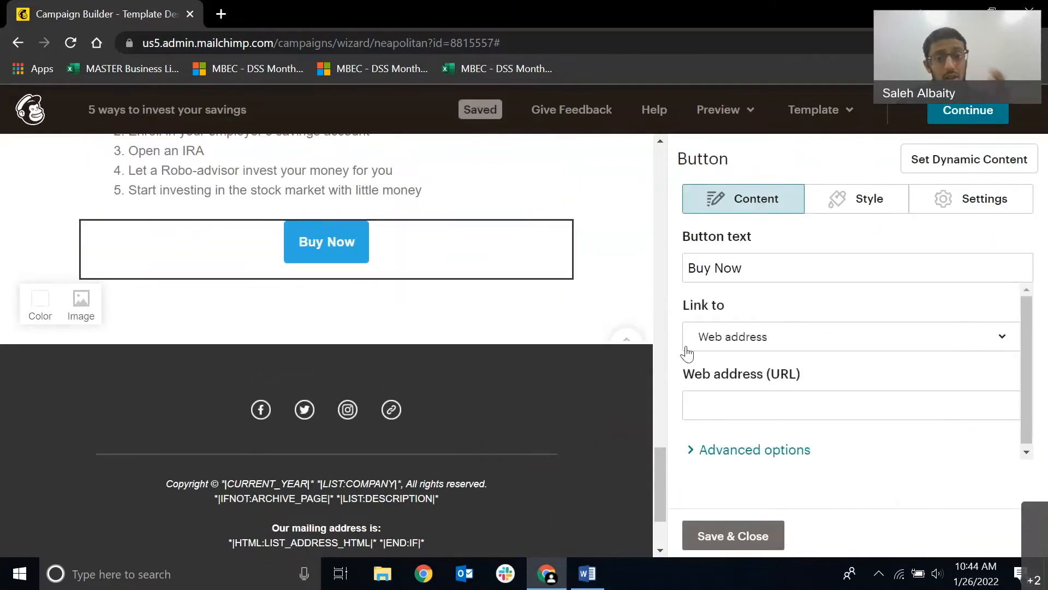
pyautogui.click(766, 266)
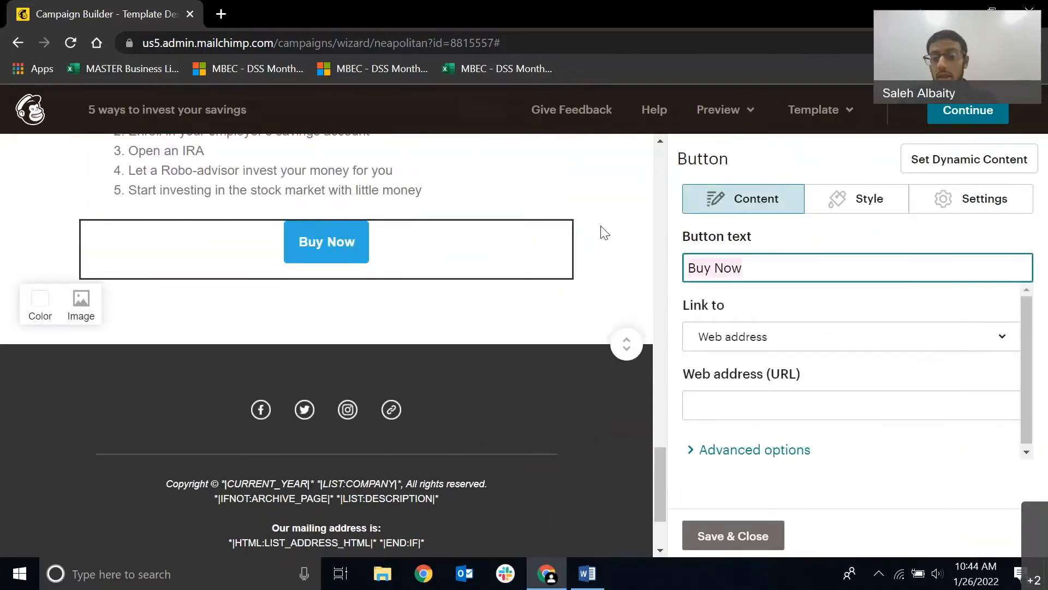
pyautogui.write('REA')
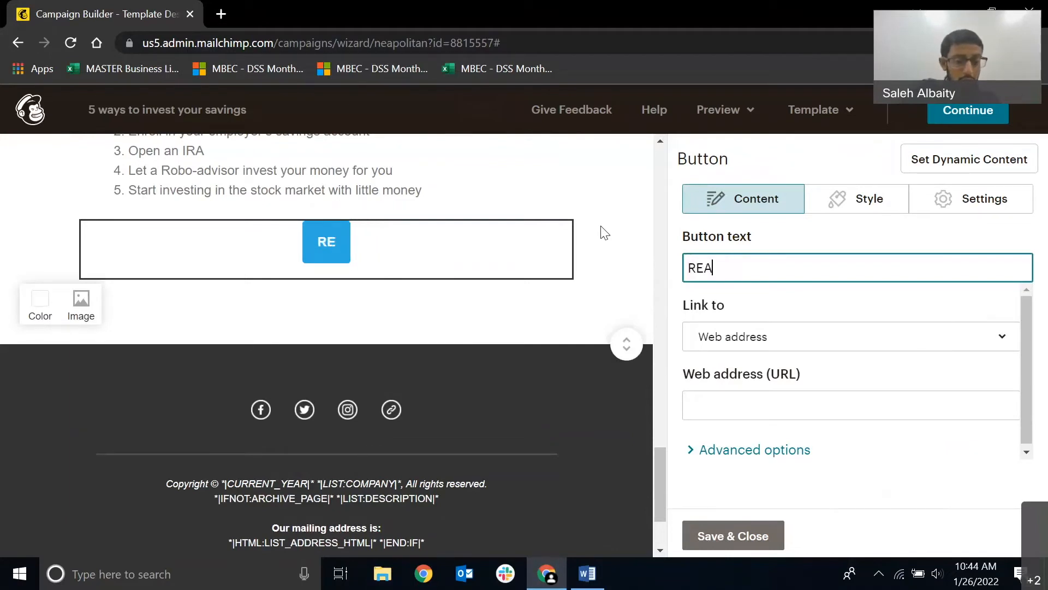
pyautogui.write('D MORE')
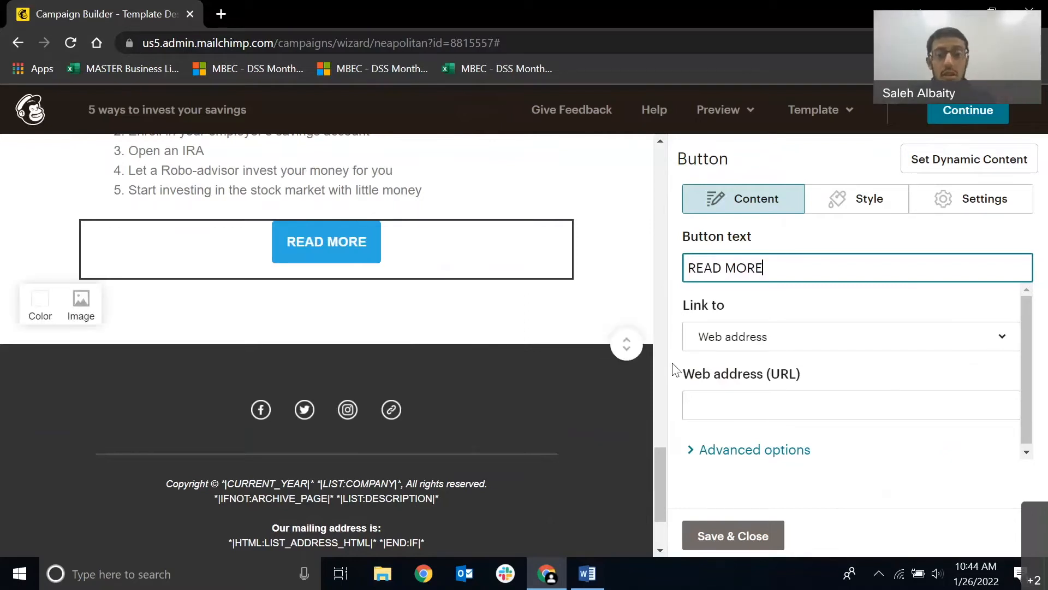
# Review the READ MORE button's web address field and advanced options, and save the block.
pyautogui.moveTo(445, 251)
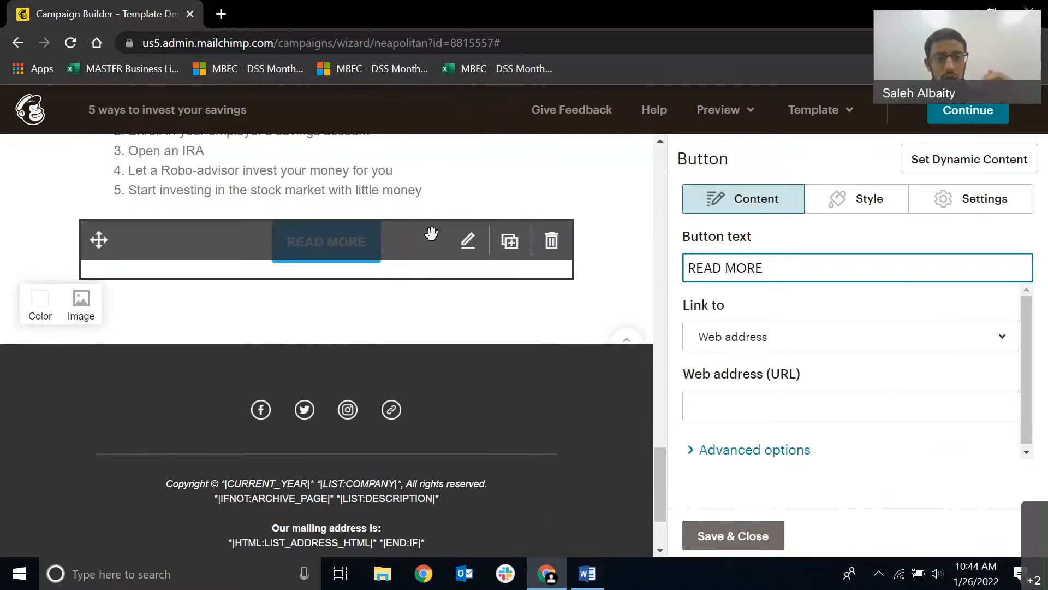
pyautogui.click(748, 397)
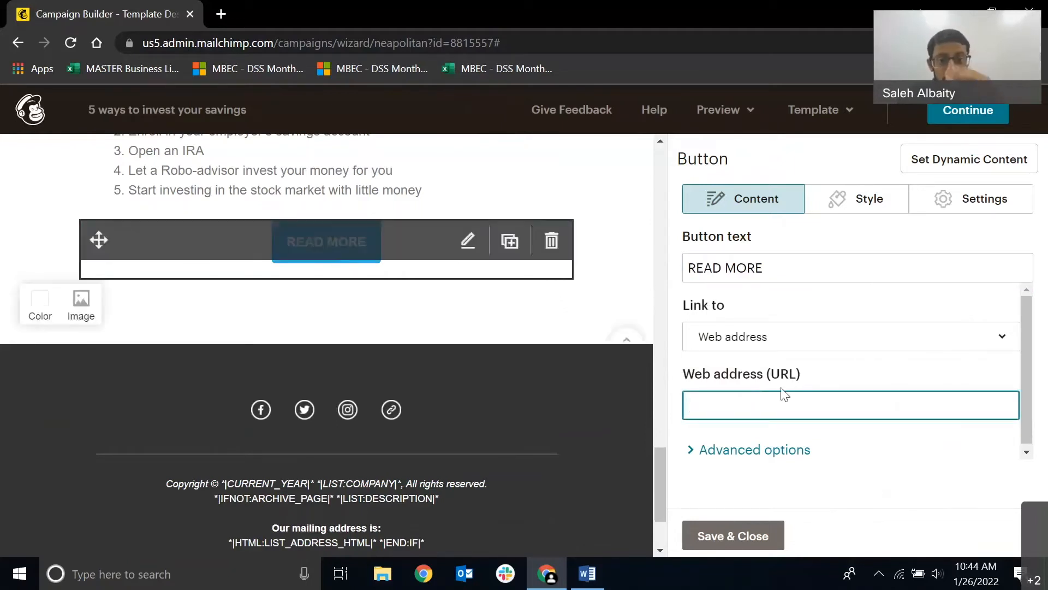
pyautogui.click(767, 456)
pyautogui.scroll(-1, 765, 461)
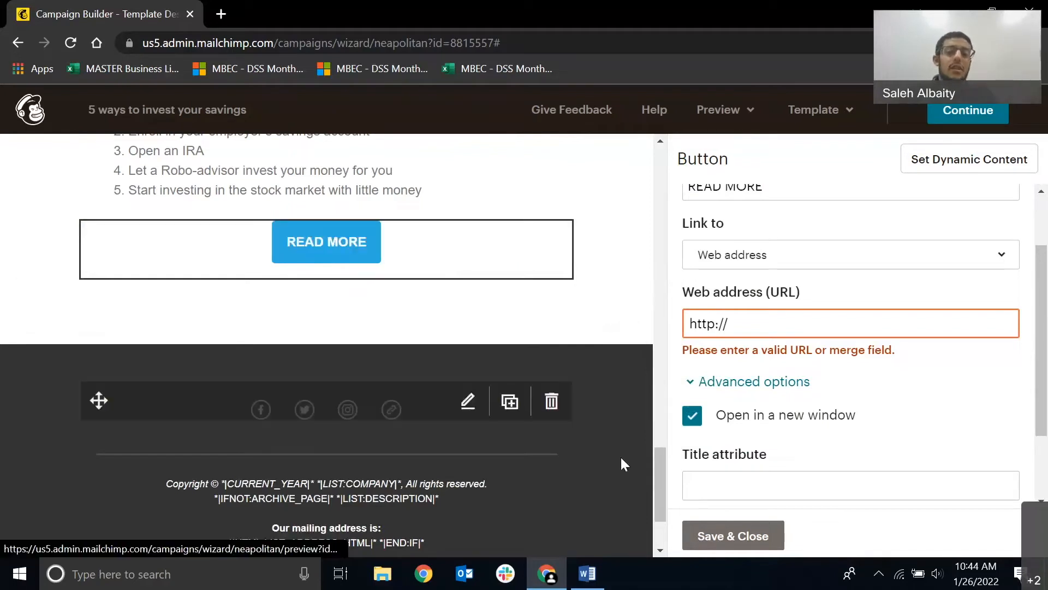
pyautogui.click(760, 537)
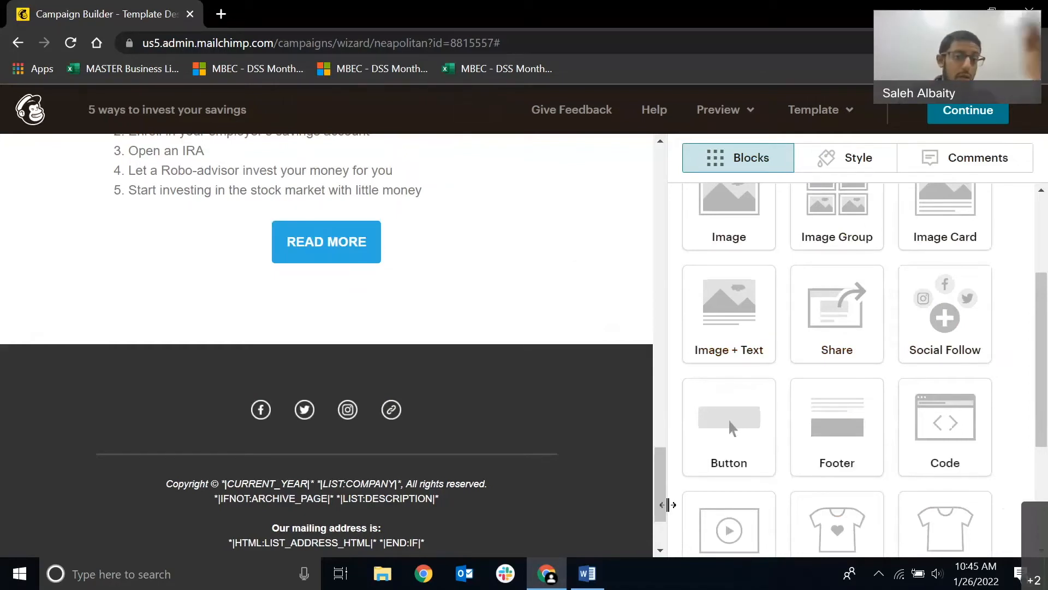
# Delete the empty block below the READ MORE button.
pyautogui.moveTo(427, 316)
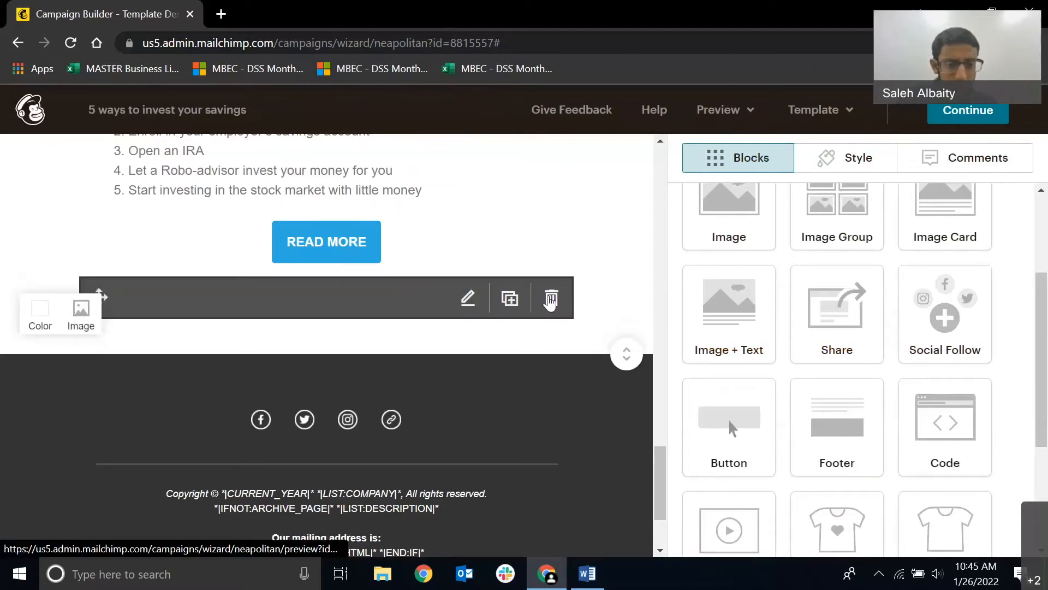
pyautogui.click(551, 298)
pyautogui.click(344, 391)
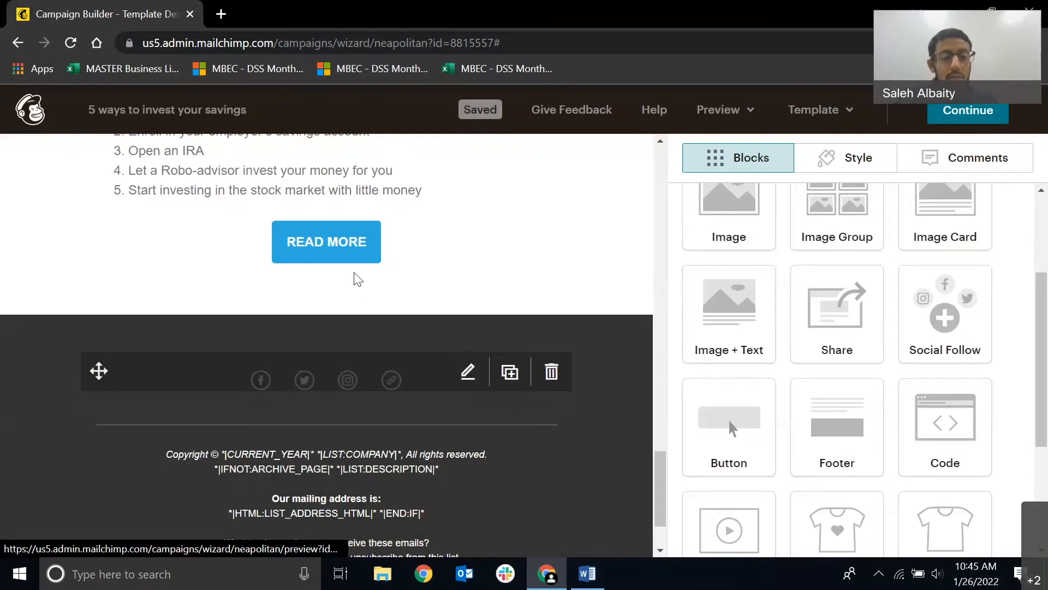
# Open the Social Follow block in the footer for editing and look through the networks offered for its Facebook entry.
pyautogui.click(461, 373)
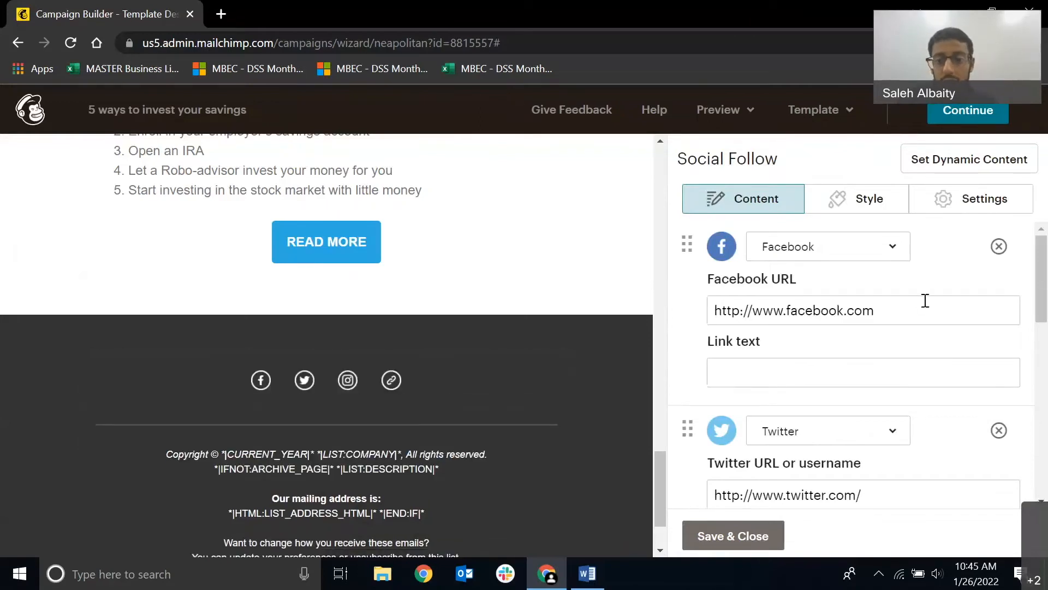
pyautogui.moveTo(926, 300); pyautogui.dragTo(644, 322)
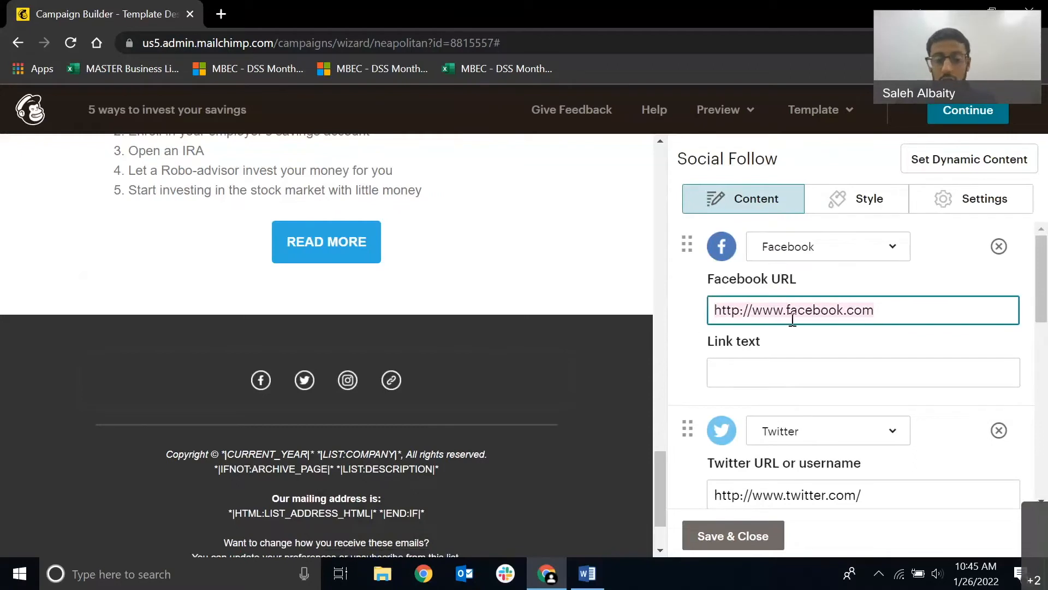
pyautogui.scroll(-2, 791, 344)
pyautogui.scroll(2, 852, 262)
pyautogui.click(857, 255)
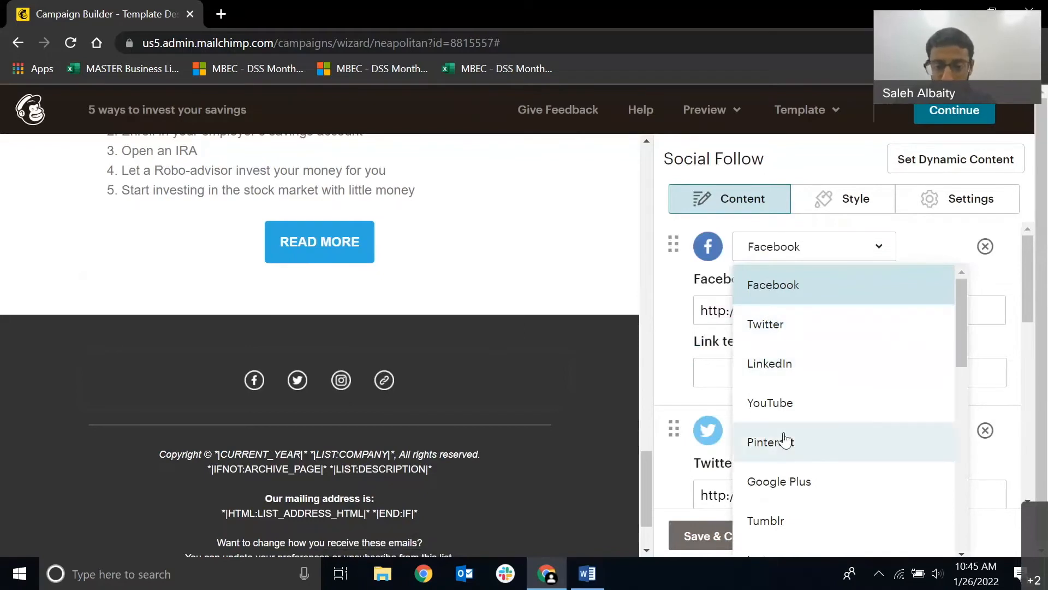
pyautogui.scroll(-3, 798, 508)
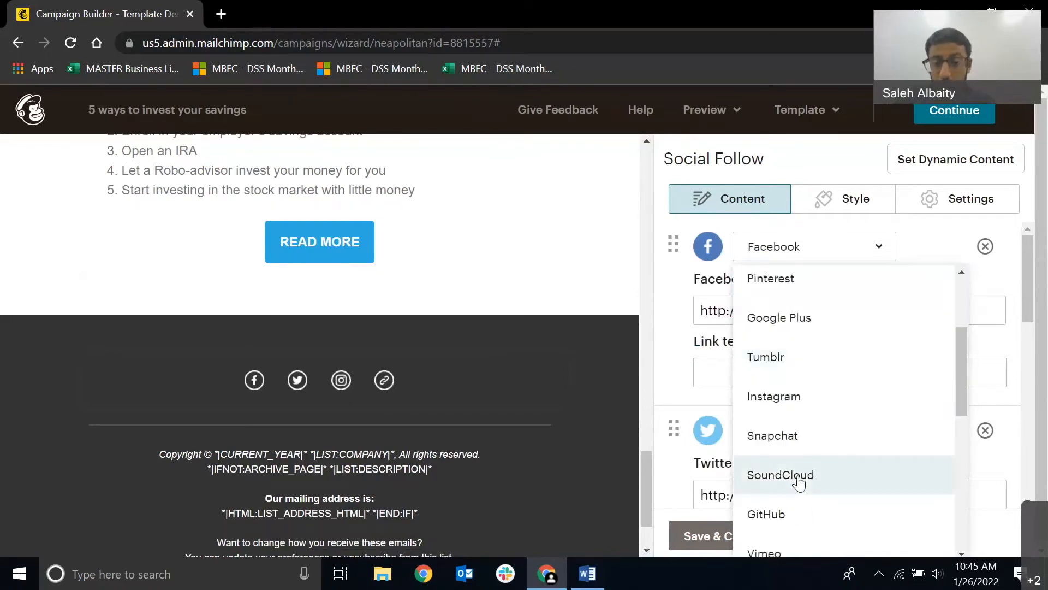
pyautogui.click(669, 314)
# Change the Social Follow block's Twitter entry to LinkedIn.
pyautogui.scroll(-3, 739, 362)
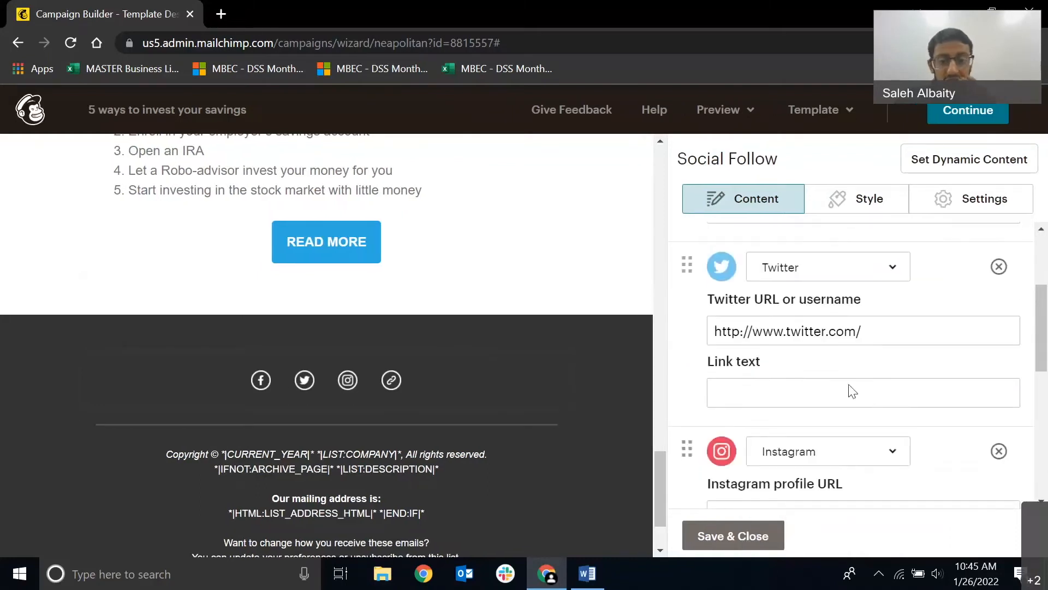
pyautogui.click(847, 268)
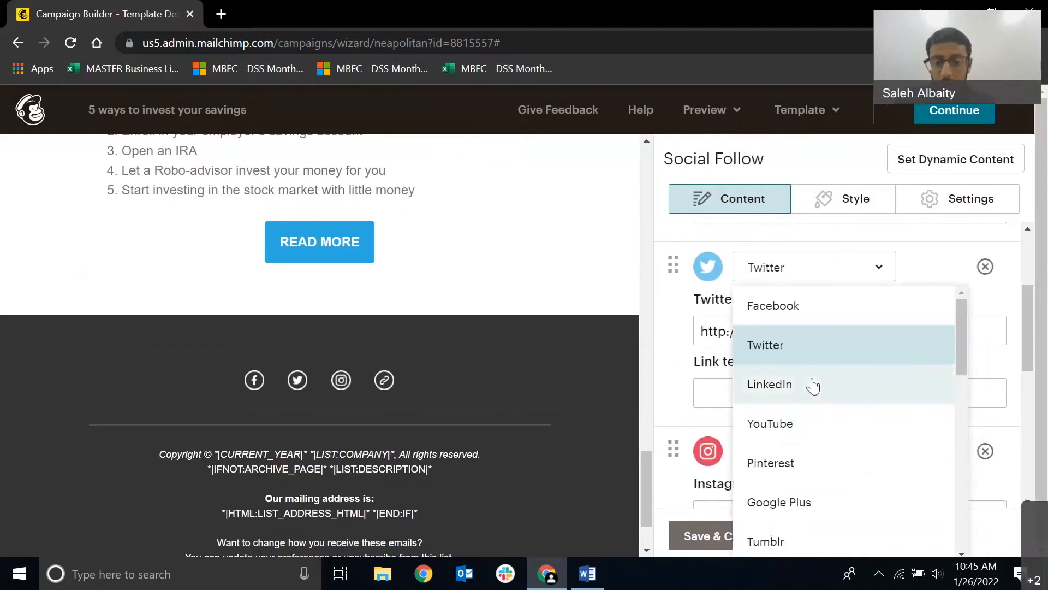
pyautogui.click(813, 378)
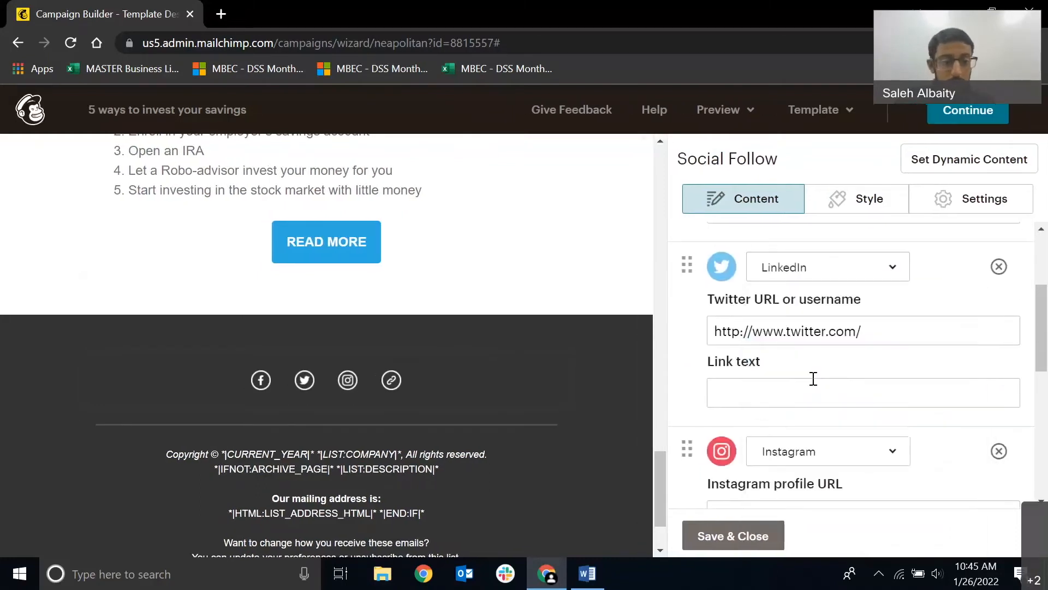
# Remove the Instagram entry from the Social Follow block and move LinkedIn above Facebook.
pyautogui.click(998, 451)
pyautogui.scroll(3, 724, 293)
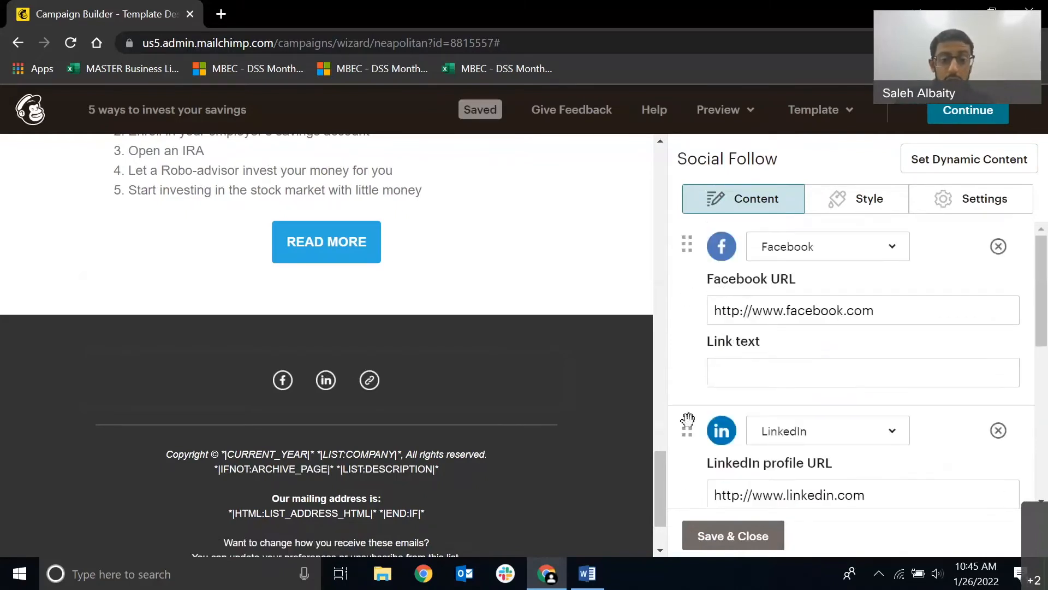
pyautogui.moveTo(687, 419); pyautogui.dragTo(715, 282)
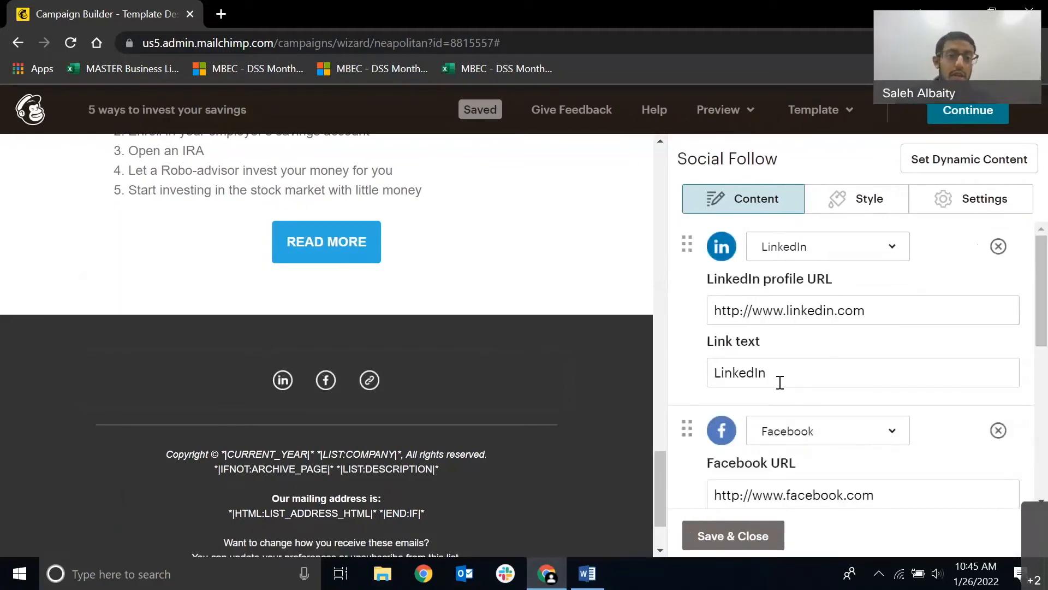
# Set the Social Follow block's icon style to Solid.
pyautogui.click(939, 204)
pyautogui.scroll(-6, 831, 366)
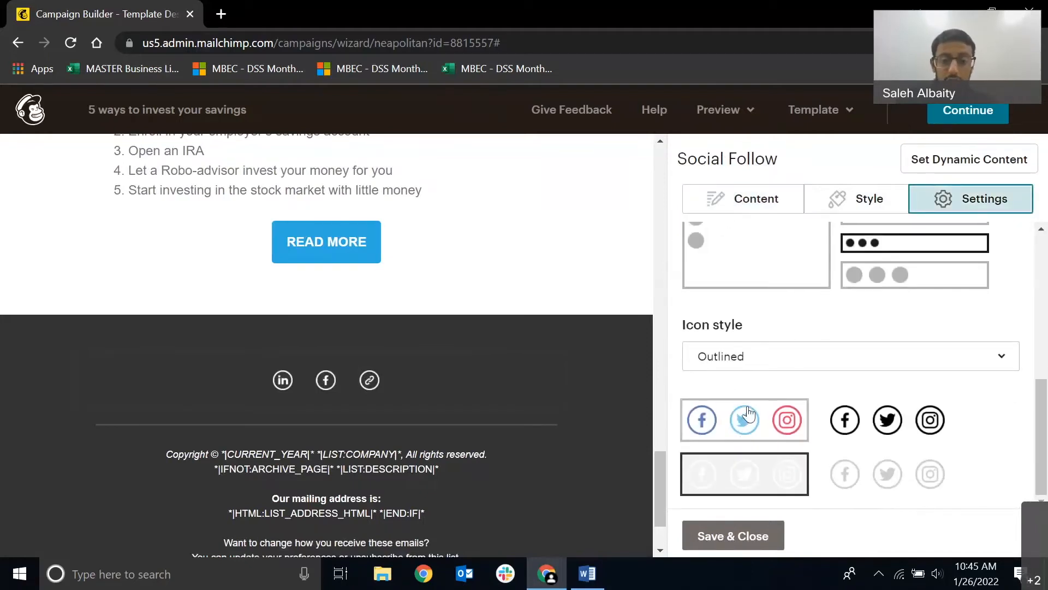
pyautogui.click(773, 371)
pyautogui.click(745, 395)
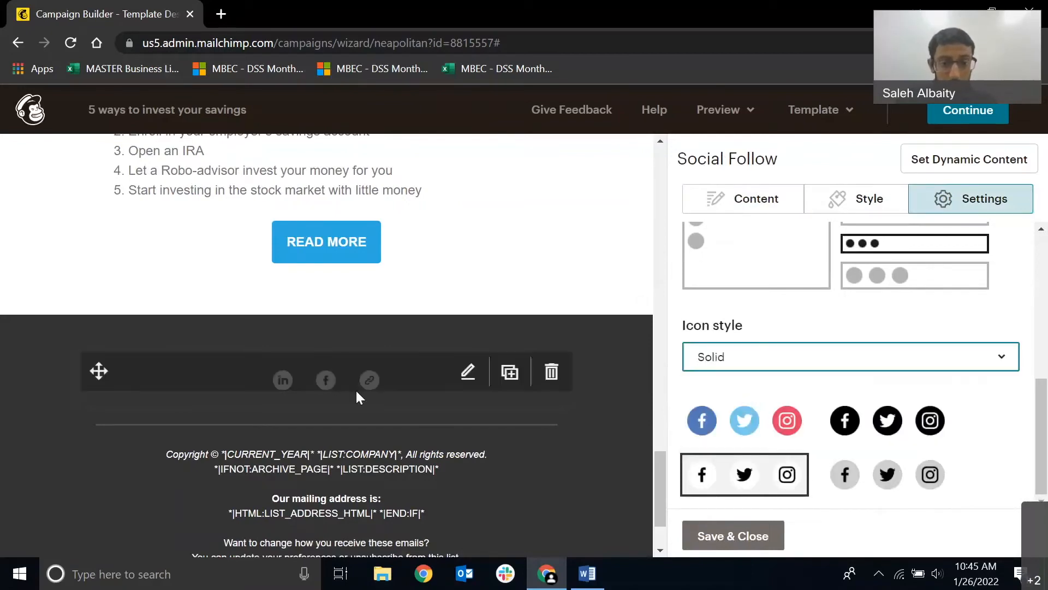
# Compare the gray, white and black variants of the solid social icons and choose the coloured one.
pyautogui.click(738, 428)
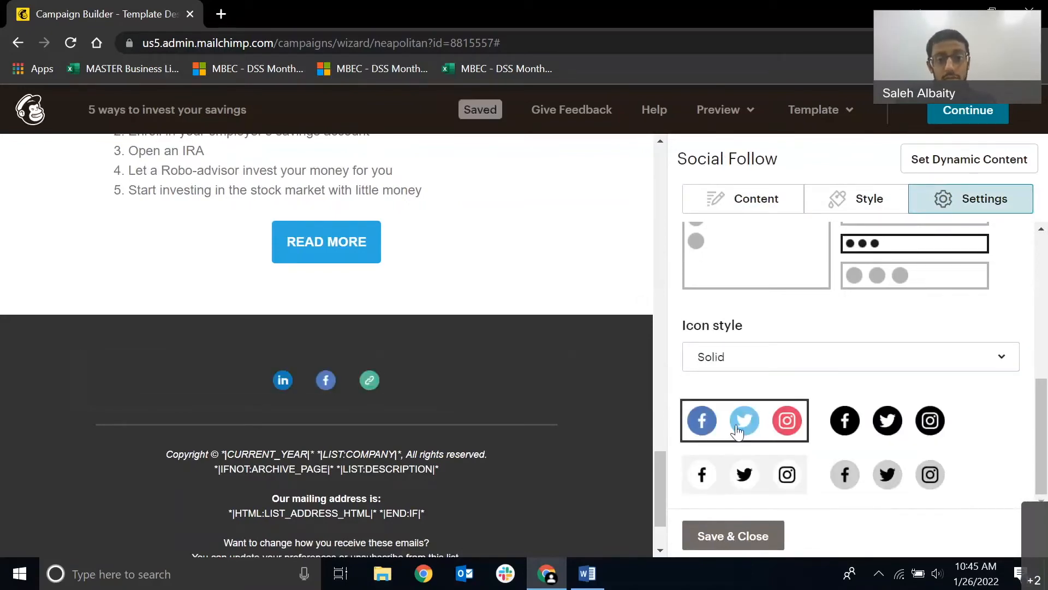
pyautogui.click(886, 475)
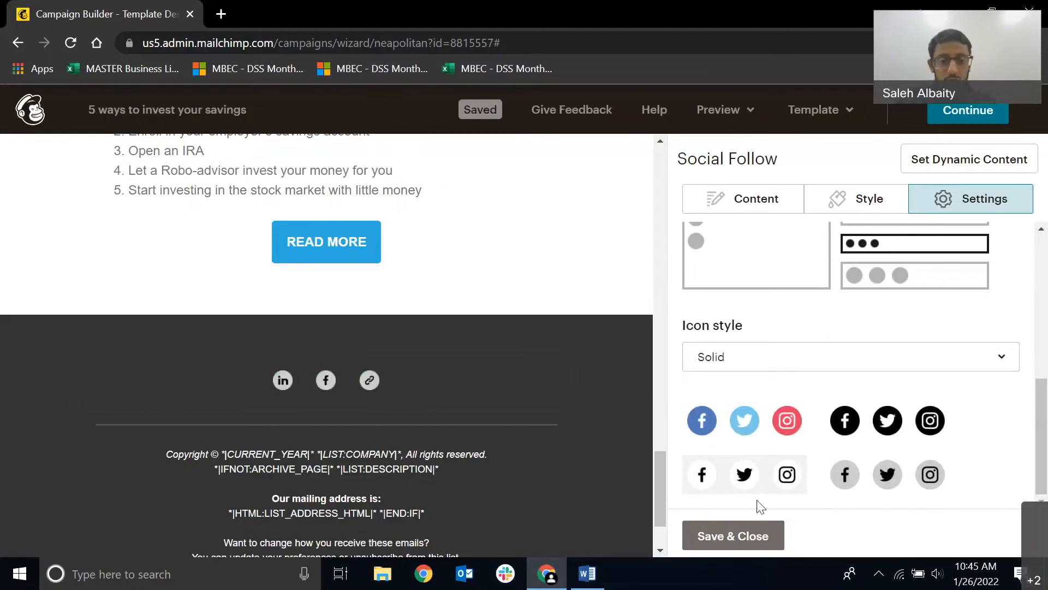
pyautogui.click(778, 482)
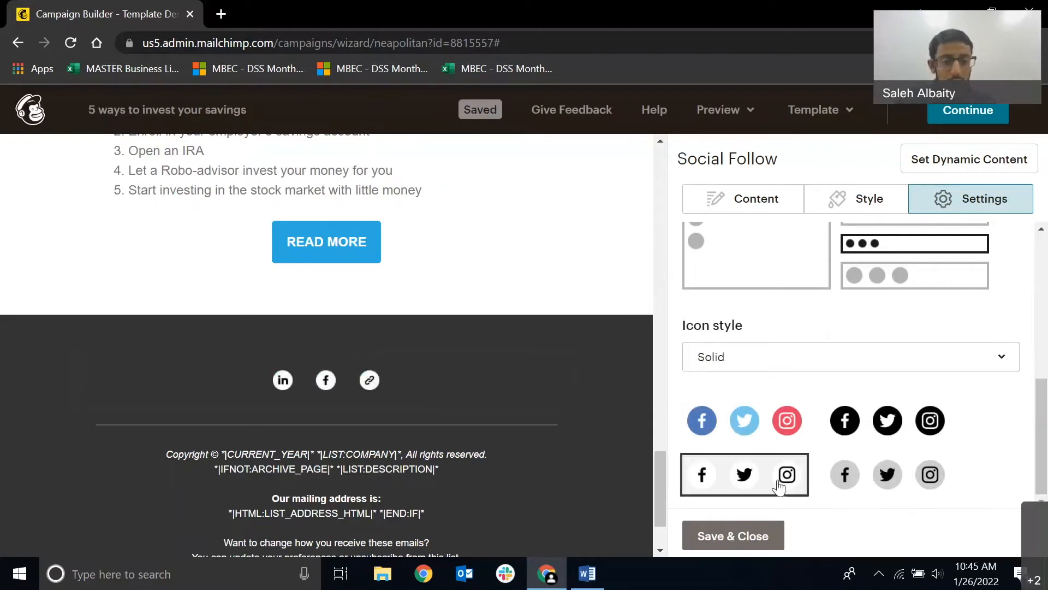
pyautogui.click(844, 434)
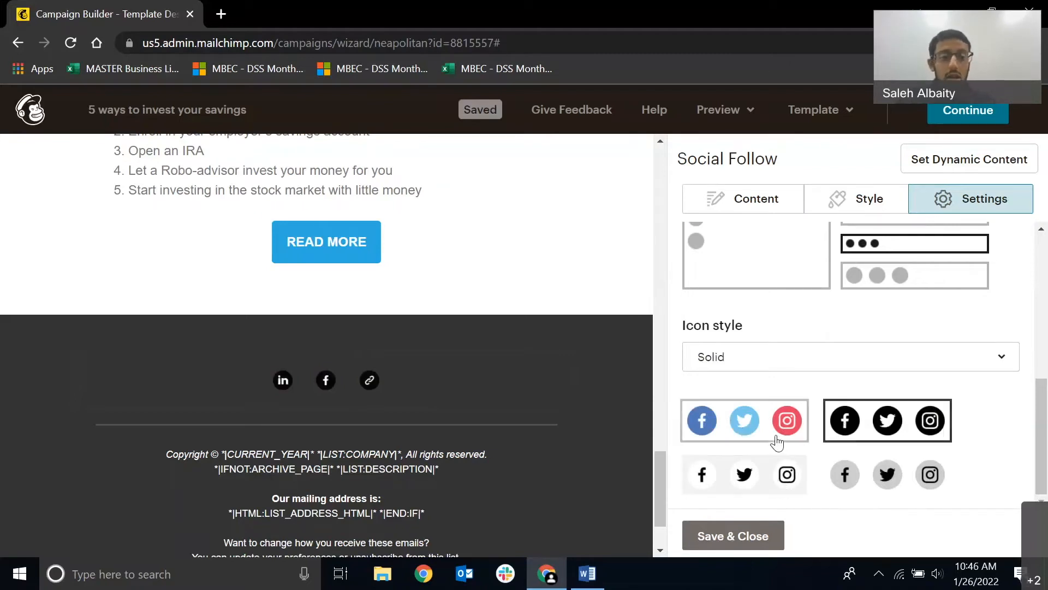
pyautogui.click(778, 443)
# Try the stacked and large icon layouts for the social icons, and settle on the single row of small icons.
pyautogui.scroll(3, 756, 416)
pyautogui.click(756, 417)
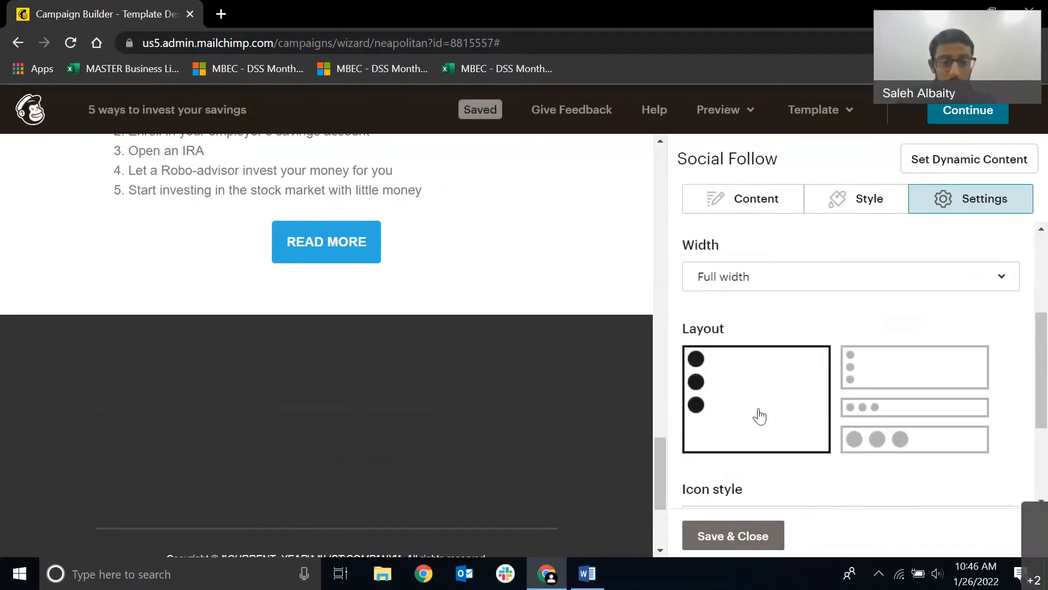
pyautogui.click(863, 381)
pyautogui.click(863, 407)
pyautogui.click(866, 440)
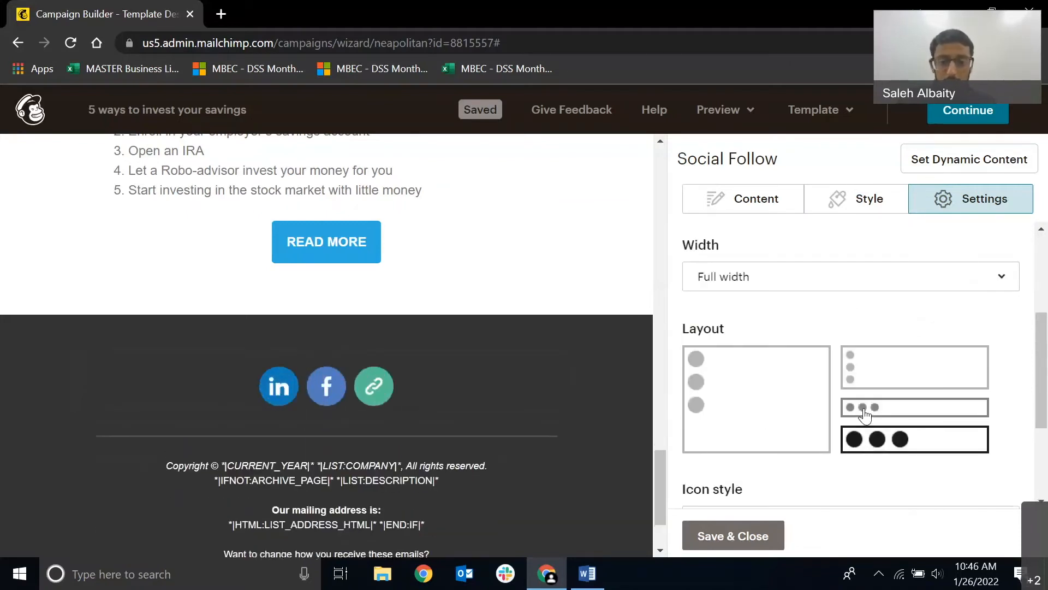
pyautogui.click(865, 408)
# Open the Footer block with the copyright and mailing address text, review its content, and save and close it.
pyautogui.scroll(-2, 367, 286)
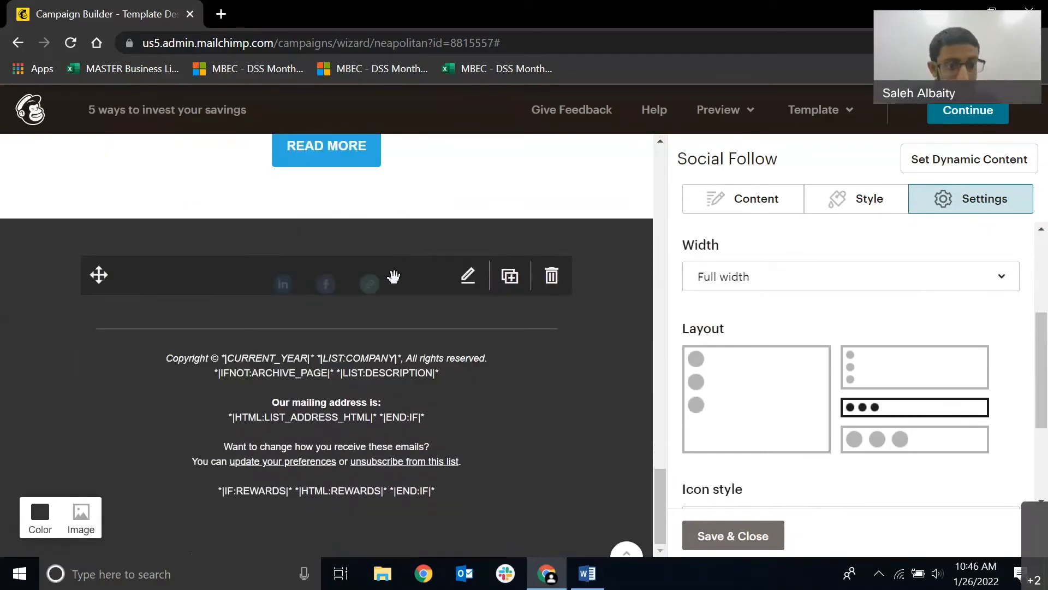
pyautogui.click(465, 368)
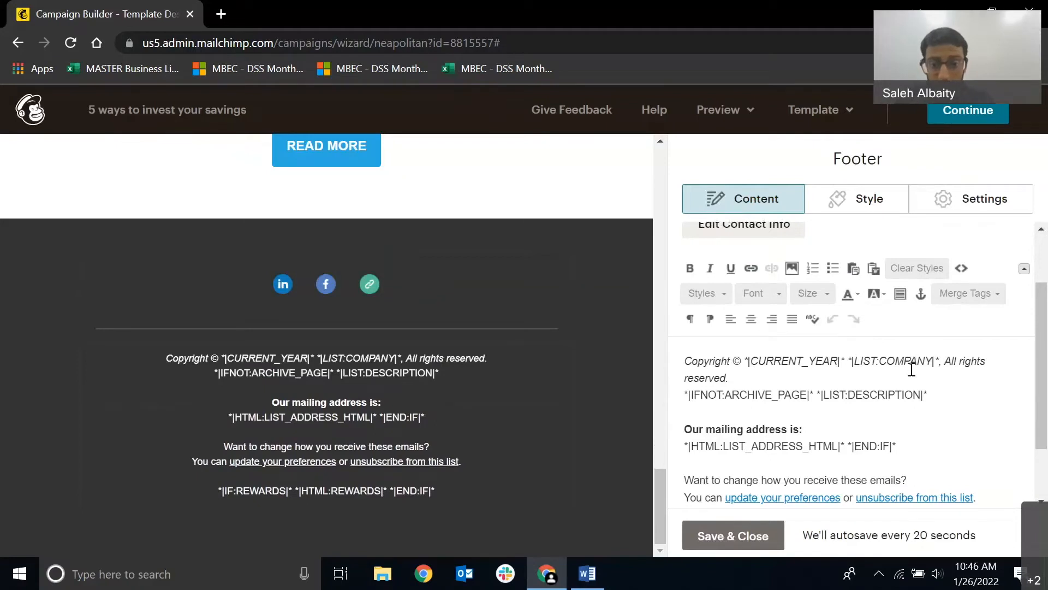
pyautogui.scroll(-2, 766, 403)
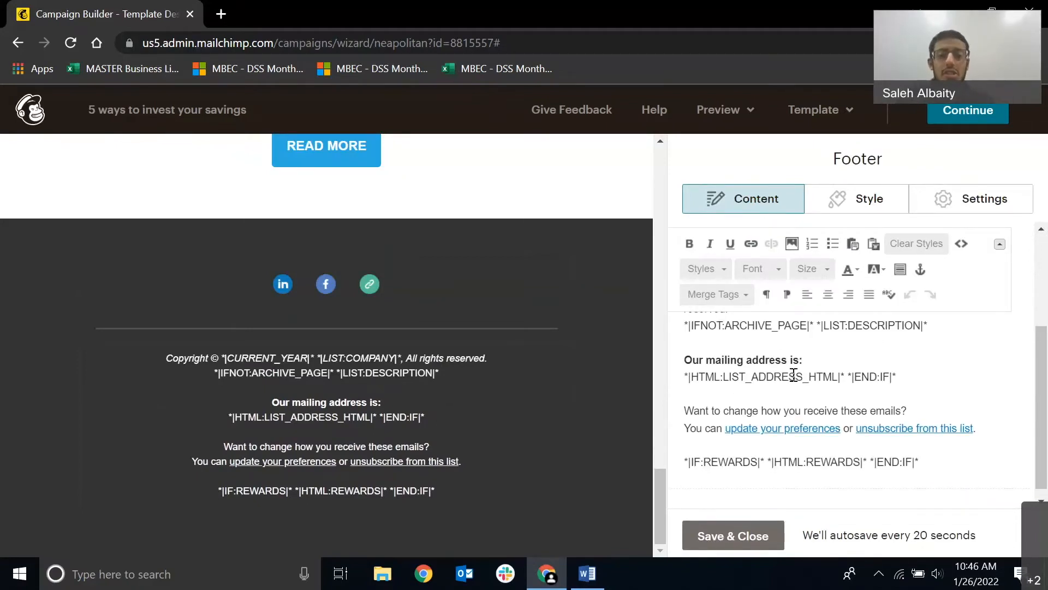
pyautogui.click(738, 534)
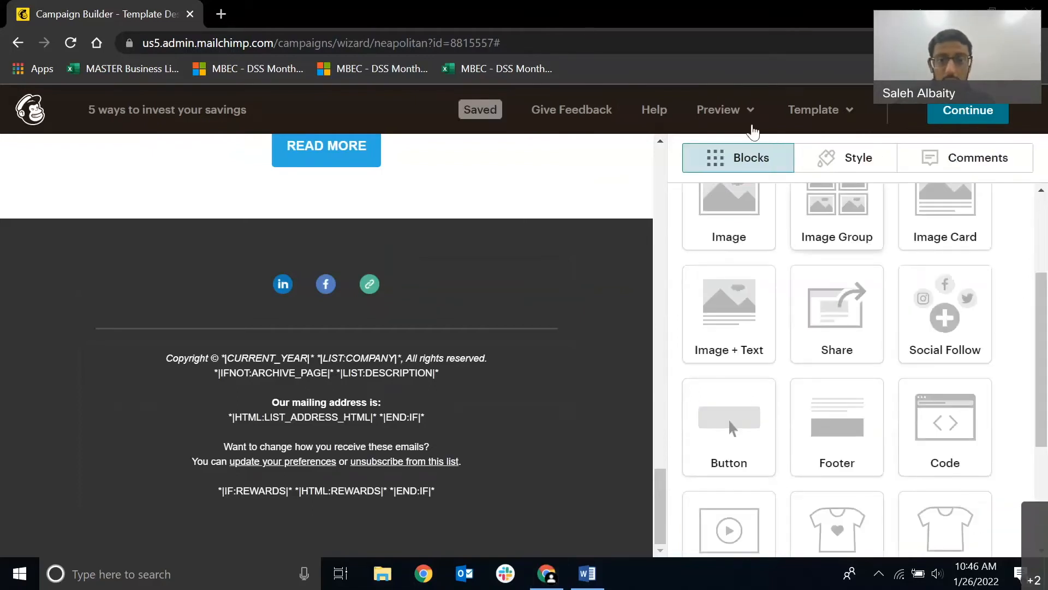
# Enter preview mode for the campaign and review the desktop version of the email from header to social icons.
pyautogui.click(720, 114)
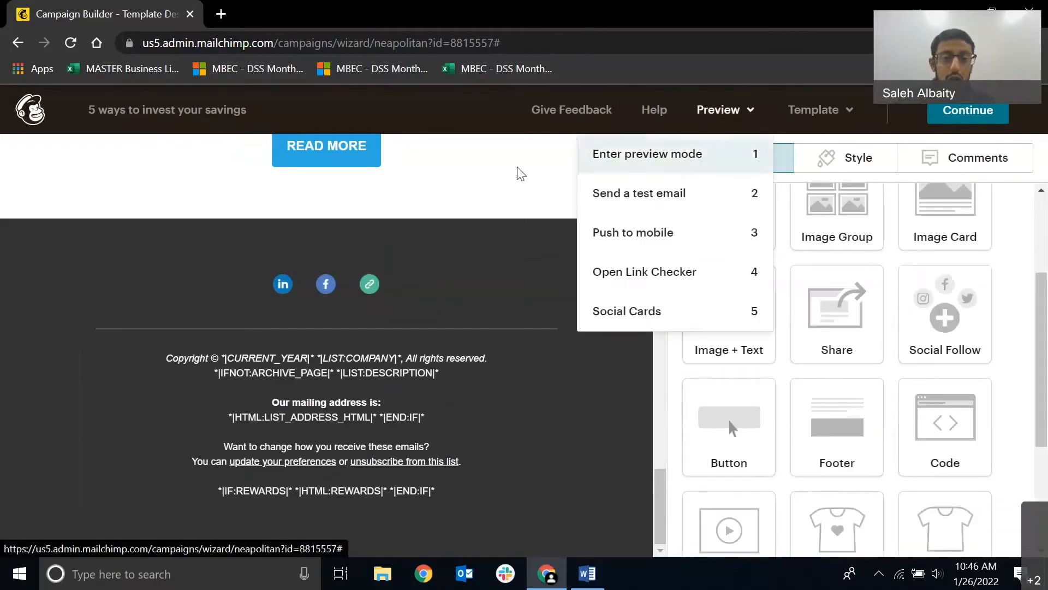
pyautogui.click(746, 117)
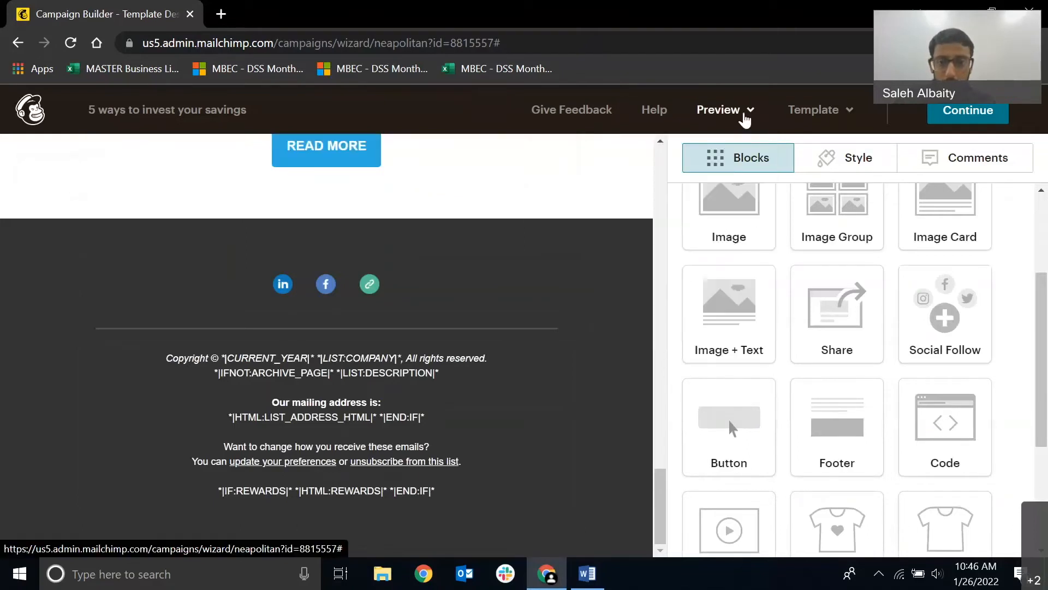
pyautogui.click(744, 116)
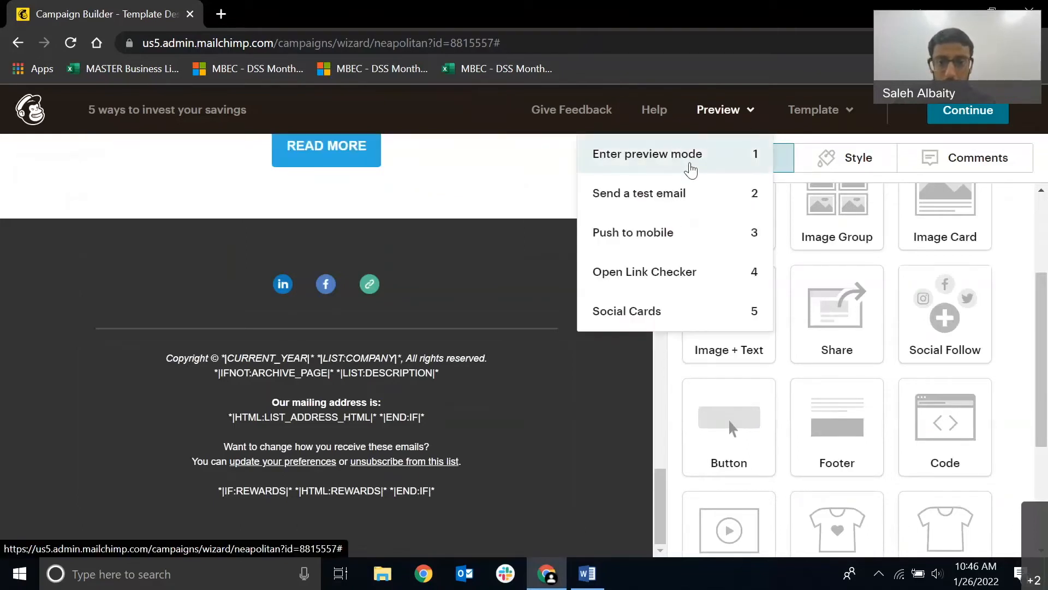
pyautogui.click(694, 162)
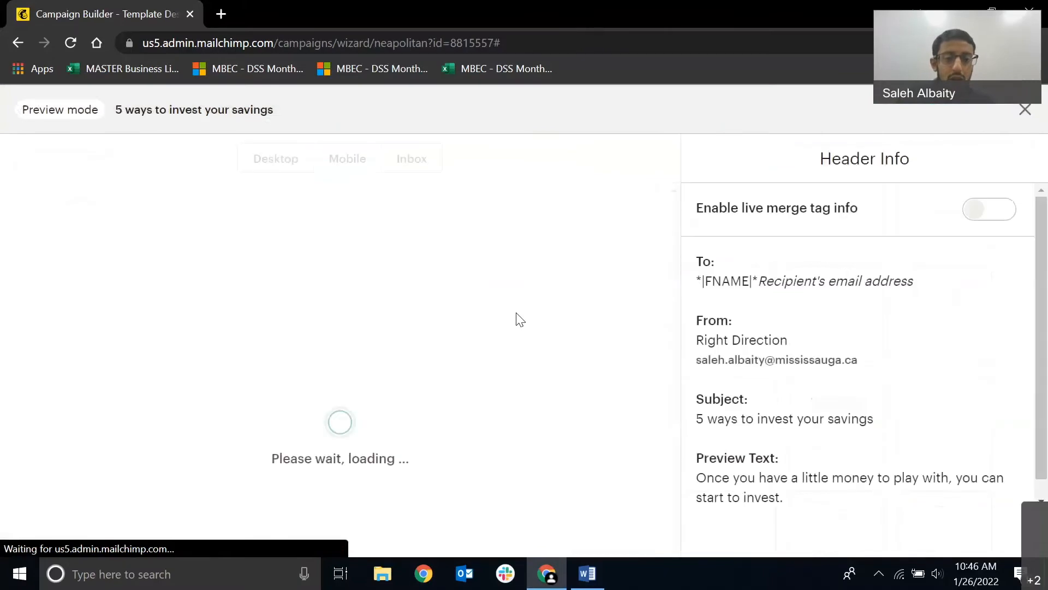
pyautogui.scroll(-8, 276, 325)
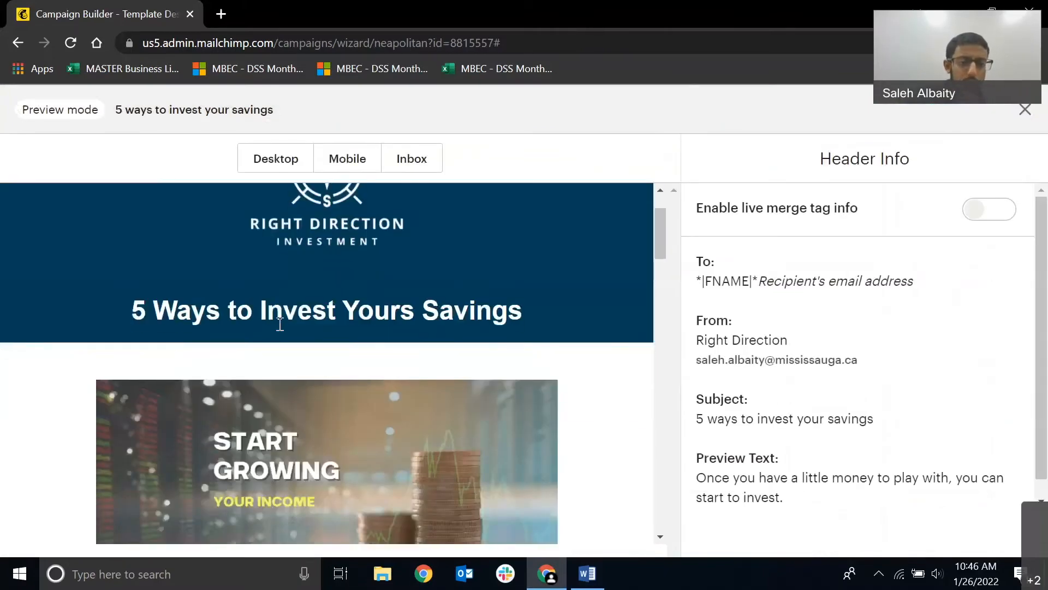
pyautogui.scroll(2, 274, 323)
pyautogui.scroll(-10, 283, 339)
pyautogui.scroll(-2, 283, 350)
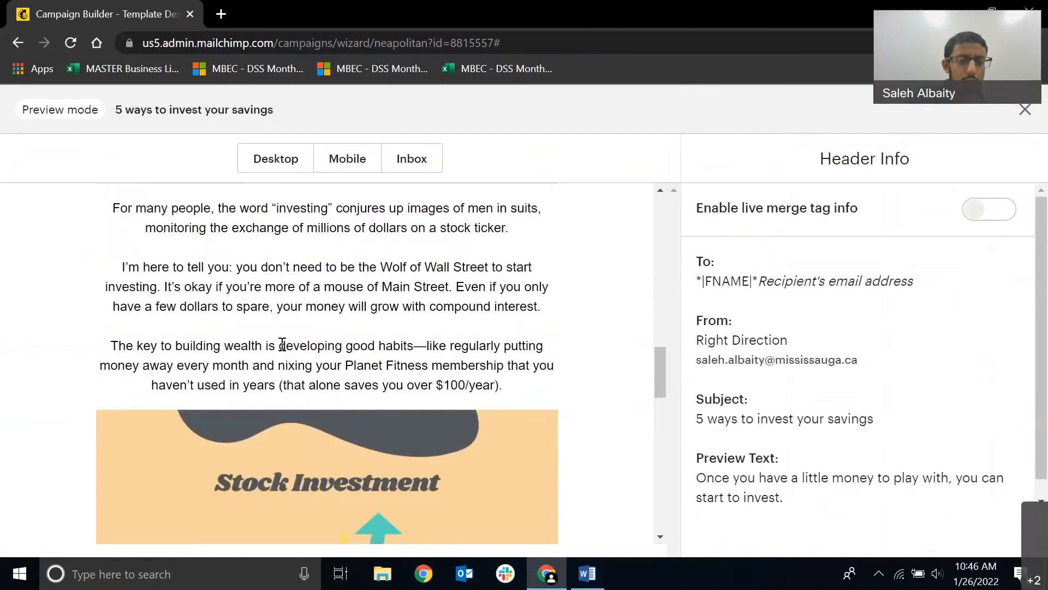
pyautogui.scroll(-10, 282, 344)
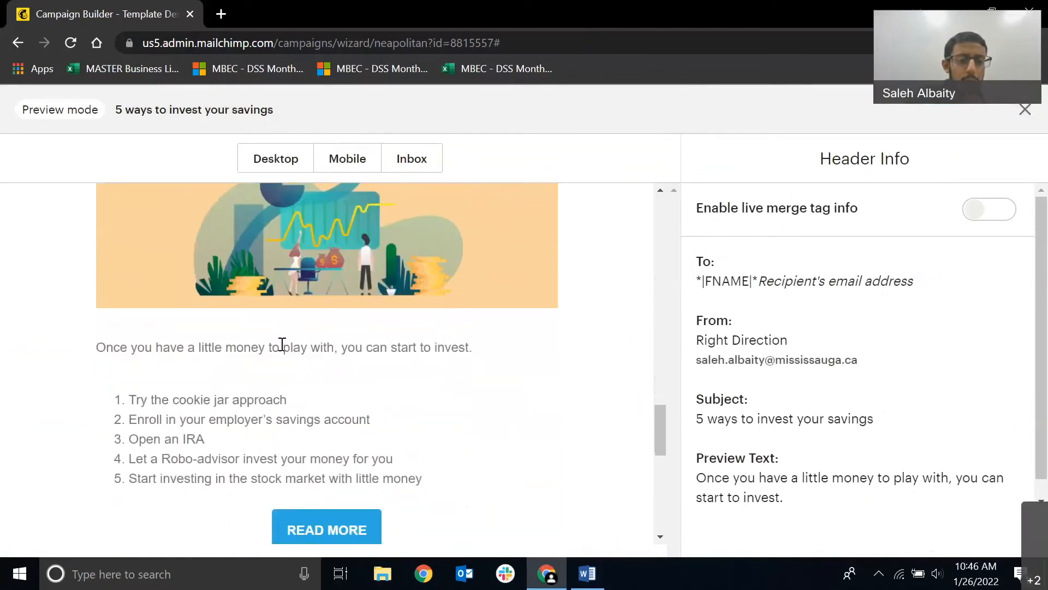
pyautogui.scroll(-2, 282, 344)
pyautogui.scroll(-5, 304, 368)
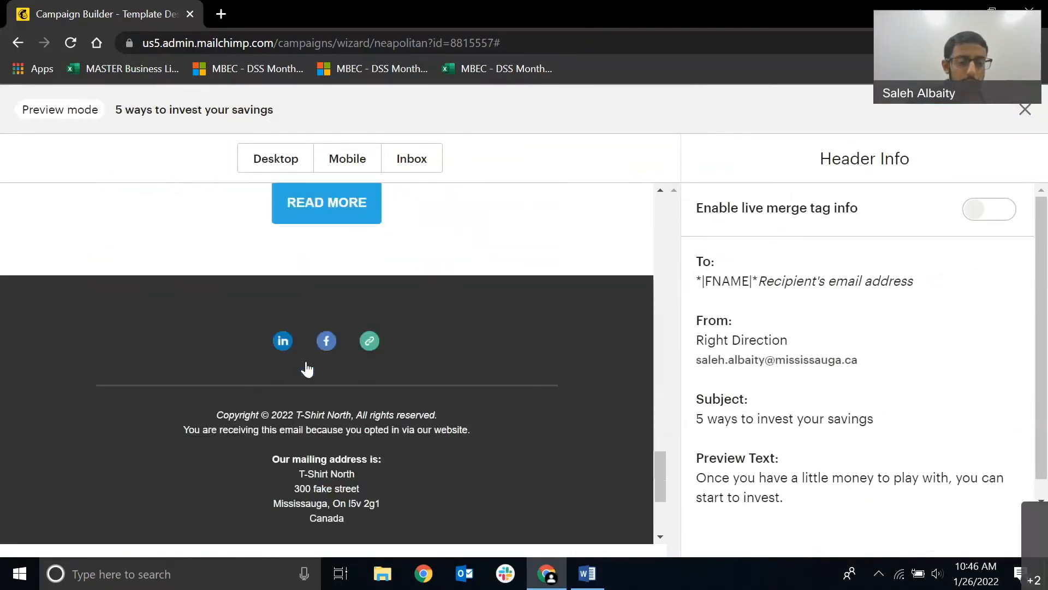
# Check the copyright line's company name and the mailing address in the footer of the desktop preview.
pyautogui.scroll(-2, 306, 359)
pyautogui.moveTo(369, 441); pyautogui.dragTo(267, 412)
pyautogui.click(412, 420)
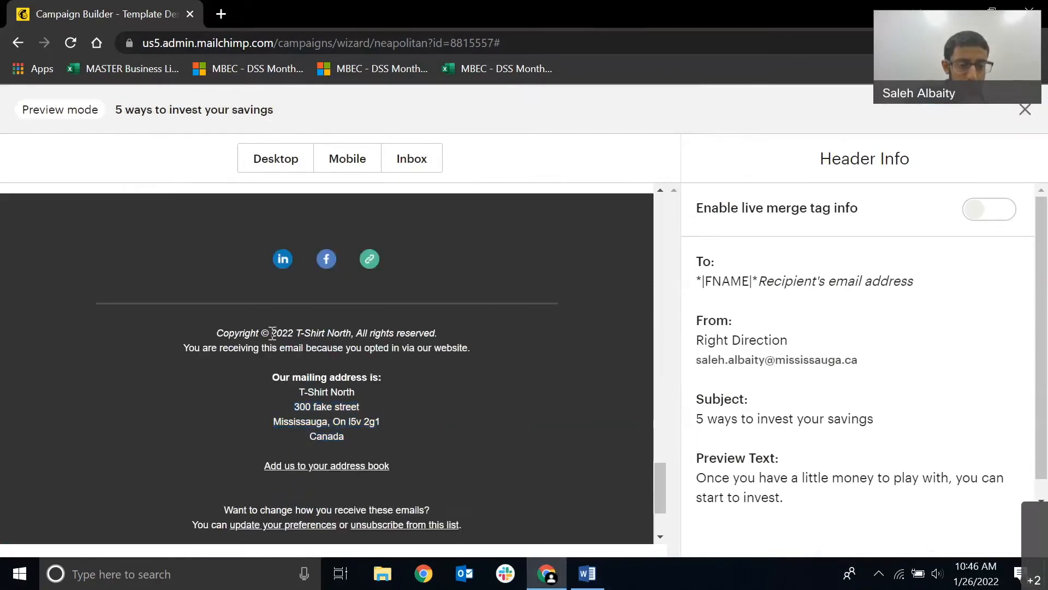
pyautogui.moveTo(272, 333); pyautogui.dragTo(330, 331)
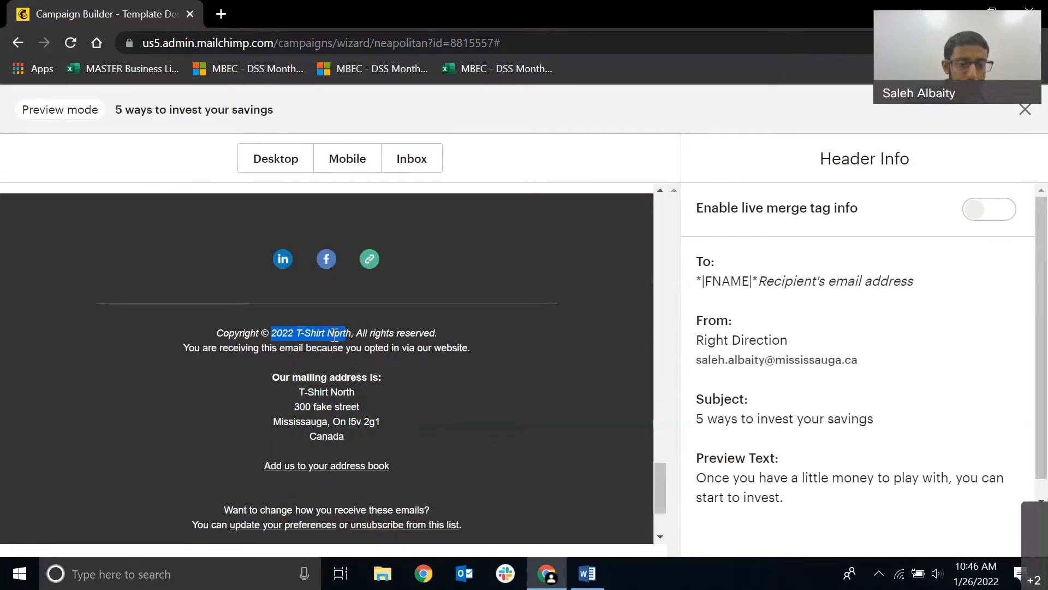
pyautogui.click(293, 335)
pyautogui.moveTo(294, 335); pyautogui.dragTo(344, 339)
pyautogui.click(389, 405)
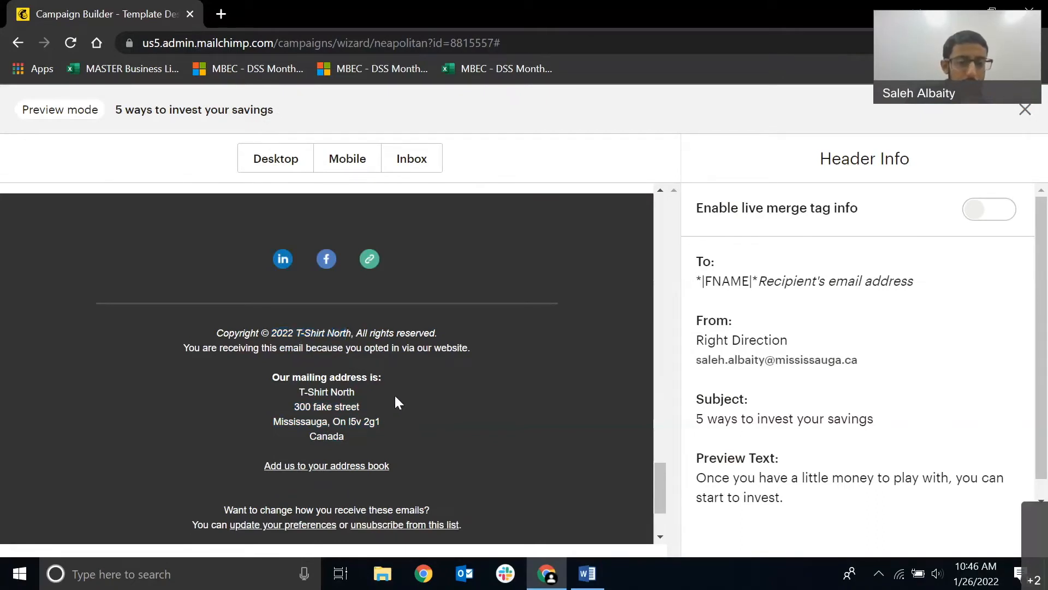
pyautogui.scroll(10, 396, 403)
pyautogui.scroll(10, 391, 408)
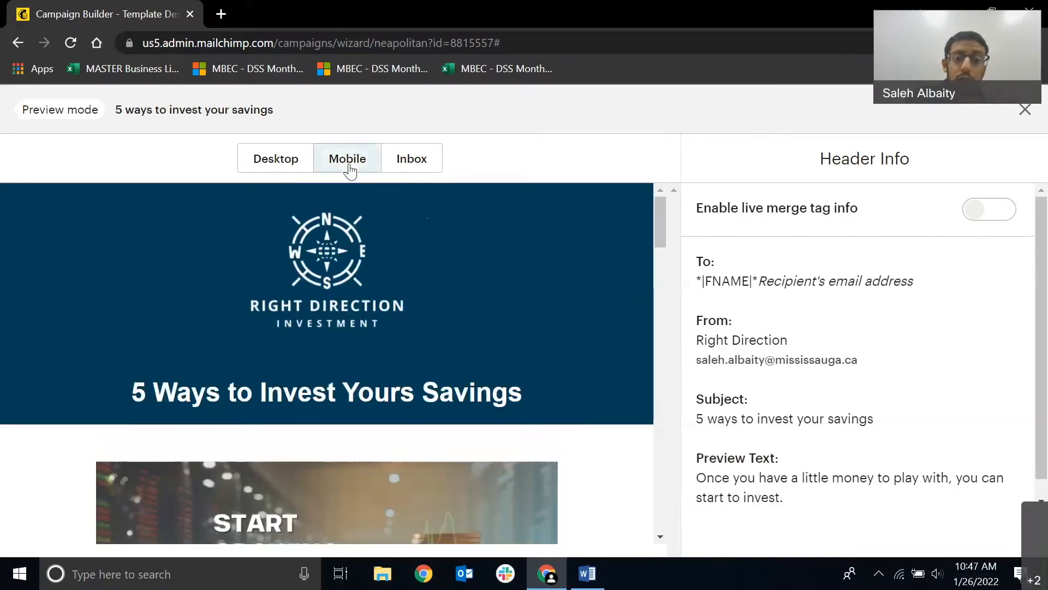
# Preview the email in the Mobile layout and review it from the logo through to the footer.
pyautogui.click(348, 166)
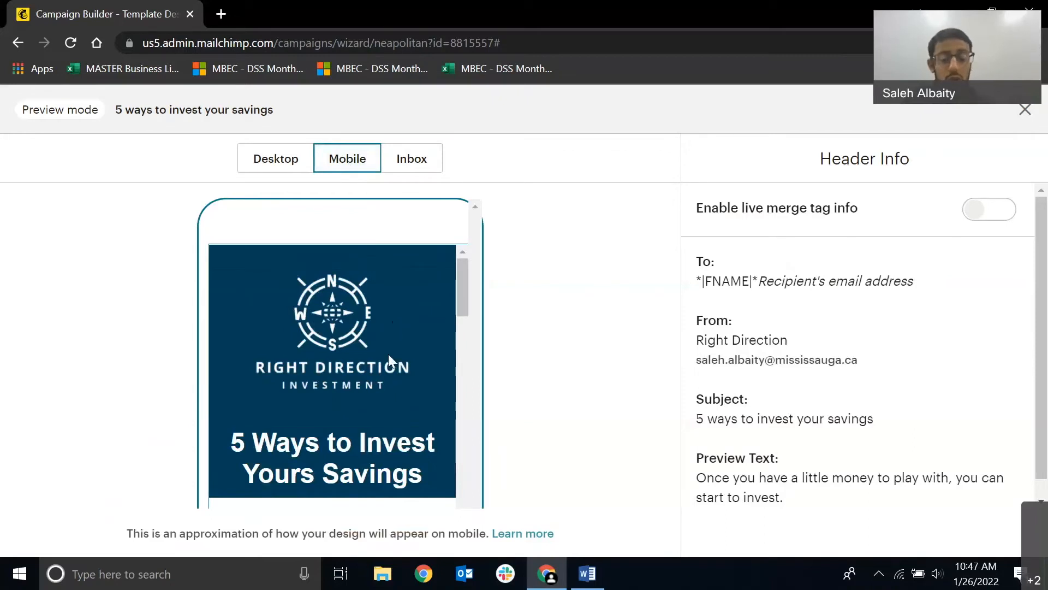
pyautogui.scroll(-2, 388, 353)
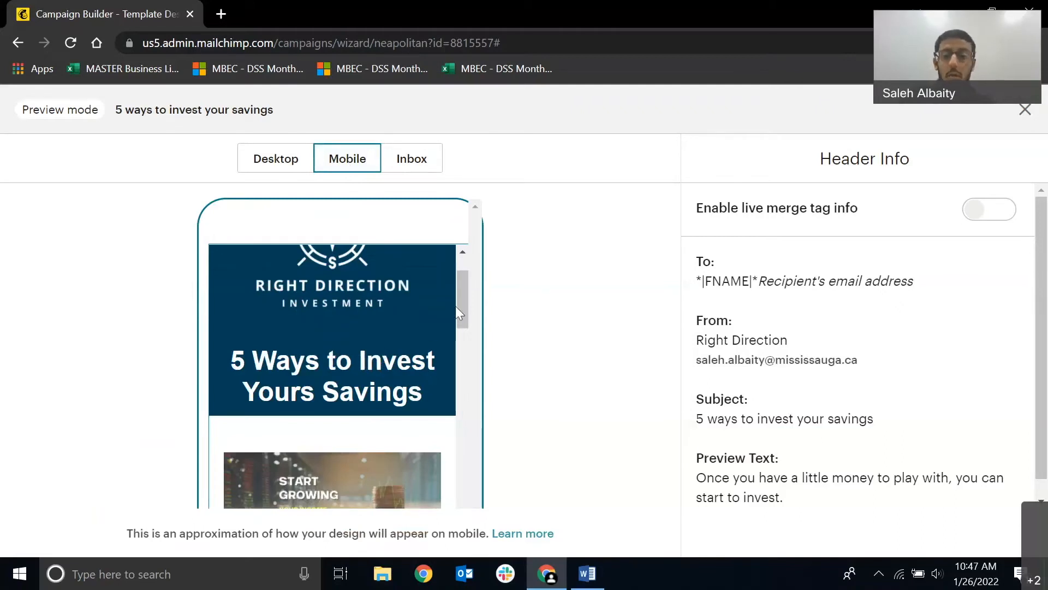
pyautogui.scroll(2, 456, 312)
pyautogui.scroll(-10, 451, 327)
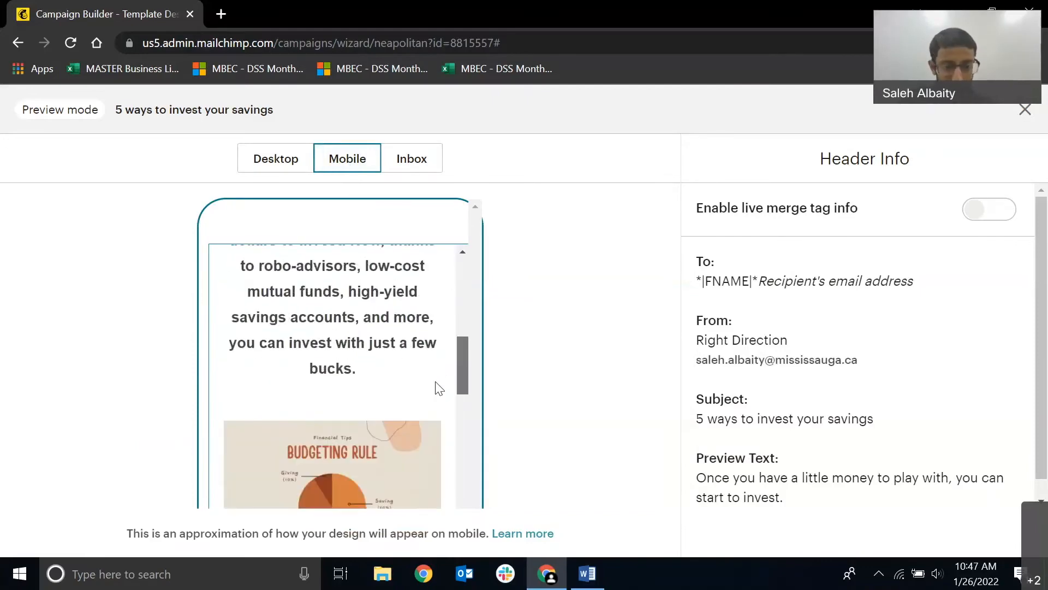
pyautogui.scroll(-10, 436, 392)
pyautogui.scroll(-10, 409, 472)
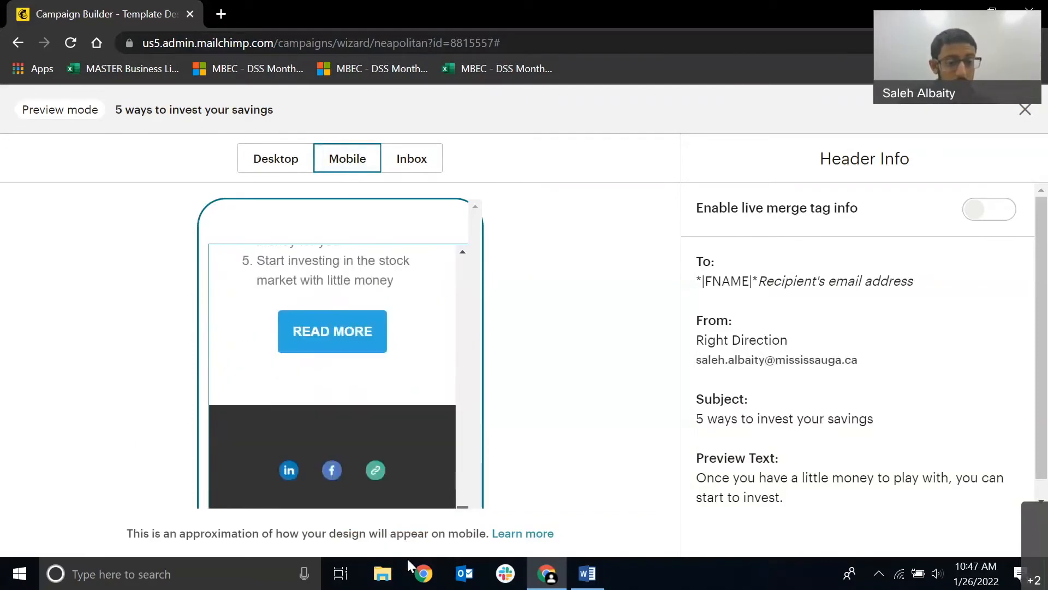
pyautogui.scroll(-6, 446, 357)
pyautogui.scroll(3, 447, 358)
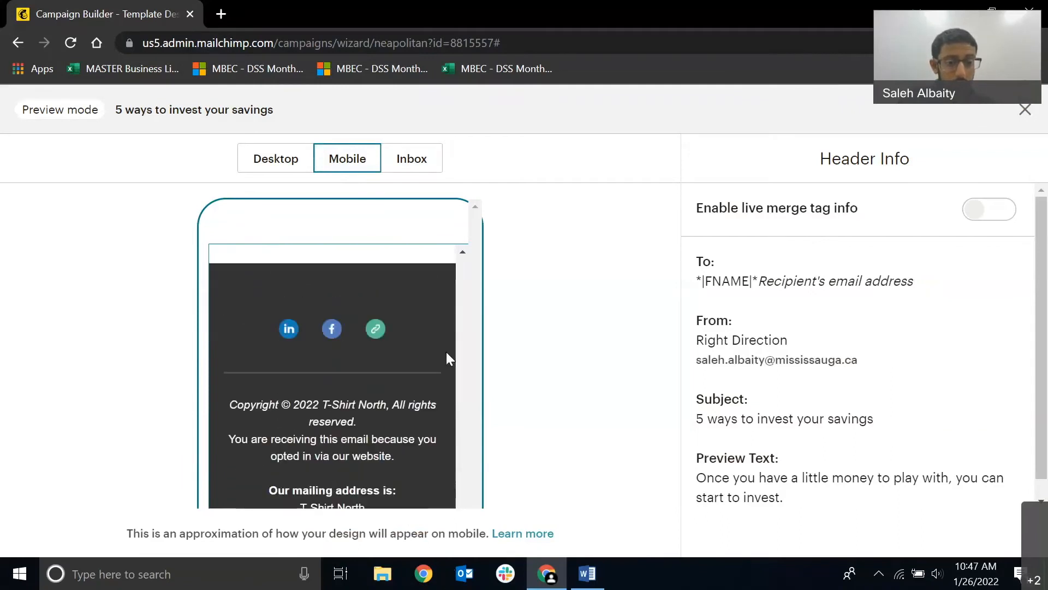
# View the Inbox preview option, return to the Desktop preview, and exit preview mode.
pyautogui.click(396, 169)
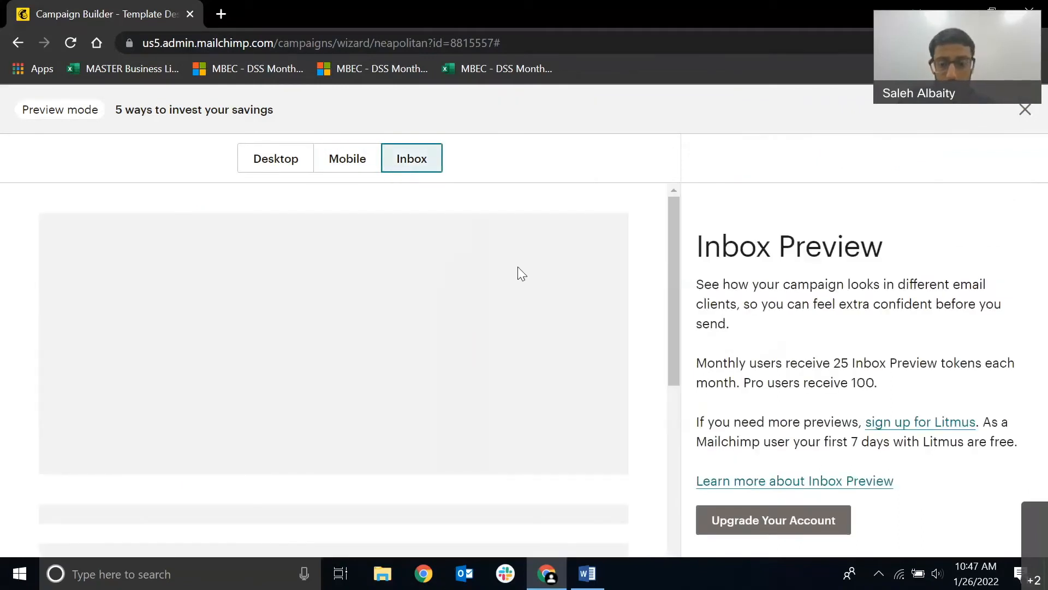
pyautogui.click(754, 553)
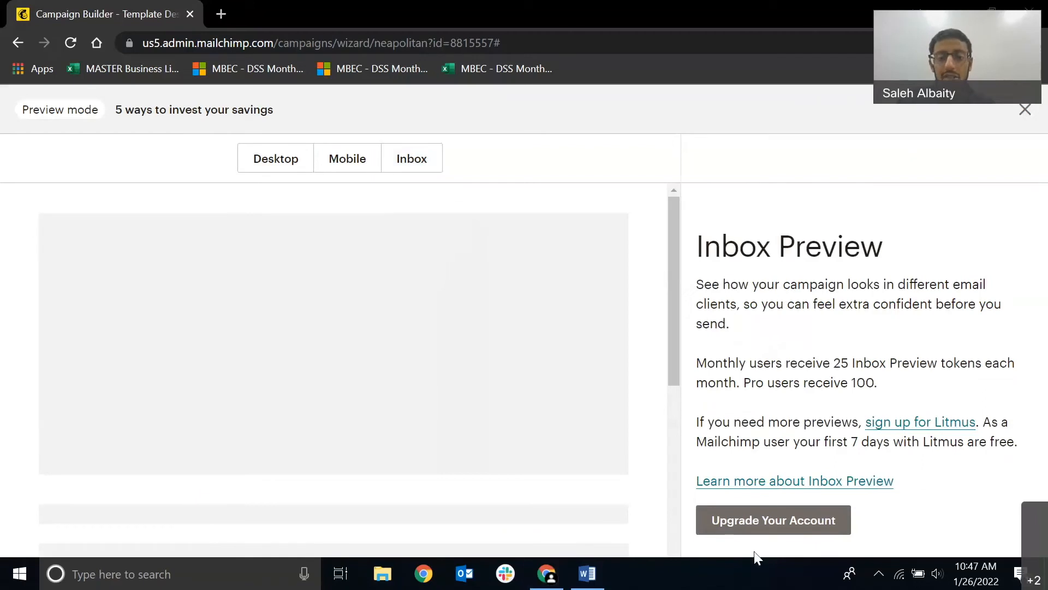
pyautogui.click(266, 168)
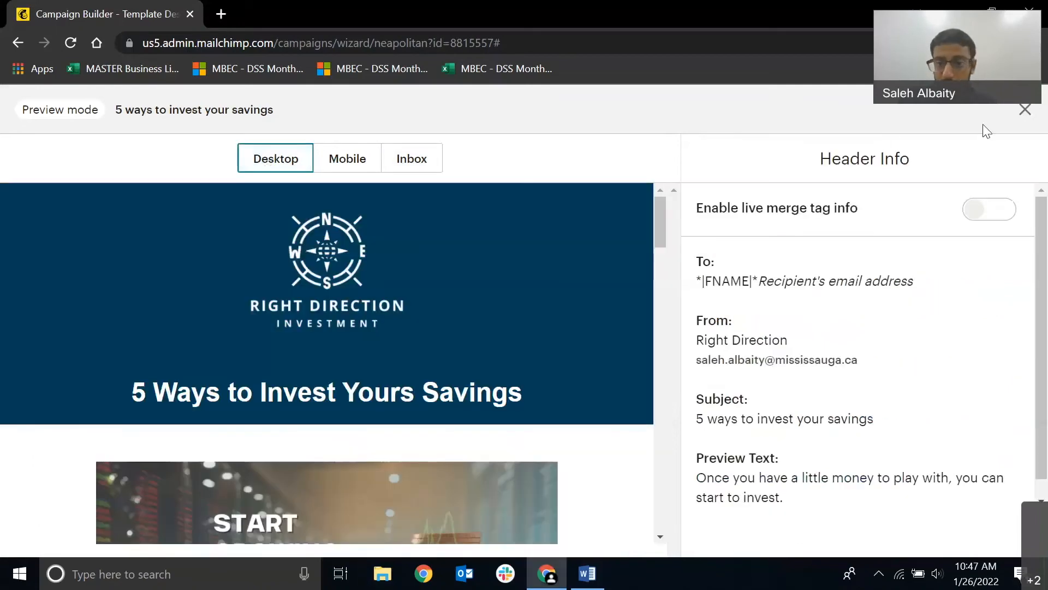
pyautogui.click(1026, 110)
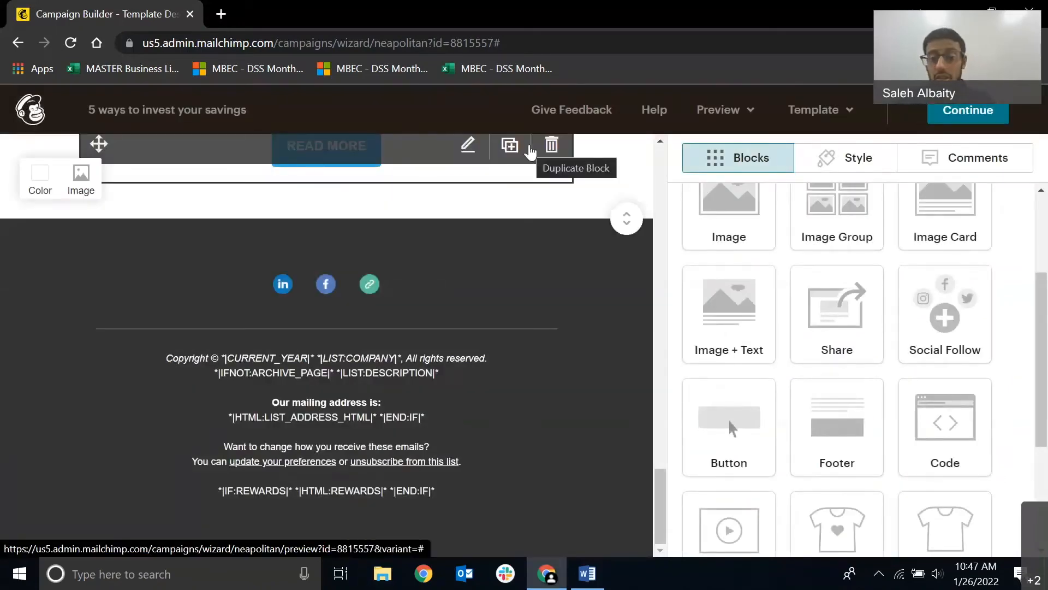
# Open the form for sending a test email, look over its fields, and close it without sending.
pyautogui.click(735, 116)
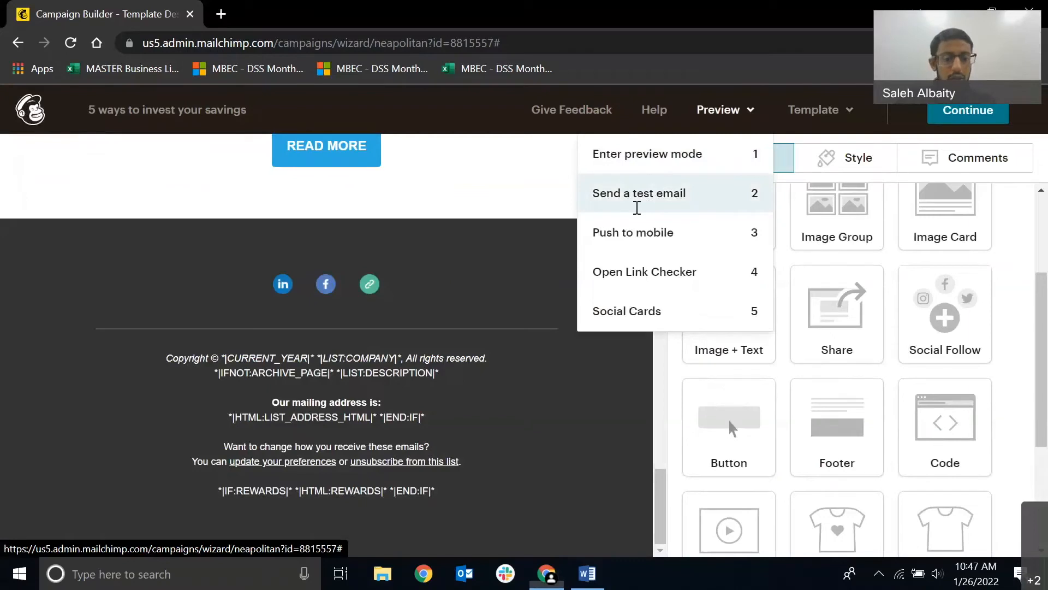
pyautogui.click(732, 192)
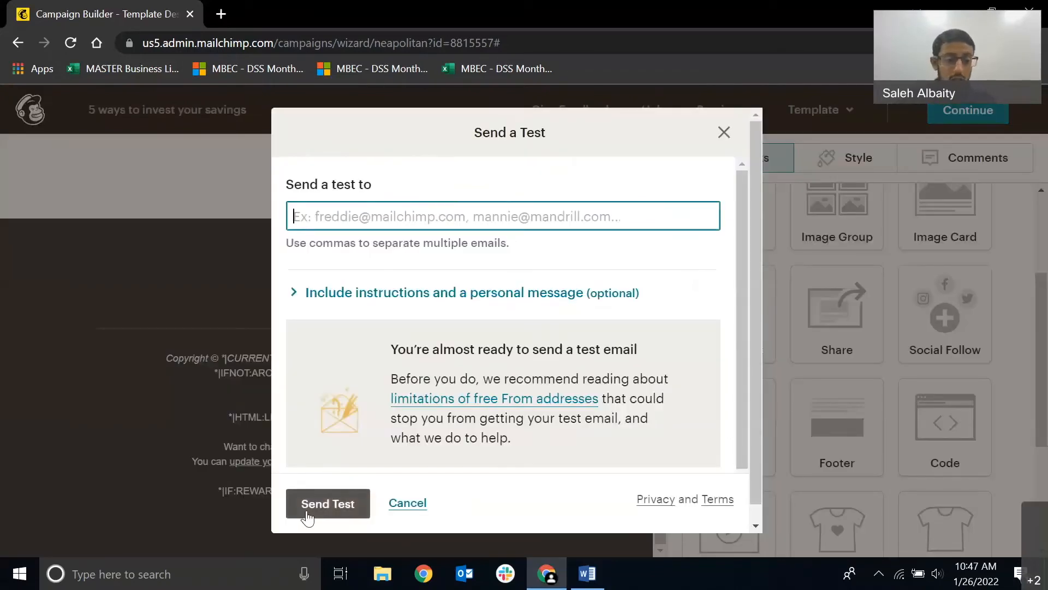
pyautogui.click(724, 134)
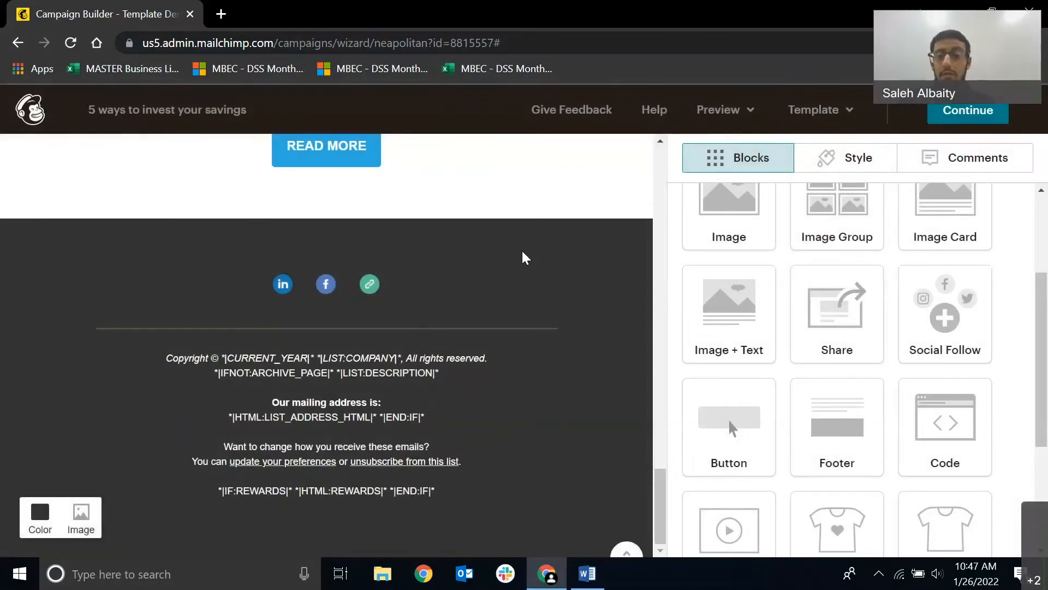
# Look over the email design once more and continue to the campaign's summary page.
pyautogui.scroll(3, 523, 262)
pyautogui.scroll(12, 523, 270)
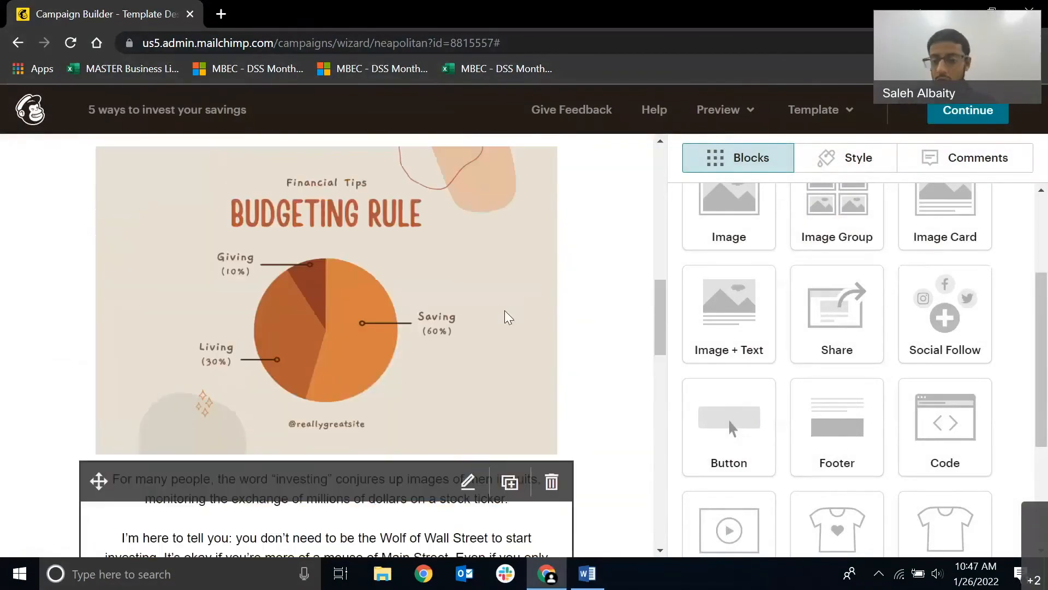
pyautogui.scroll(10, 508, 316)
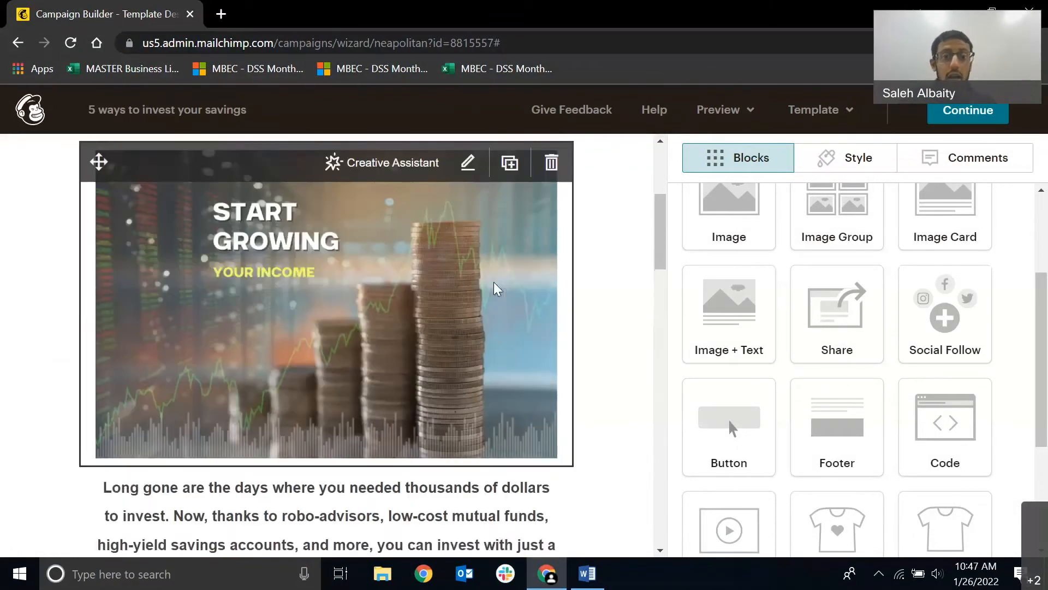
pyautogui.scroll(3, 480, 297)
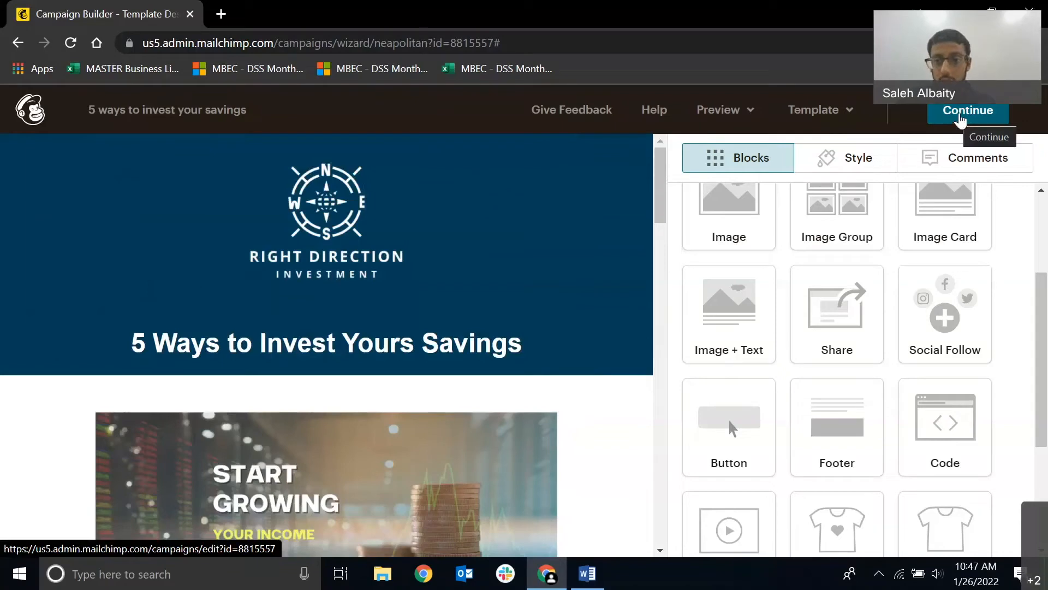
pyautogui.click(959, 118)
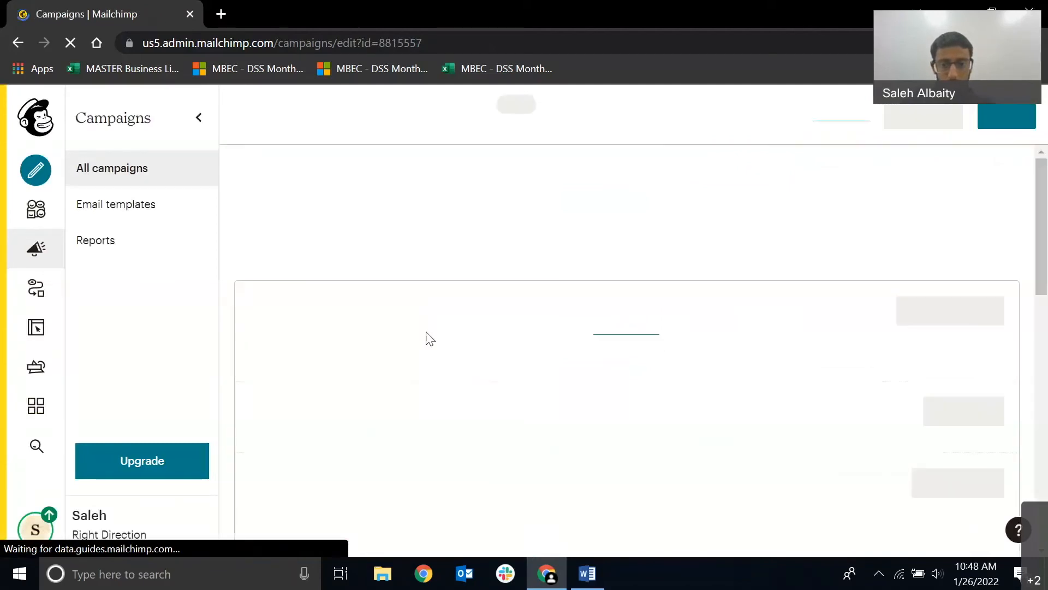
# Review the campaign's To, From, Subject and Content sections, including the Personal Investments recipients, sender name and preview text.
pyautogui.scroll(-1, 471, 329)
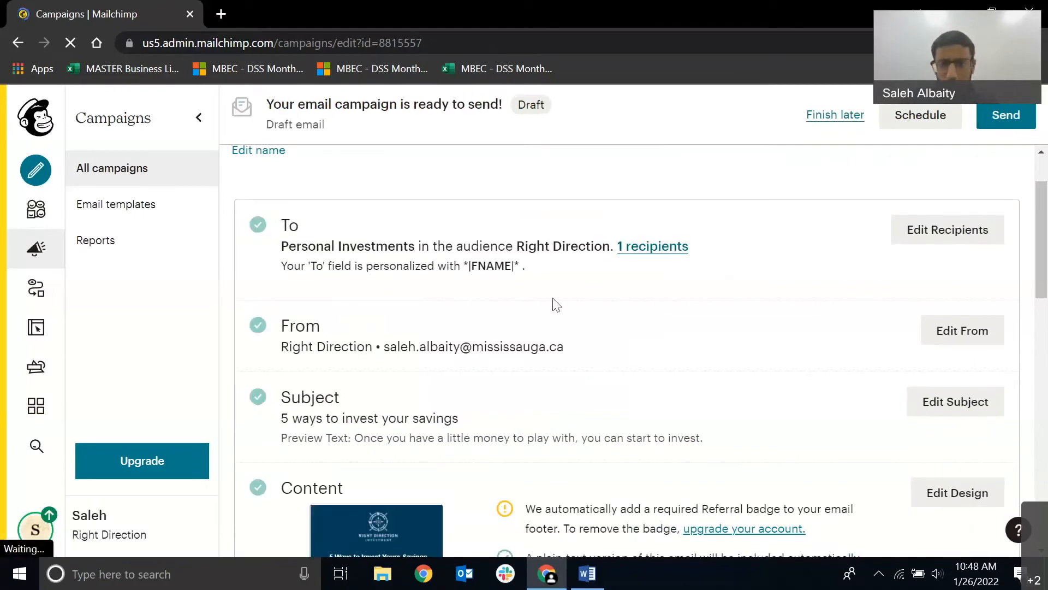
pyautogui.scroll(-1, 476, 322)
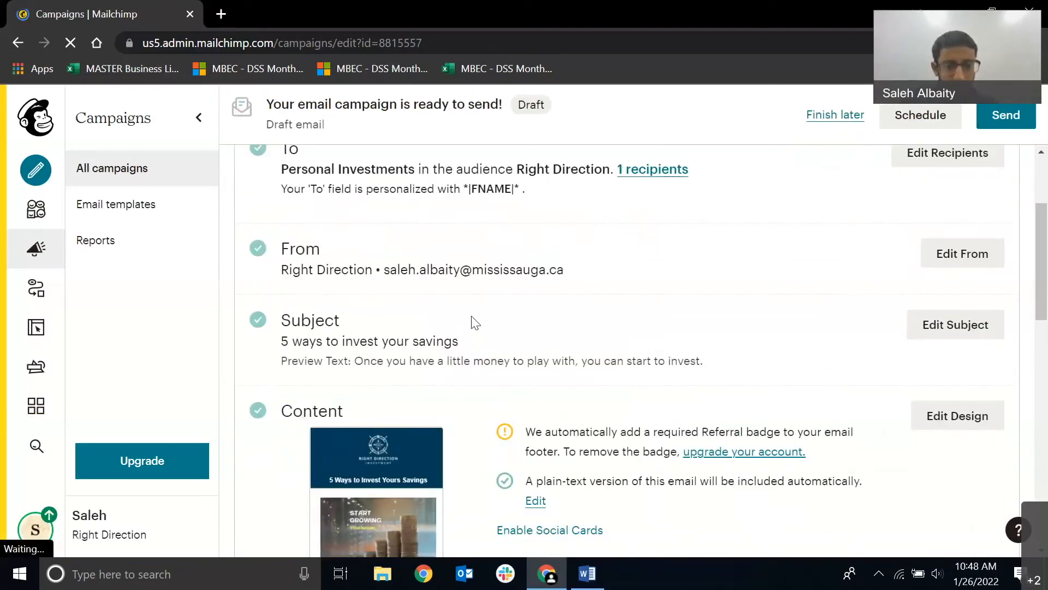
pyautogui.scroll(2, 373, 341)
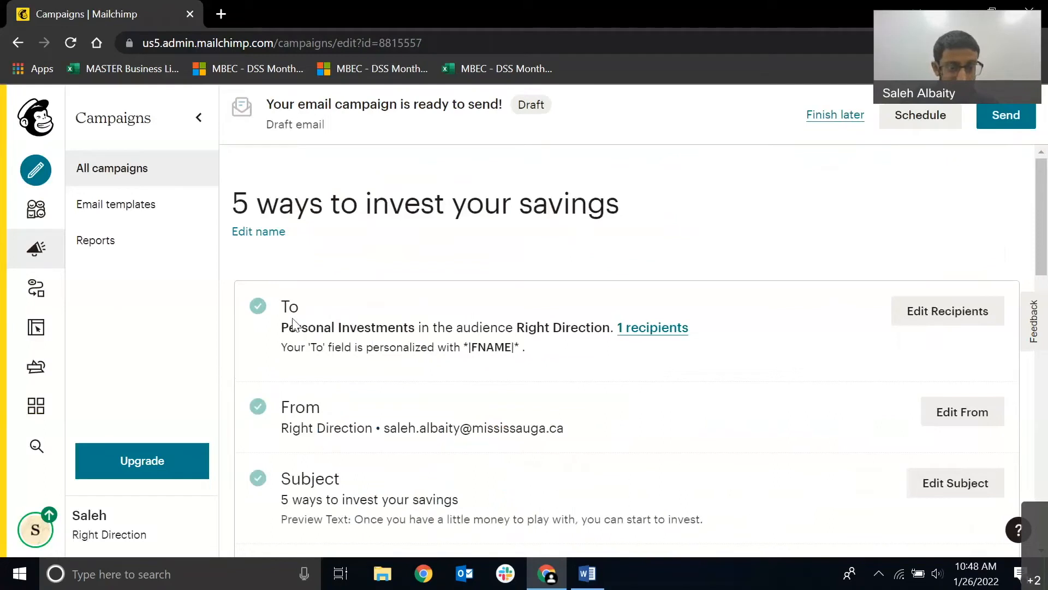
pyautogui.moveTo(282, 327); pyautogui.dragTo(555, 356)
pyautogui.click(554, 358)
pyautogui.scroll(-1, 550, 361)
pyautogui.moveTo(280, 347); pyautogui.dragTo(372, 348)
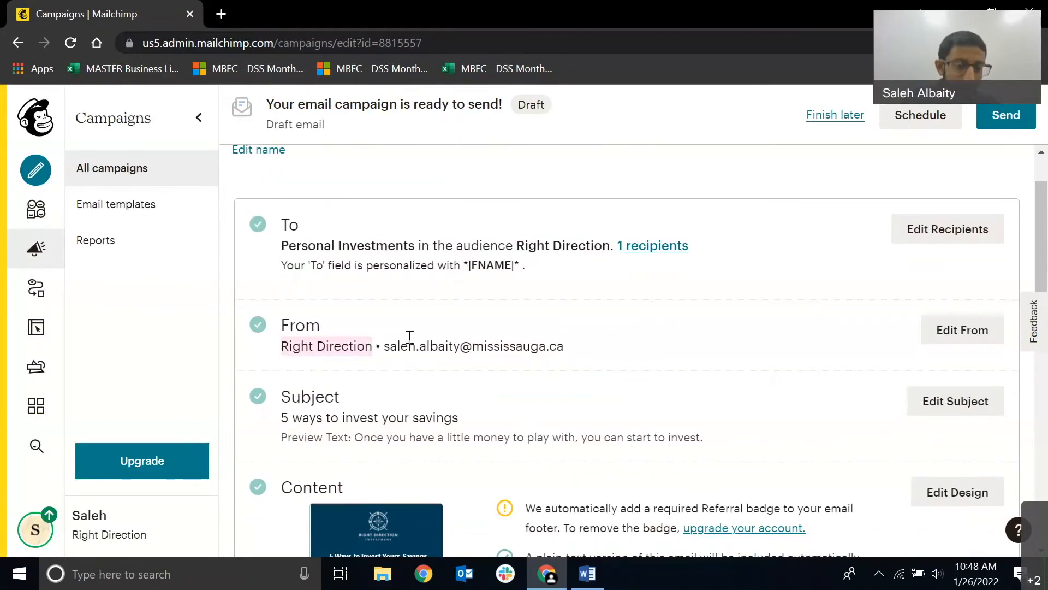
pyautogui.moveTo(276, 420); pyautogui.dragTo(710, 449)
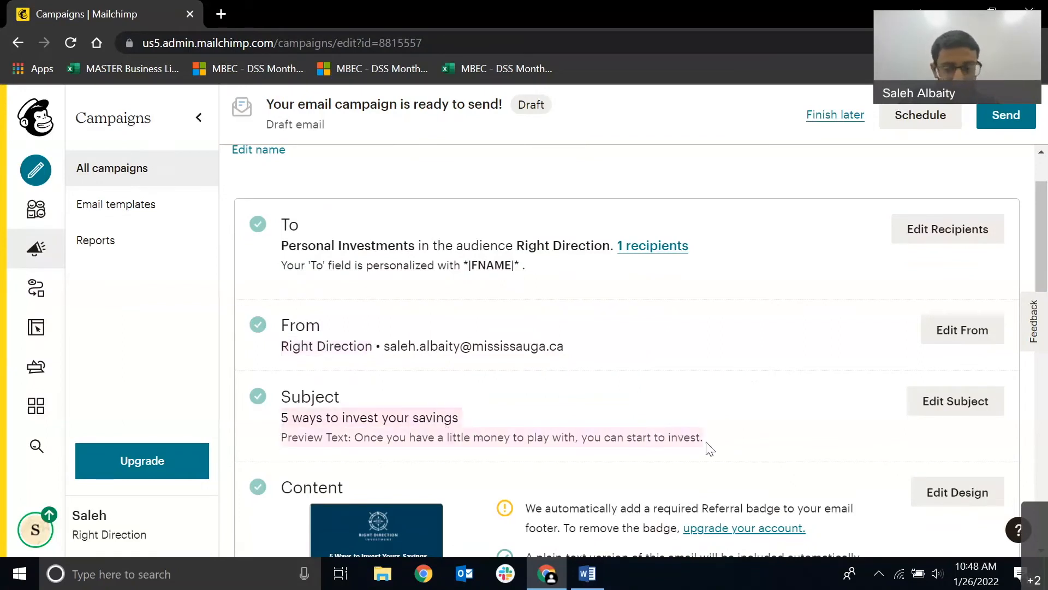
pyautogui.click(543, 414)
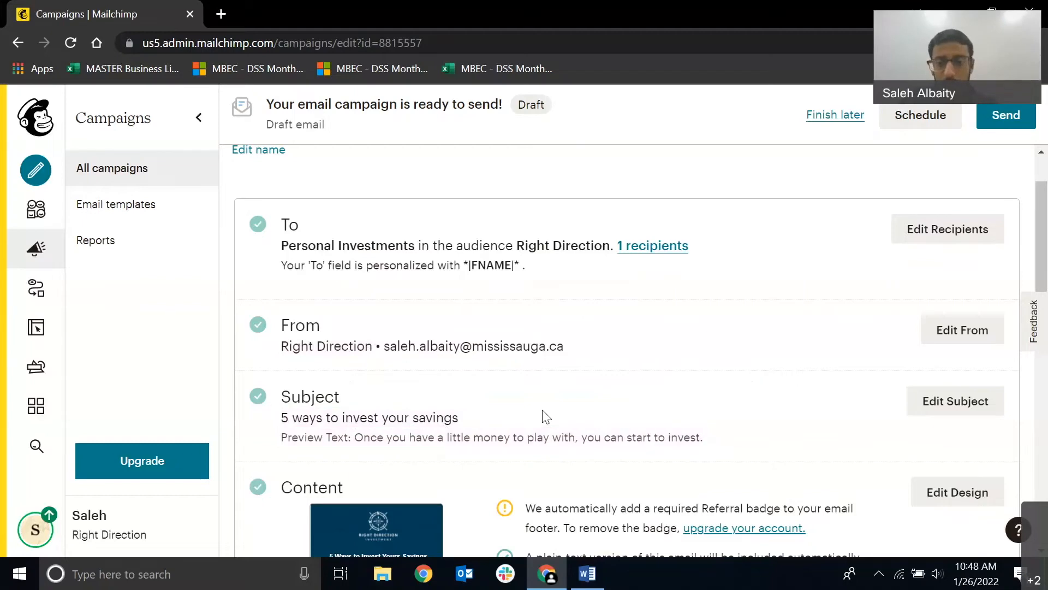
pyautogui.scroll(-1, 543, 413)
pyautogui.scroll(-3, 543, 414)
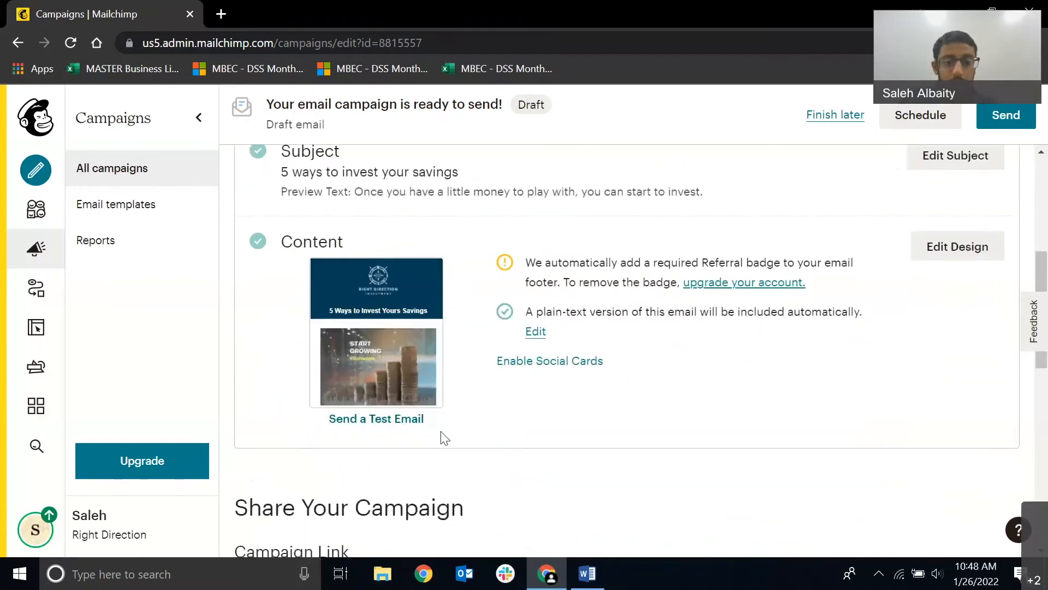
# Send the "5 ways to invest your savings" campaign immediately to the Right Direction audience and confirm the sending.
pyautogui.scroll(6, 440, 435)
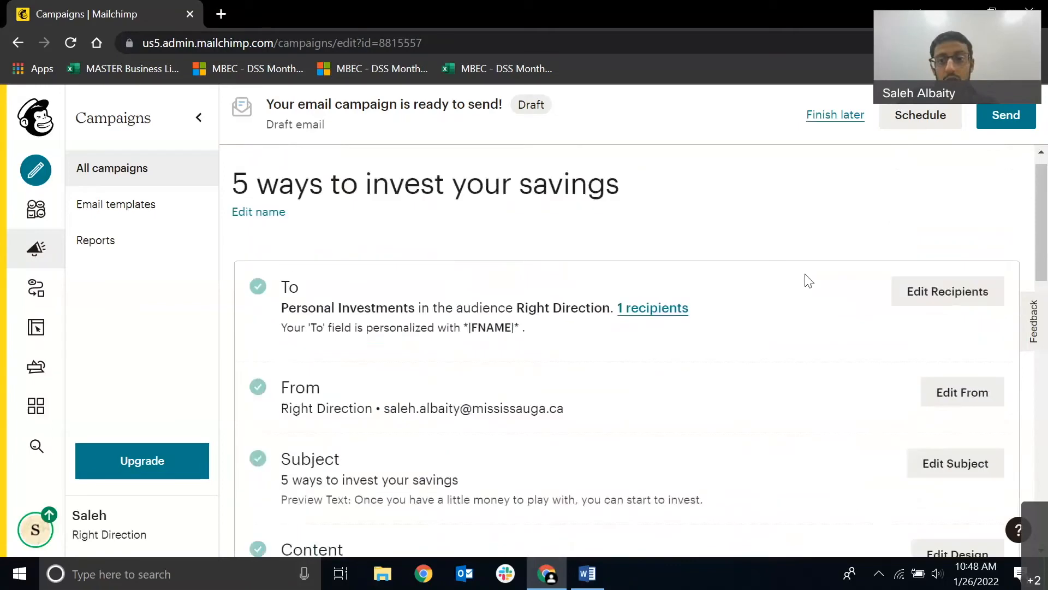
pyautogui.click(1006, 125)
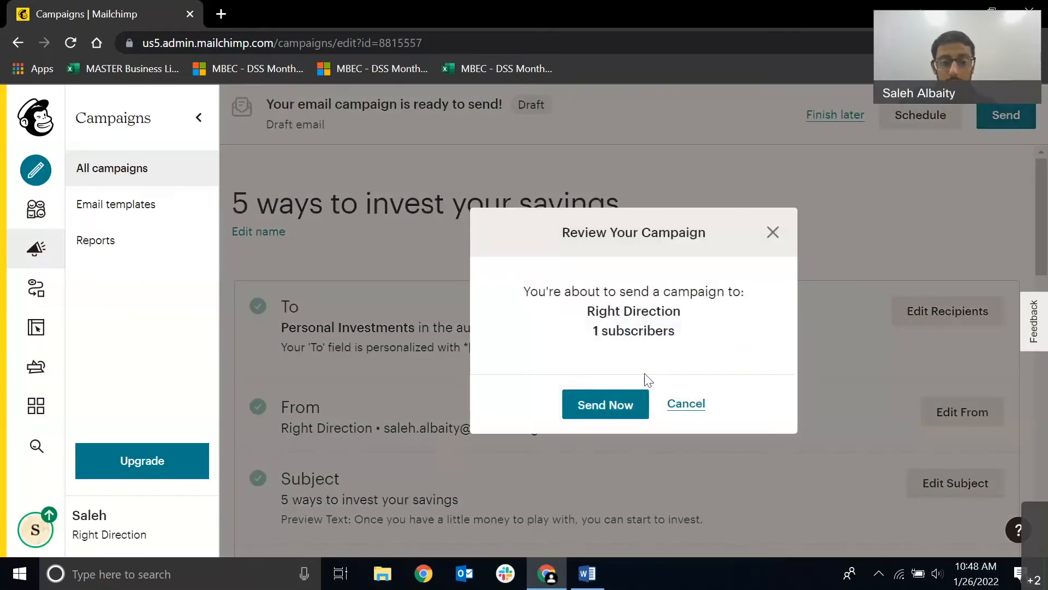
pyautogui.click(604, 405)
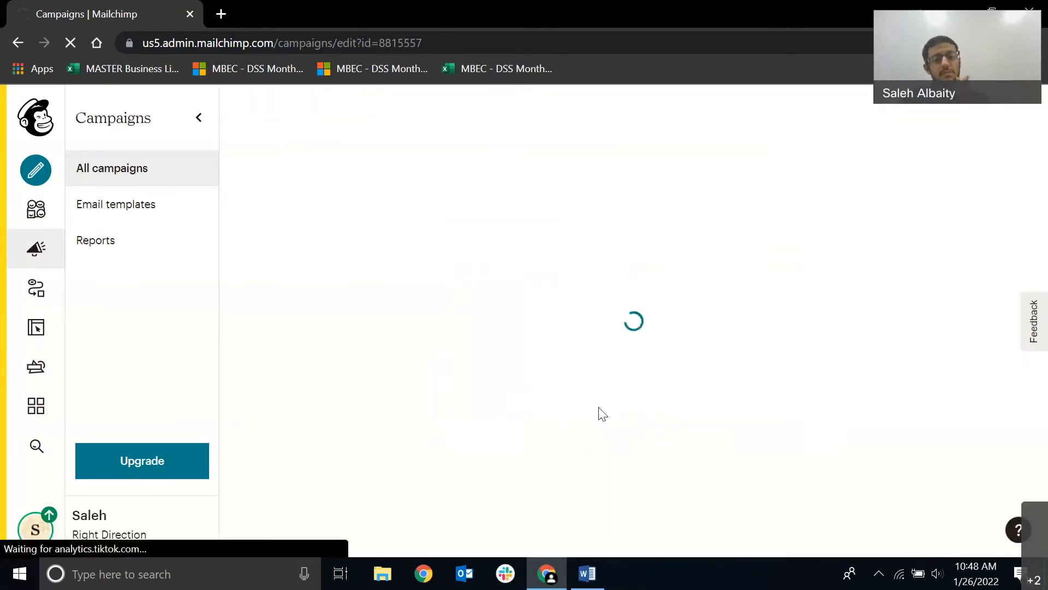